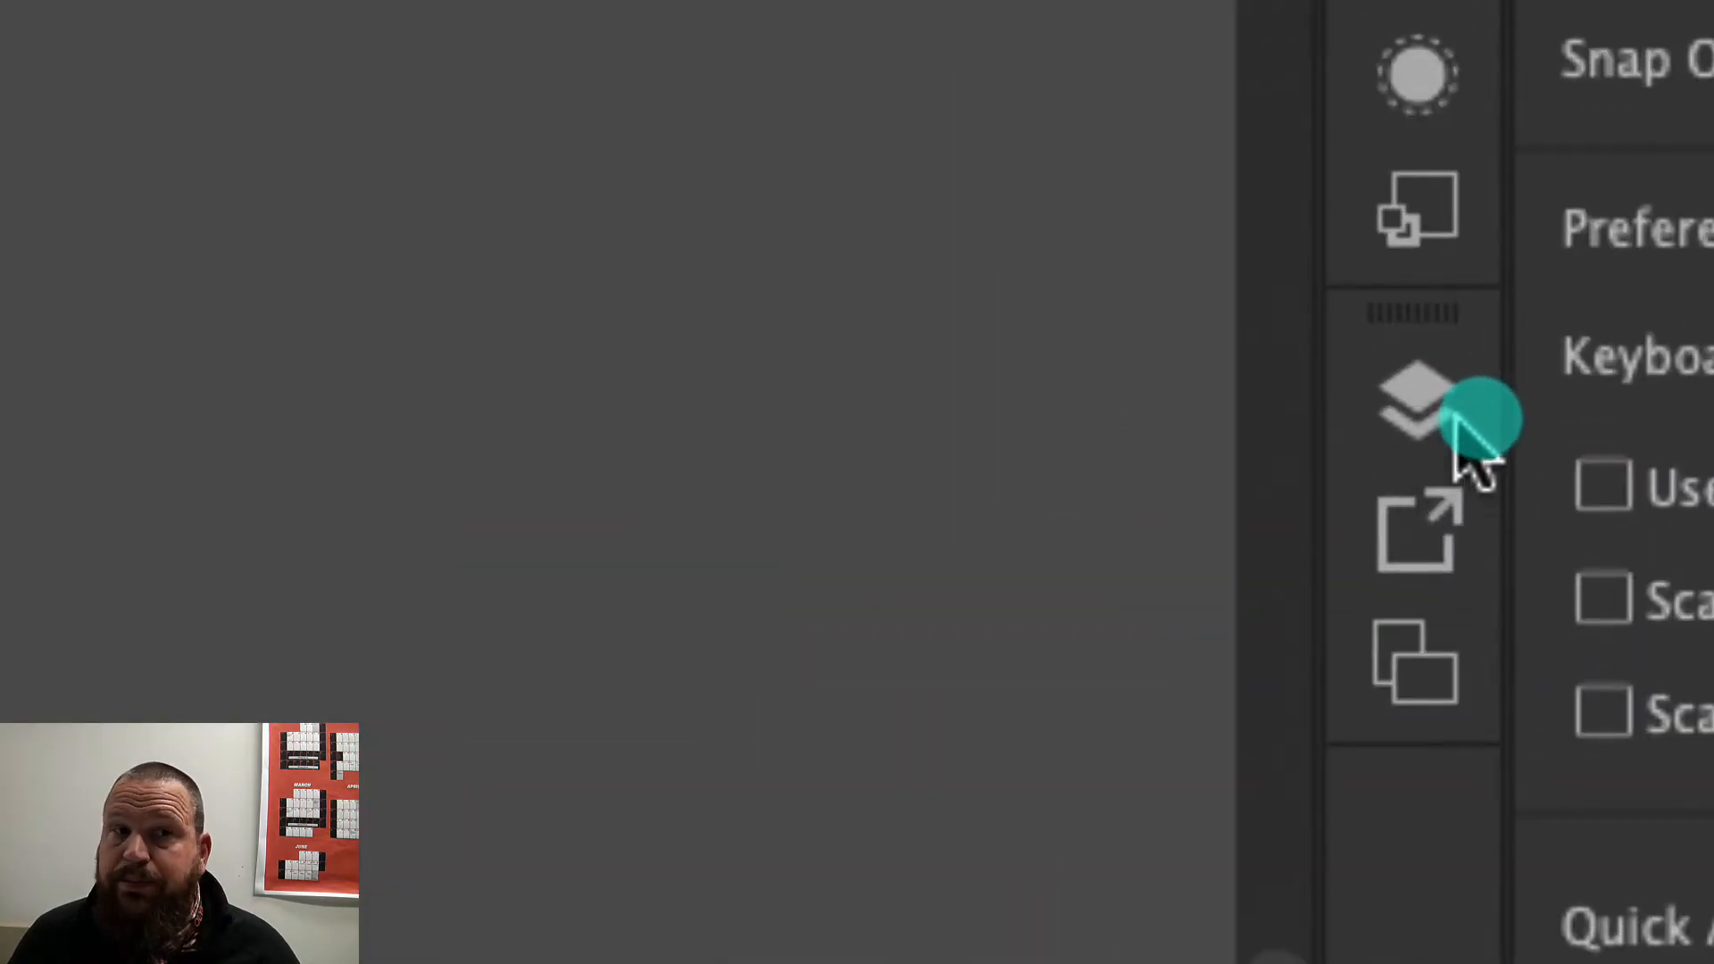
# Make Layer 2 the active layer, above the locked Background layer
pyautogui.click(1439, 412)
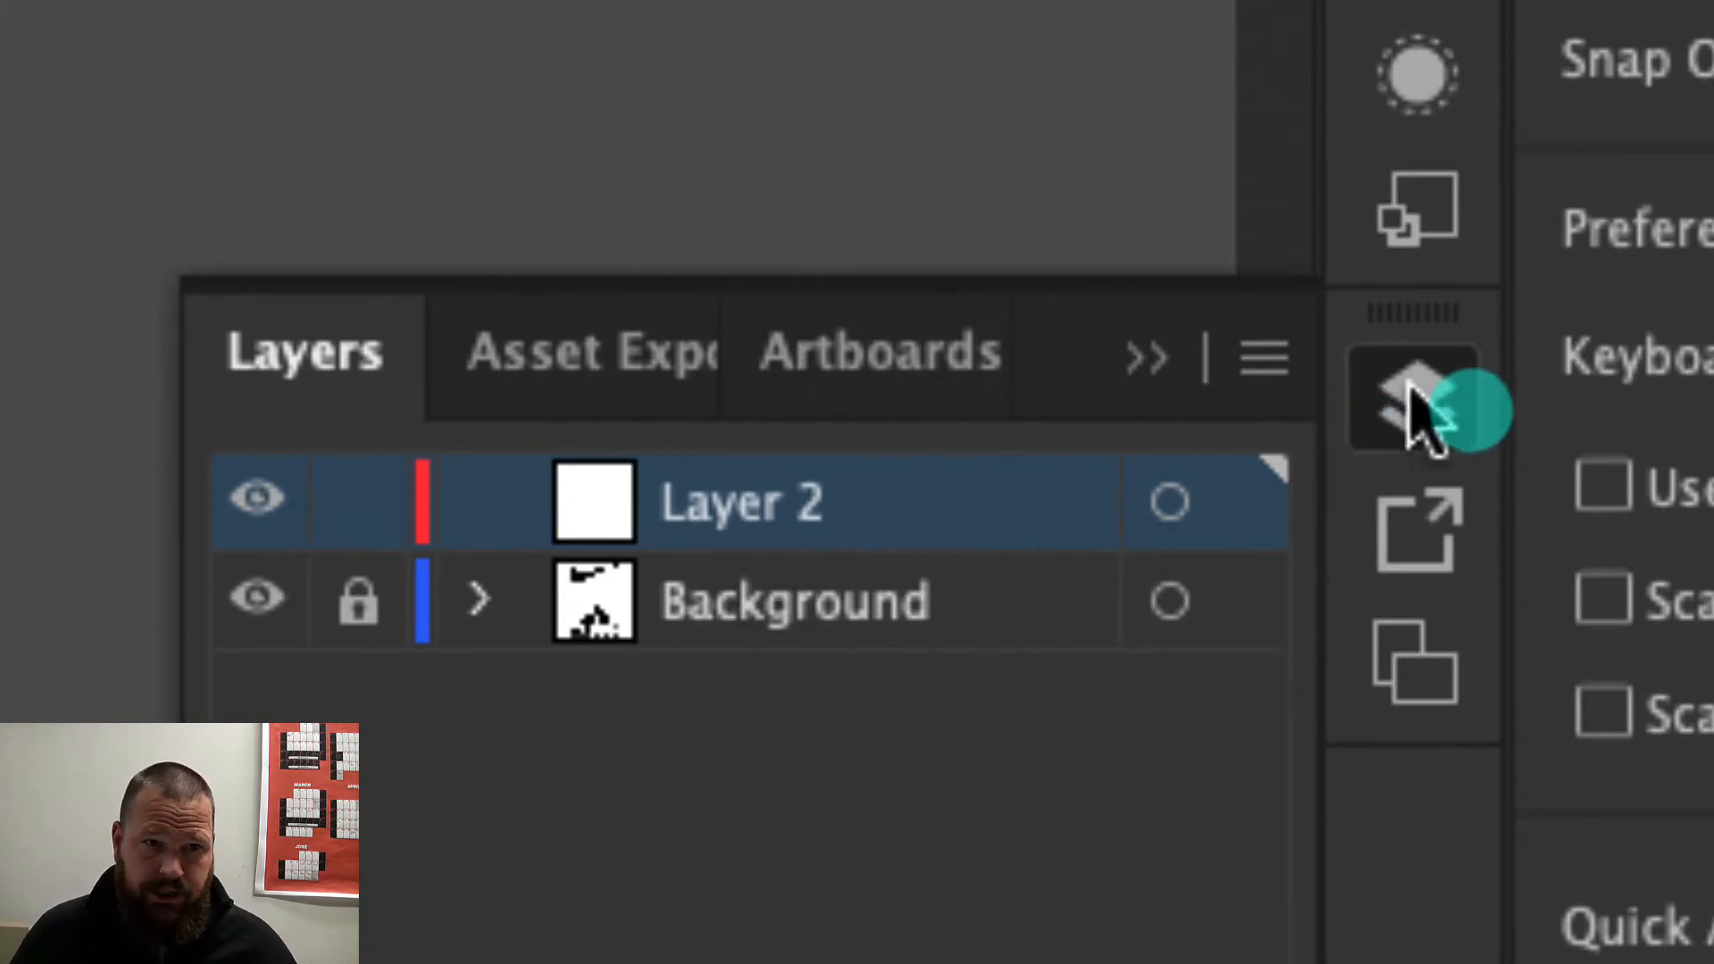
pyautogui.click(1428, 412)
pyautogui.click(1441, 442)
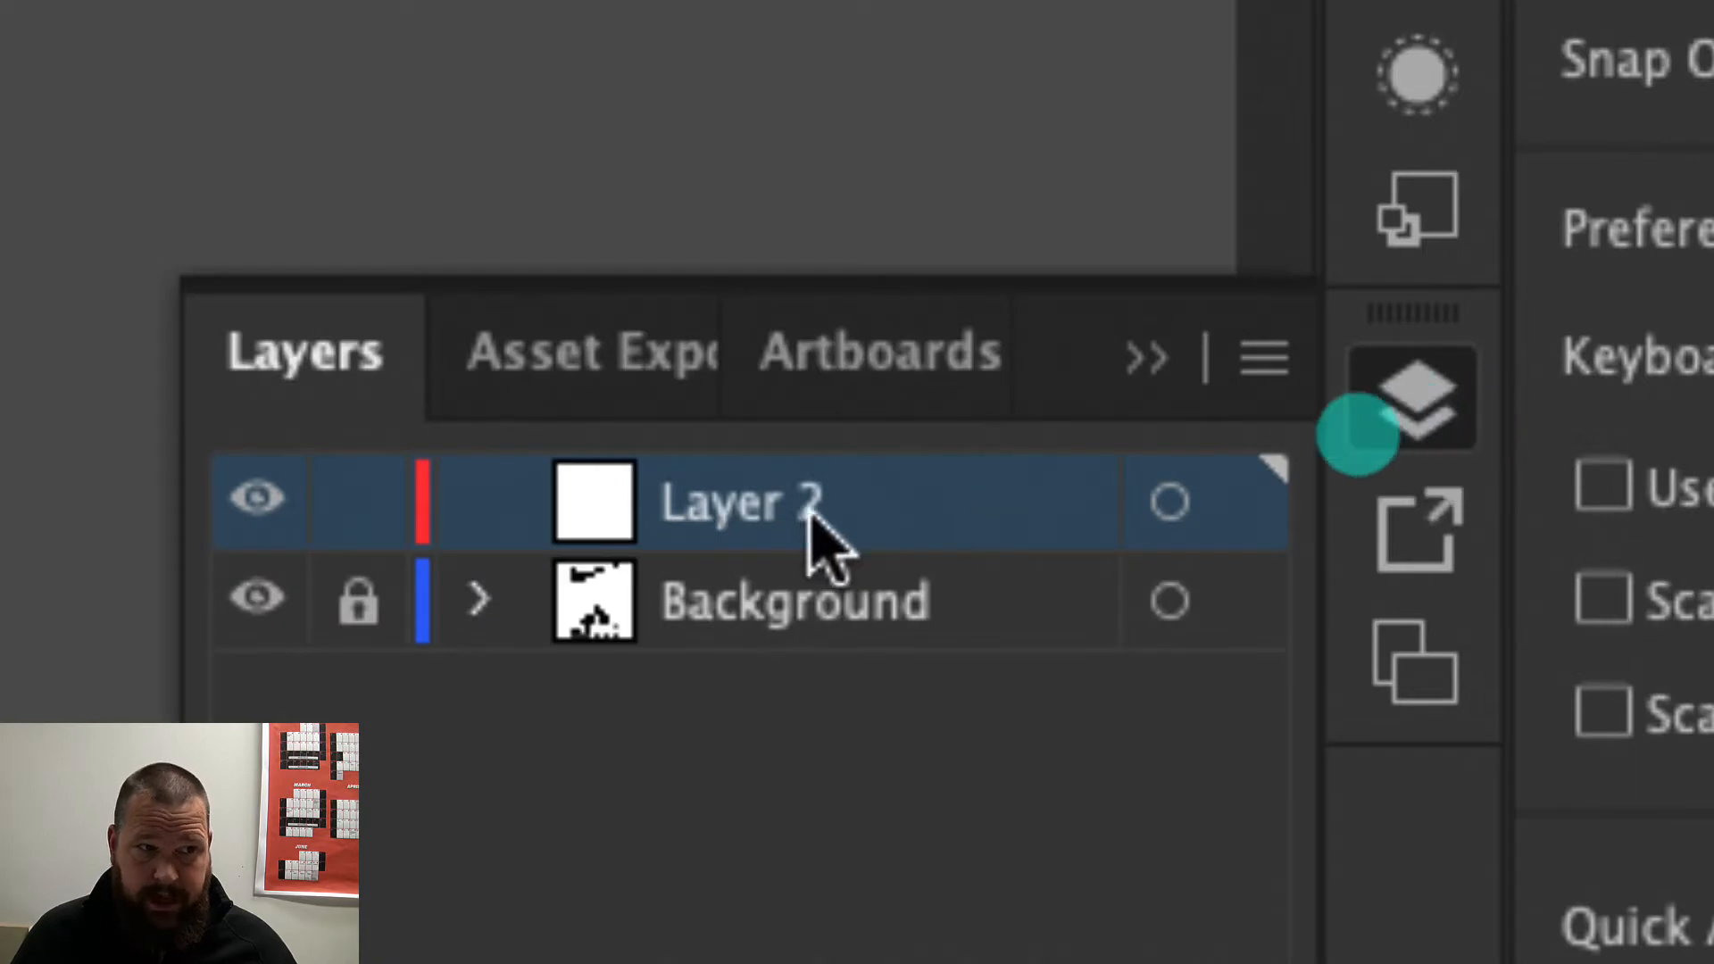
pyautogui.click(827, 616)
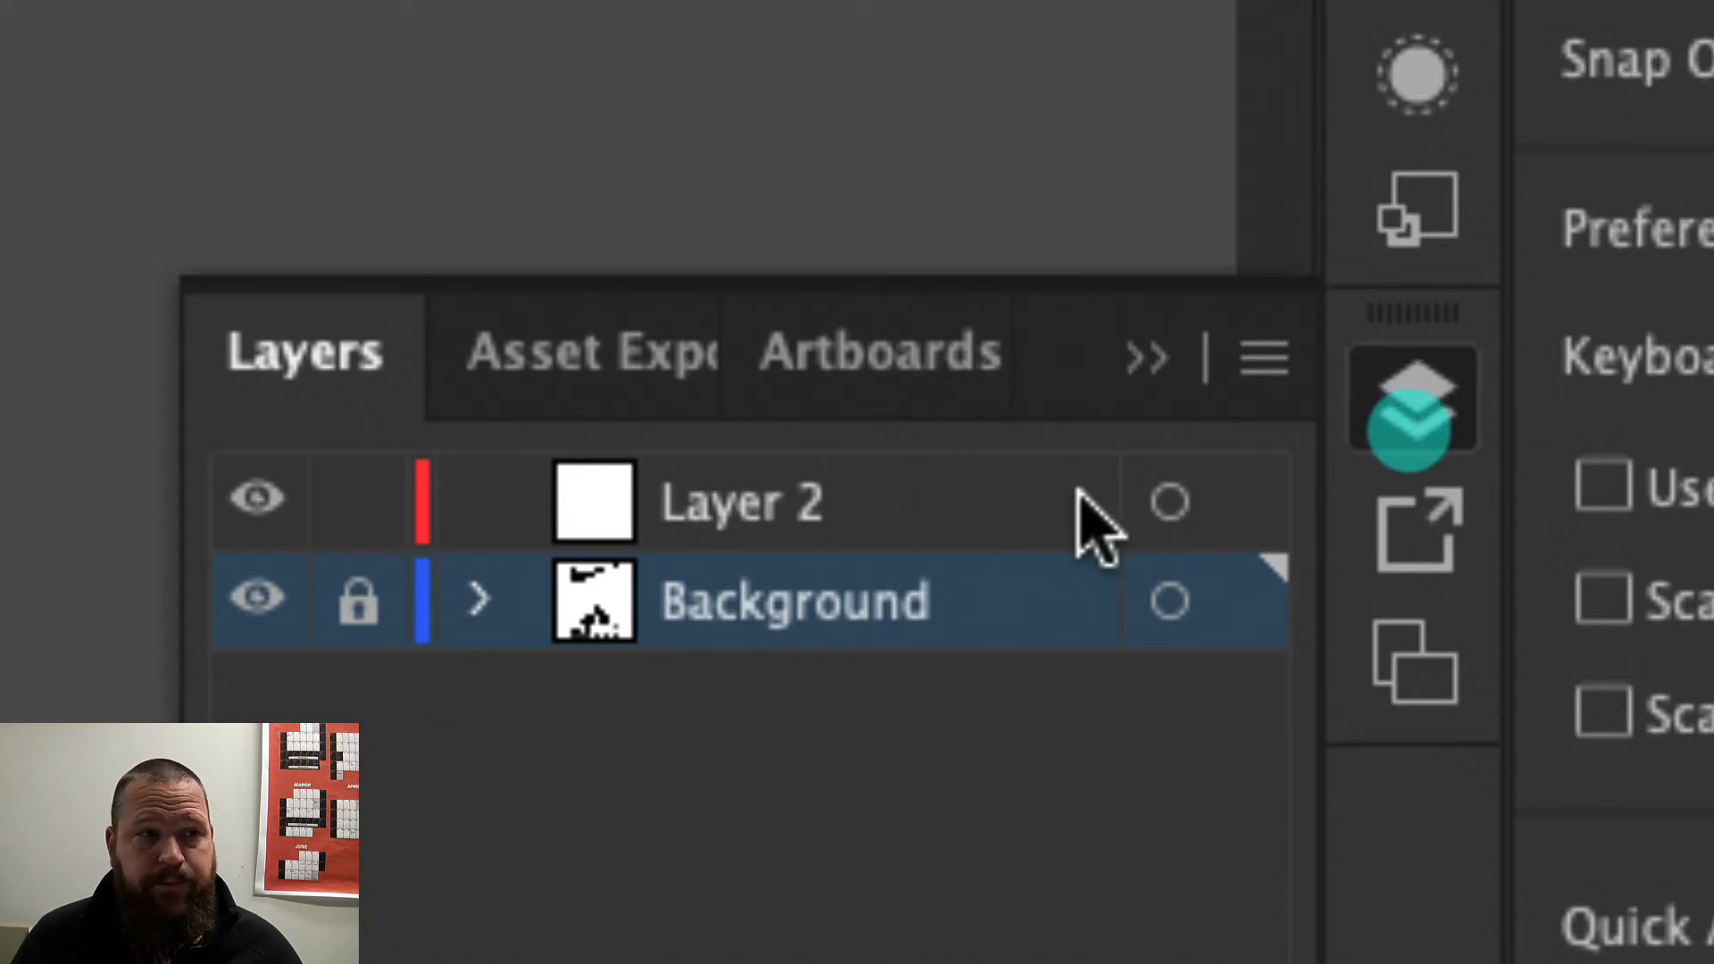
pyautogui.click(848, 514)
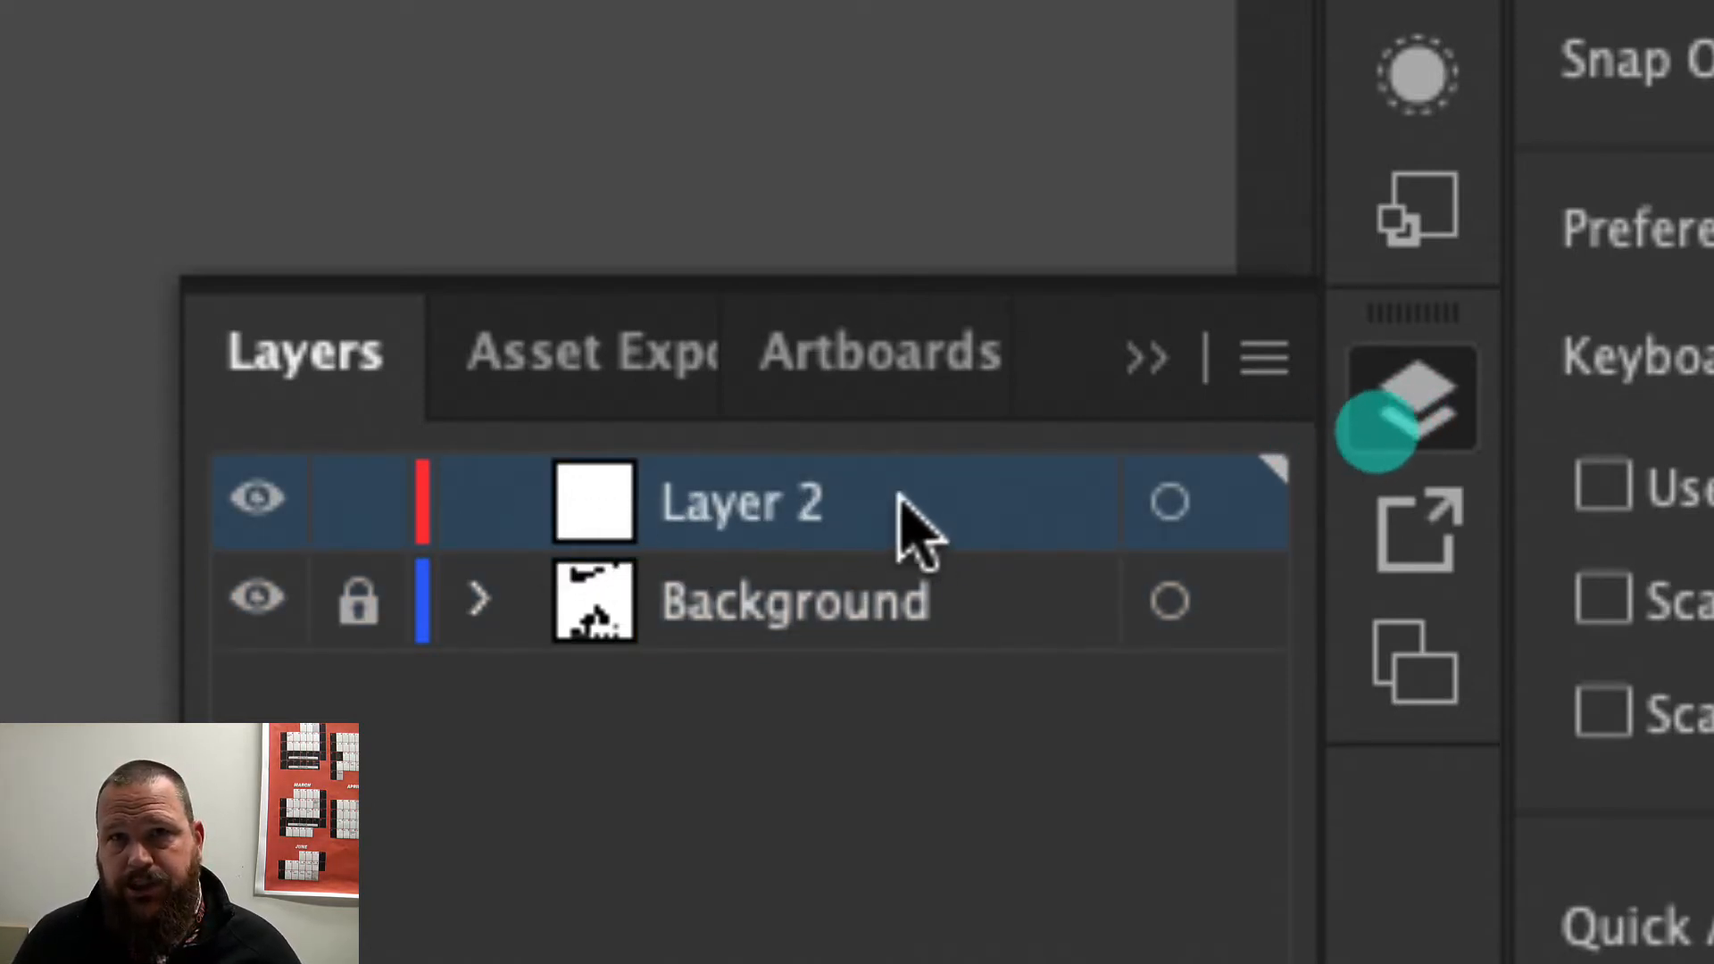
pyautogui.click(1439, 398)
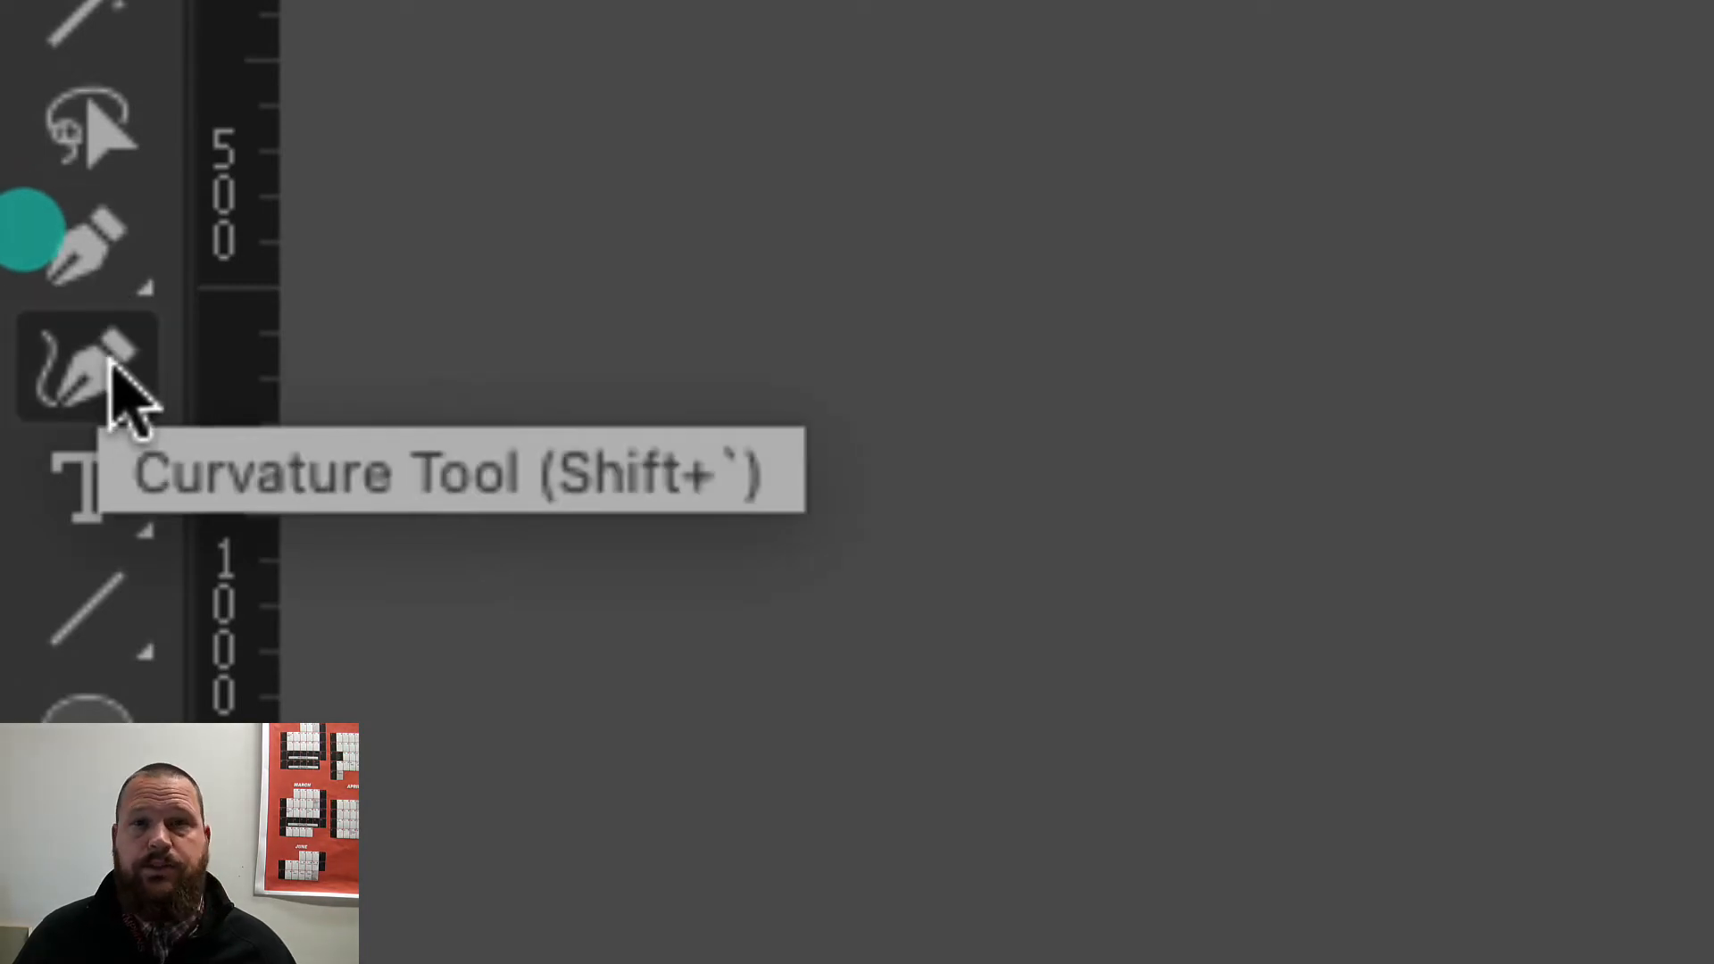
# Trace the Nike swoosh's inner curve and upper edge with straight Pen tool segments, from its upper-left tip to its right tip
pyautogui.click(78, 259)
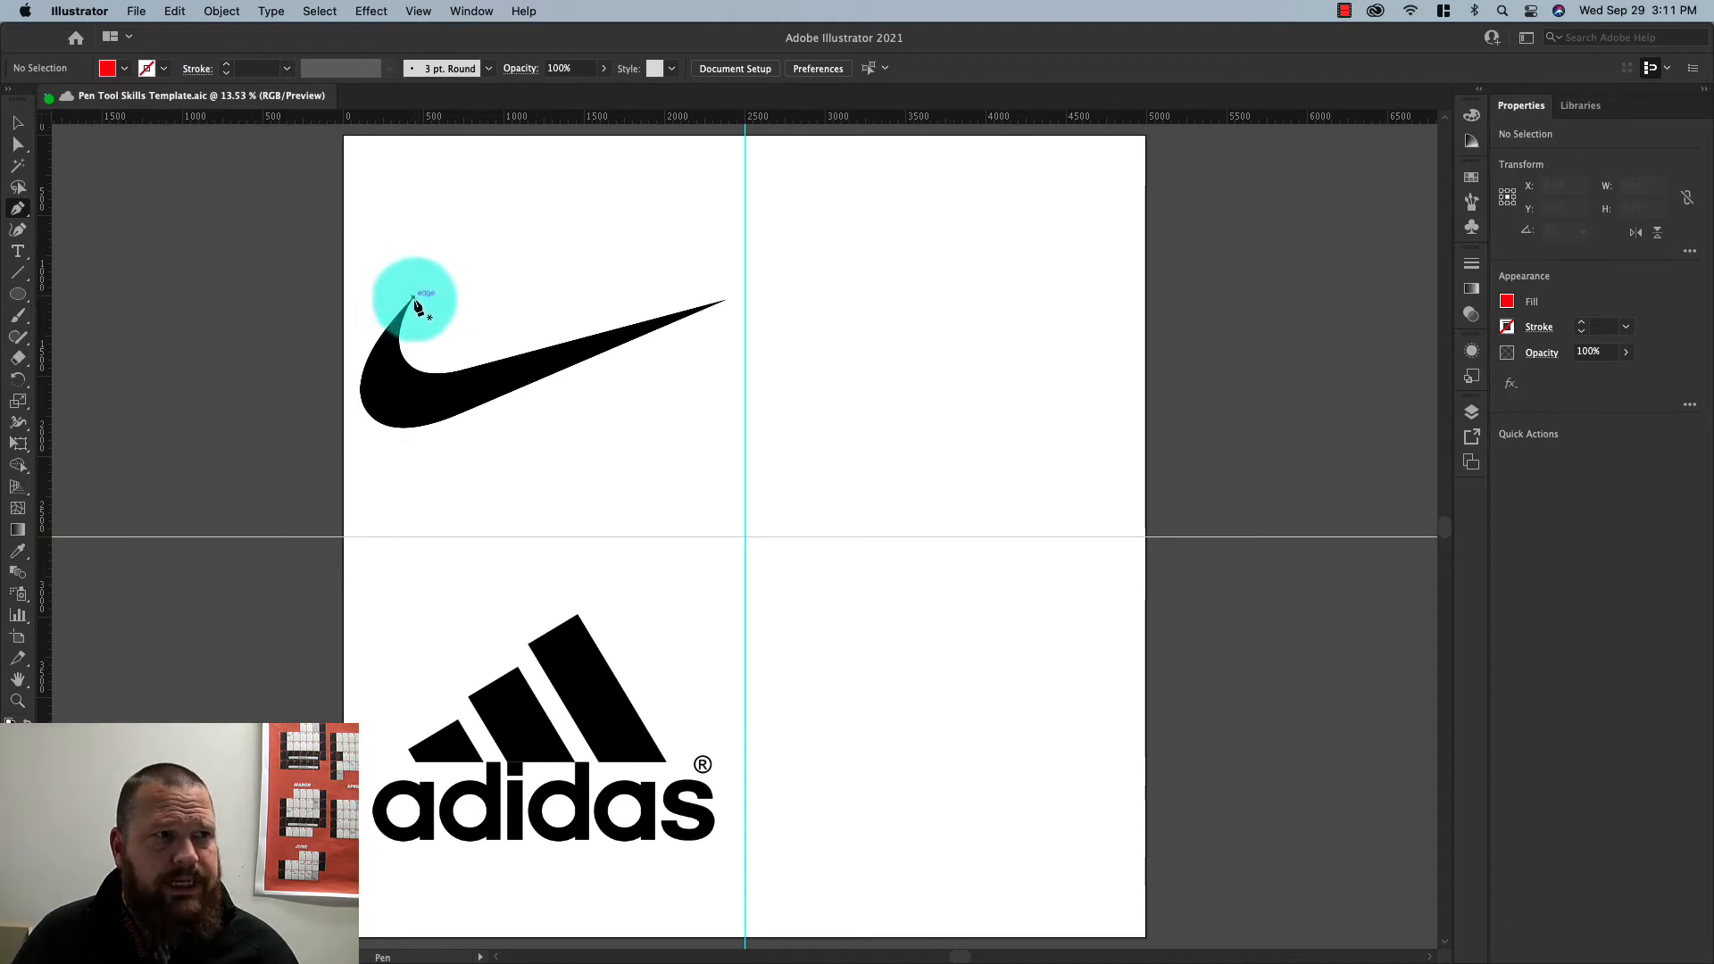
pyautogui.click(413, 296)
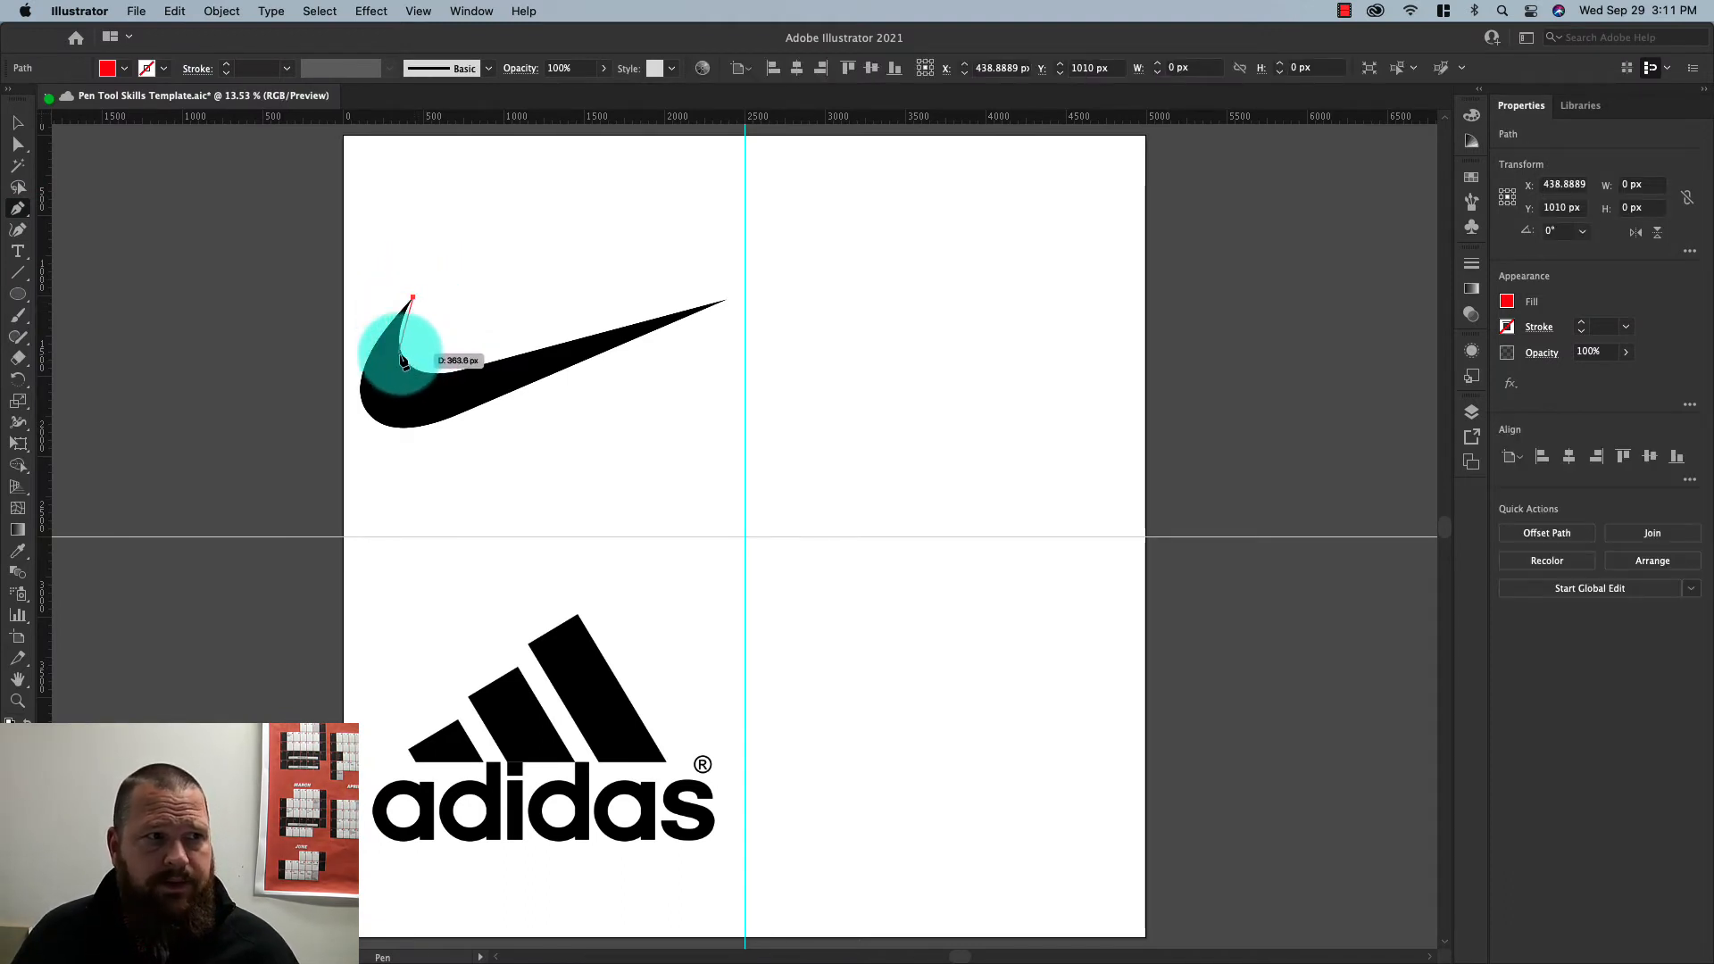
pyautogui.click(403, 359)
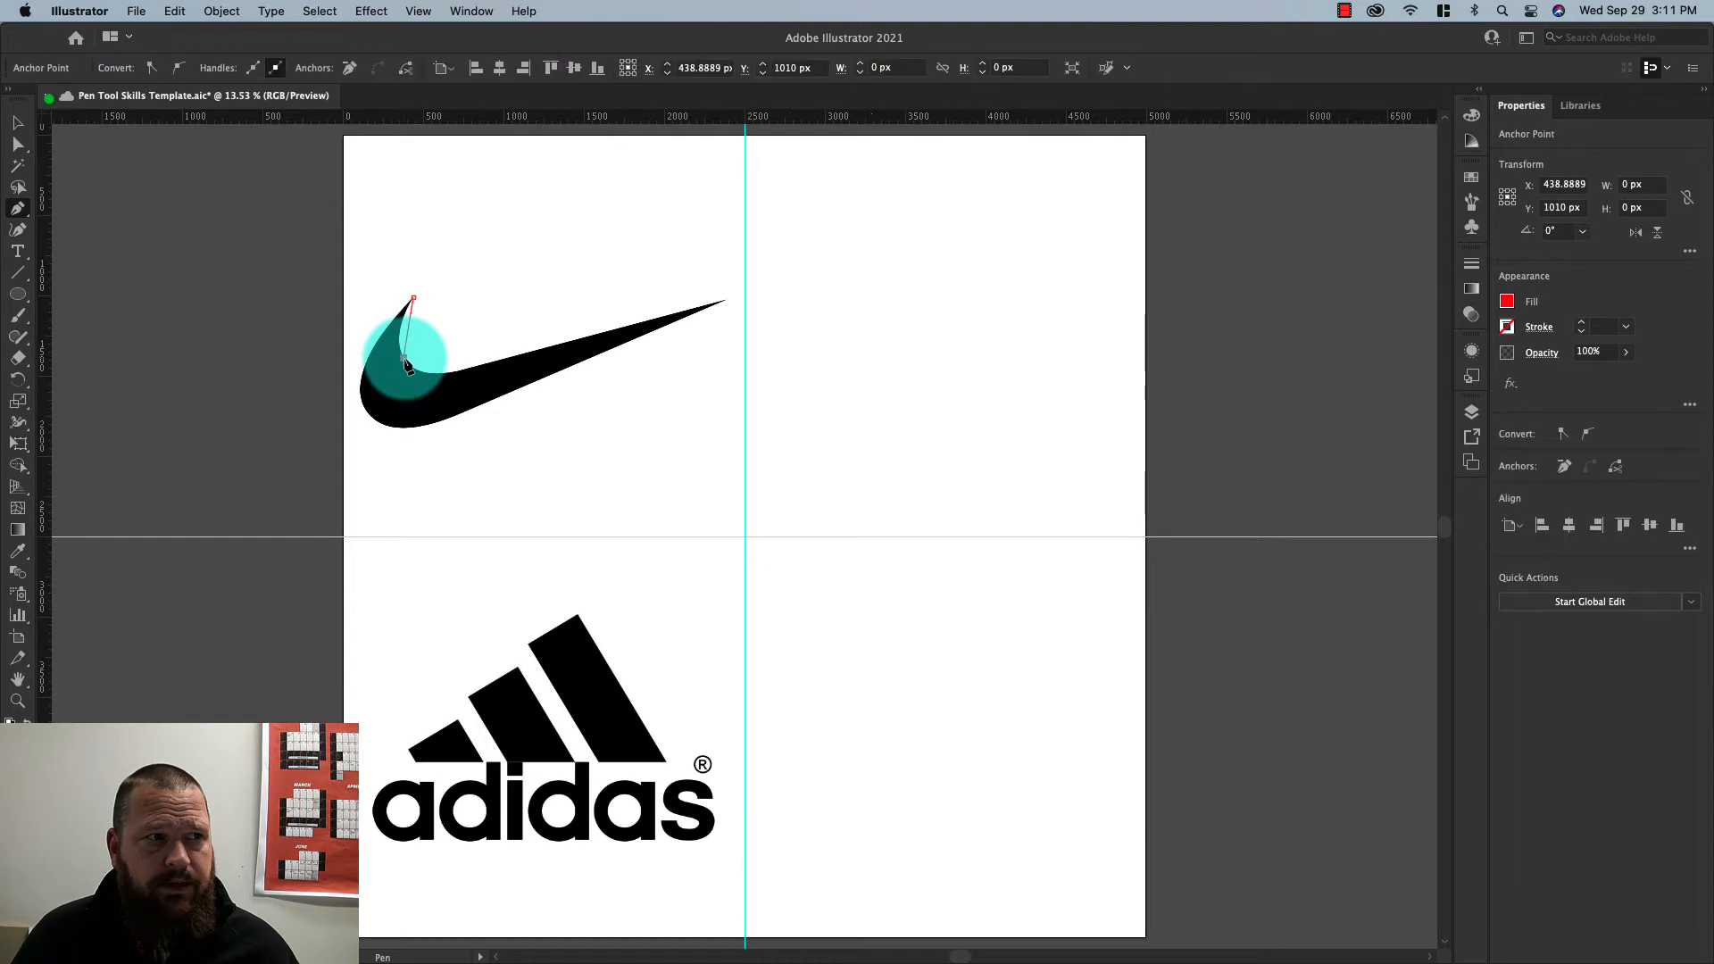
pyautogui.click(453, 372)
pyautogui.click(539, 351)
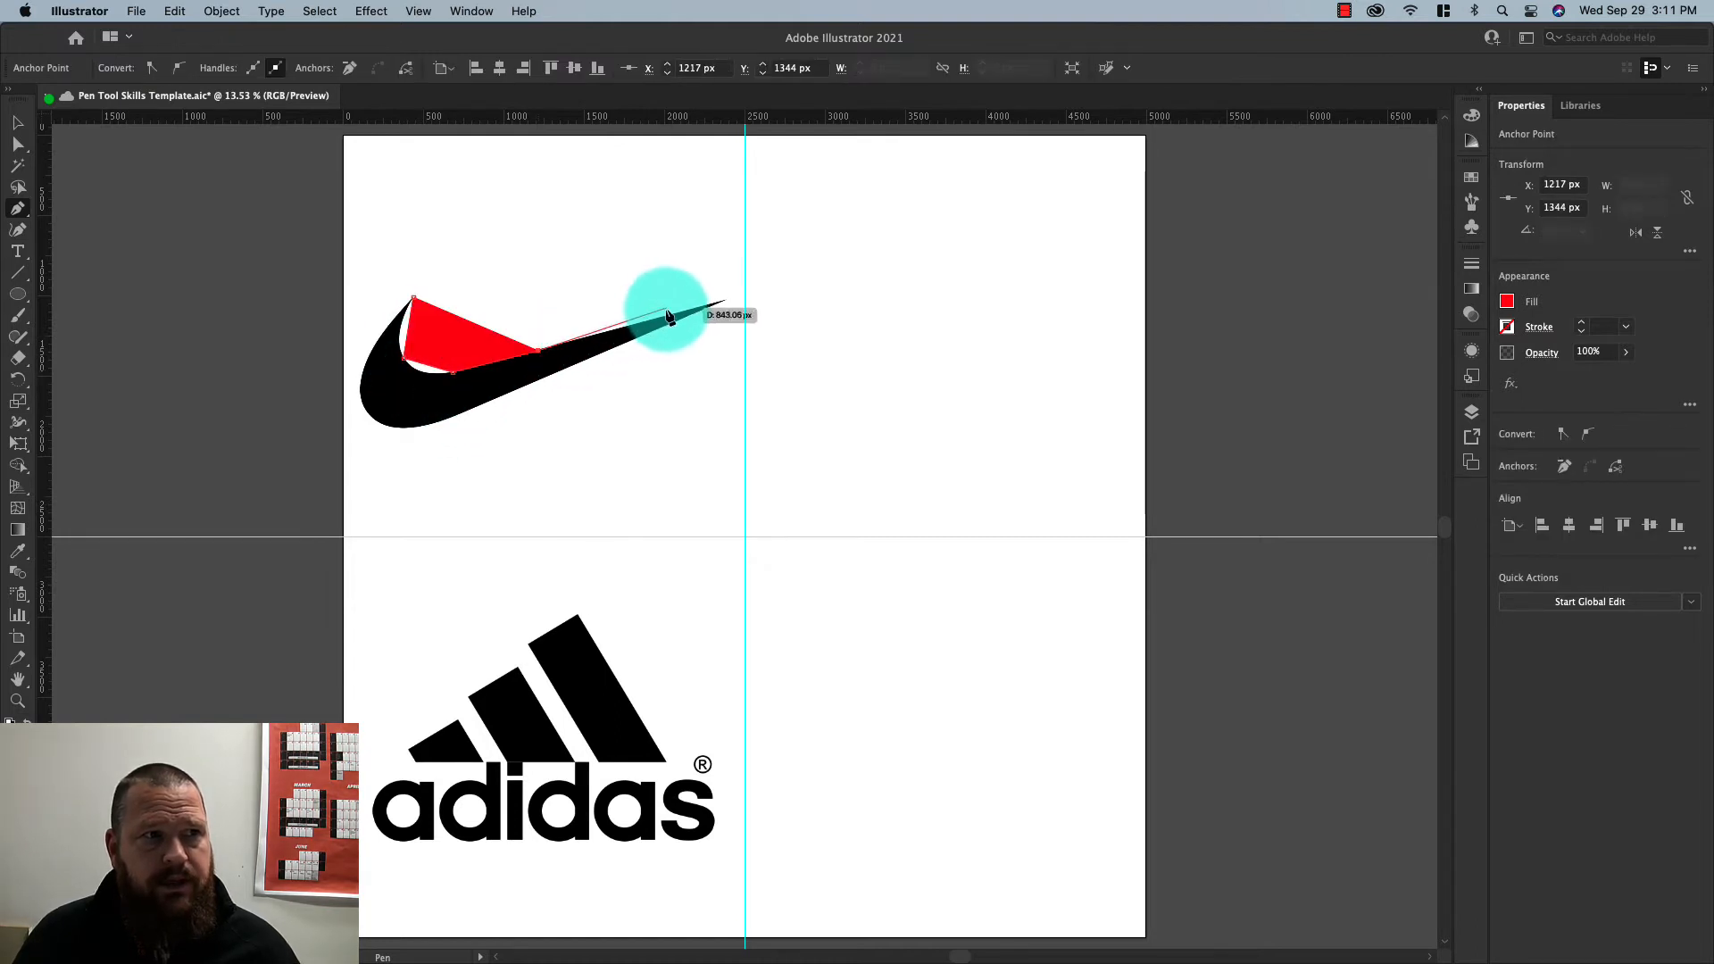
pyautogui.click(723, 302)
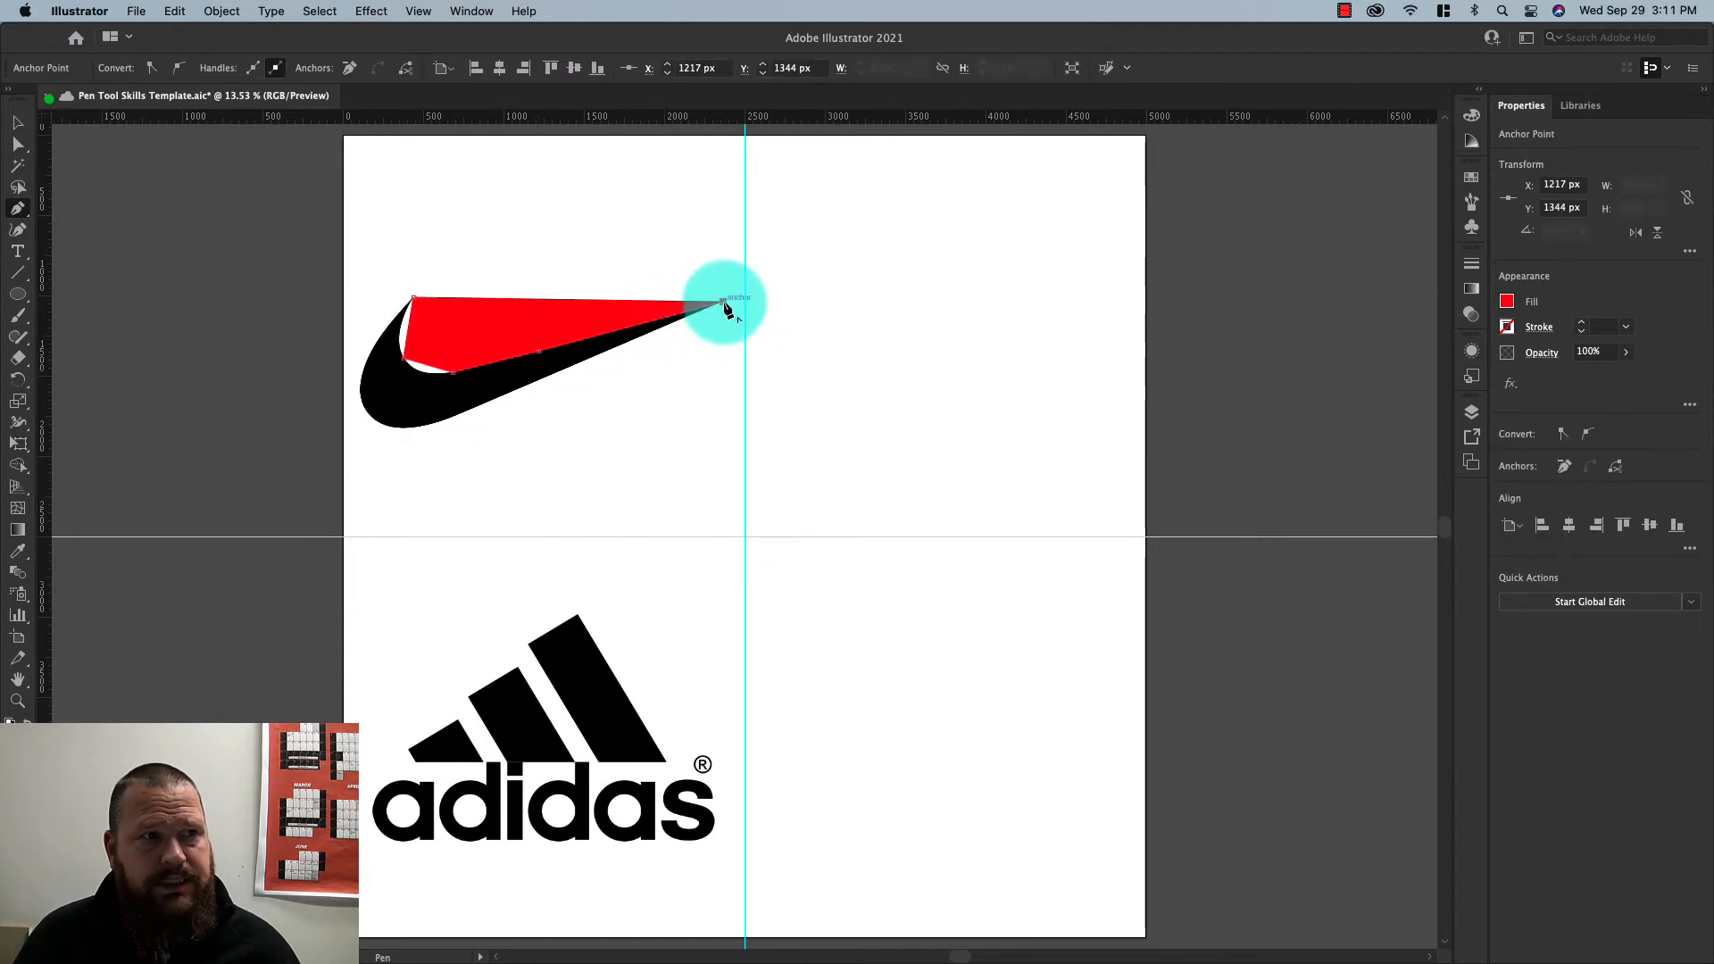
# Close the straight-segment trace around the swoosh's lower edge and move the red shape into the artboard's empty upper-right quadrant
pyautogui.click(452, 417)
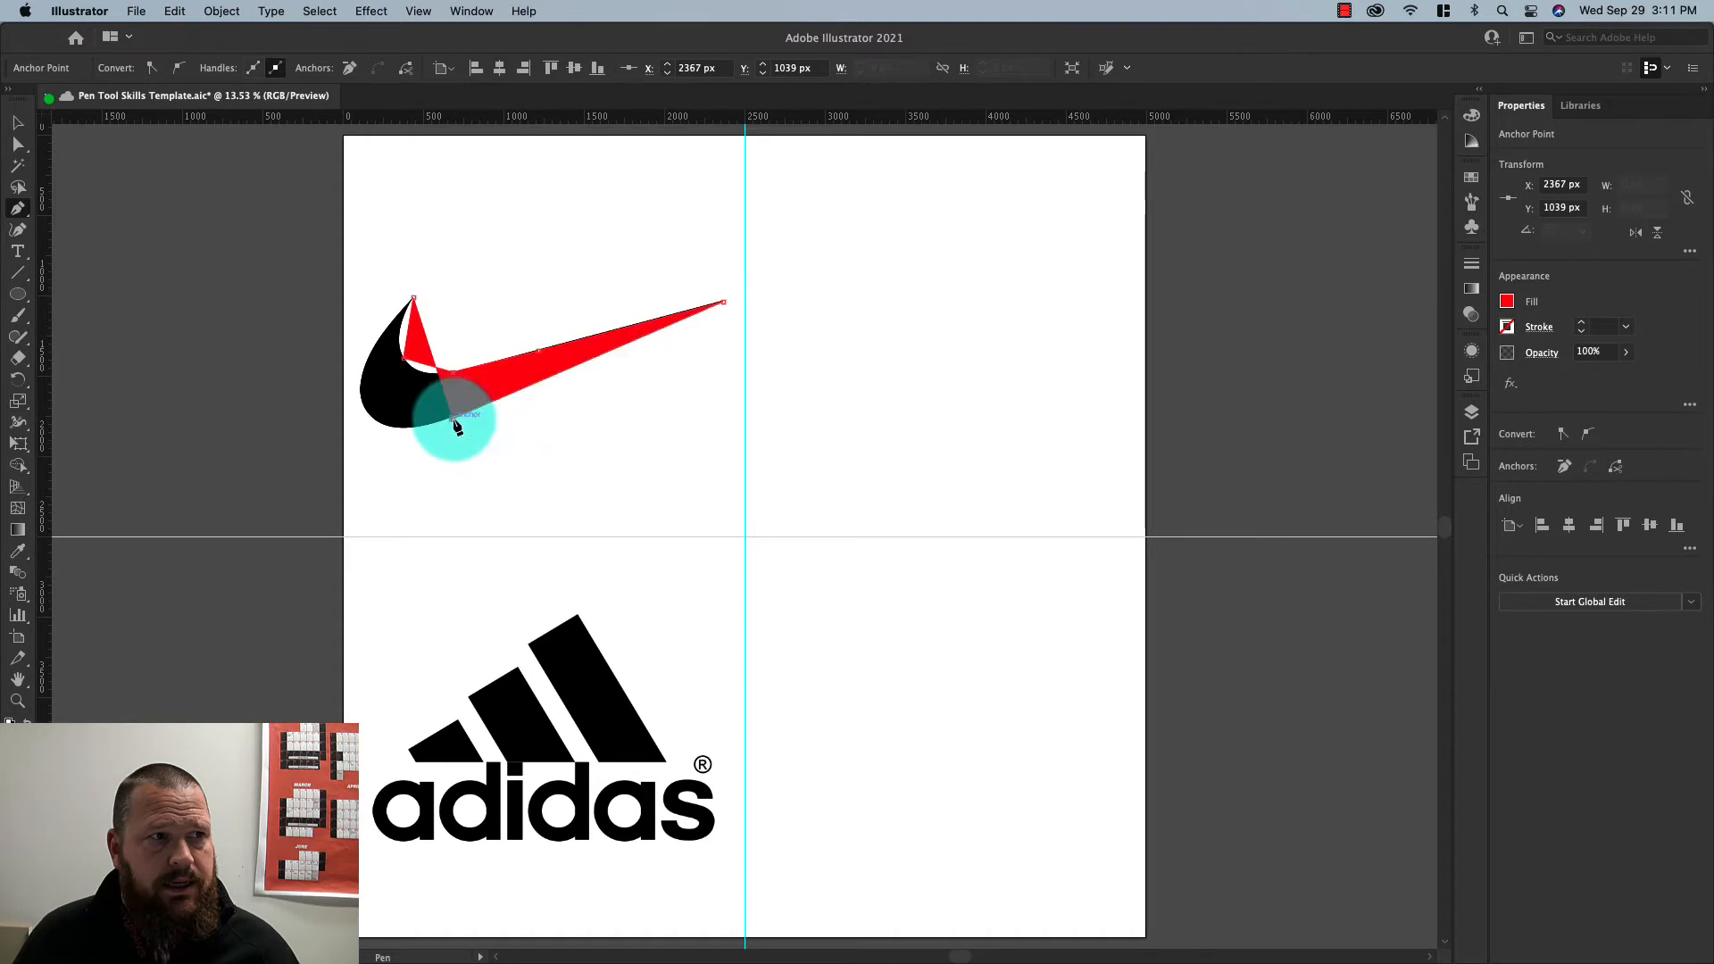
pyautogui.click(360, 399)
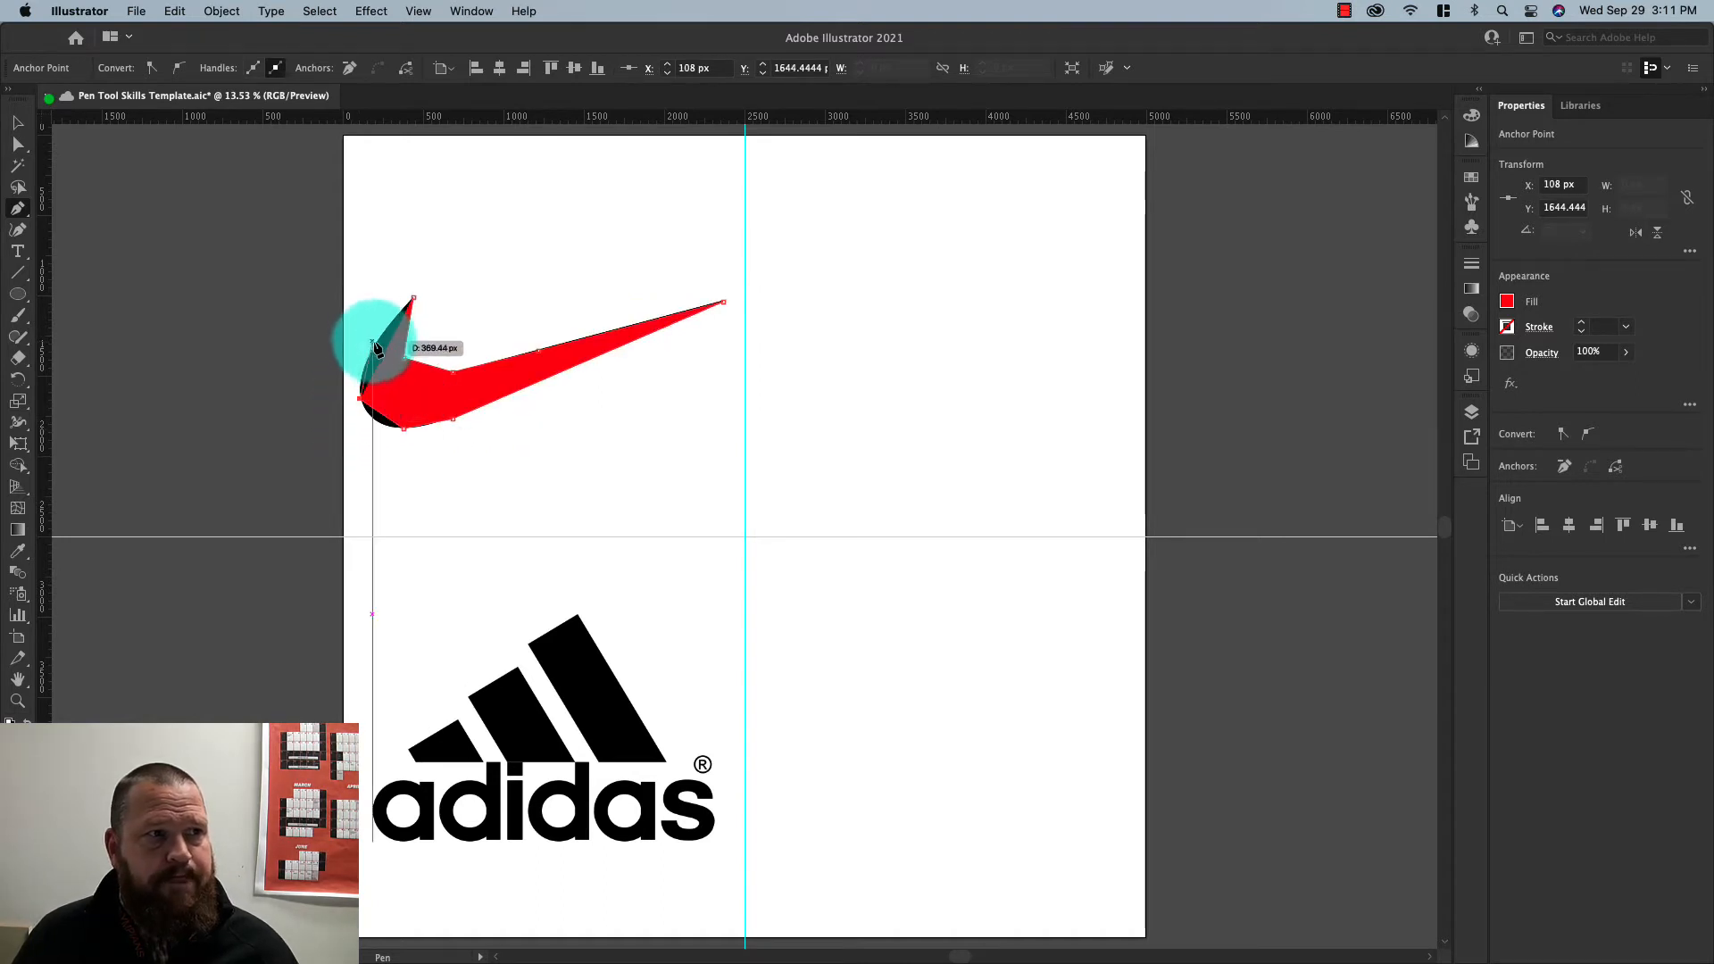
pyautogui.click(376, 344)
pyautogui.click(416, 303)
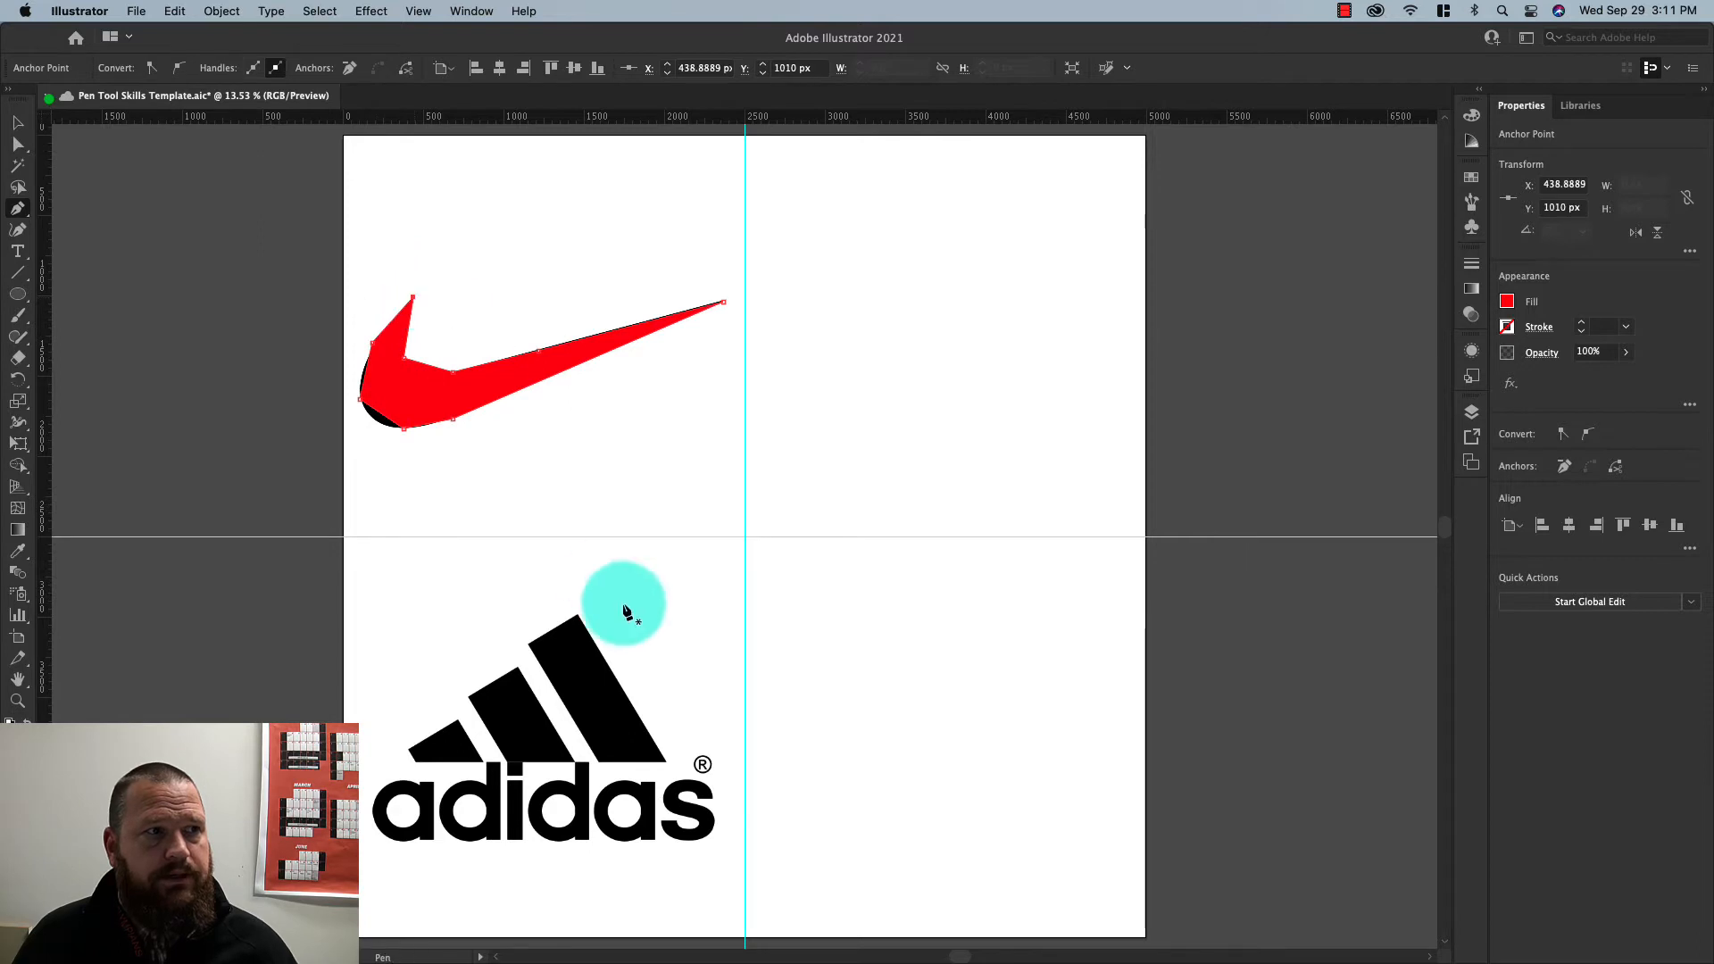
pyautogui.click(17, 122)
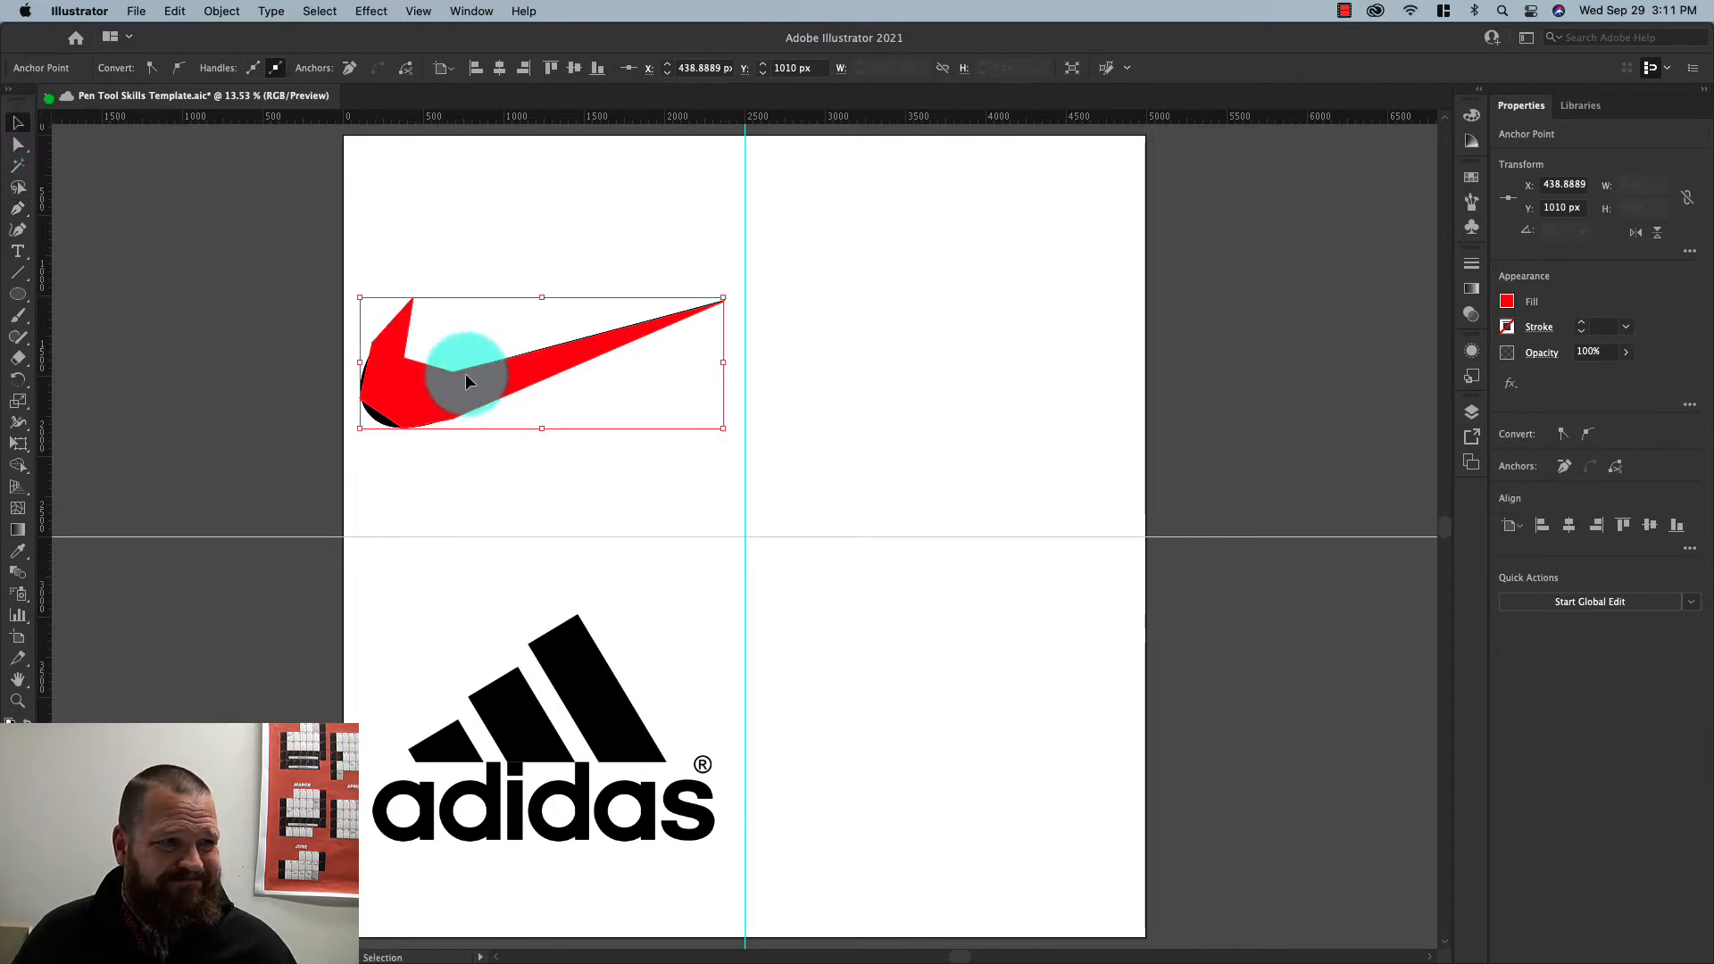
pyautogui.moveTo(465, 373); pyautogui.dragTo(866, 357)
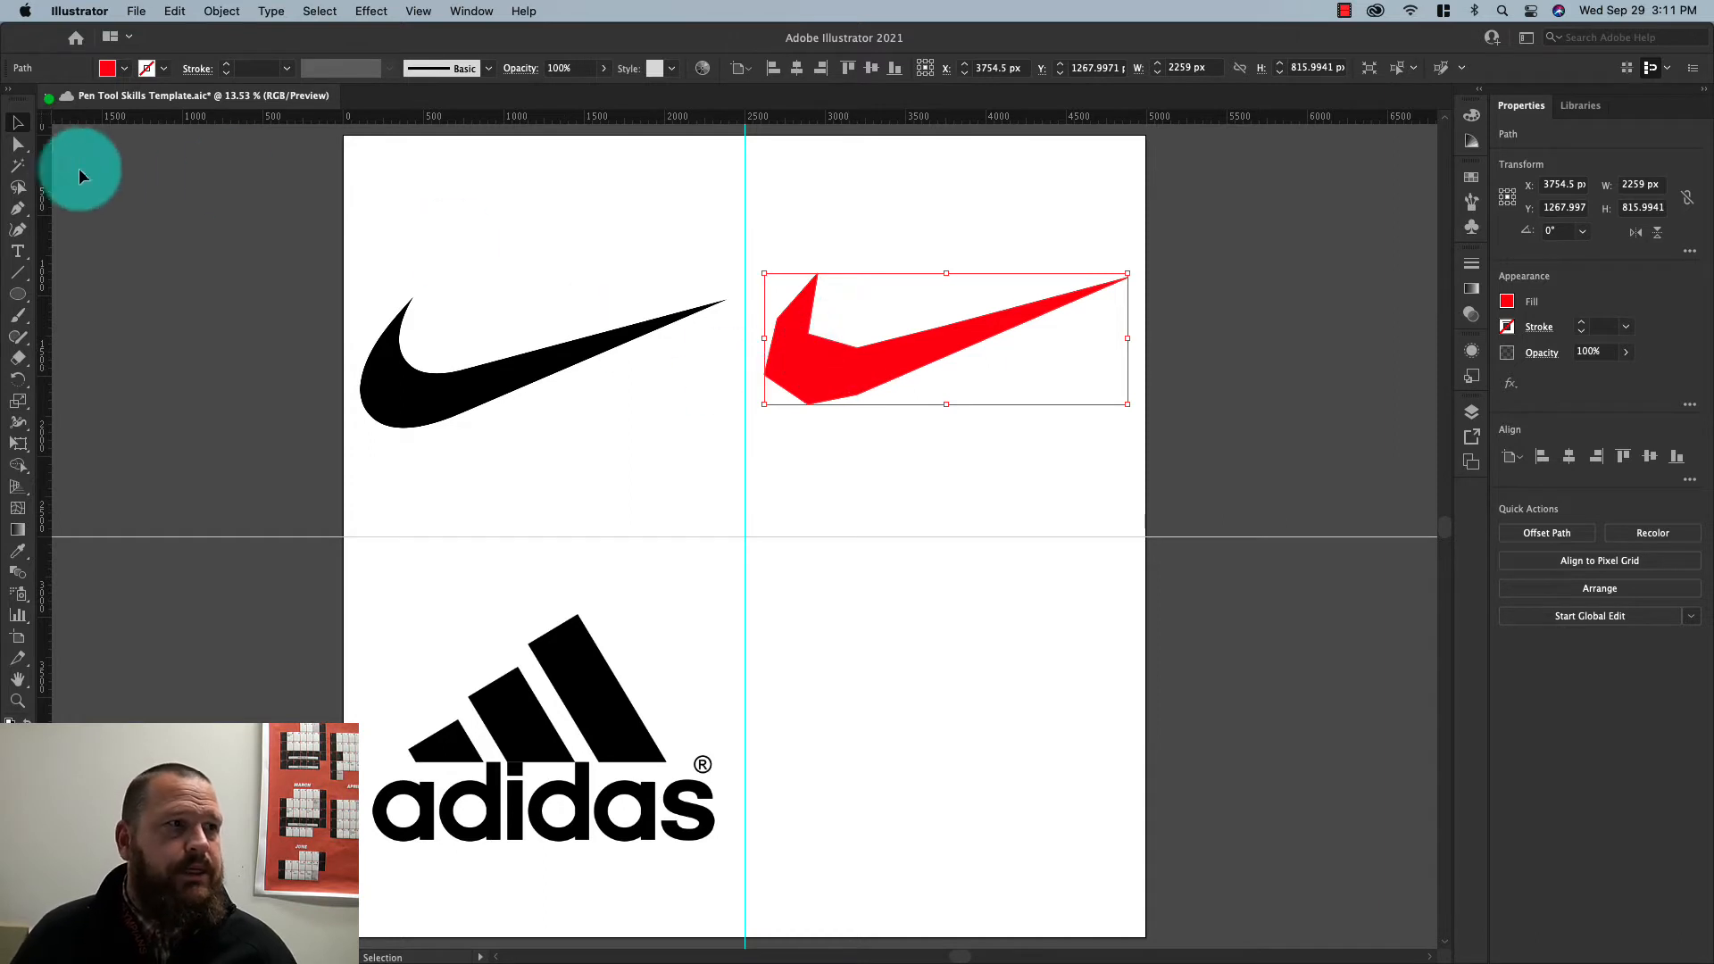
# Start a new Pen path at the black swoosh's upper-left tip with a curved first segment following the inner edge
pyautogui.click(17, 213)
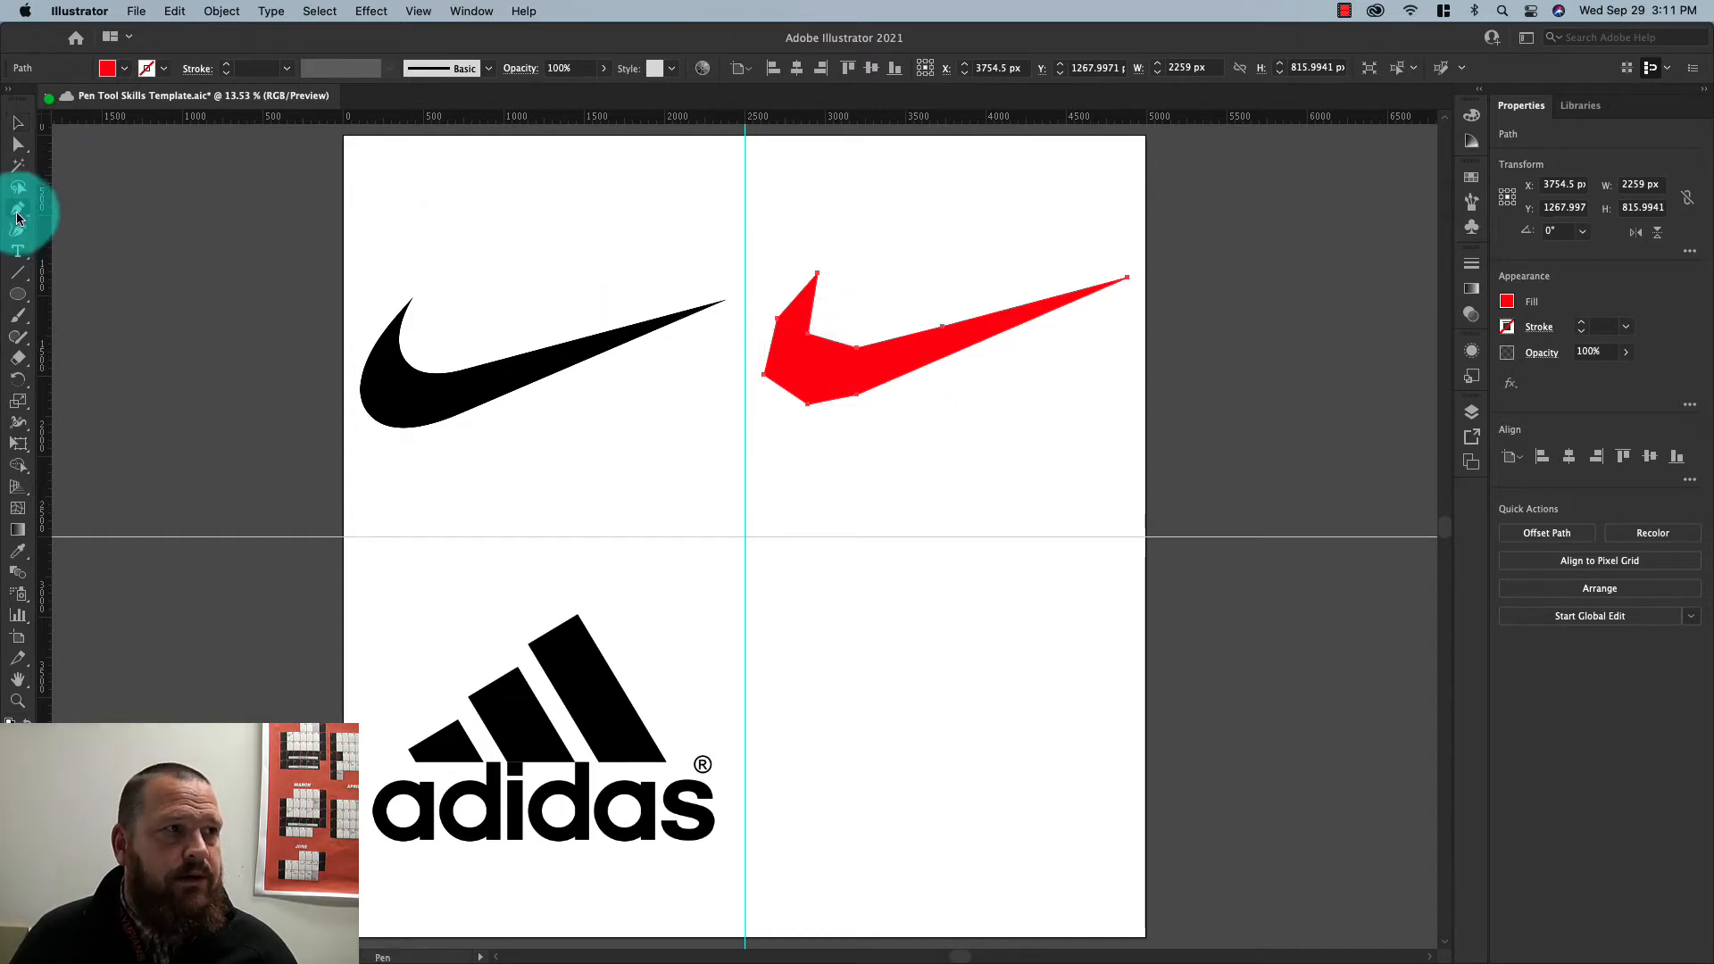
pyautogui.click(414, 297)
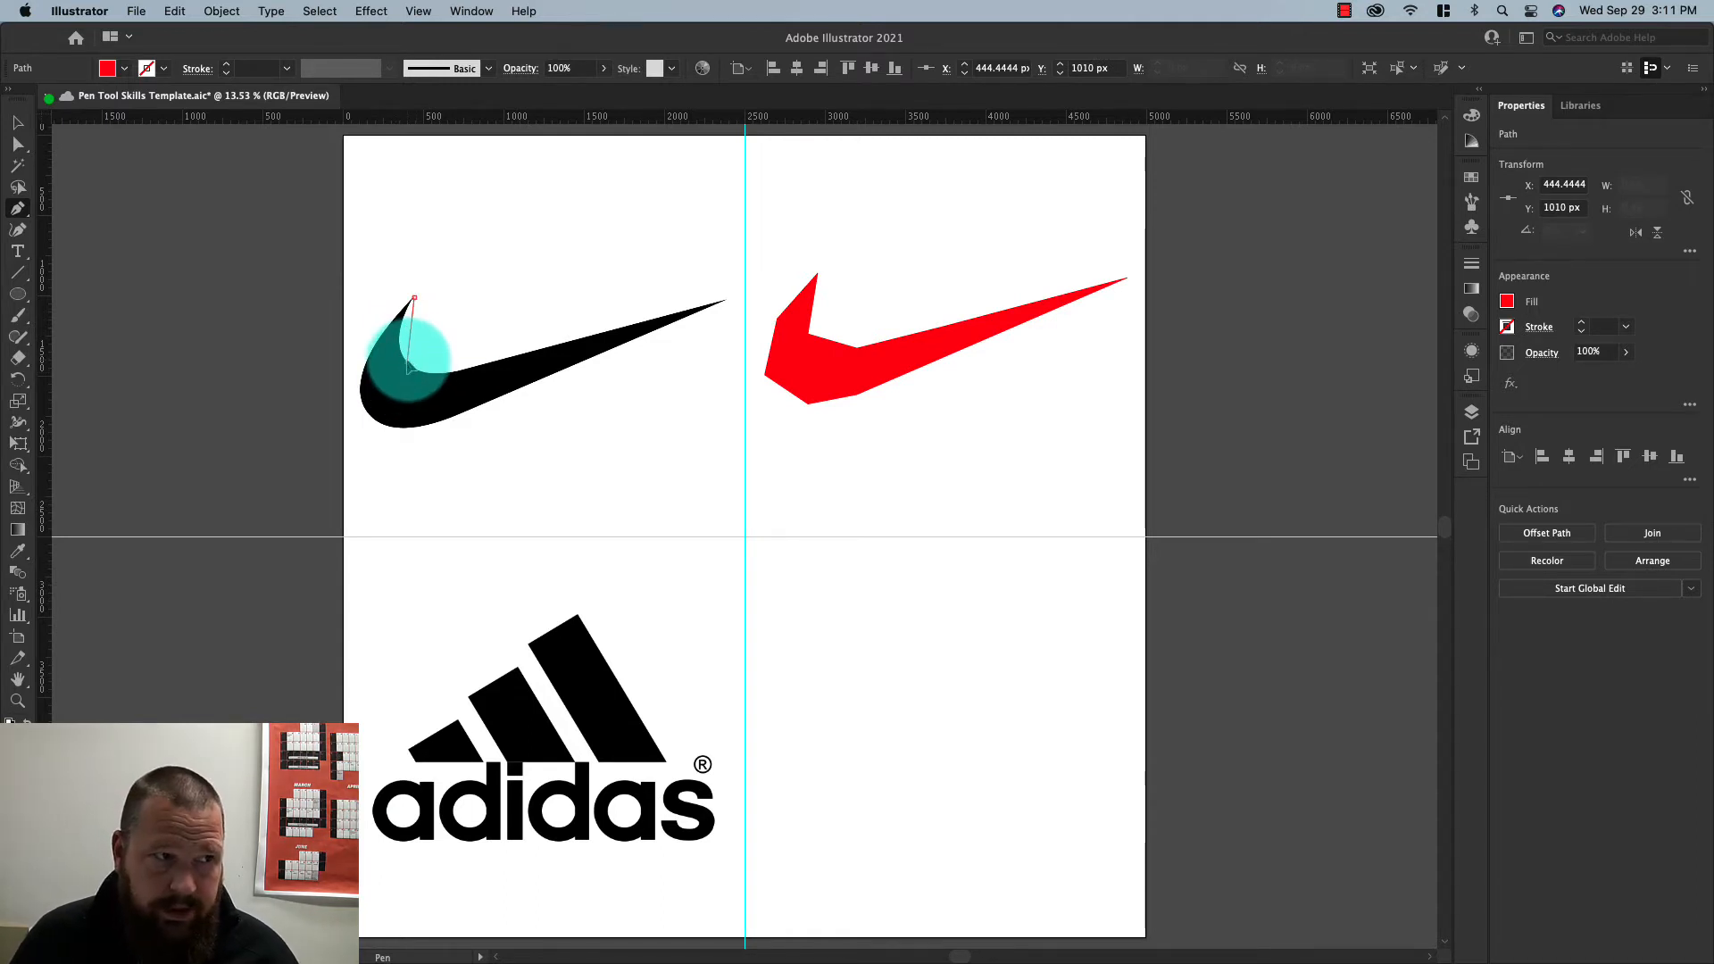
pyautogui.moveTo(425, 383); pyautogui.dragTo(433, 401)
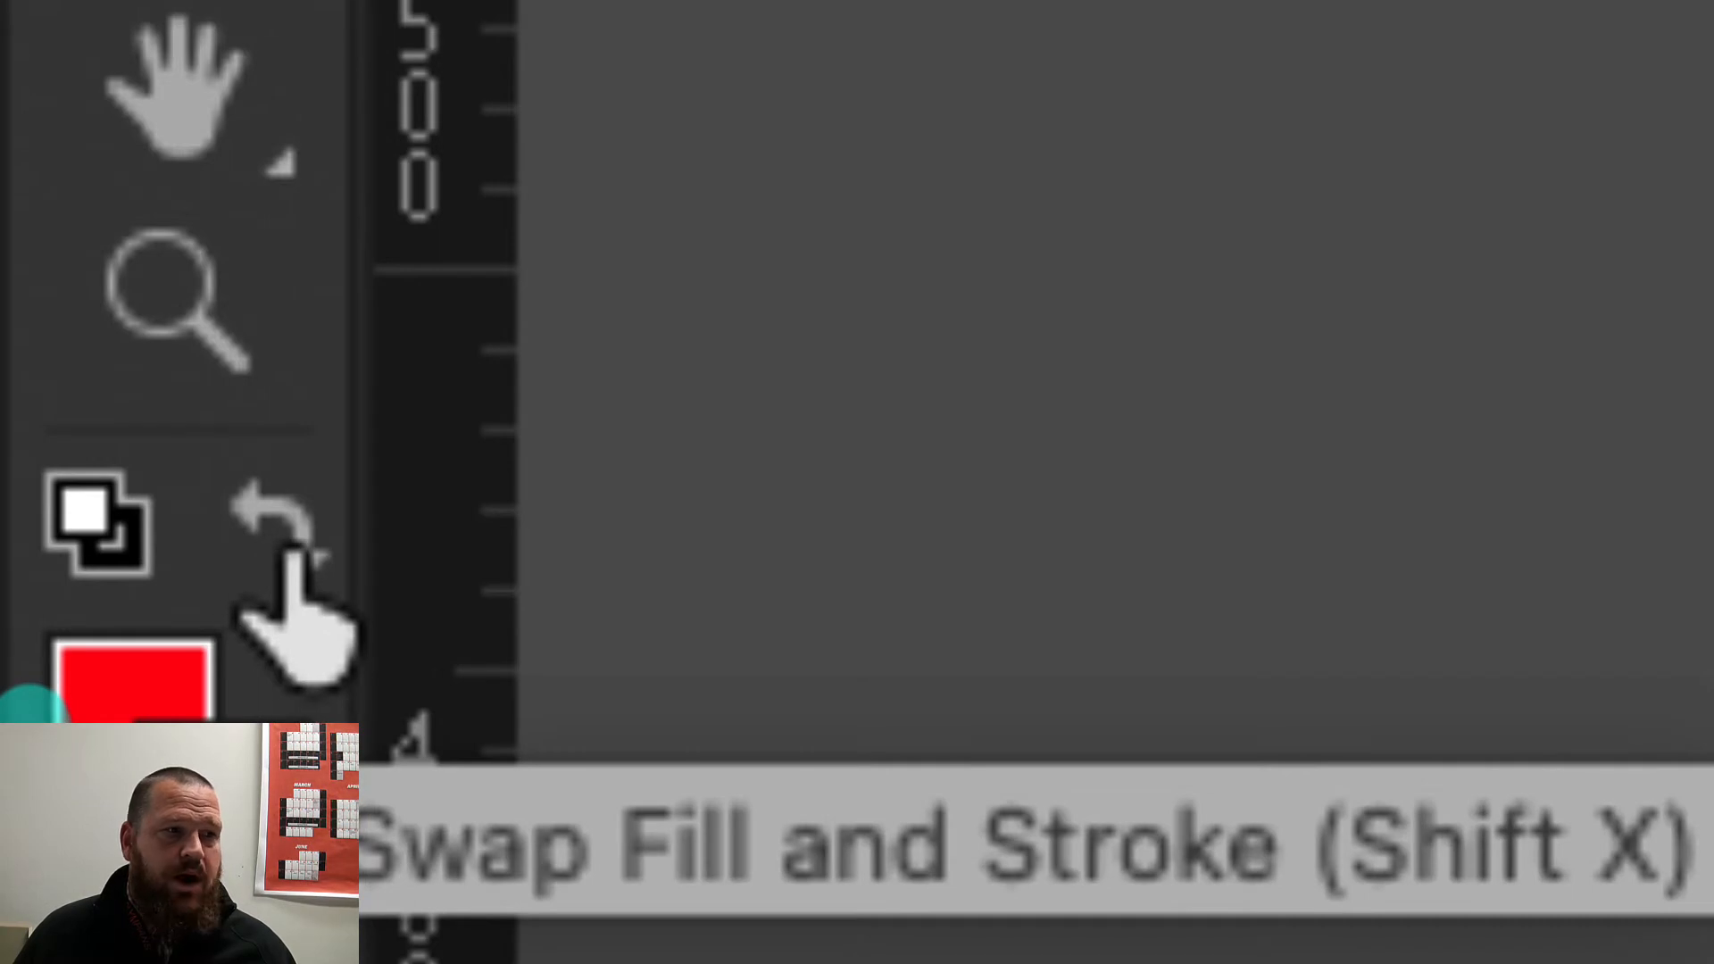
# Swap the path's fill and stroke and set the red stroke weight to 30 pt
pyautogui.click(286, 536)
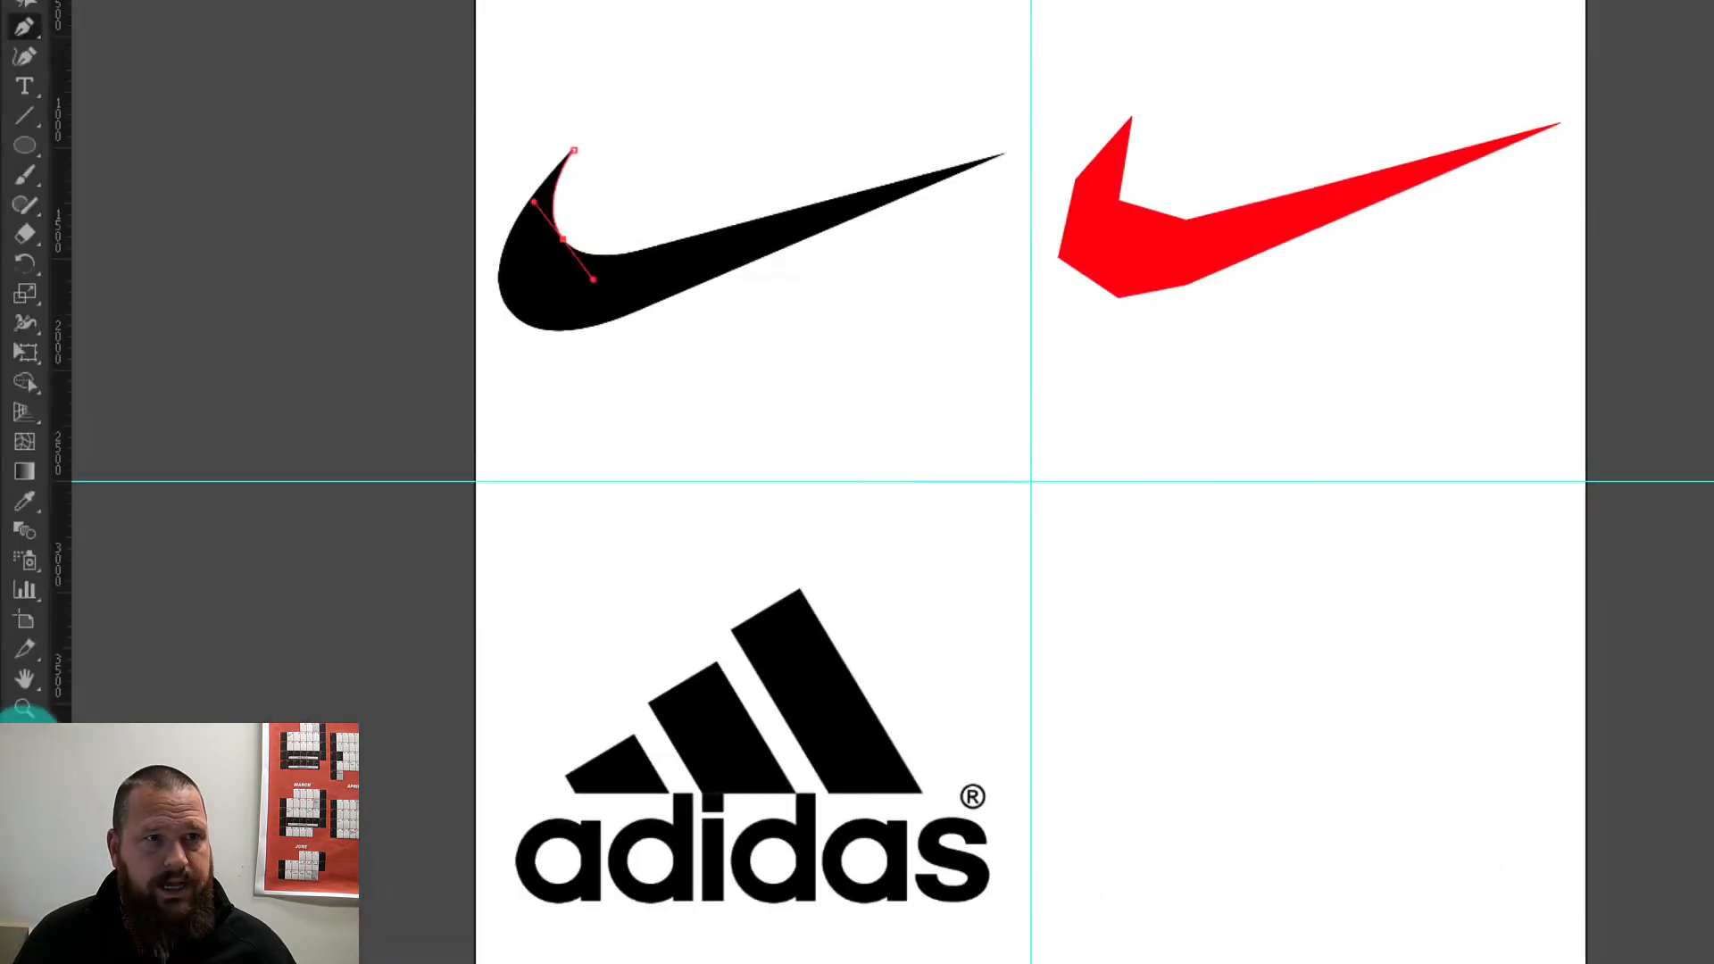
pyautogui.scroll(-5, 638, 516)
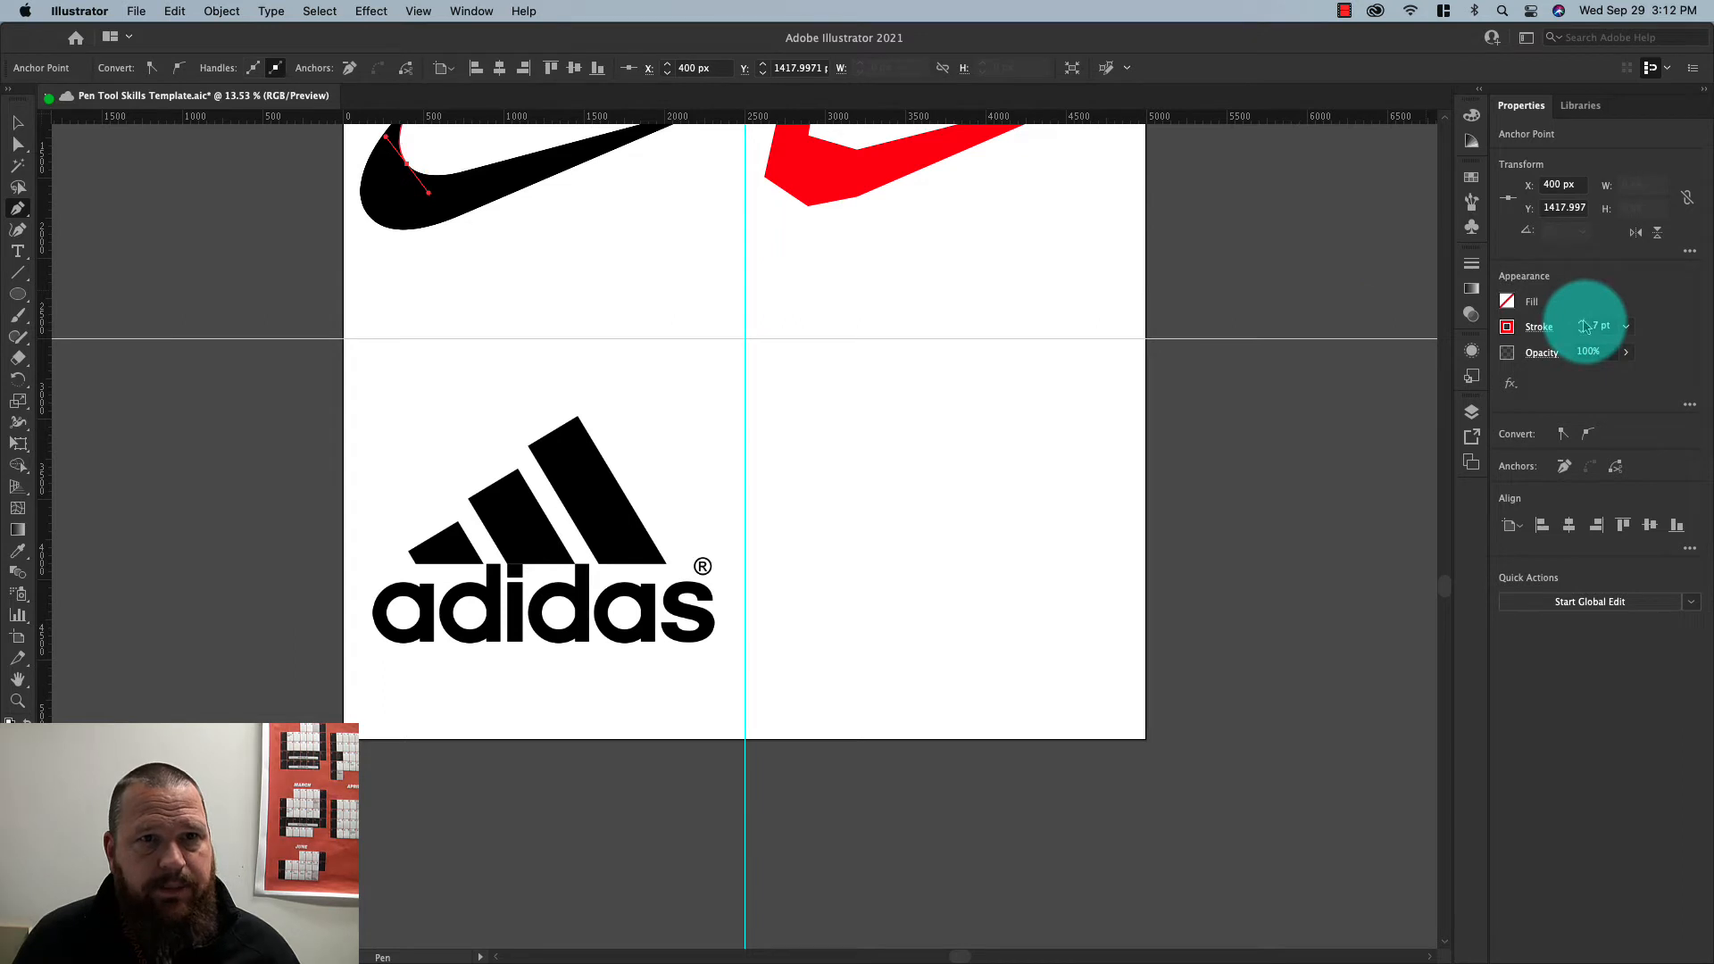
pyautogui.scroll(5, 306, 409)
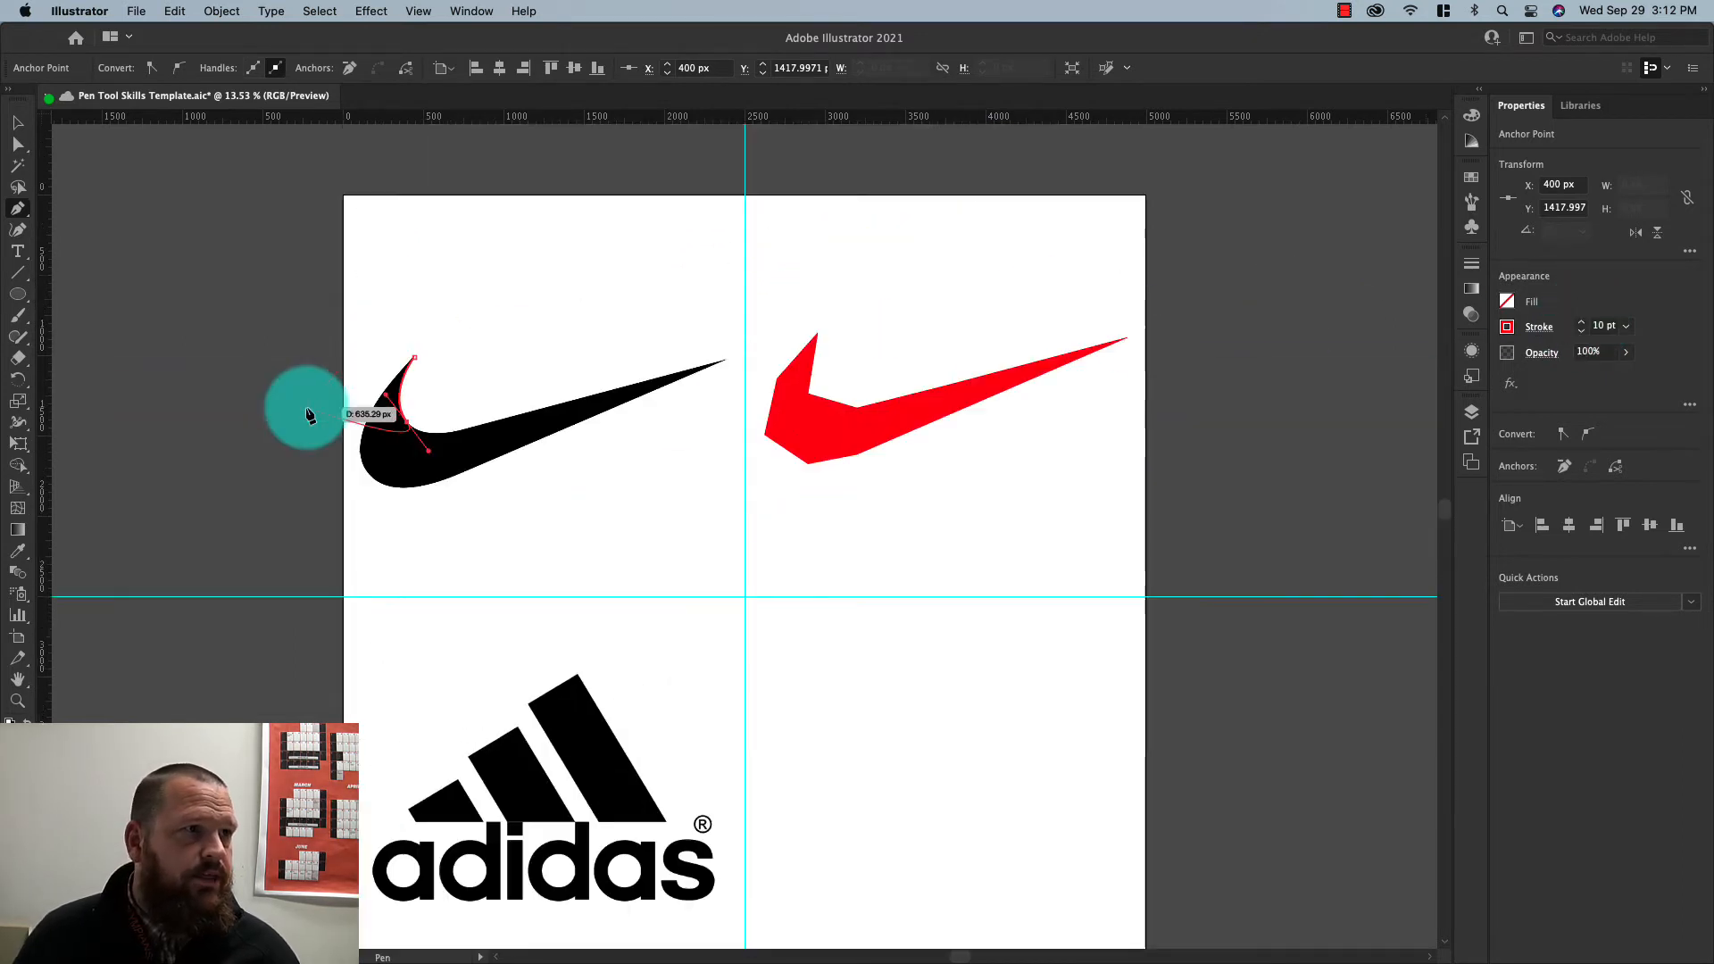
pyautogui.click(1583, 323)
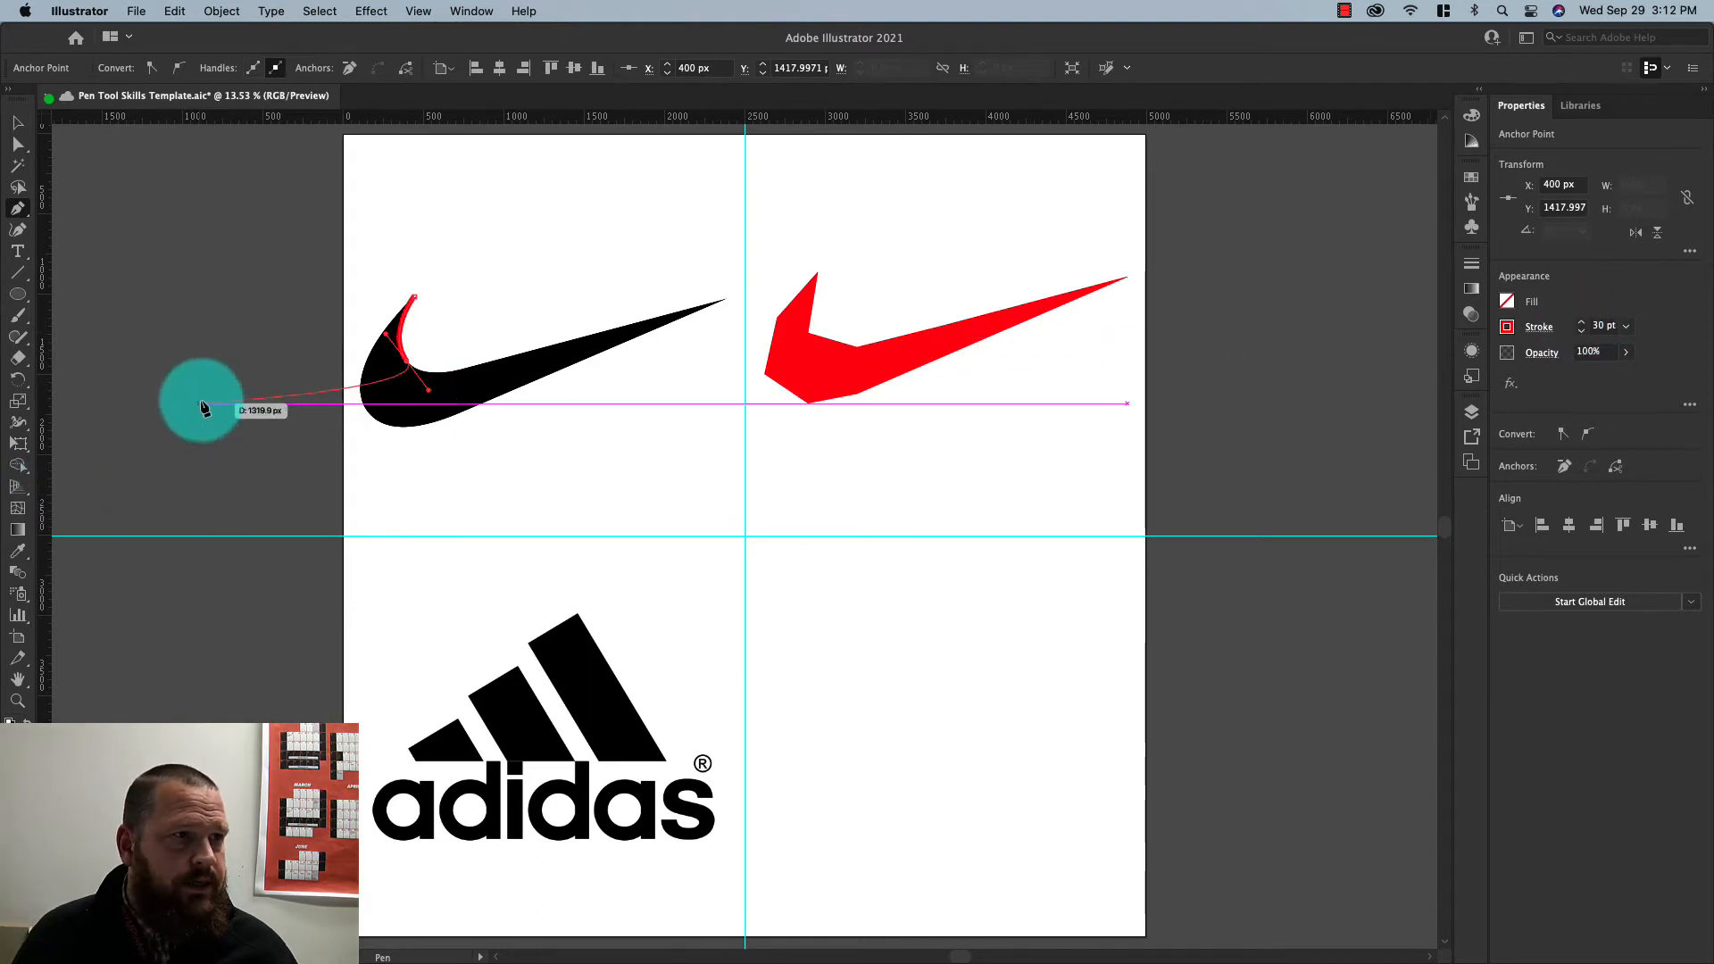
# Retract the last anchor's outgoing handle and add a curved segment around the inner bend to the start of the straight upper edge
pyautogui.moveTo(431, 375); pyautogui.dragTo(404, 379)
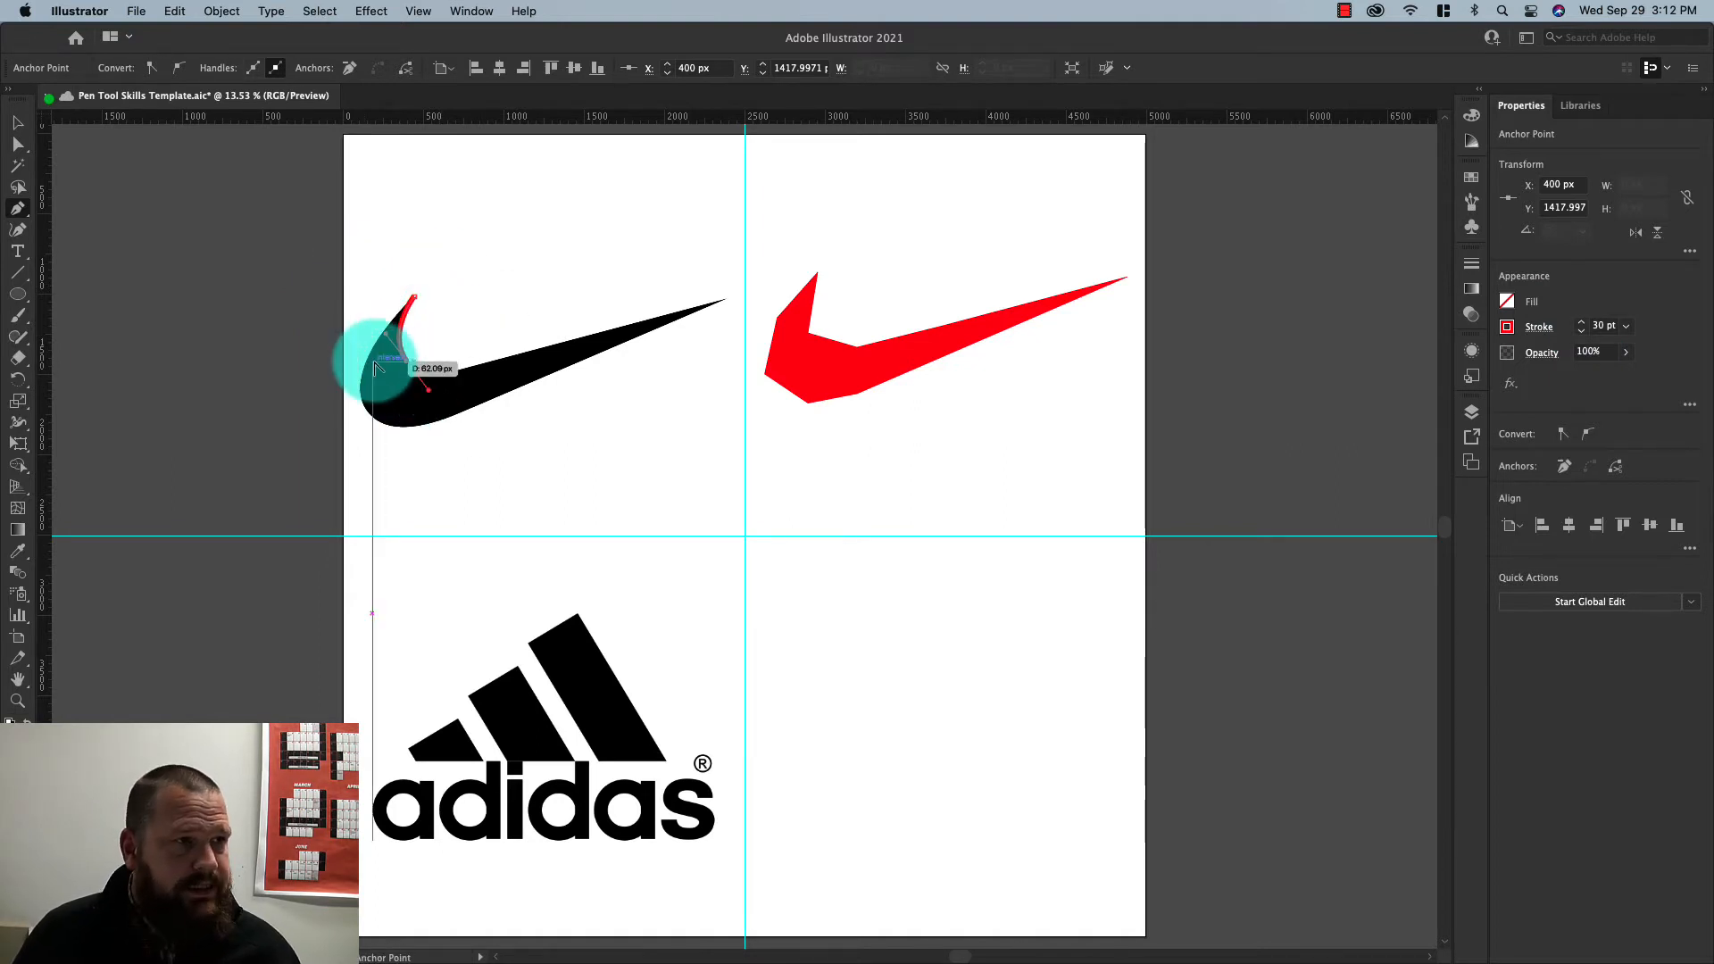
pyautogui.scroll(2, 374, 362)
pyautogui.scroll(1, 498, 323)
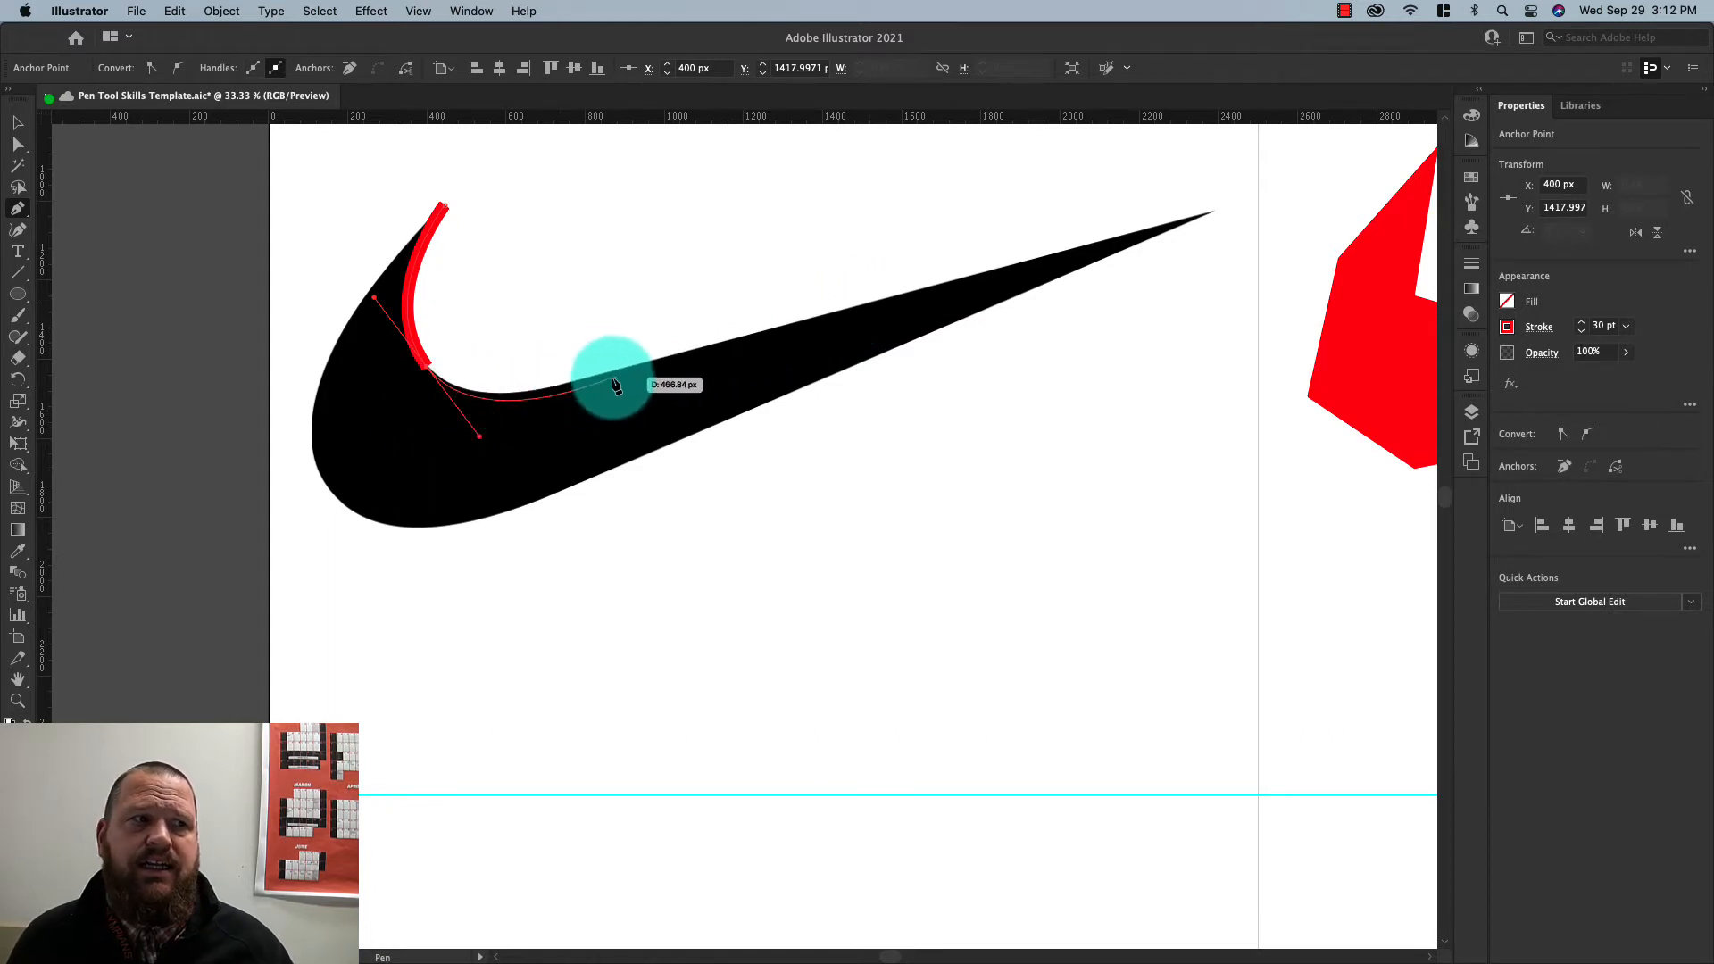
pyautogui.click(430, 368)
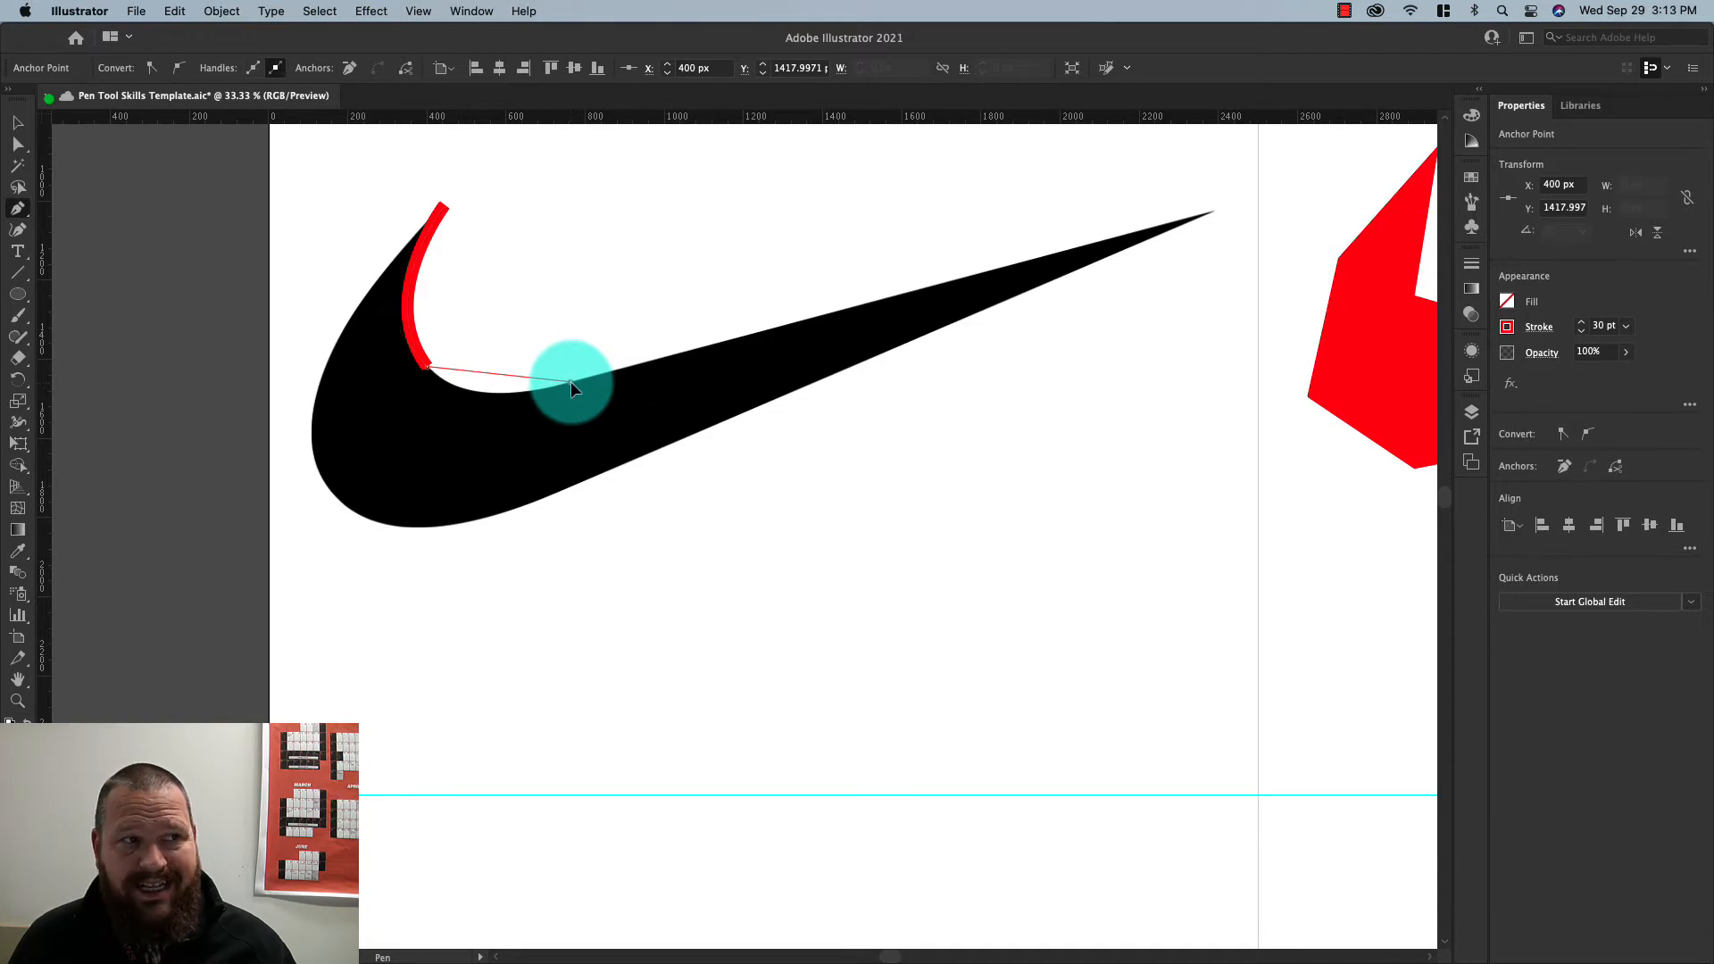
pyautogui.moveTo(570, 382); pyautogui.dragTo(686, 347)
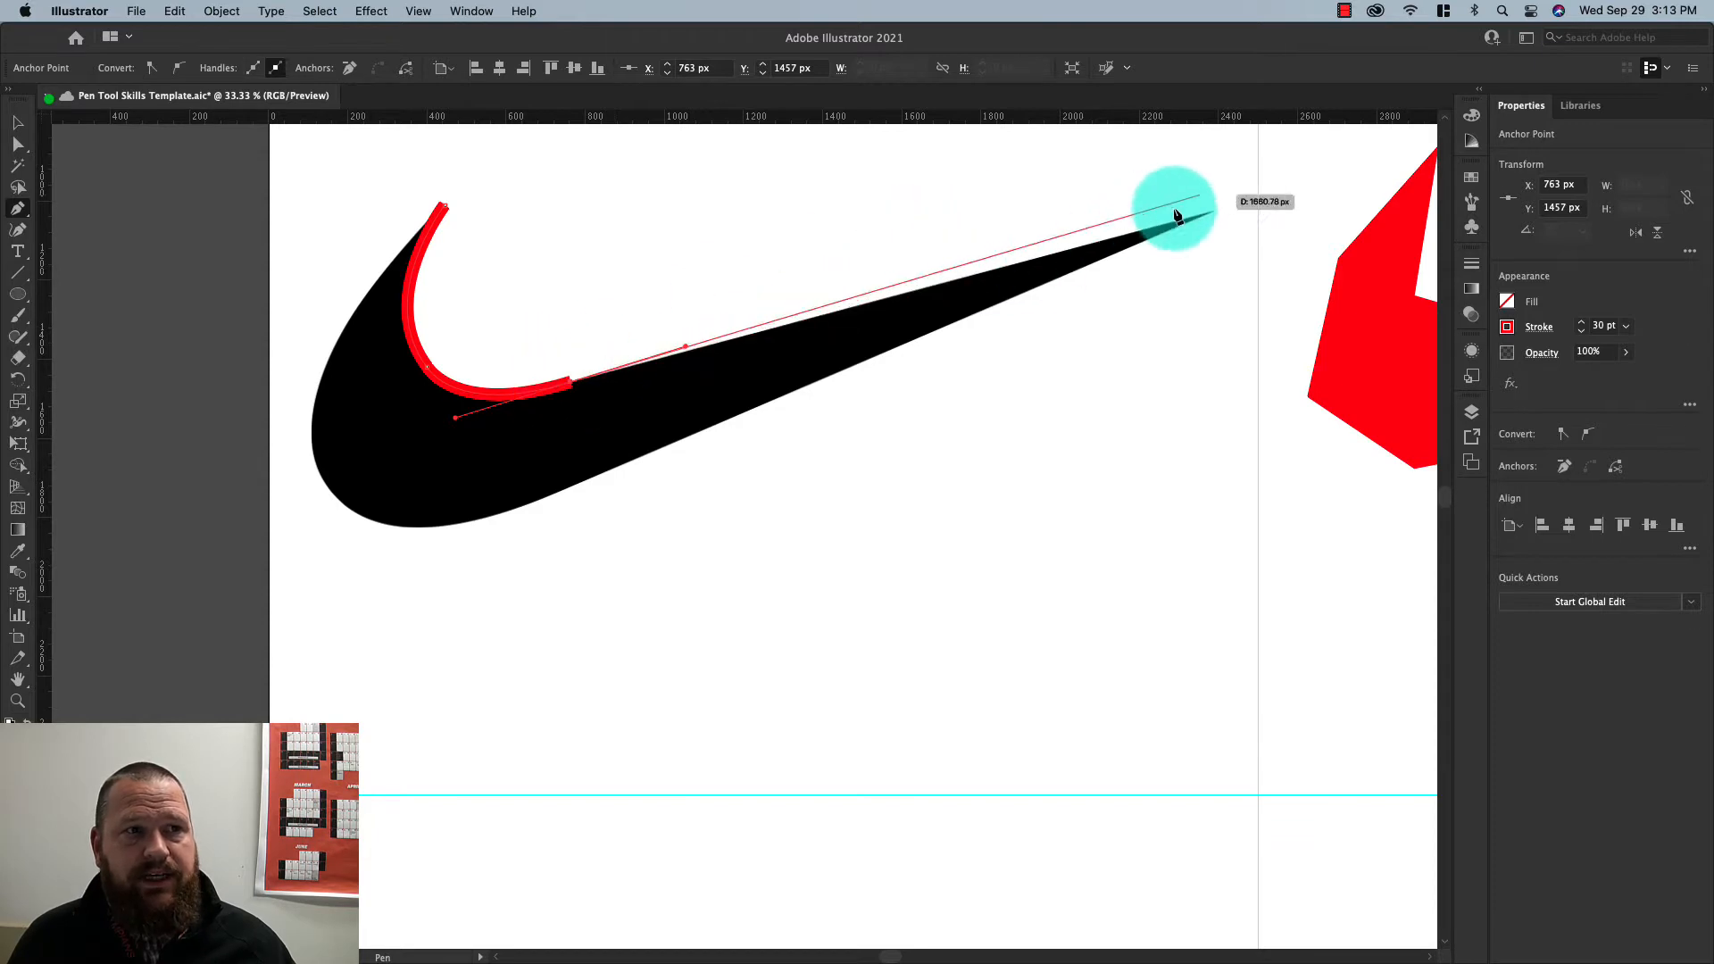
# Remove the outgoing handle and draw straight segments to the swoosh's right tip and back along its lower edge
pyautogui.click(570, 382)
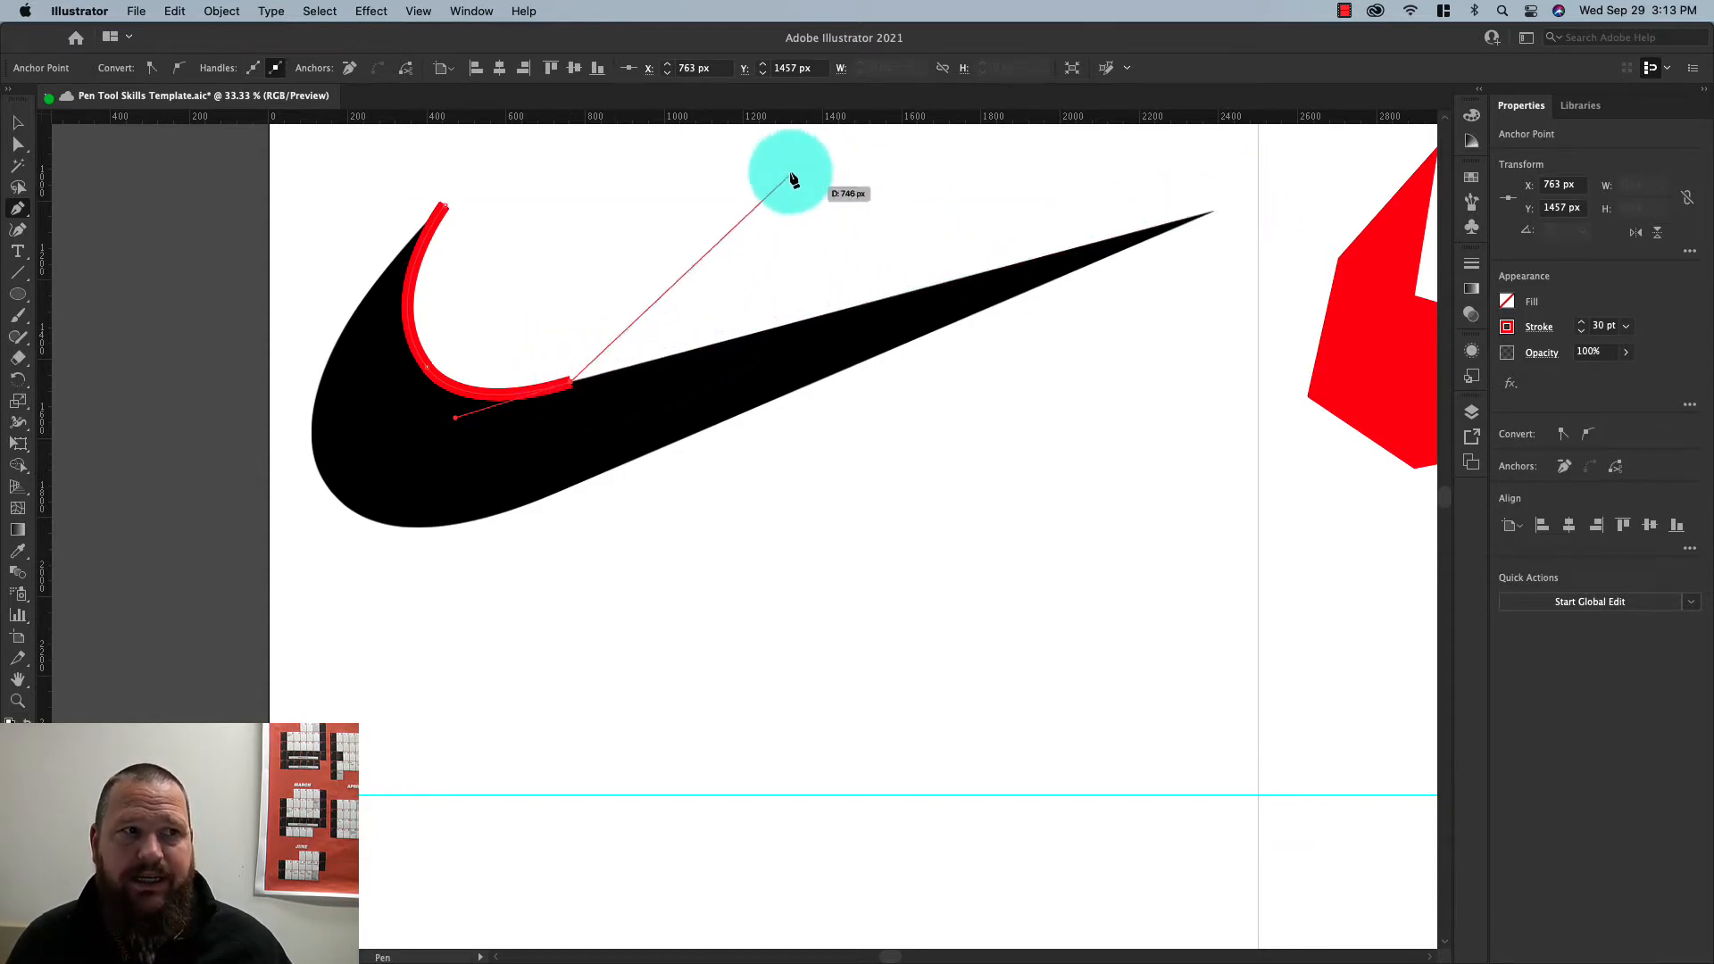
pyautogui.click(1219, 214)
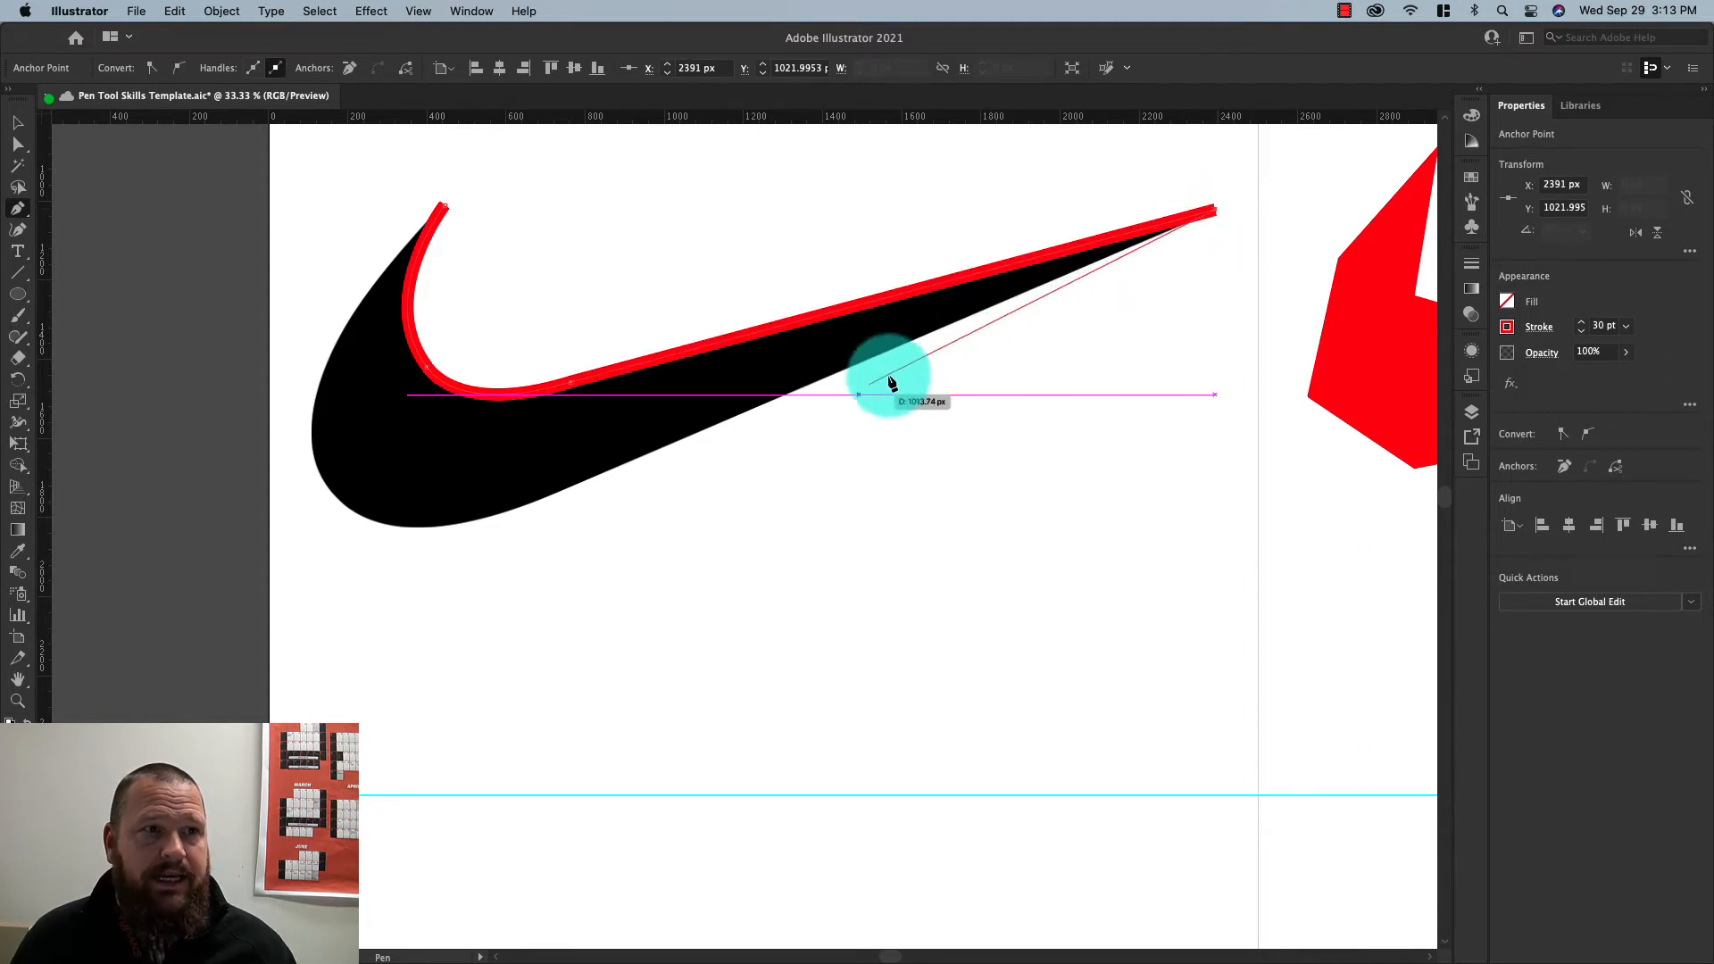
pyautogui.click(533, 509)
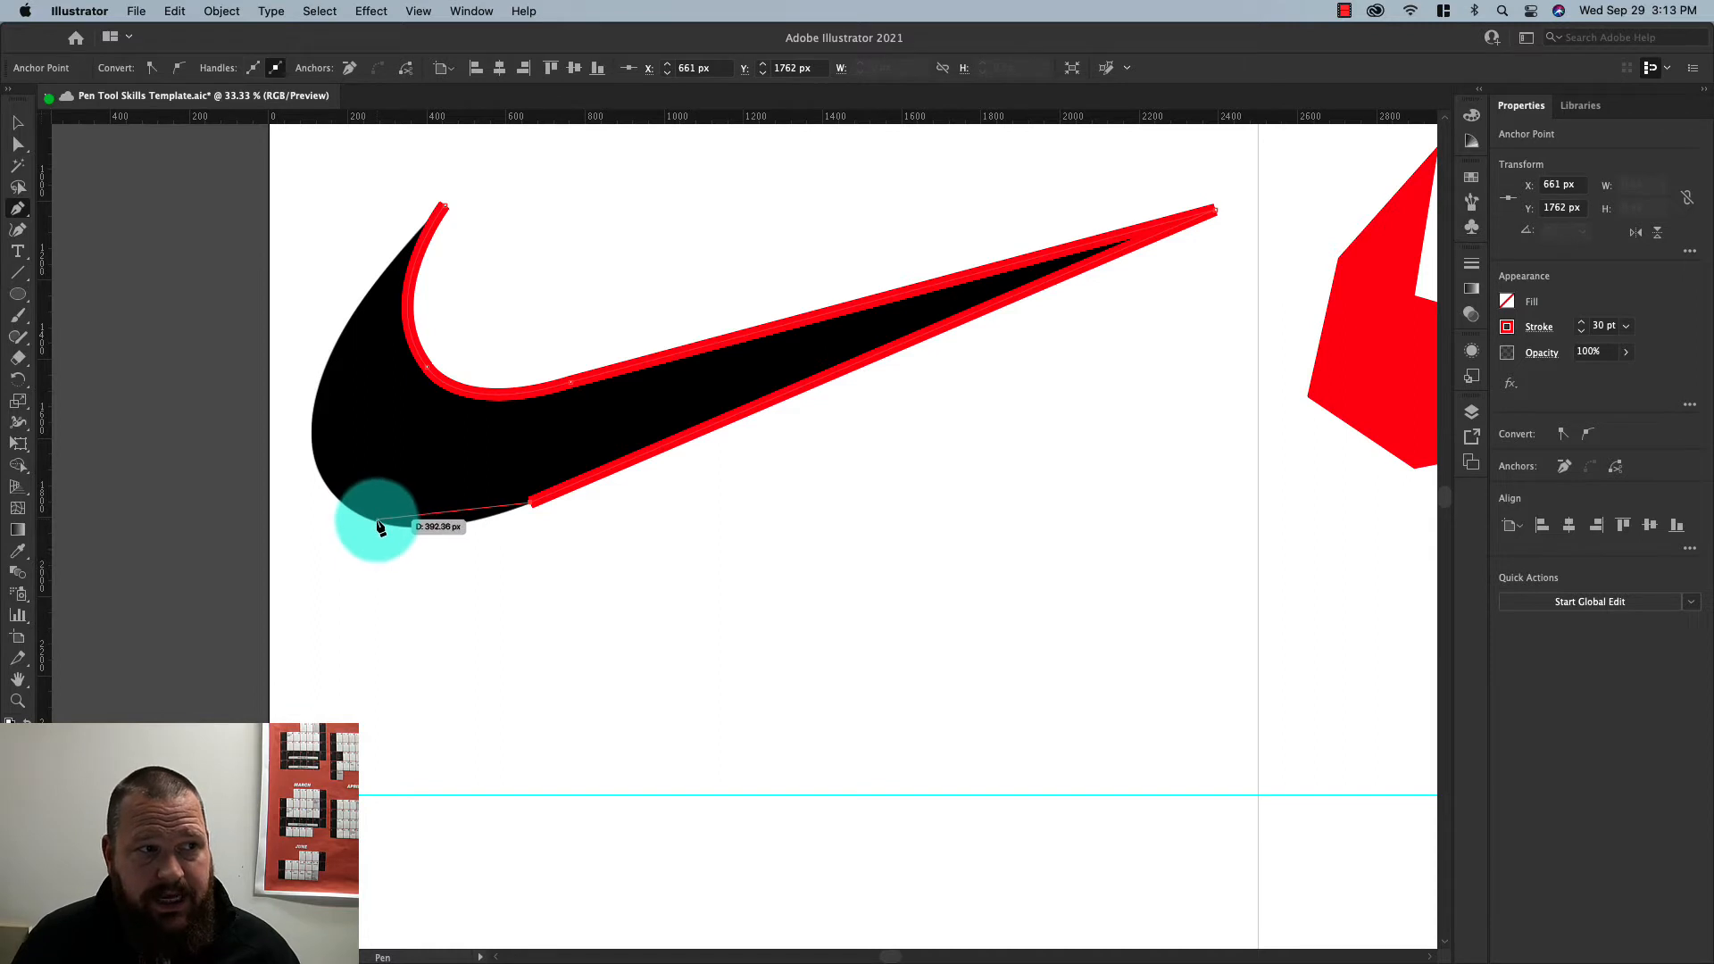
# Trace the swoosh's rounded lower-left end with curved segments, retracting outgoing handles, and close the path at the upper-left tip
pyautogui.moveTo(375, 518)
pyautogui.mouseDown()
pyautogui.moveTo(297, 491)
pyautogui.moveTo(302, 507)
pyautogui.moveTo(326, 493)
pyautogui.mouseUp()
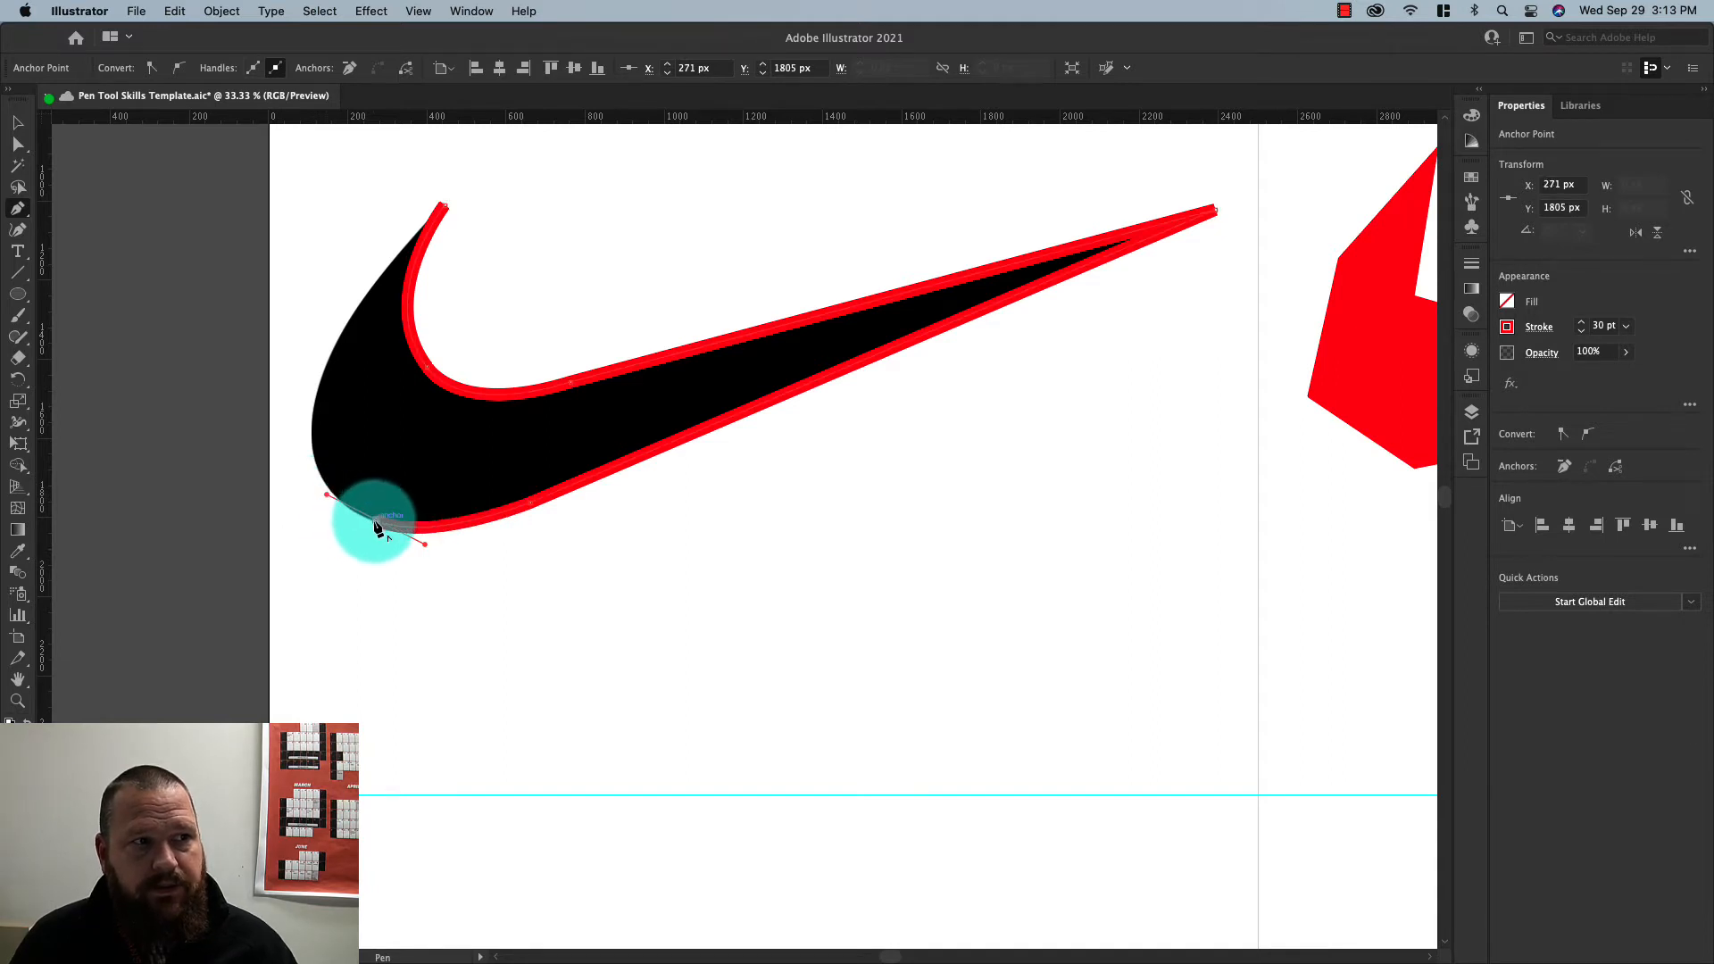
pyautogui.moveTo(376, 527)
pyautogui.mouseDown()
pyautogui.moveTo(298, 357)
pyautogui.moveTo(306, 624)
pyautogui.moveTo(312, 345)
pyautogui.mouseUp()
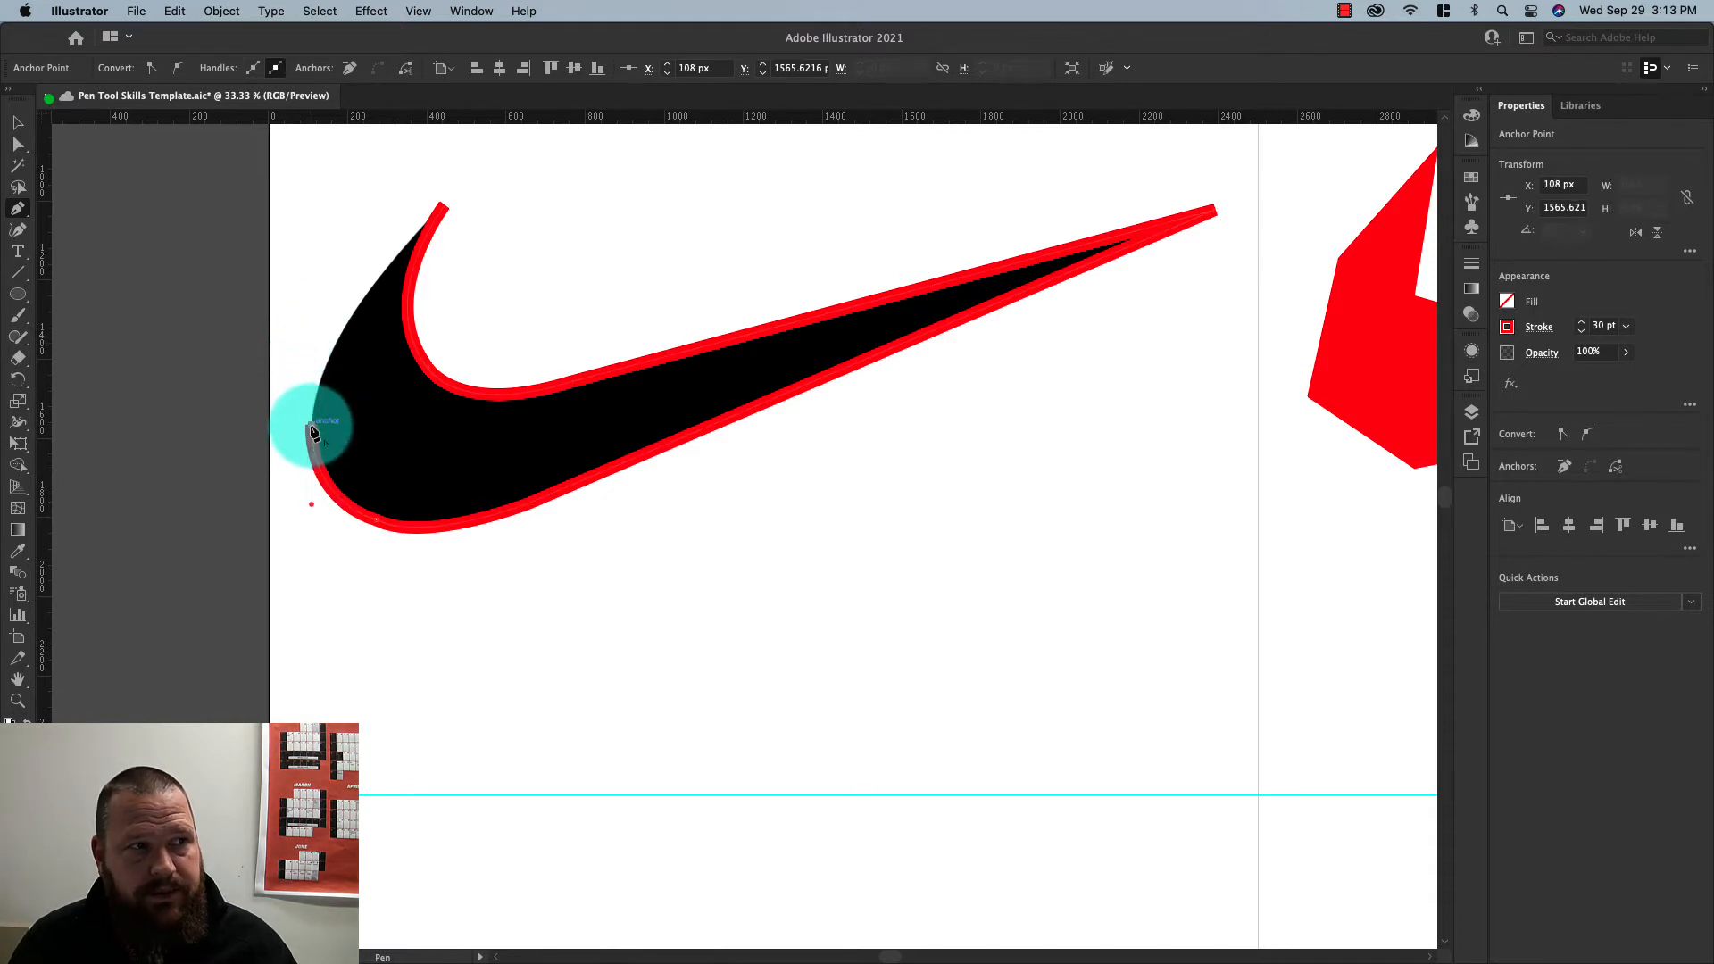
pyautogui.moveTo(312, 427); pyautogui.dragTo(415, 191)
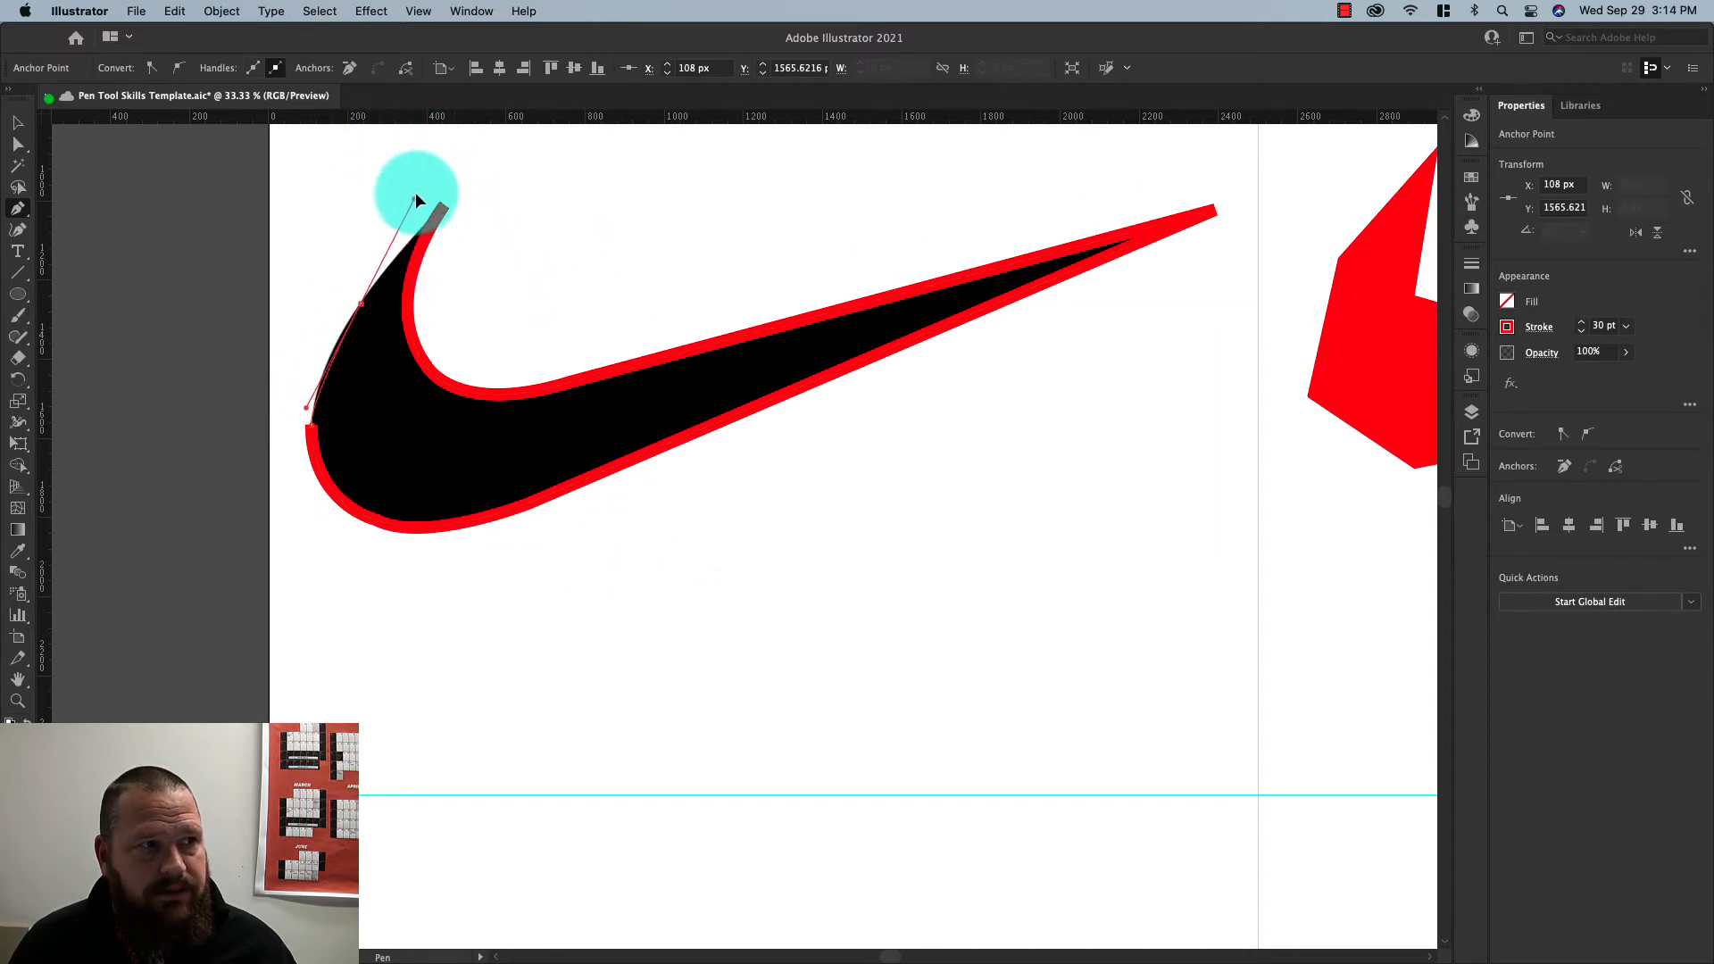
pyautogui.moveTo(386, 266); pyautogui.dragTo(416, 246)
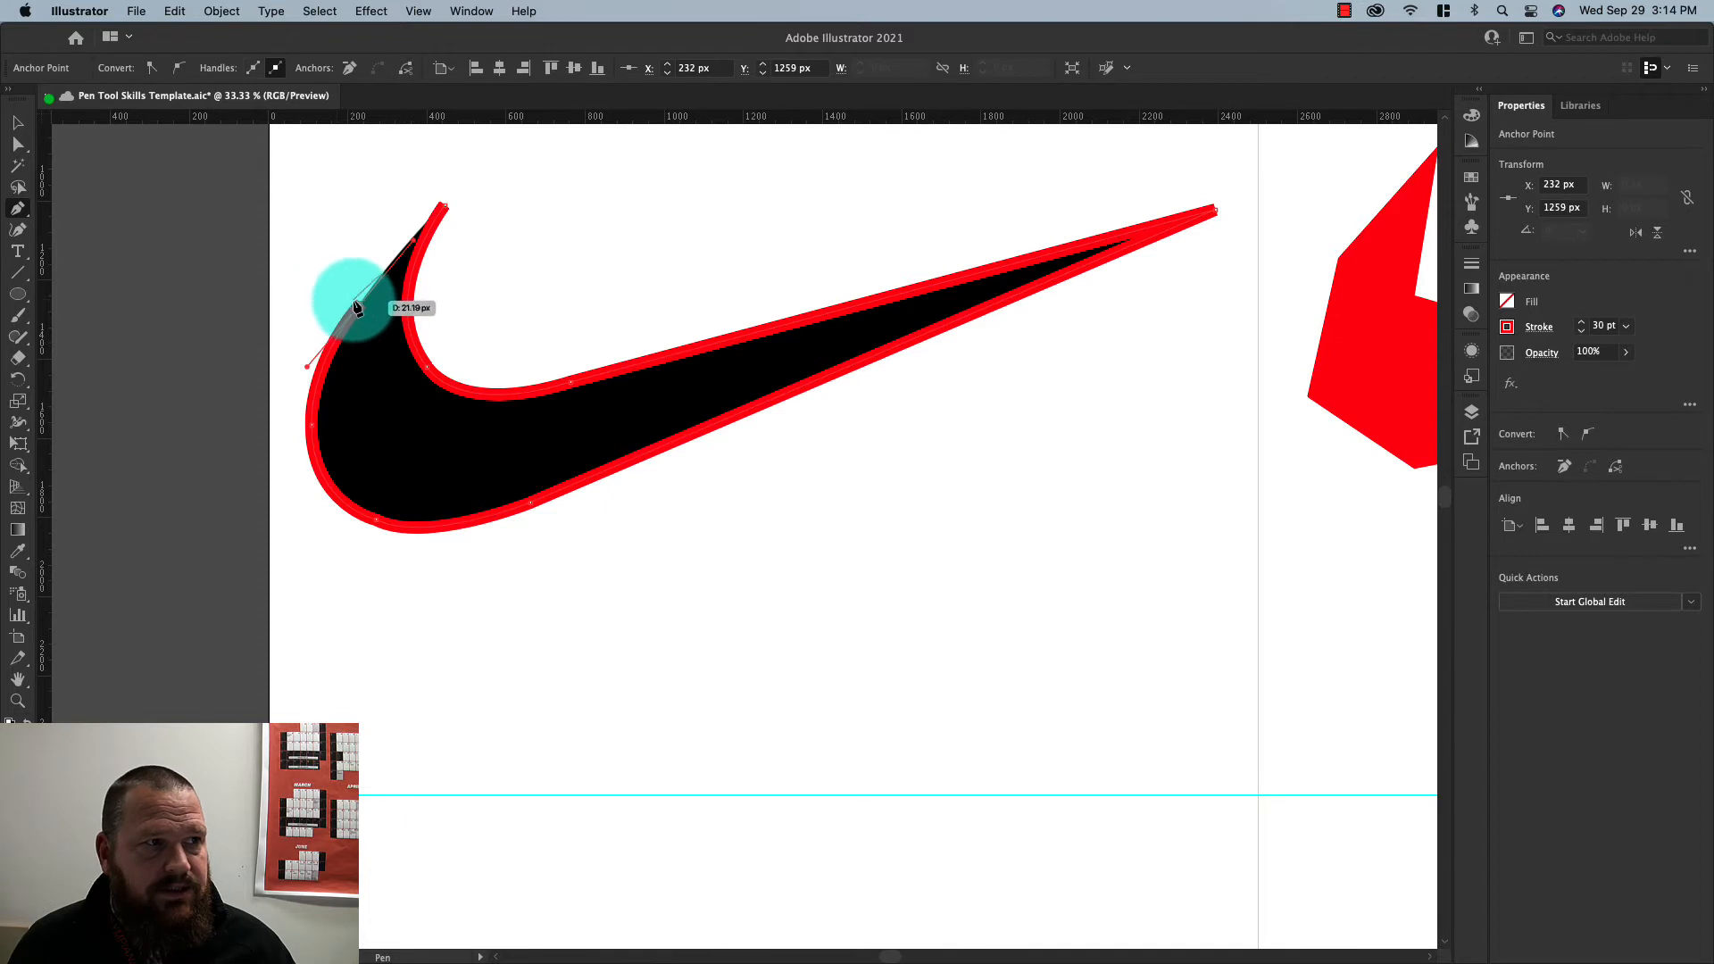
pyautogui.click(360, 306)
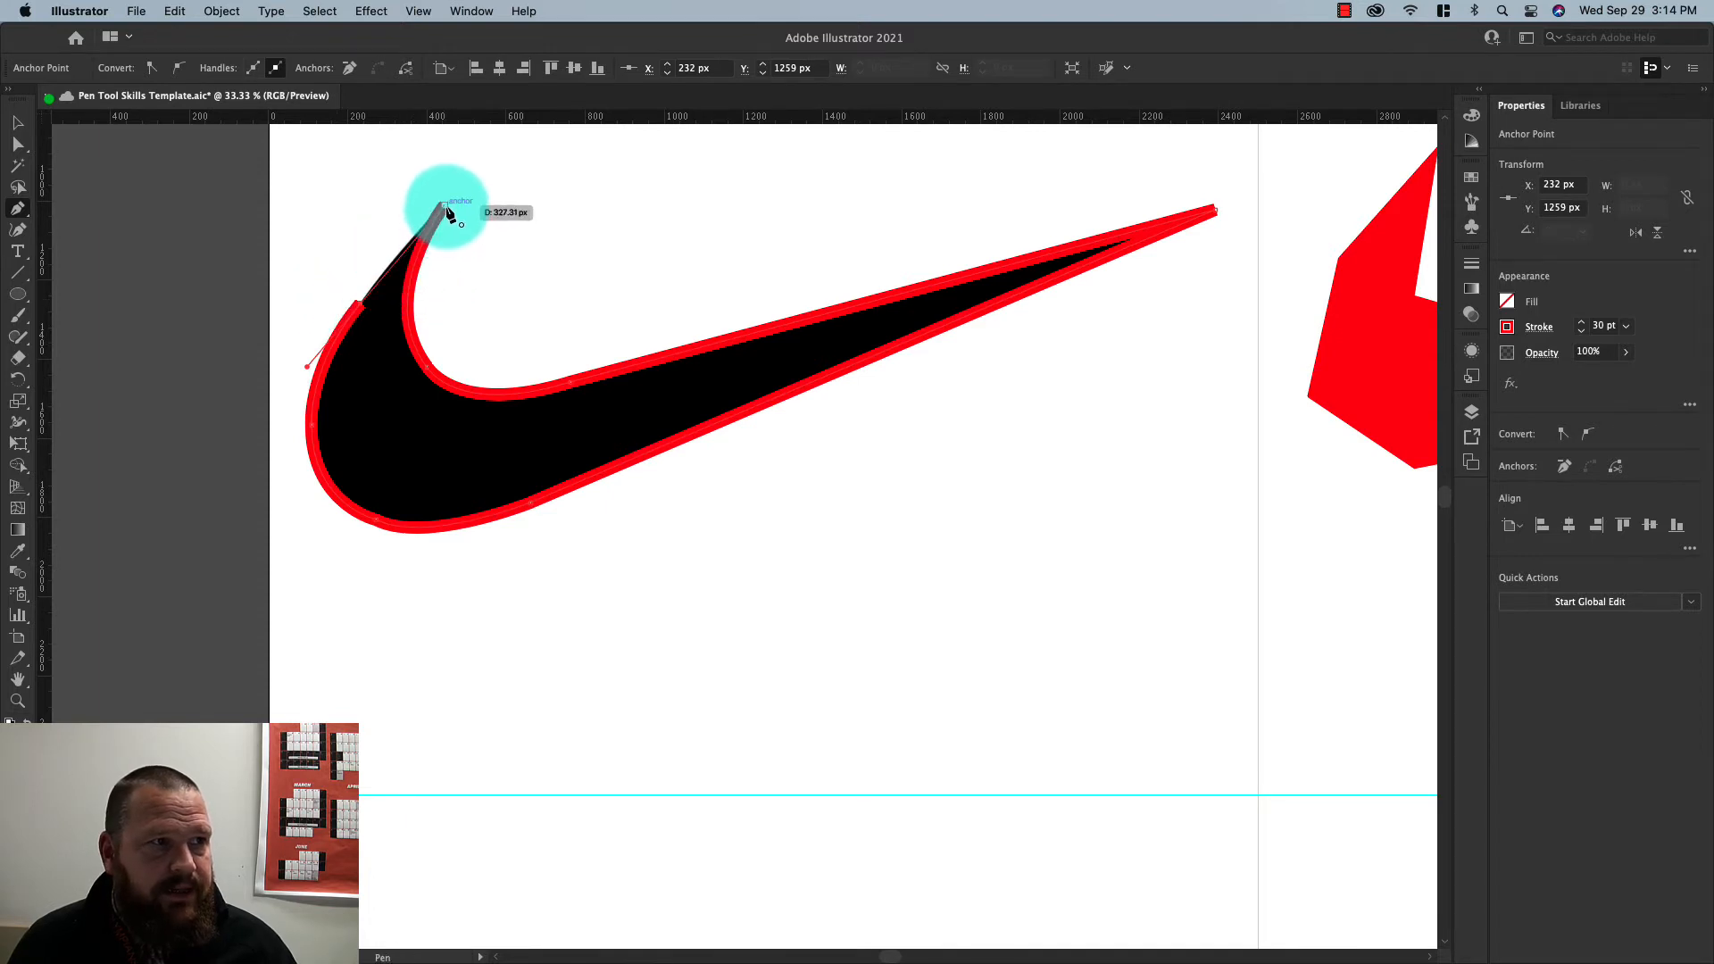
pyautogui.moveTo(446, 207); pyautogui.dragTo(479, 169)
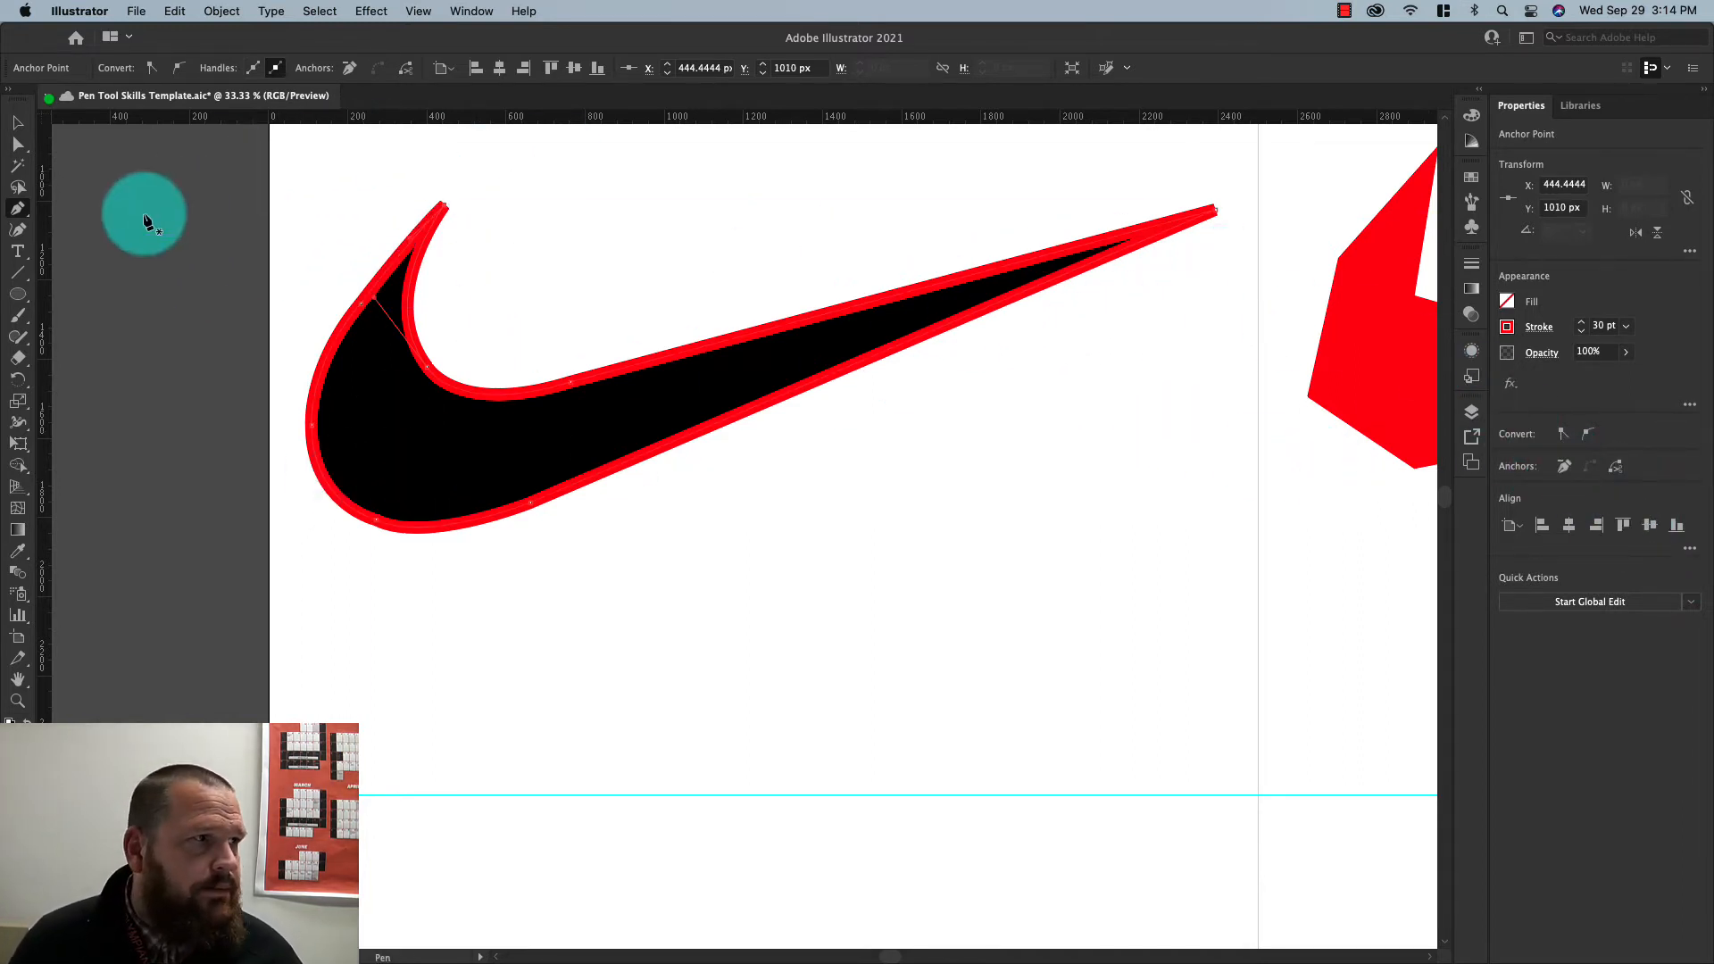
# Select the traced swoosh path, try different stroke cap styles, and set its stroke corners to Round Join
pyautogui.click(12, 134)
pyautogui.click(14, 125)
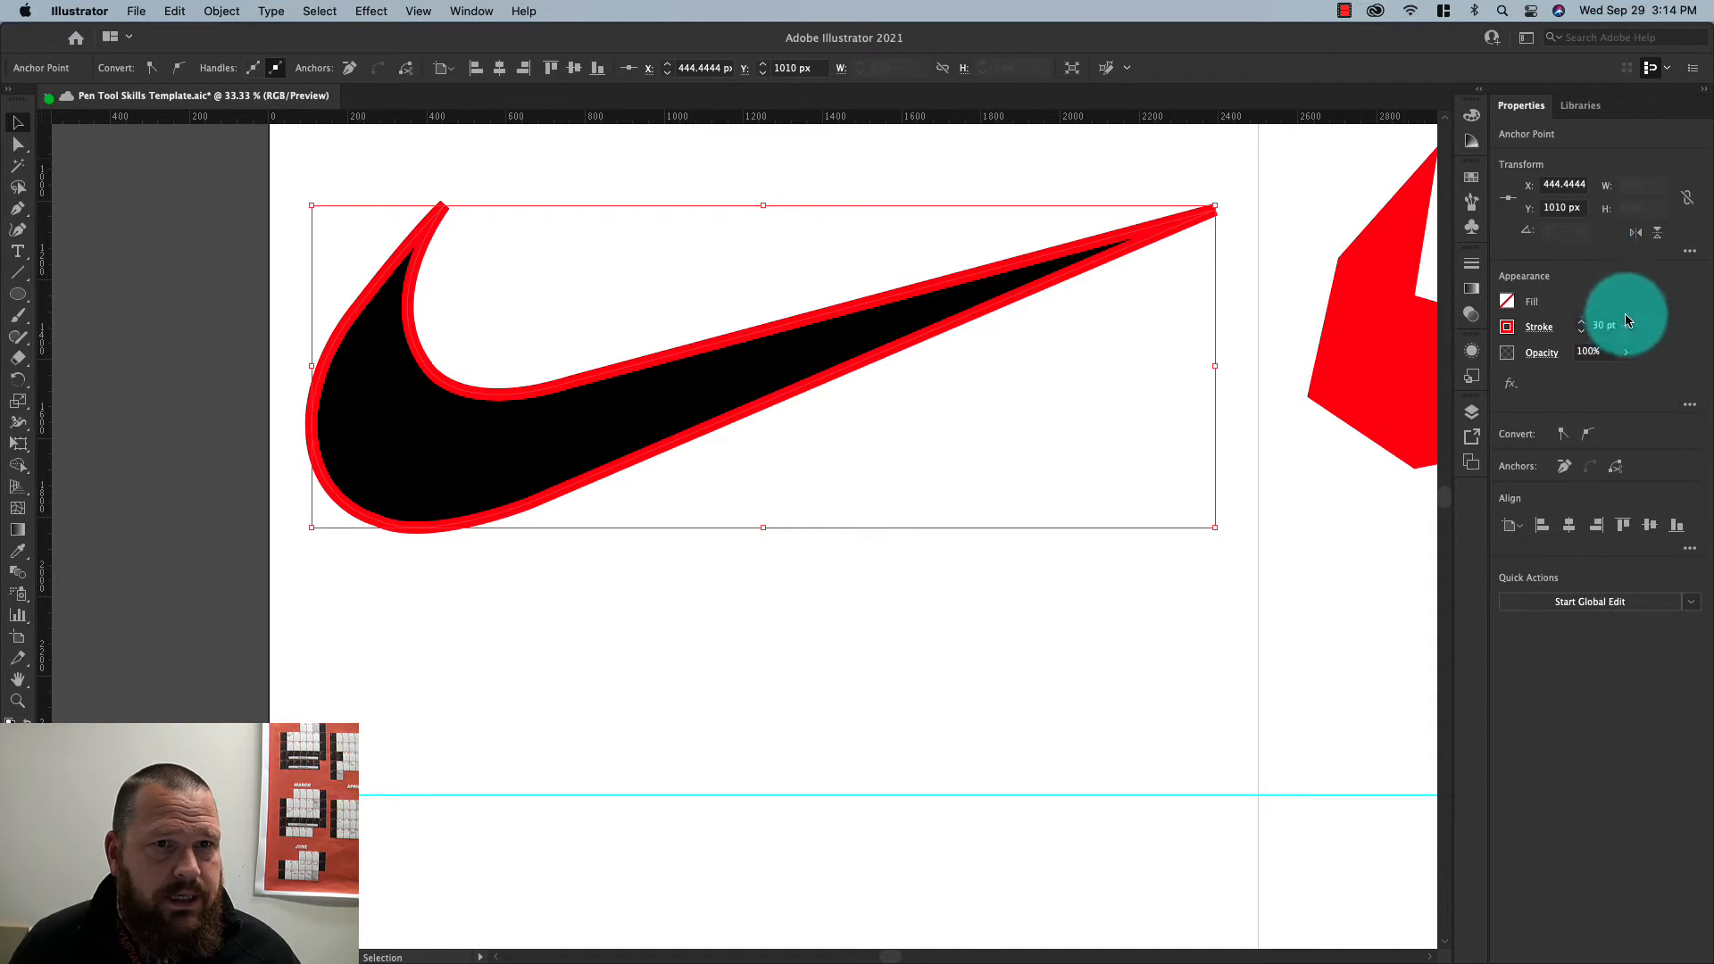
pyautogui.click(1689, 404)
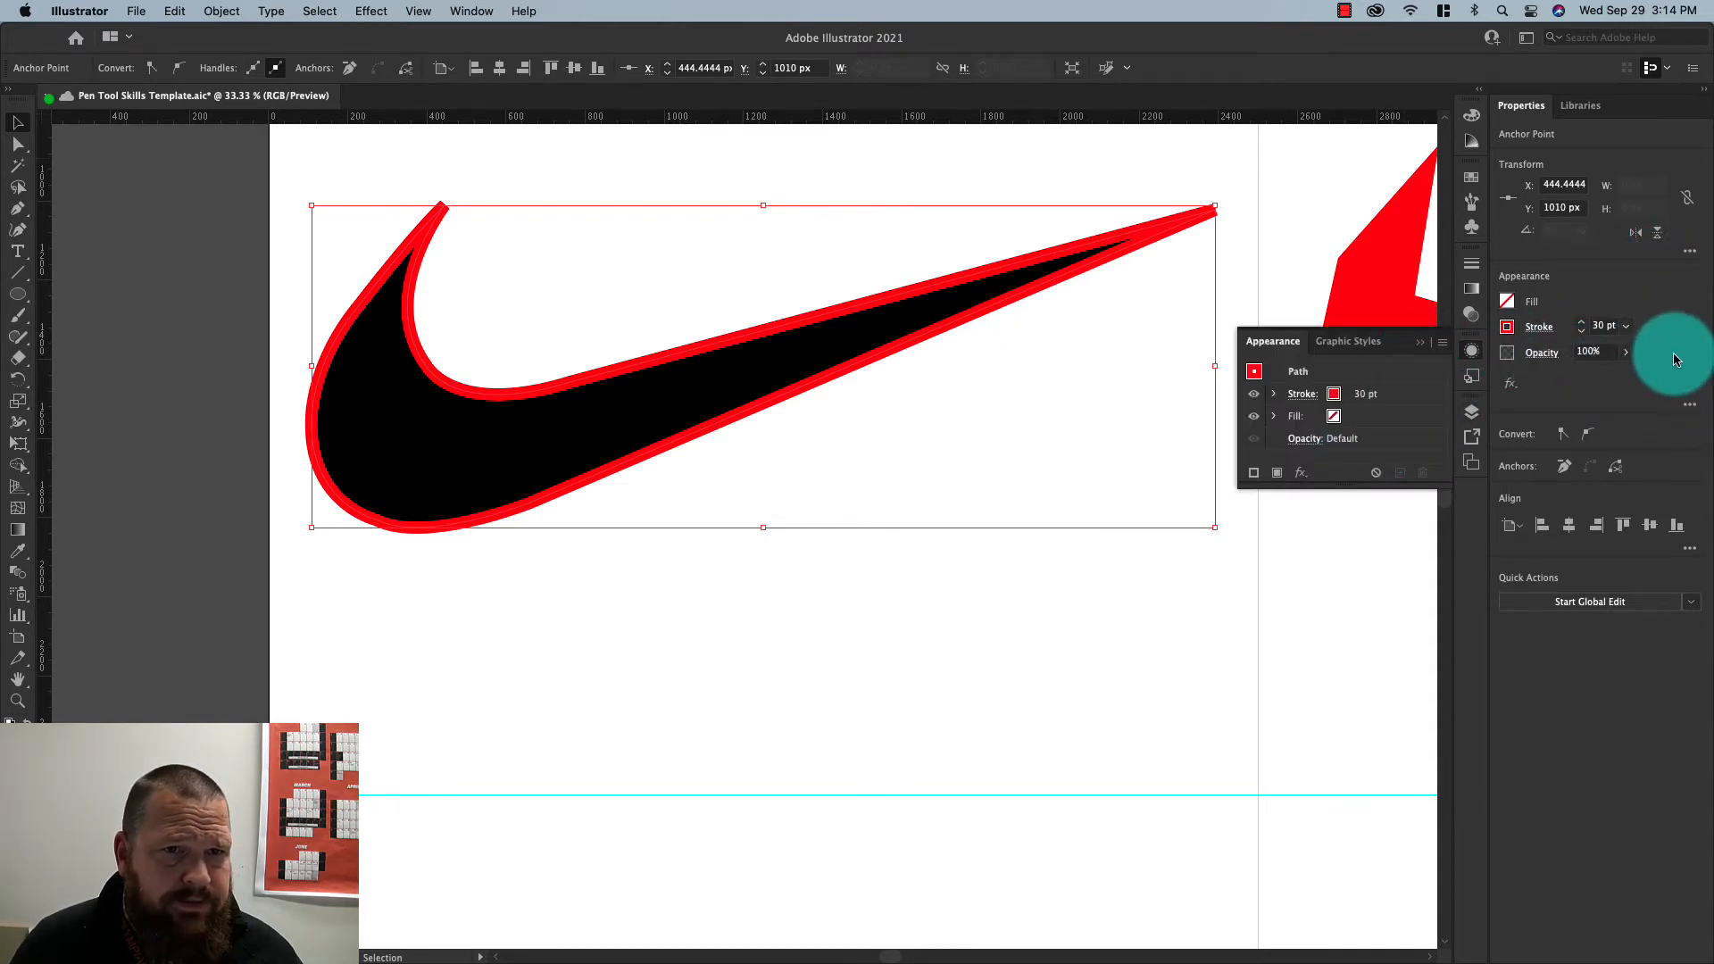
pyautogui.click(1475, 265)
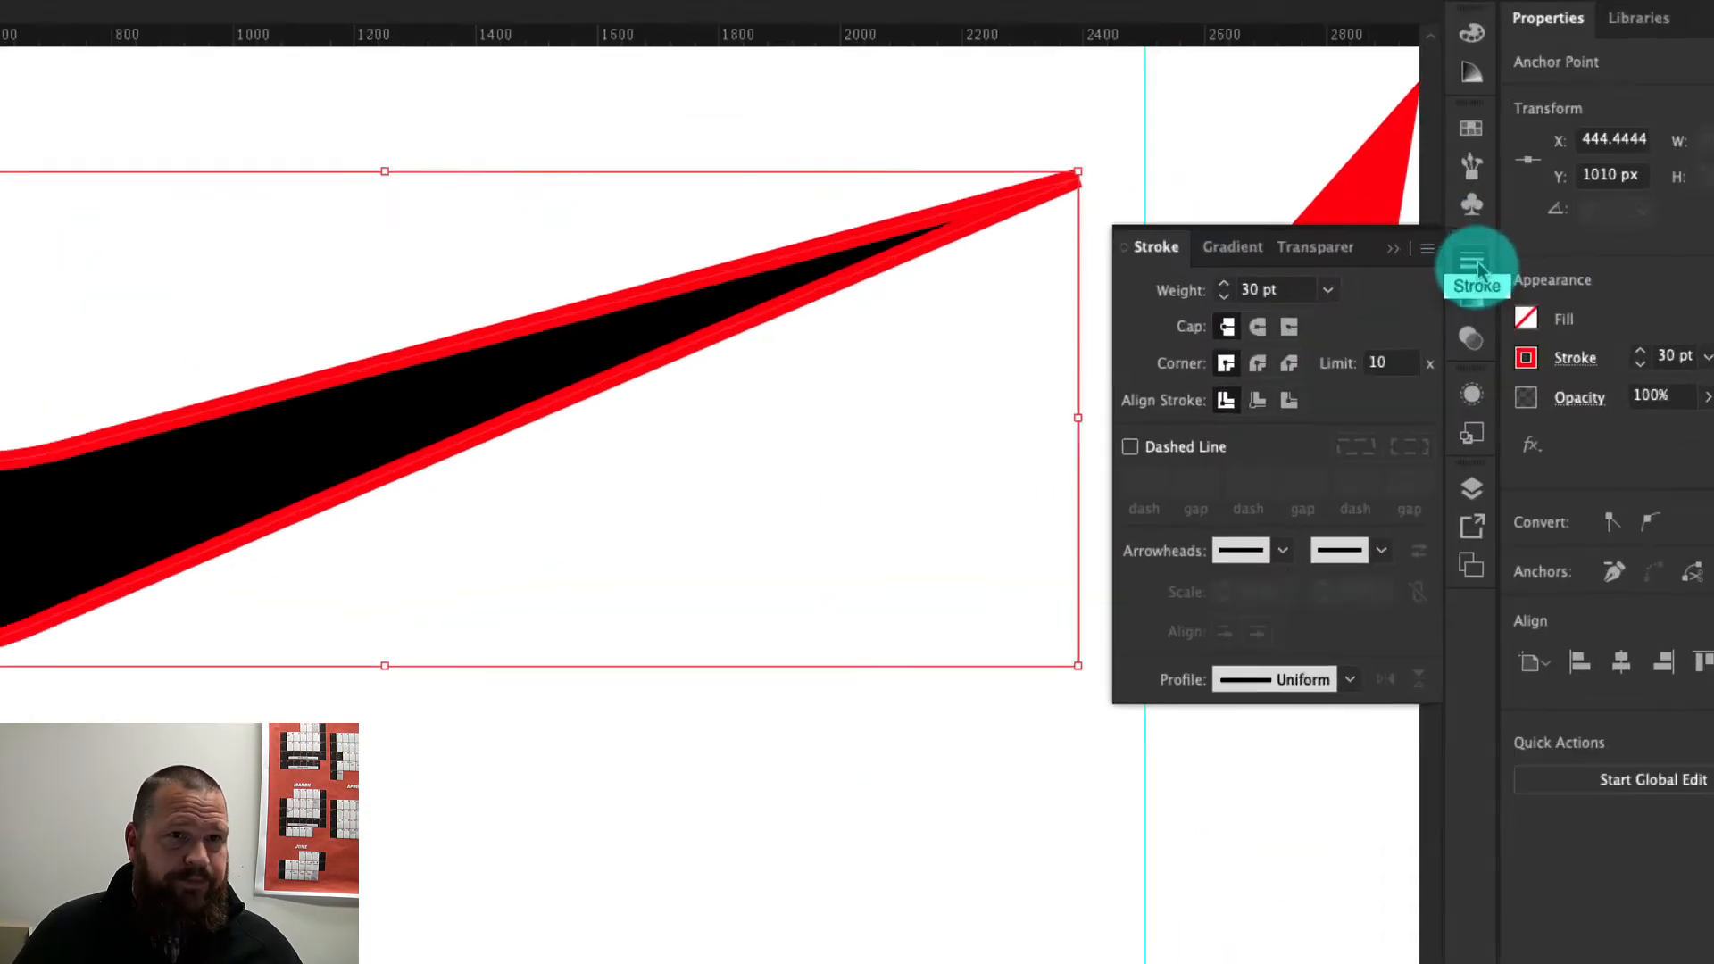
pyautogui.click(1482, 266)
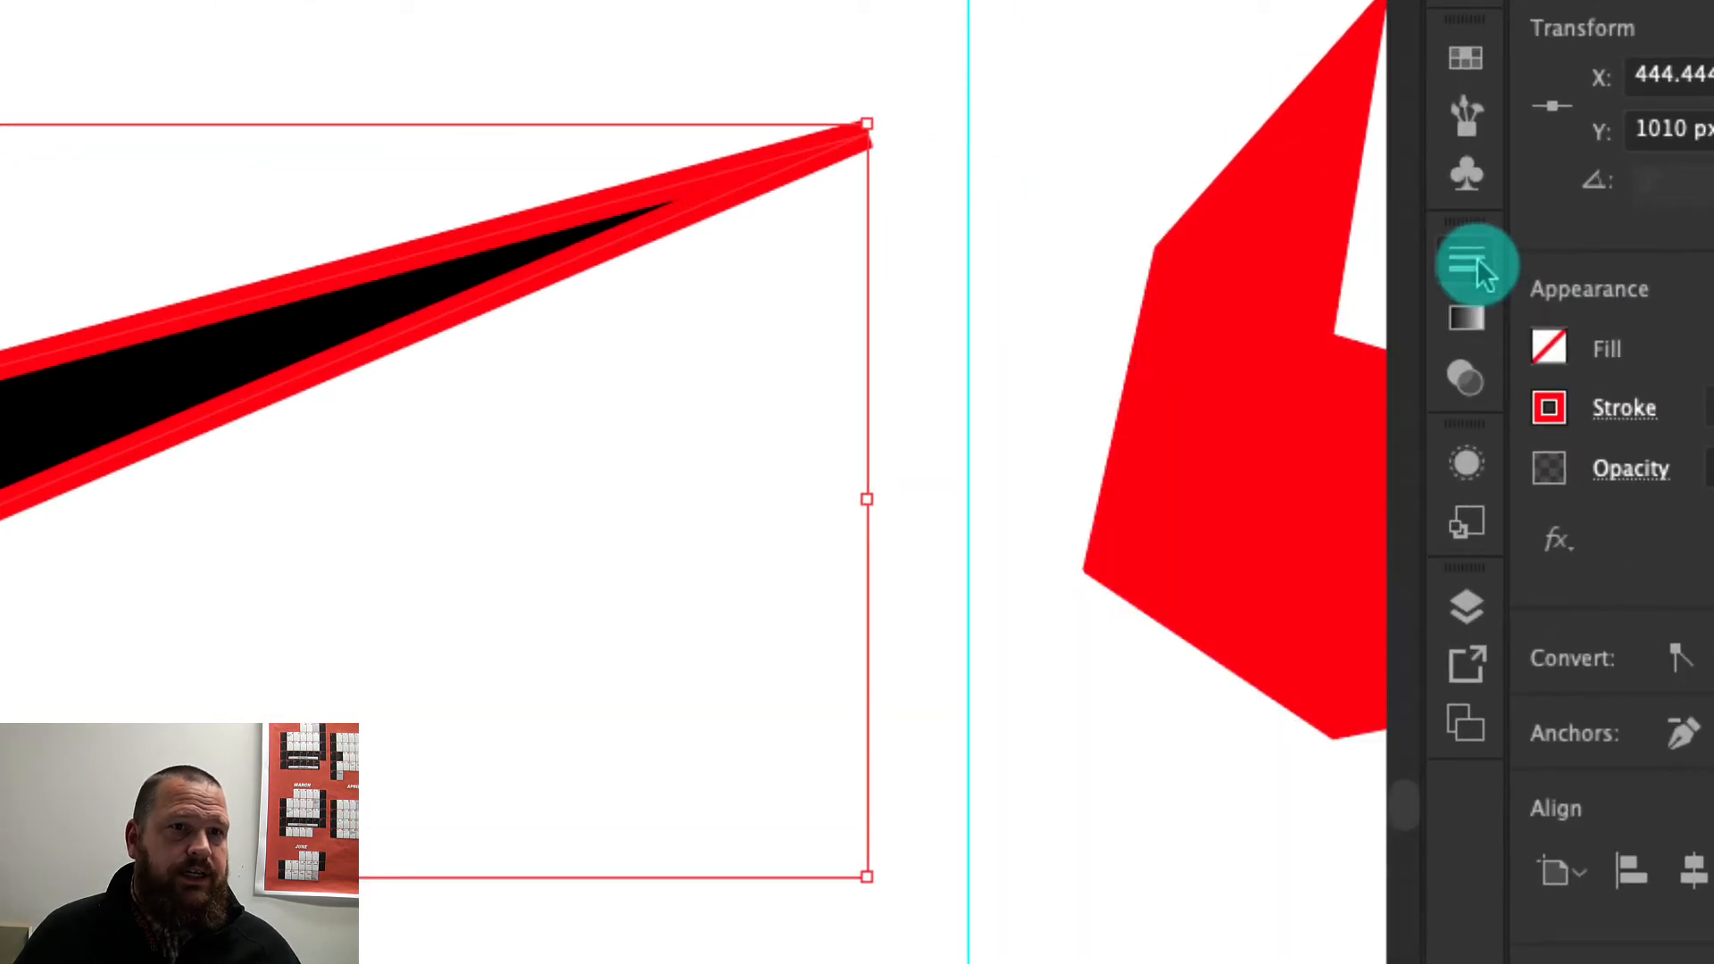
pyautogui.click(1478, 268)
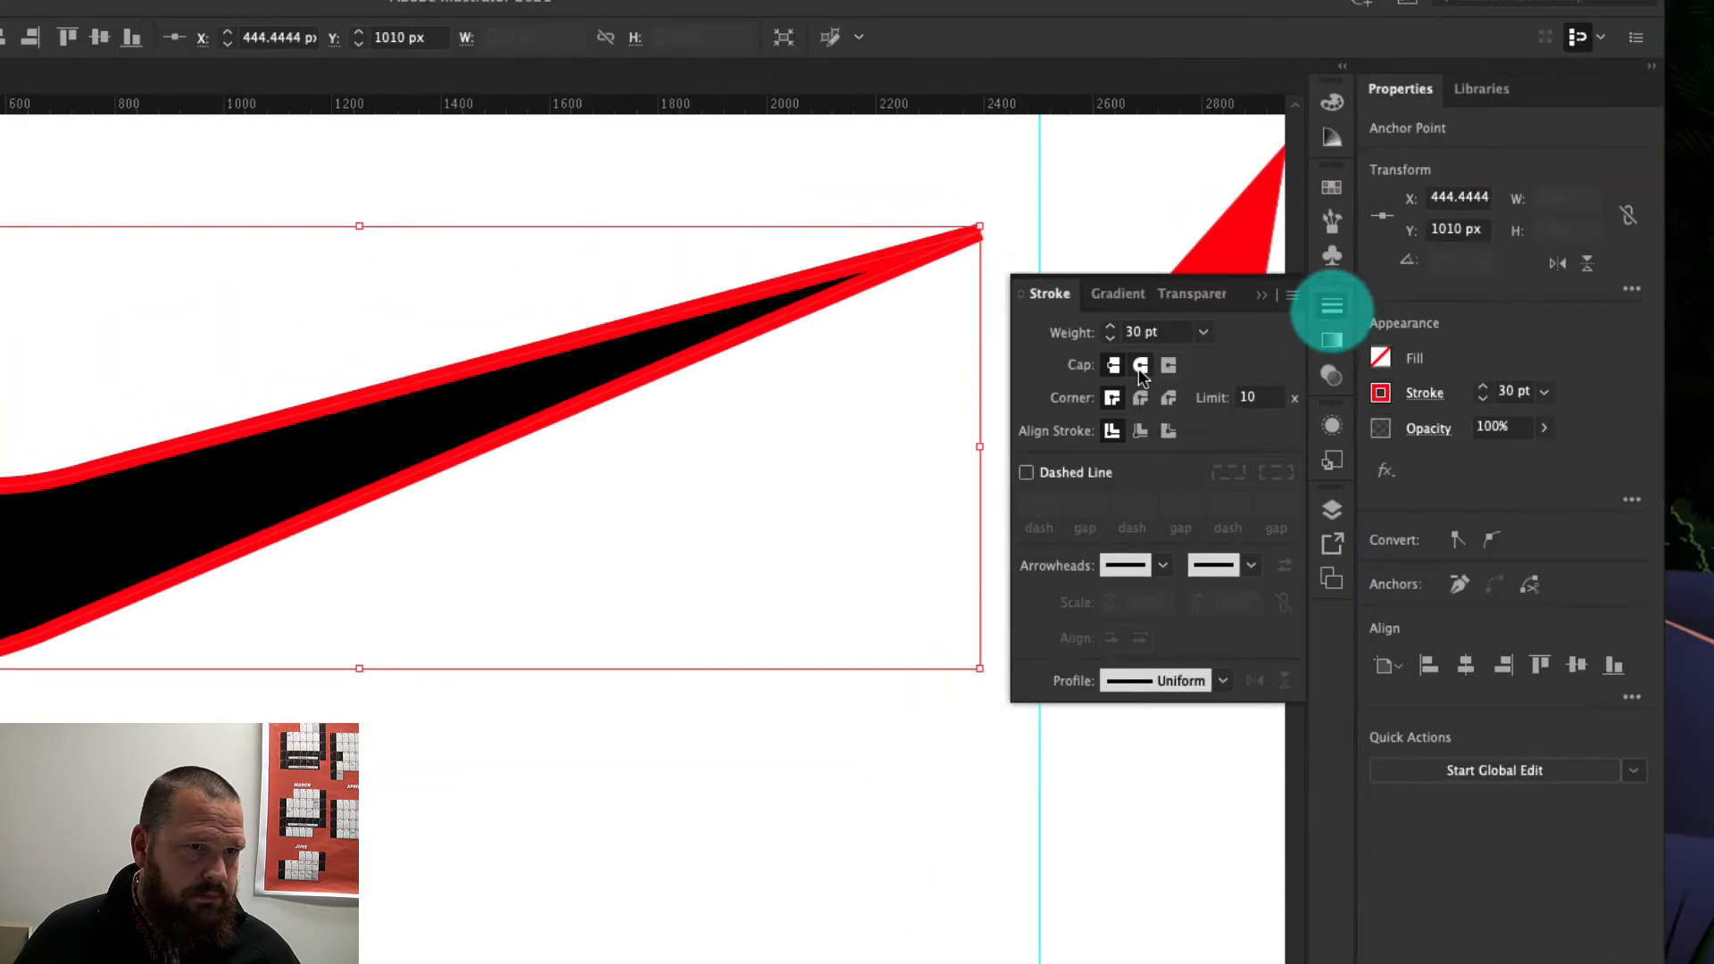
pyautogui.click(1140, 362)
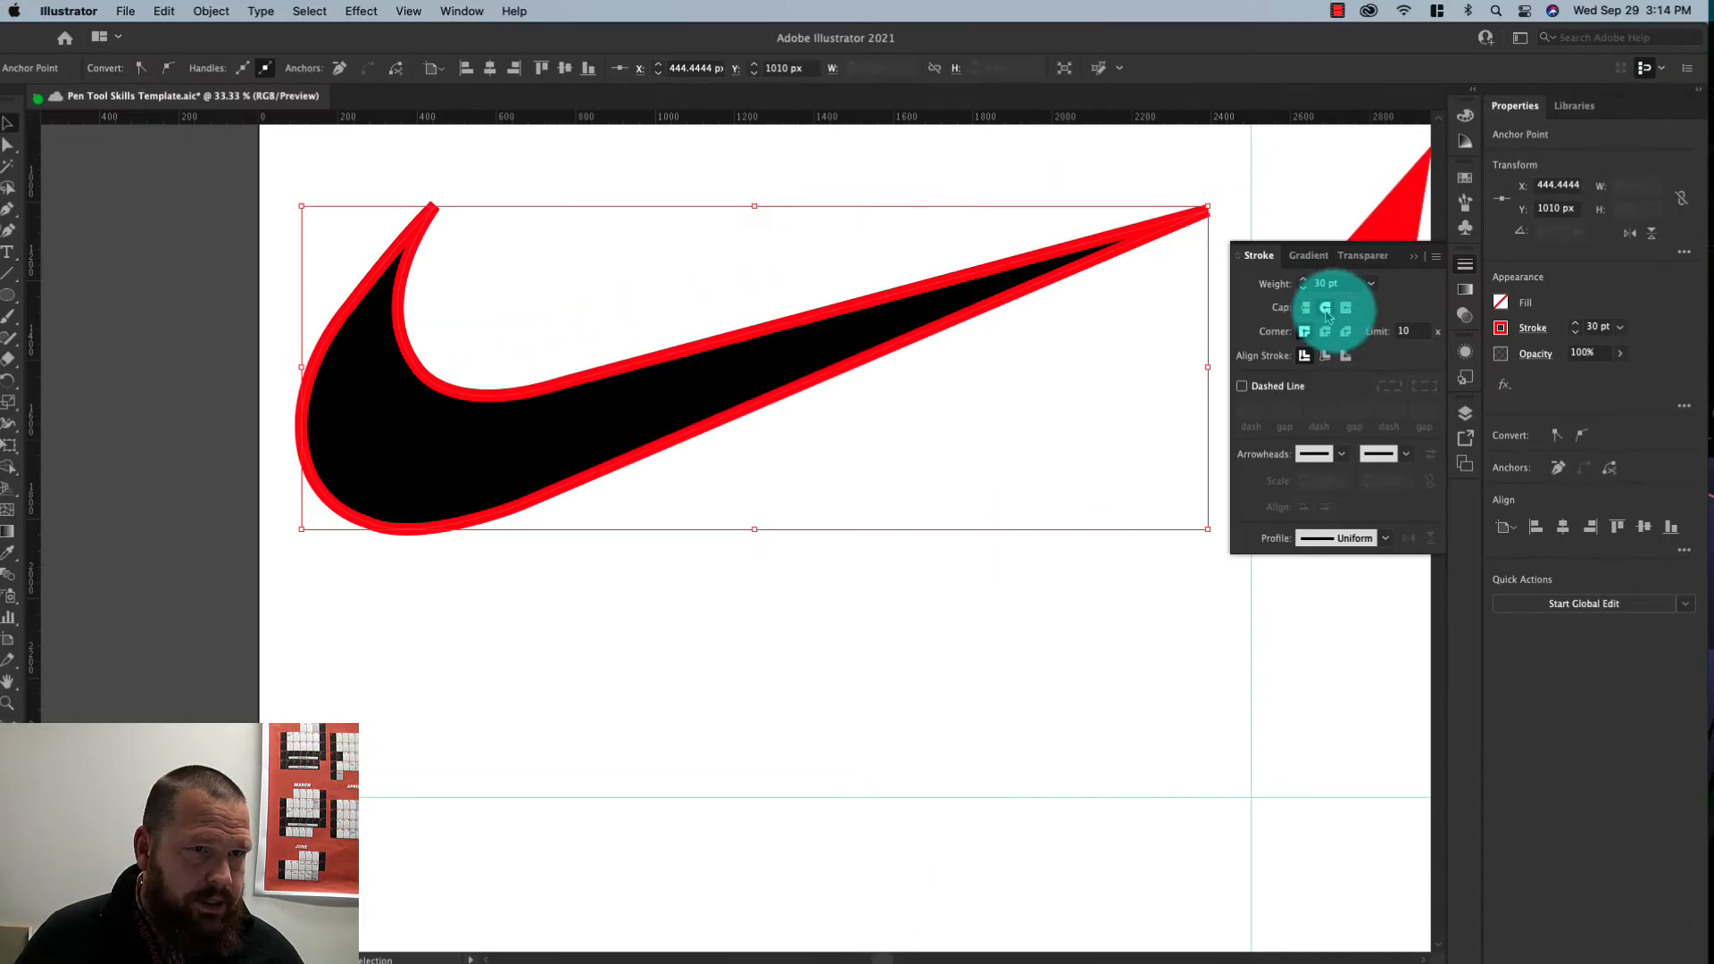
pyautogui.click(1346, 309)
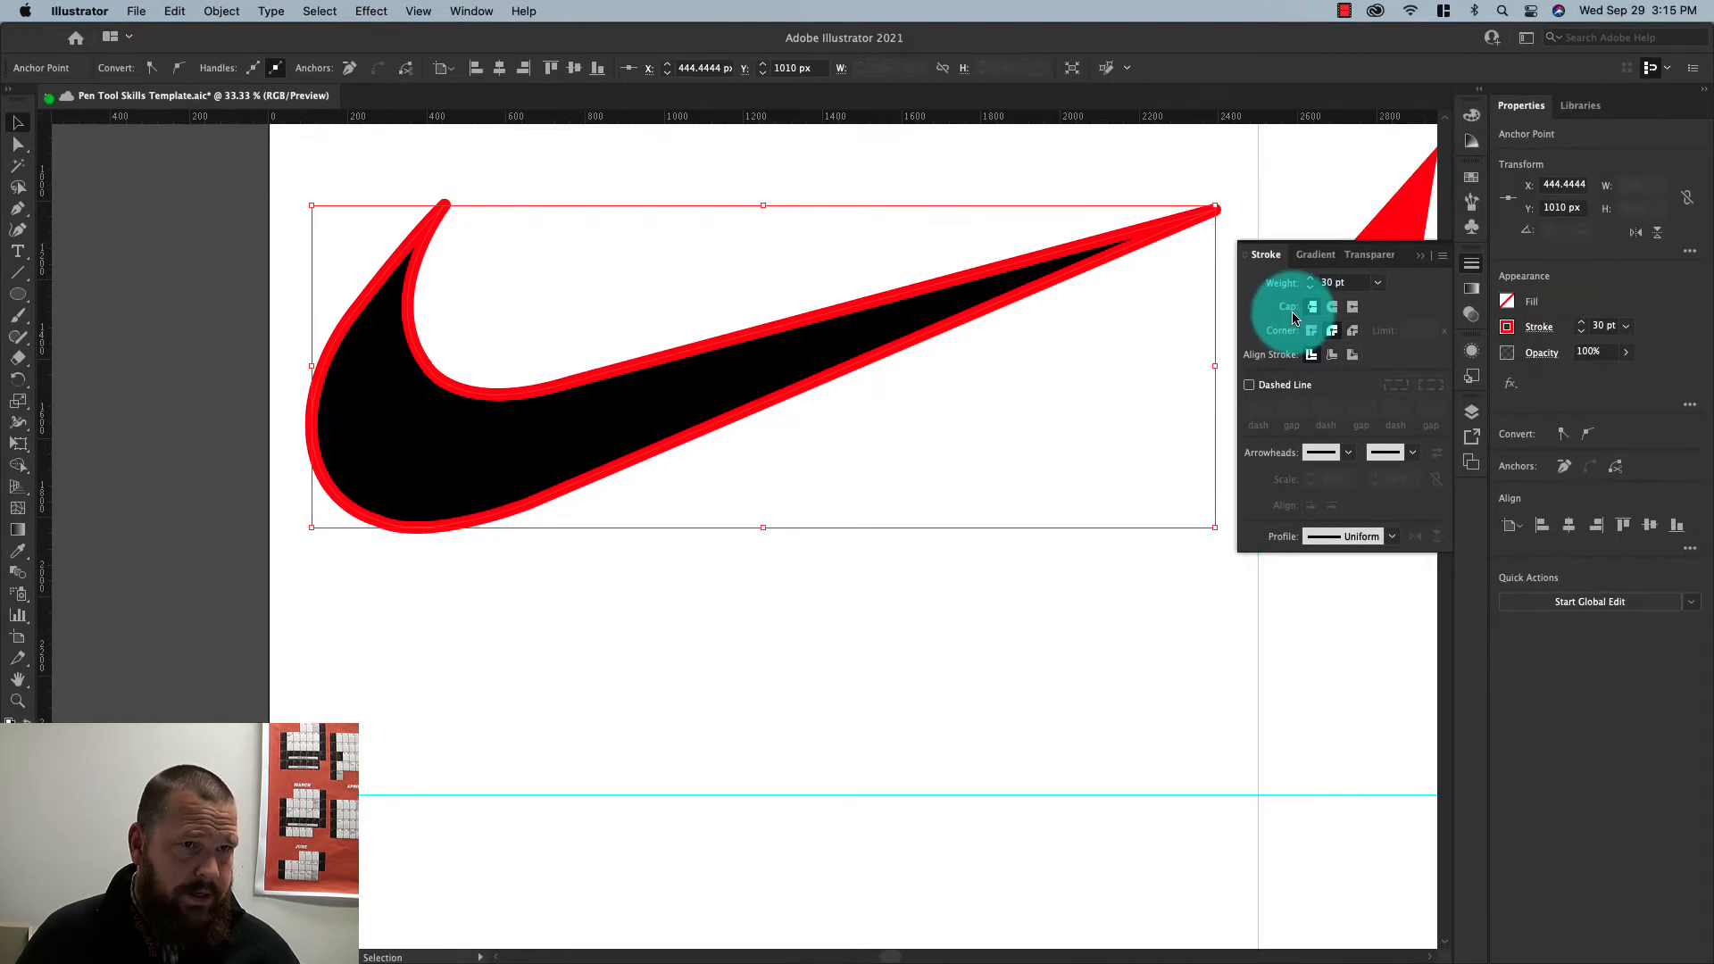
pyautogui.click(1472, 268)
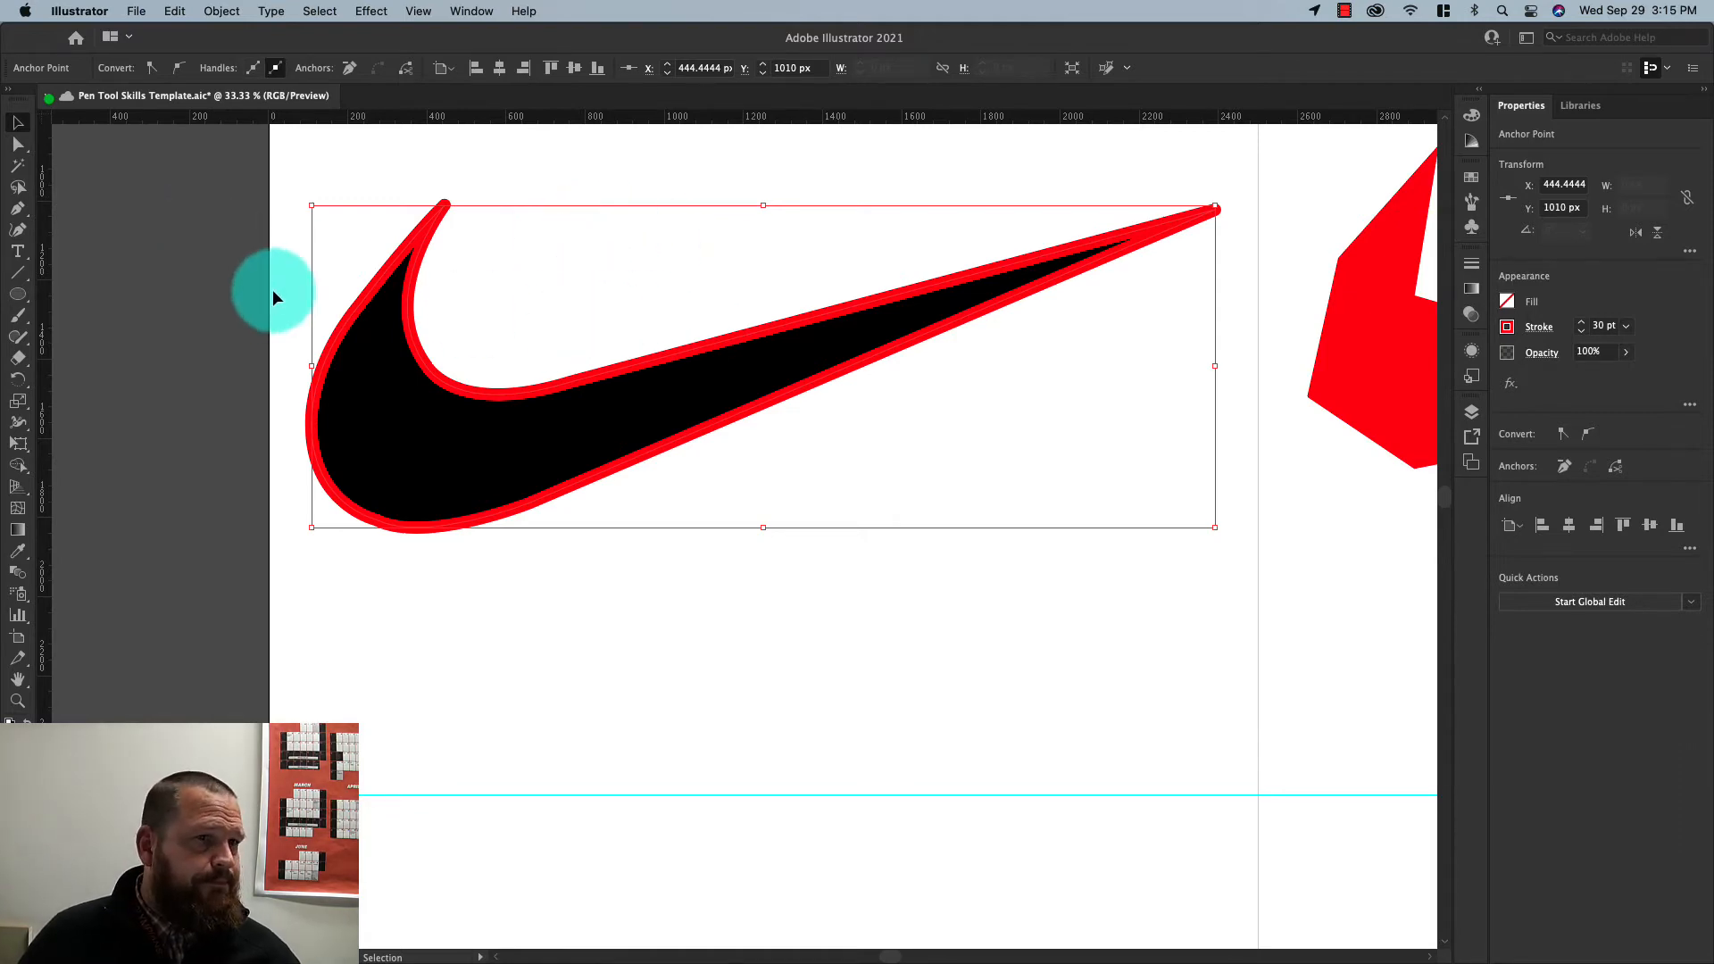
# Fit the artboard in view and delete the straight-segment red swoosh in the upper-right quadrant
pyautogui.scroll(-7, 277, 288)
pyautogui.scroll(5, 277, 288)
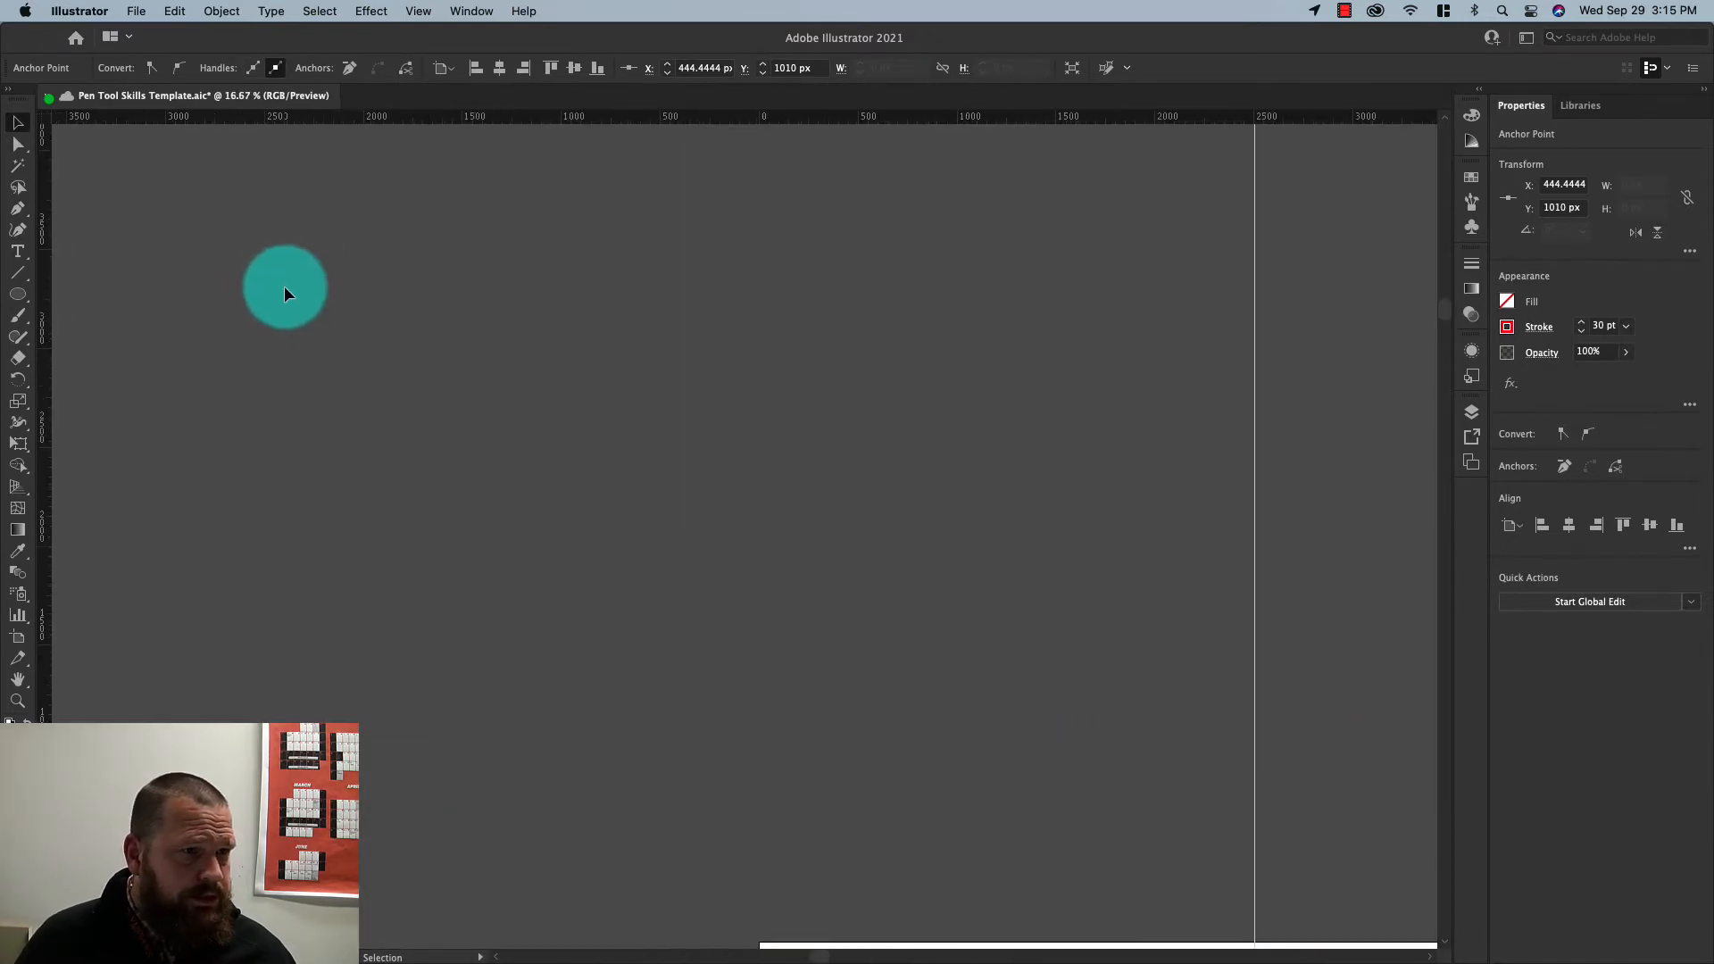
pyautogui.scroll(-5, 284, 288)
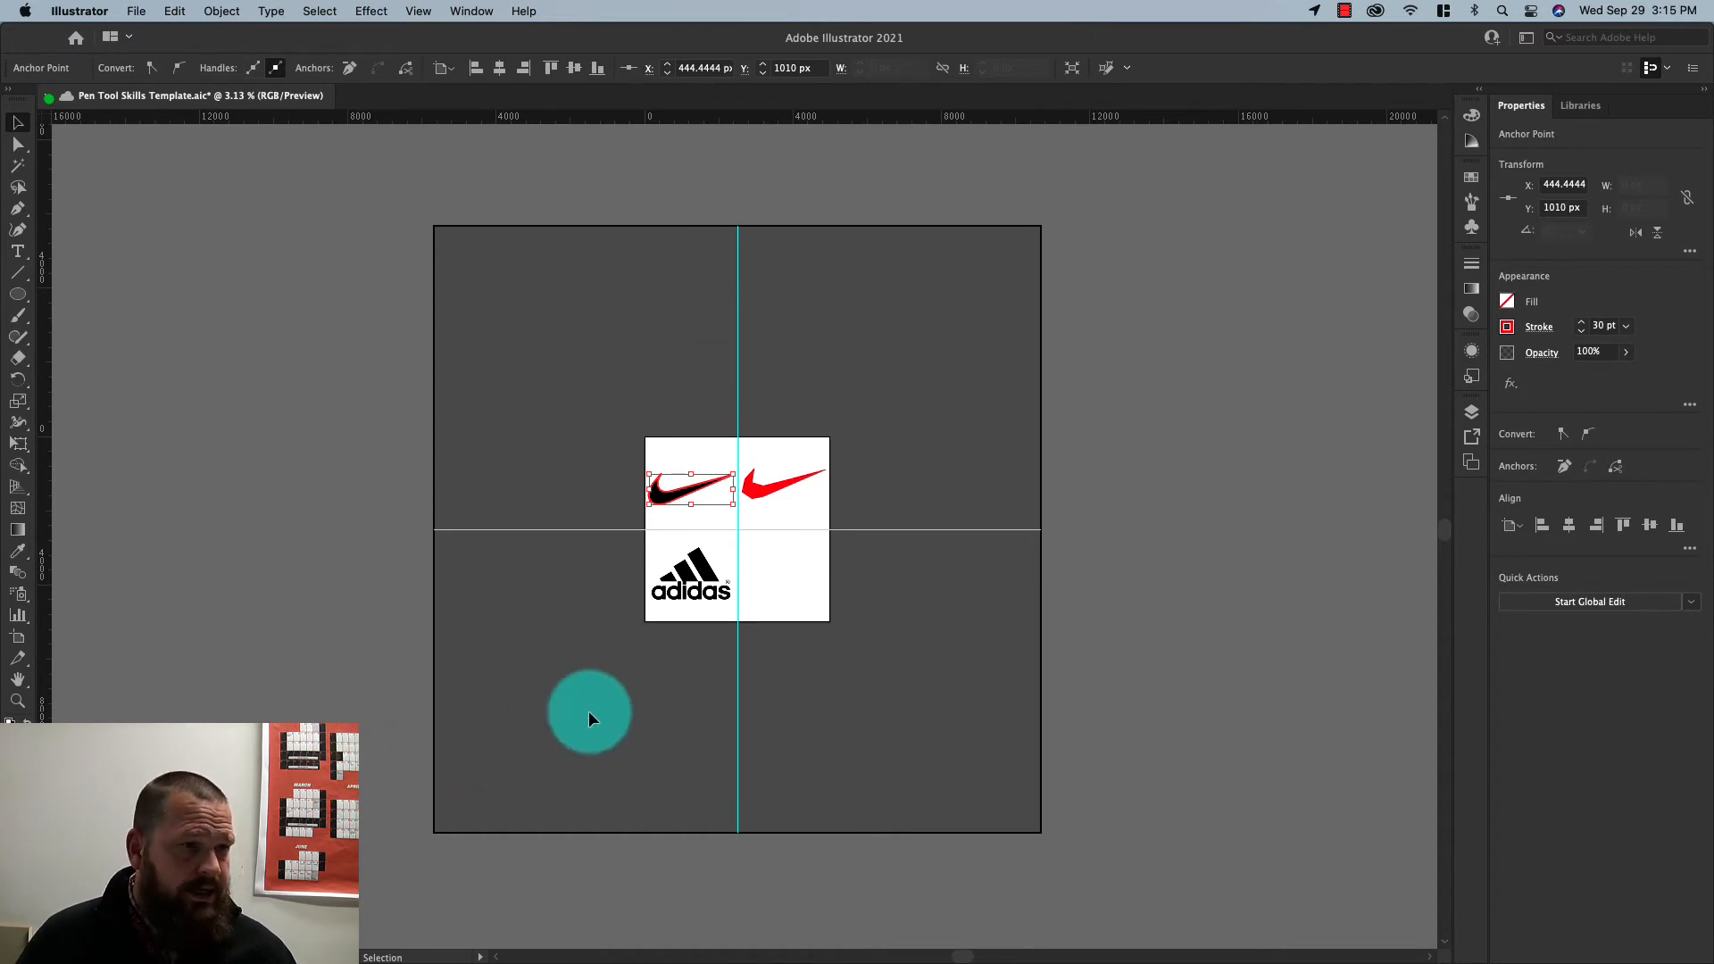
pyautogui.click(93, 957)
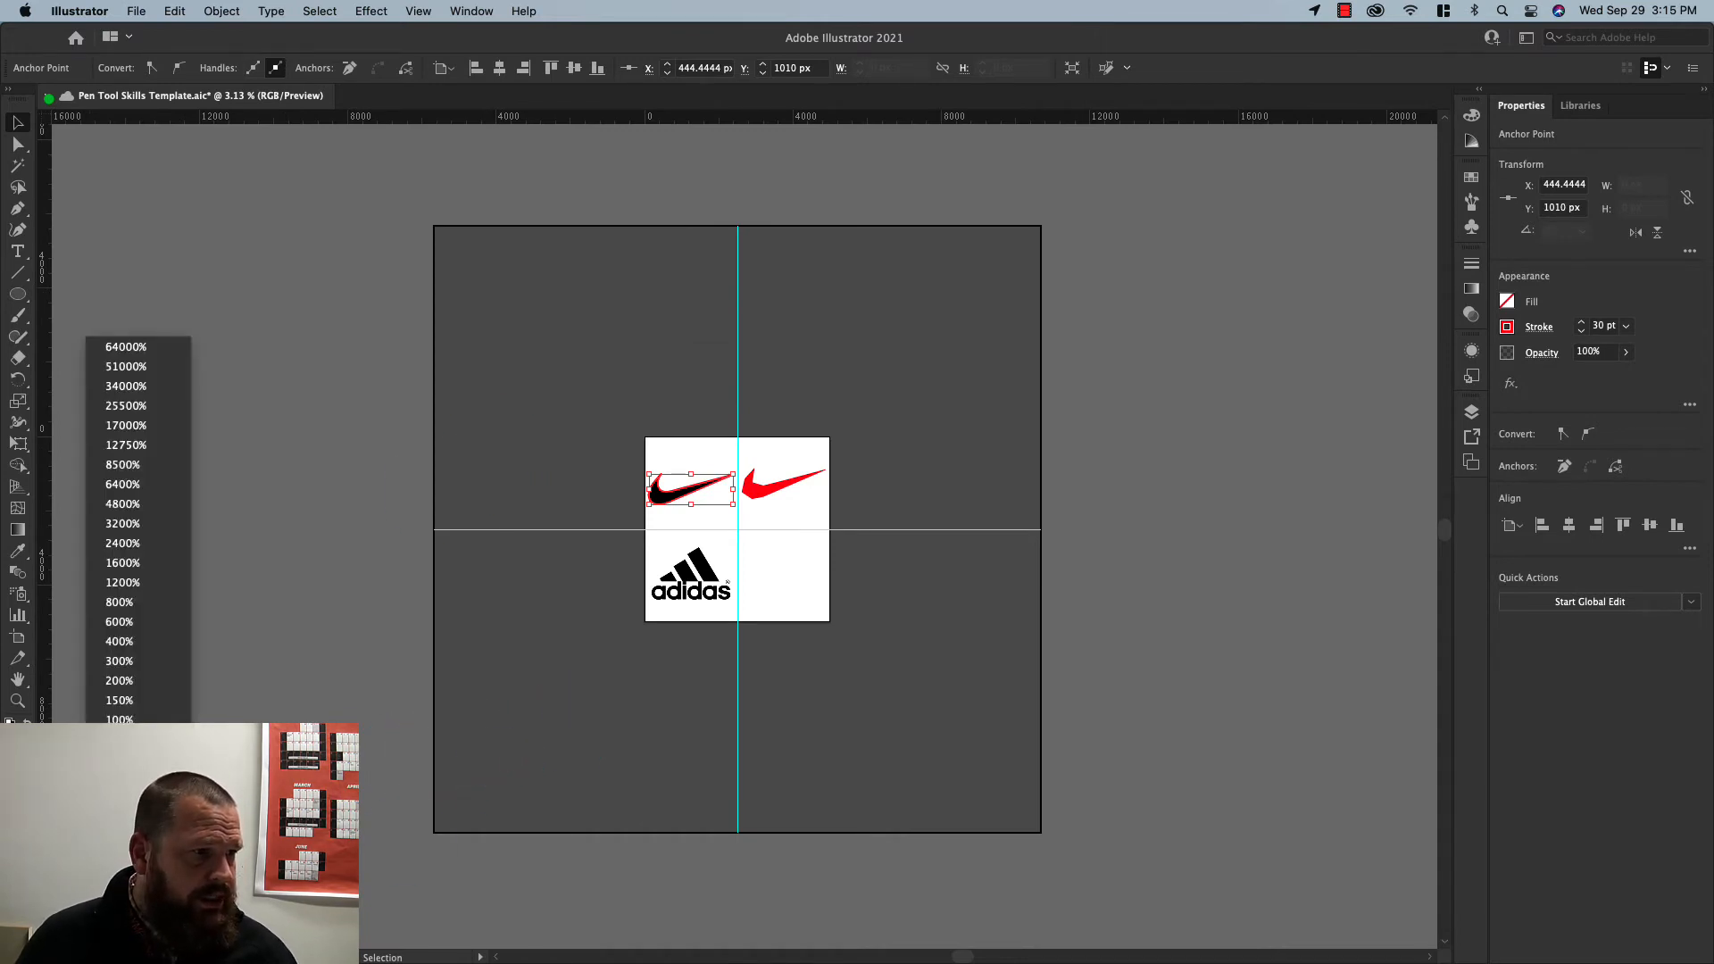
pyautogui.press('super+0')
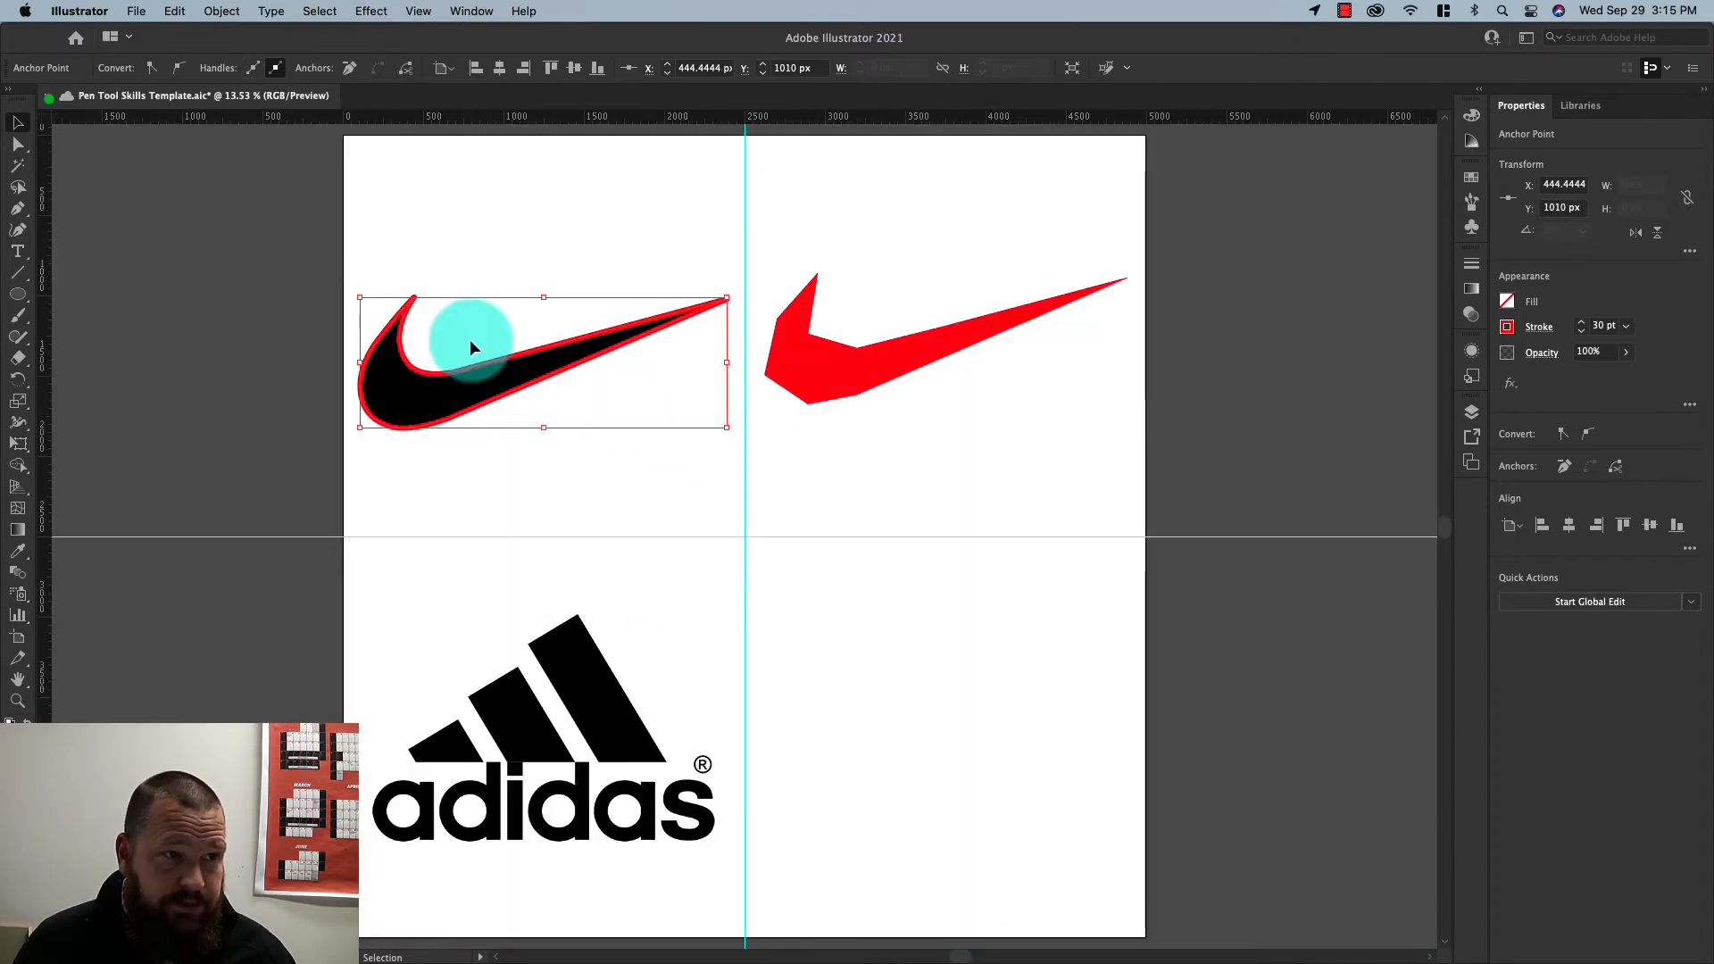
pyautogui.moveTo(890, 360); pyautogui.dragTo(1001, 309)
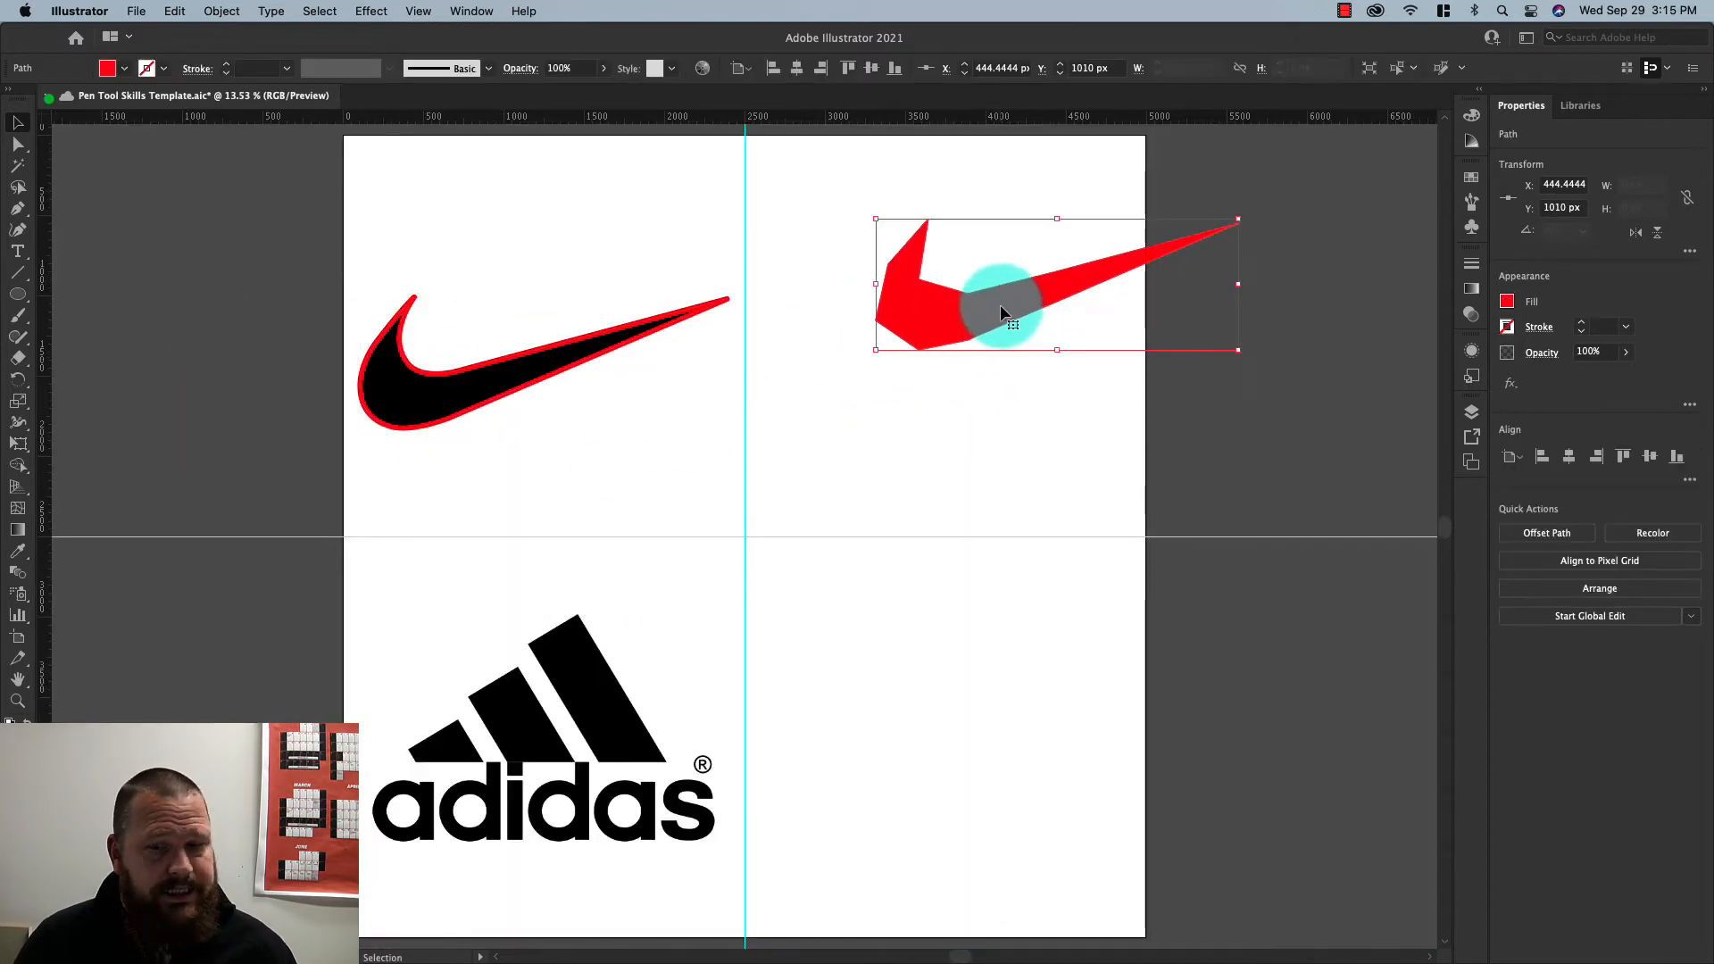
pyautogui.press('Delete')
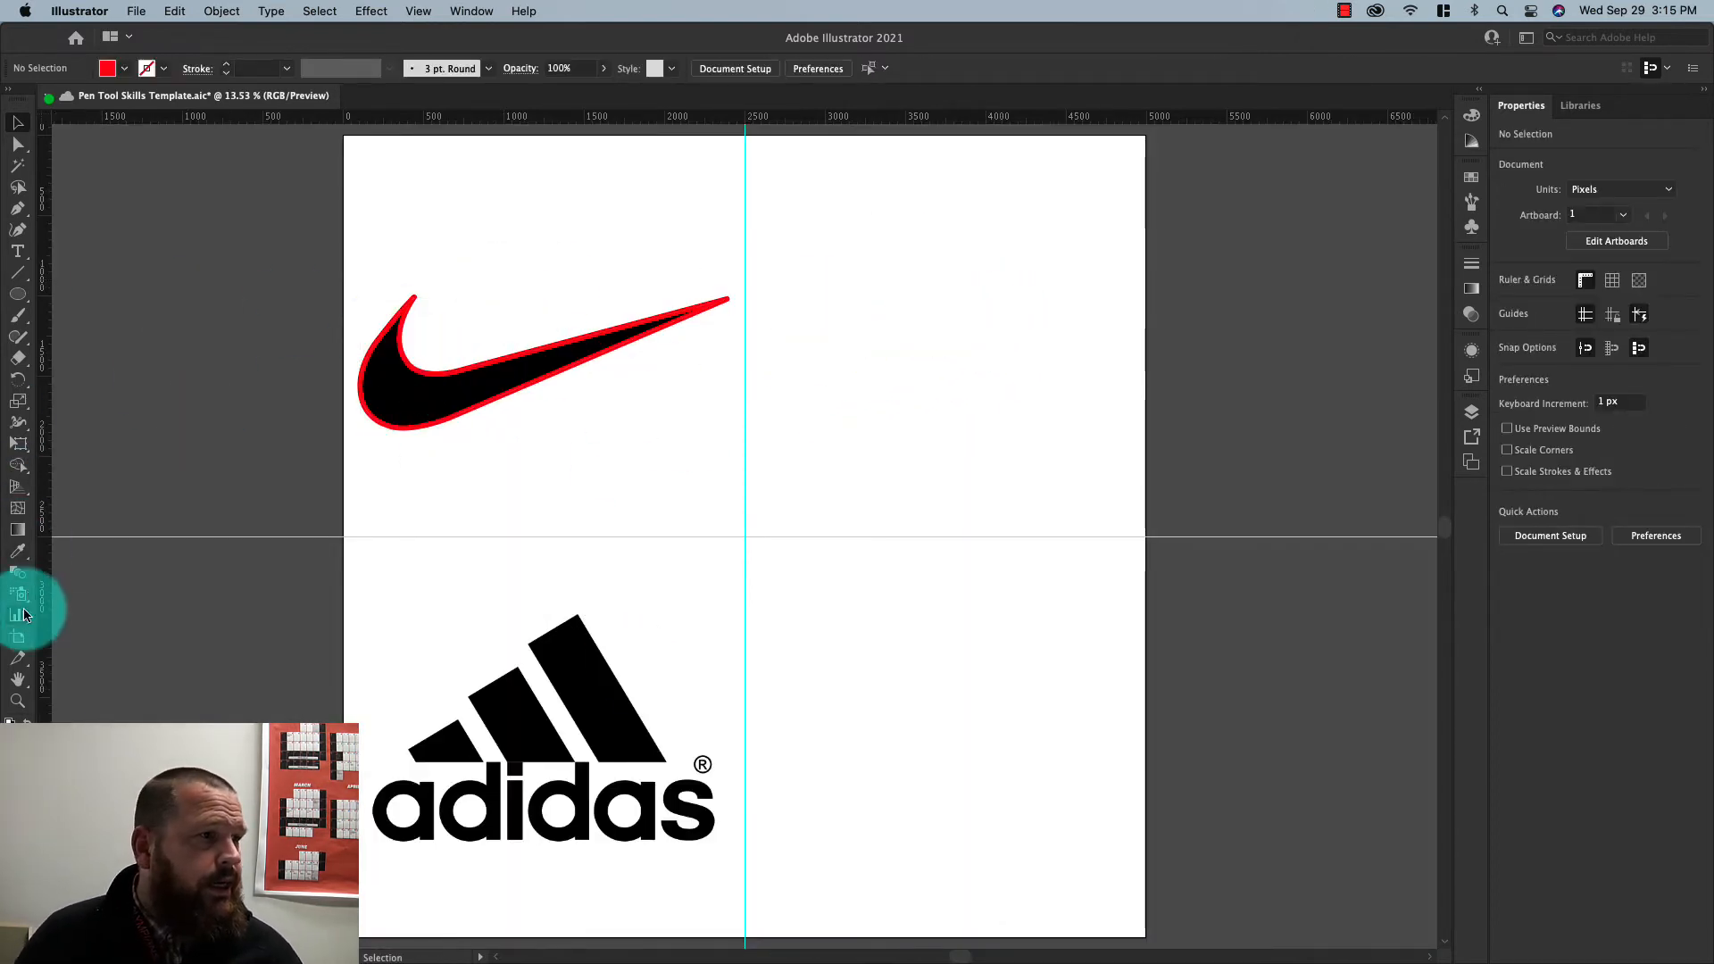
# Swap the curved swoosh's stroke and fill to make it solid red, and move it into the upper-right quadrant beside the black original
pyautogui.click(536, 354)
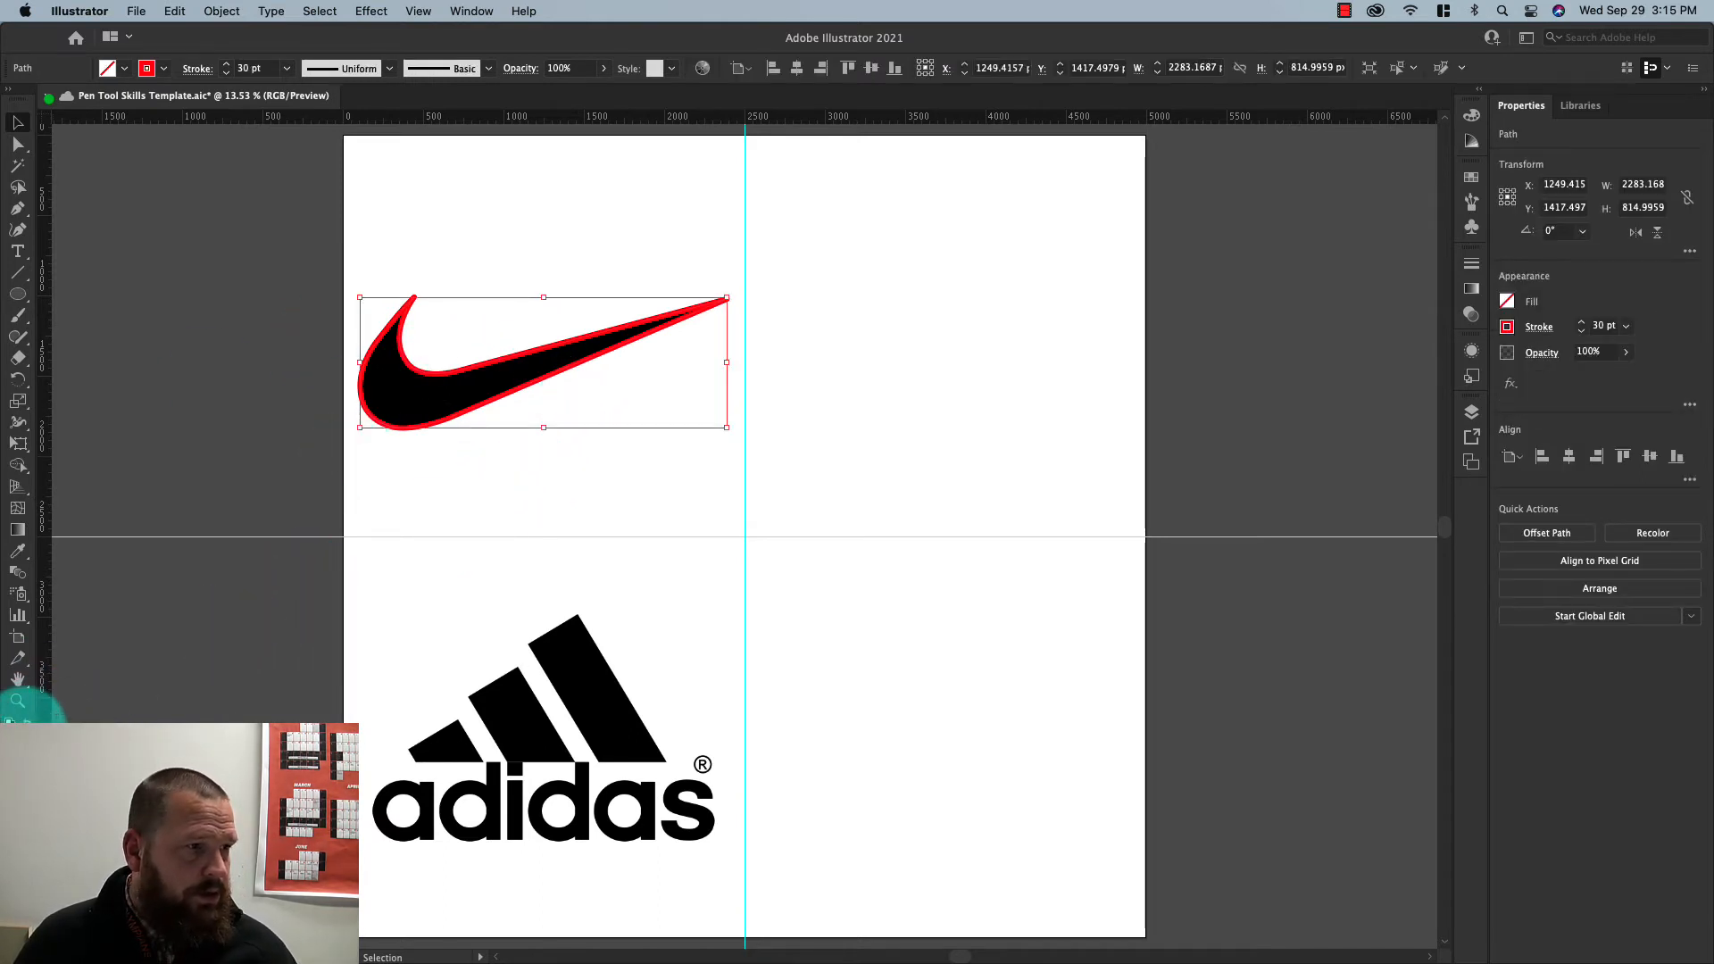
pyautogui.click(27, 717)
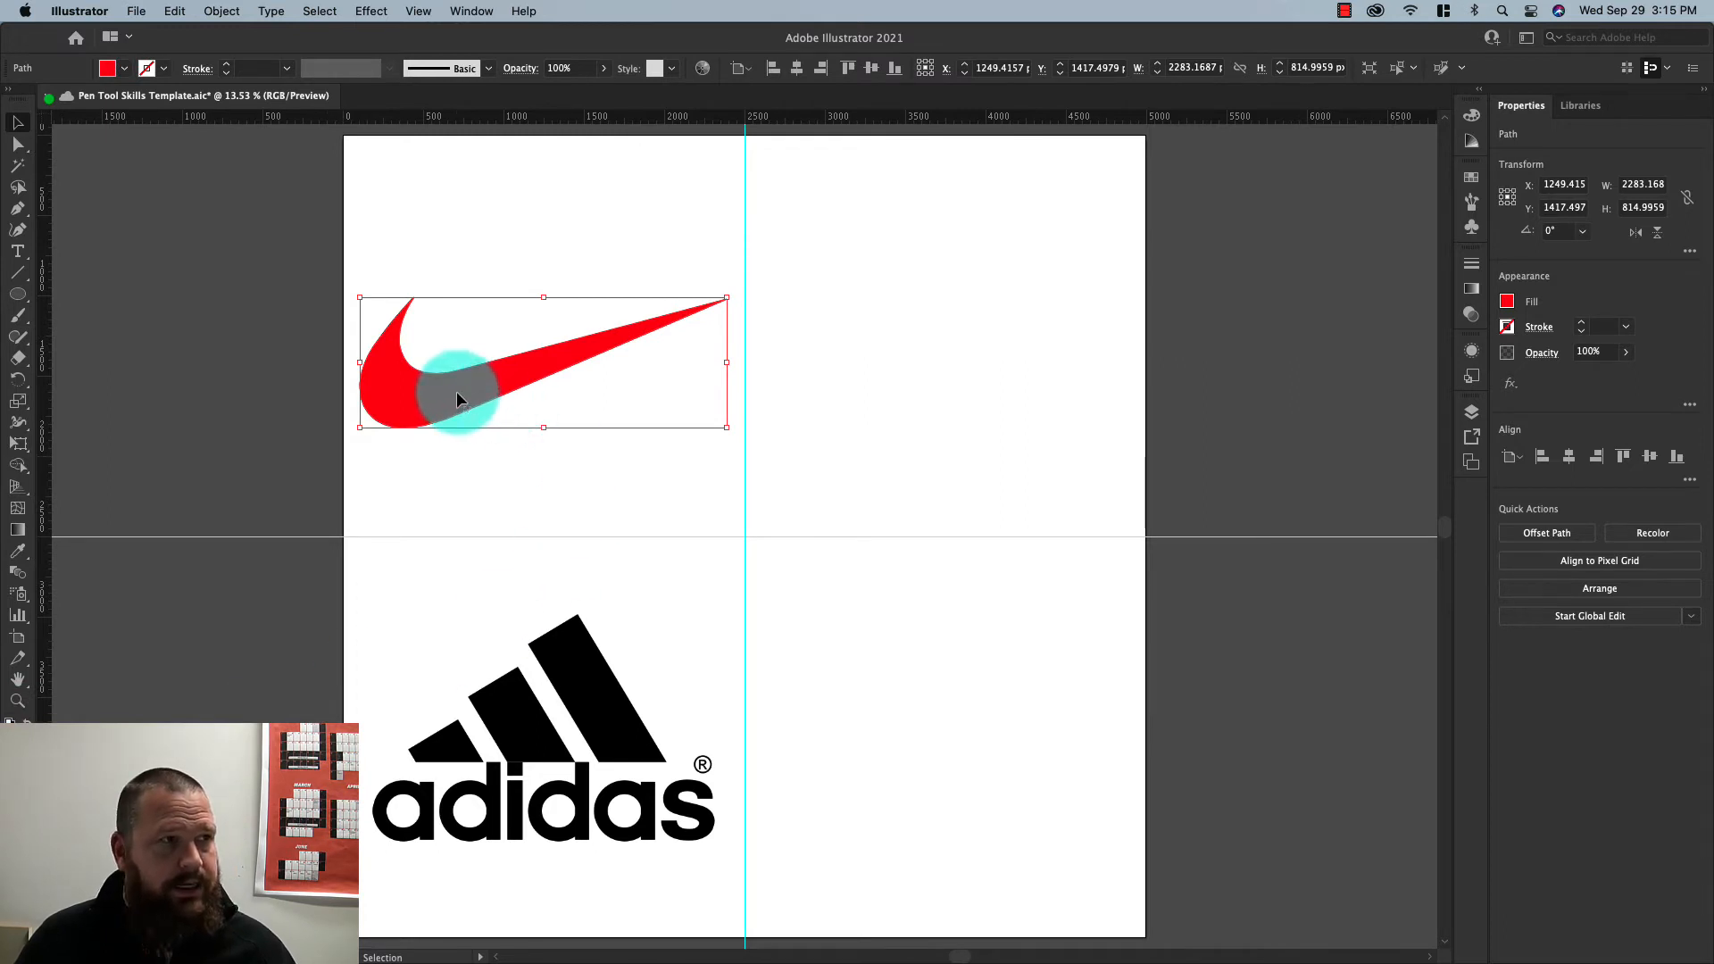
pyautogui.moveTo(457, 391); pyautogui.dragTo(855, 393)
pyautogui.click(839, 630)
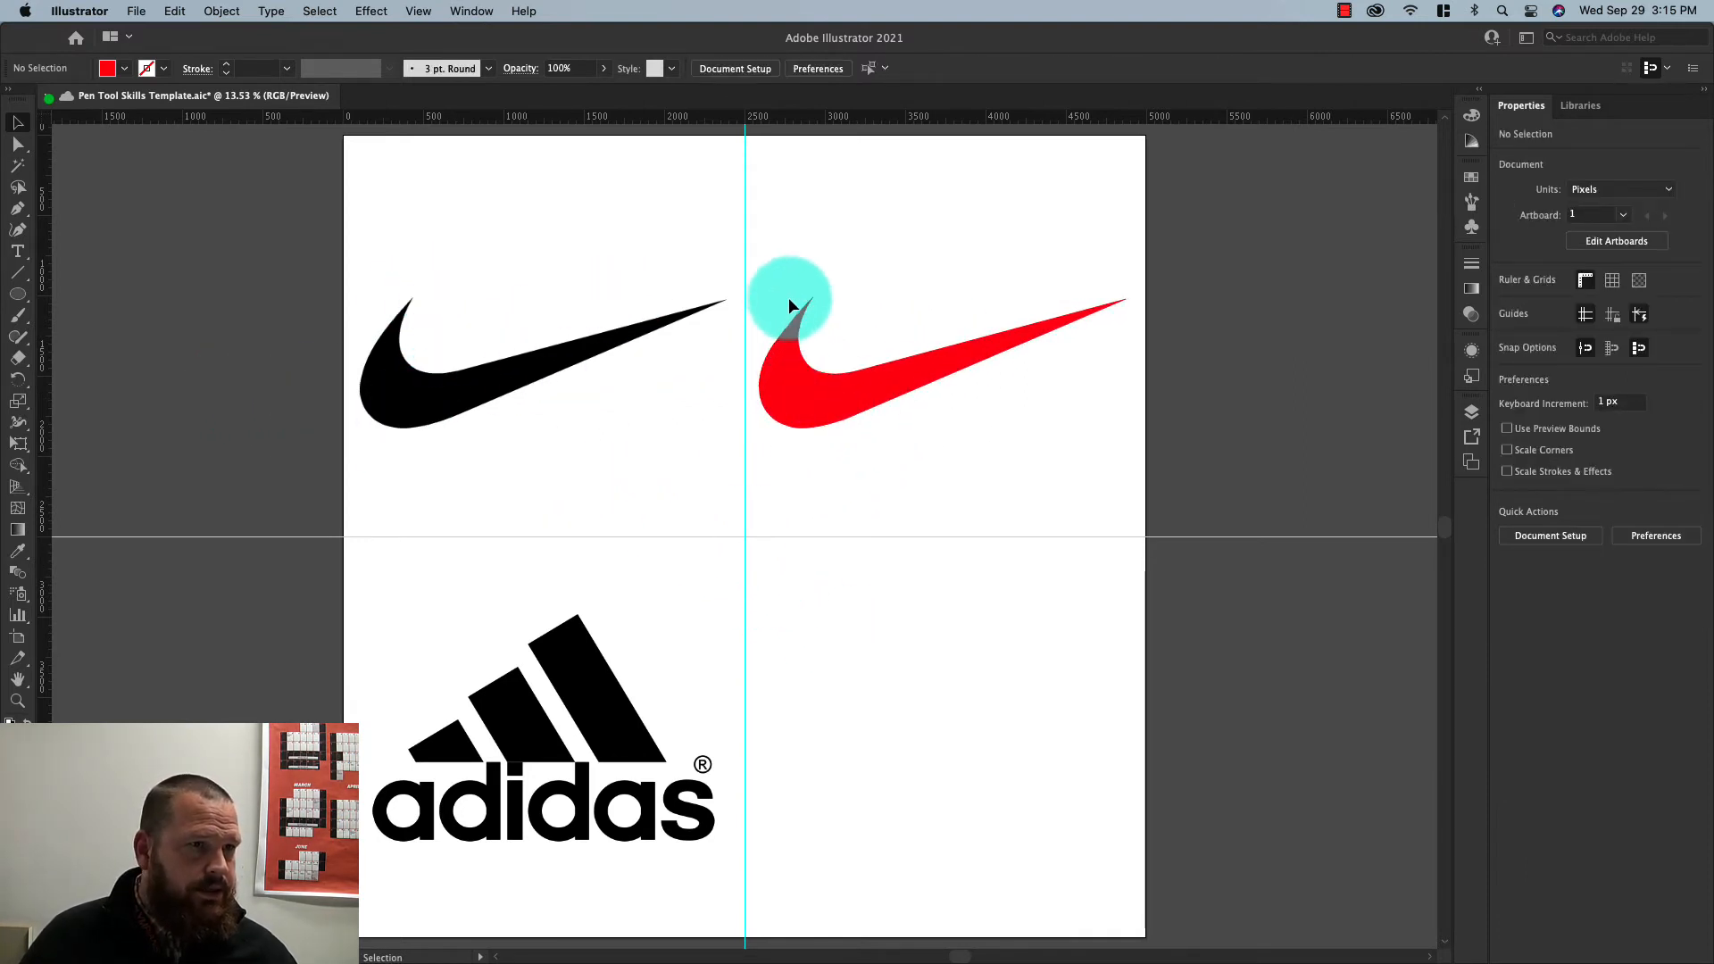
# Trace the tallest stripe of the adidas logo with the Pen tool as a closed, red-filled four-sided shape
pyautogui.scroll(5, 817, 321)
pyautogui.scroll(-6, 846, 362)
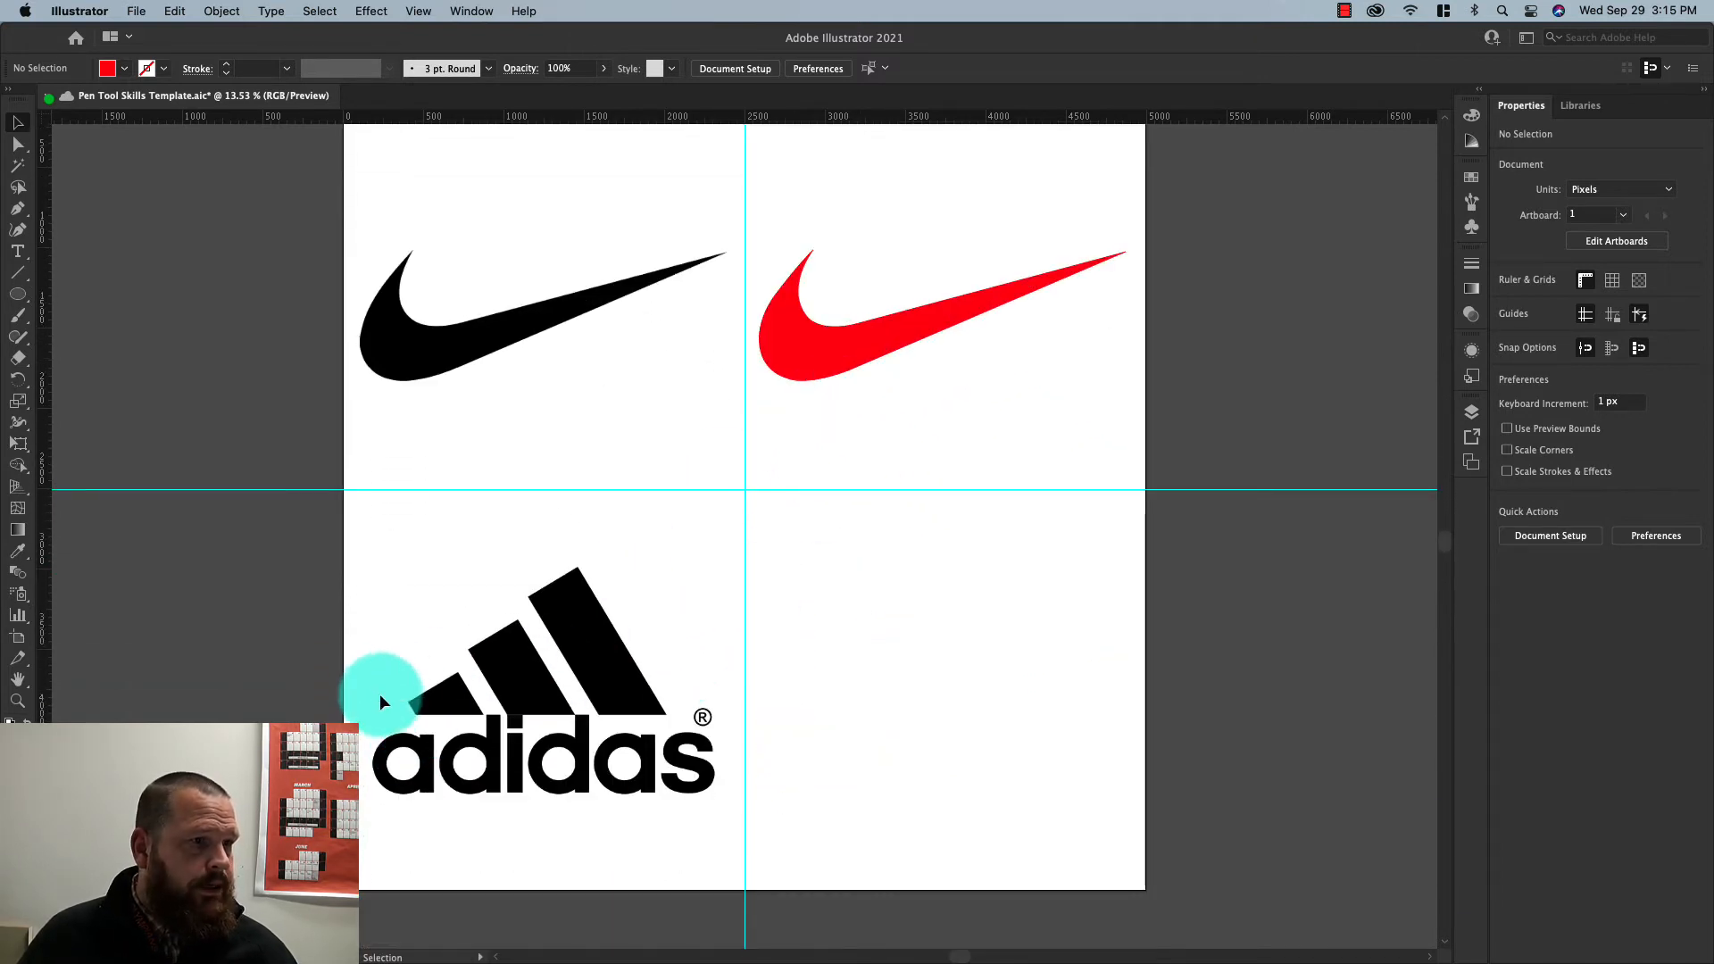
pyautogui.scroll(3, 378, 711)
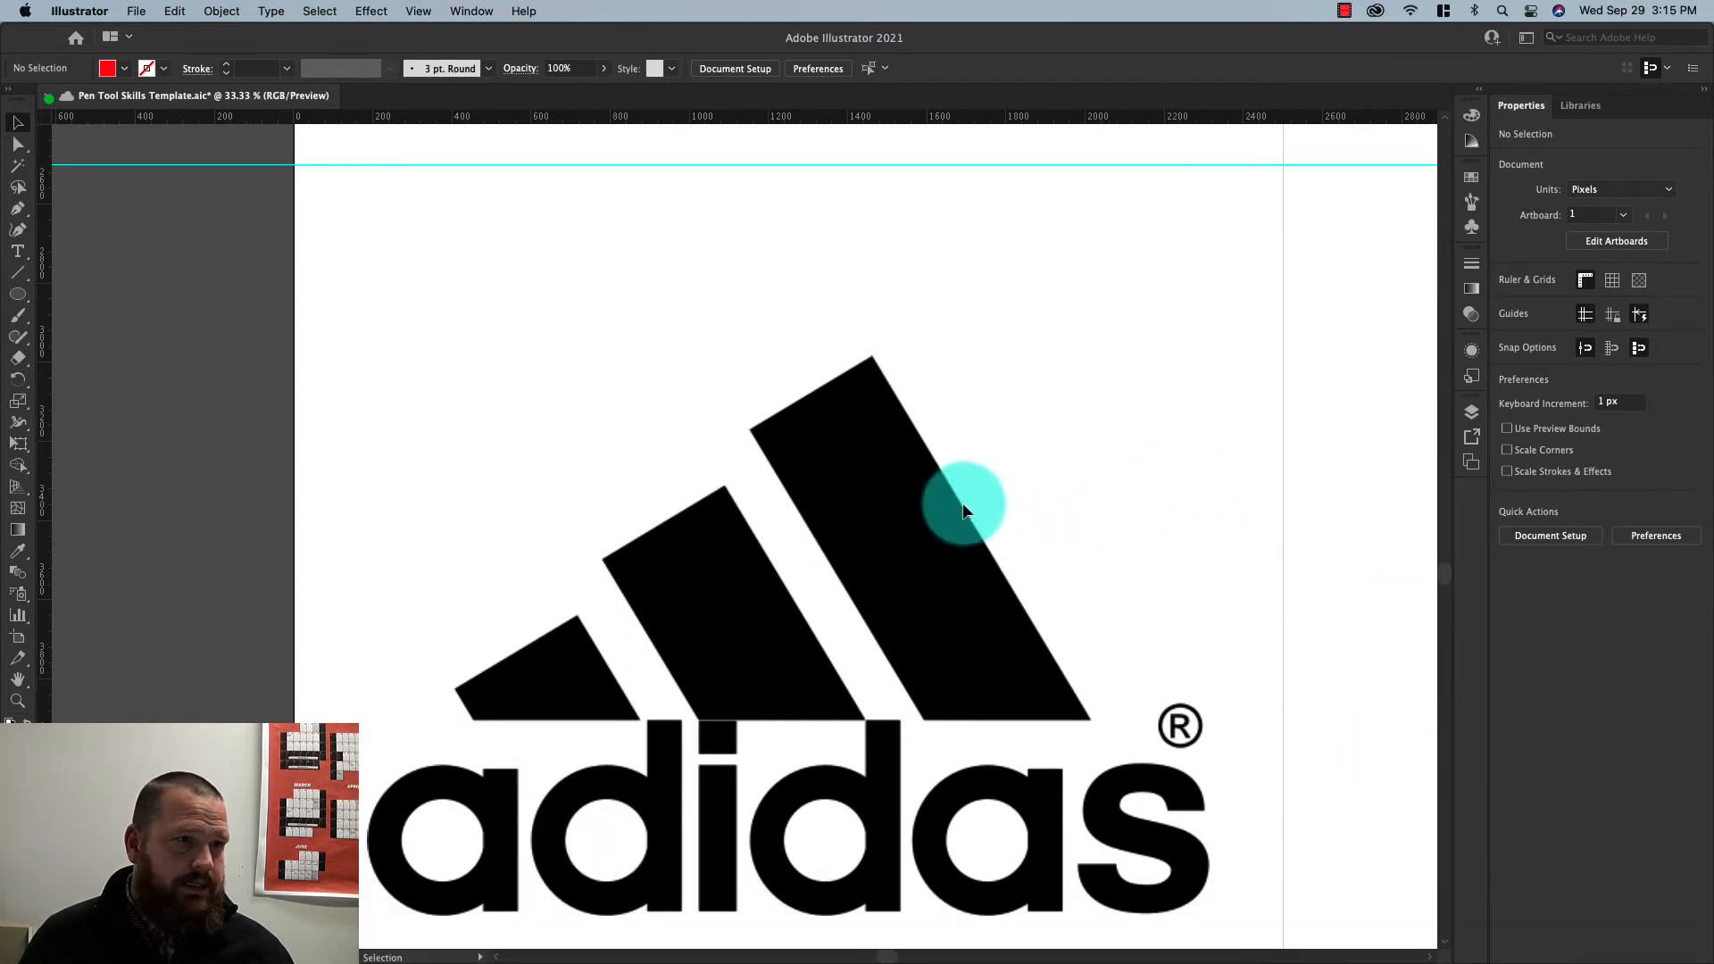
pyautogui.scroll(-2, 953, 507)
pyautogui.scroll(-5, 952, 503)
pyautogui.scroll(5, 950, 482)
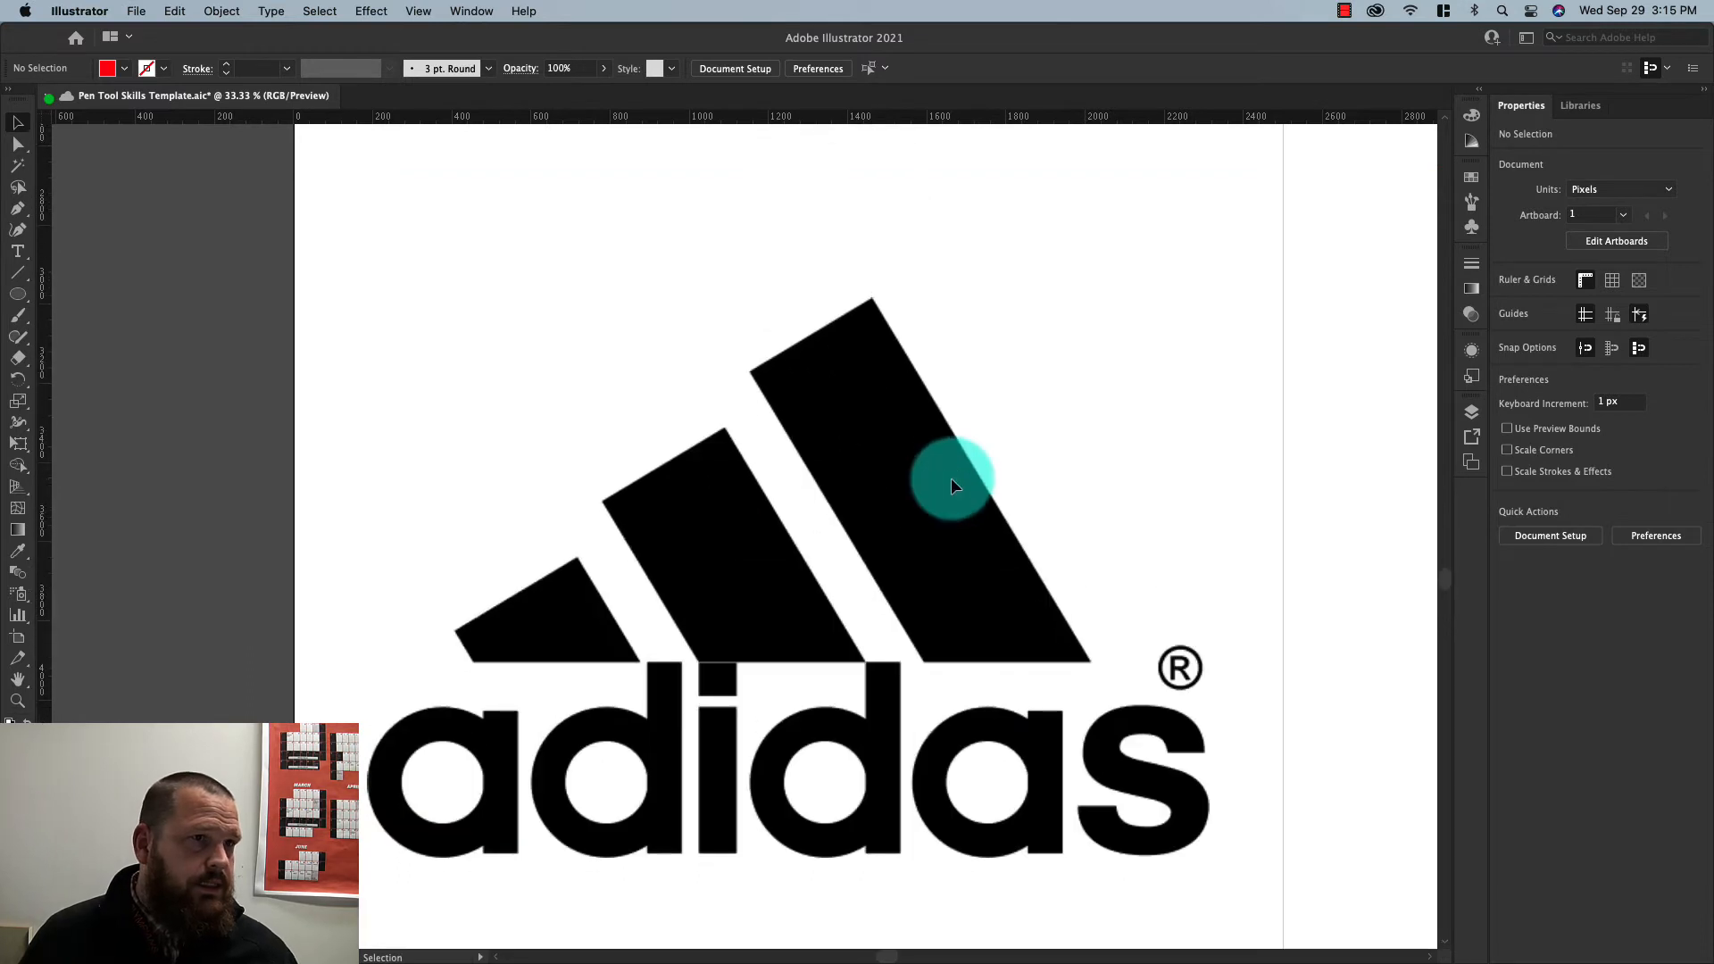
pyautogui.click(18, 213)
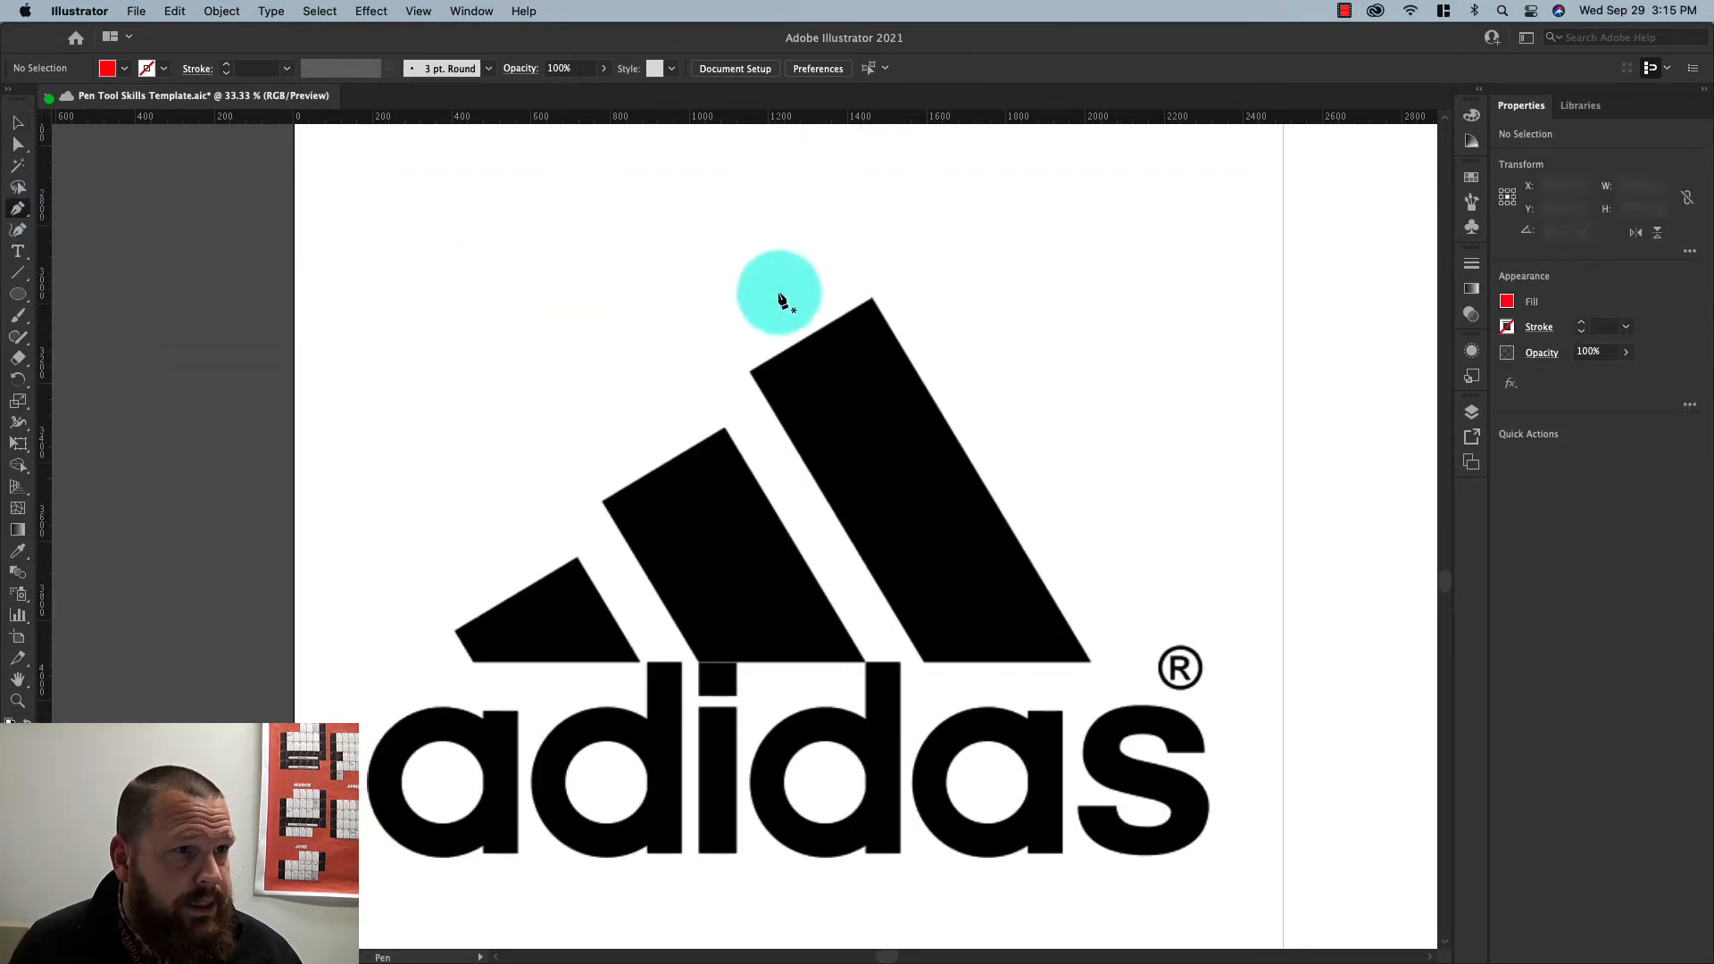
pyautogui.click(873, 300)
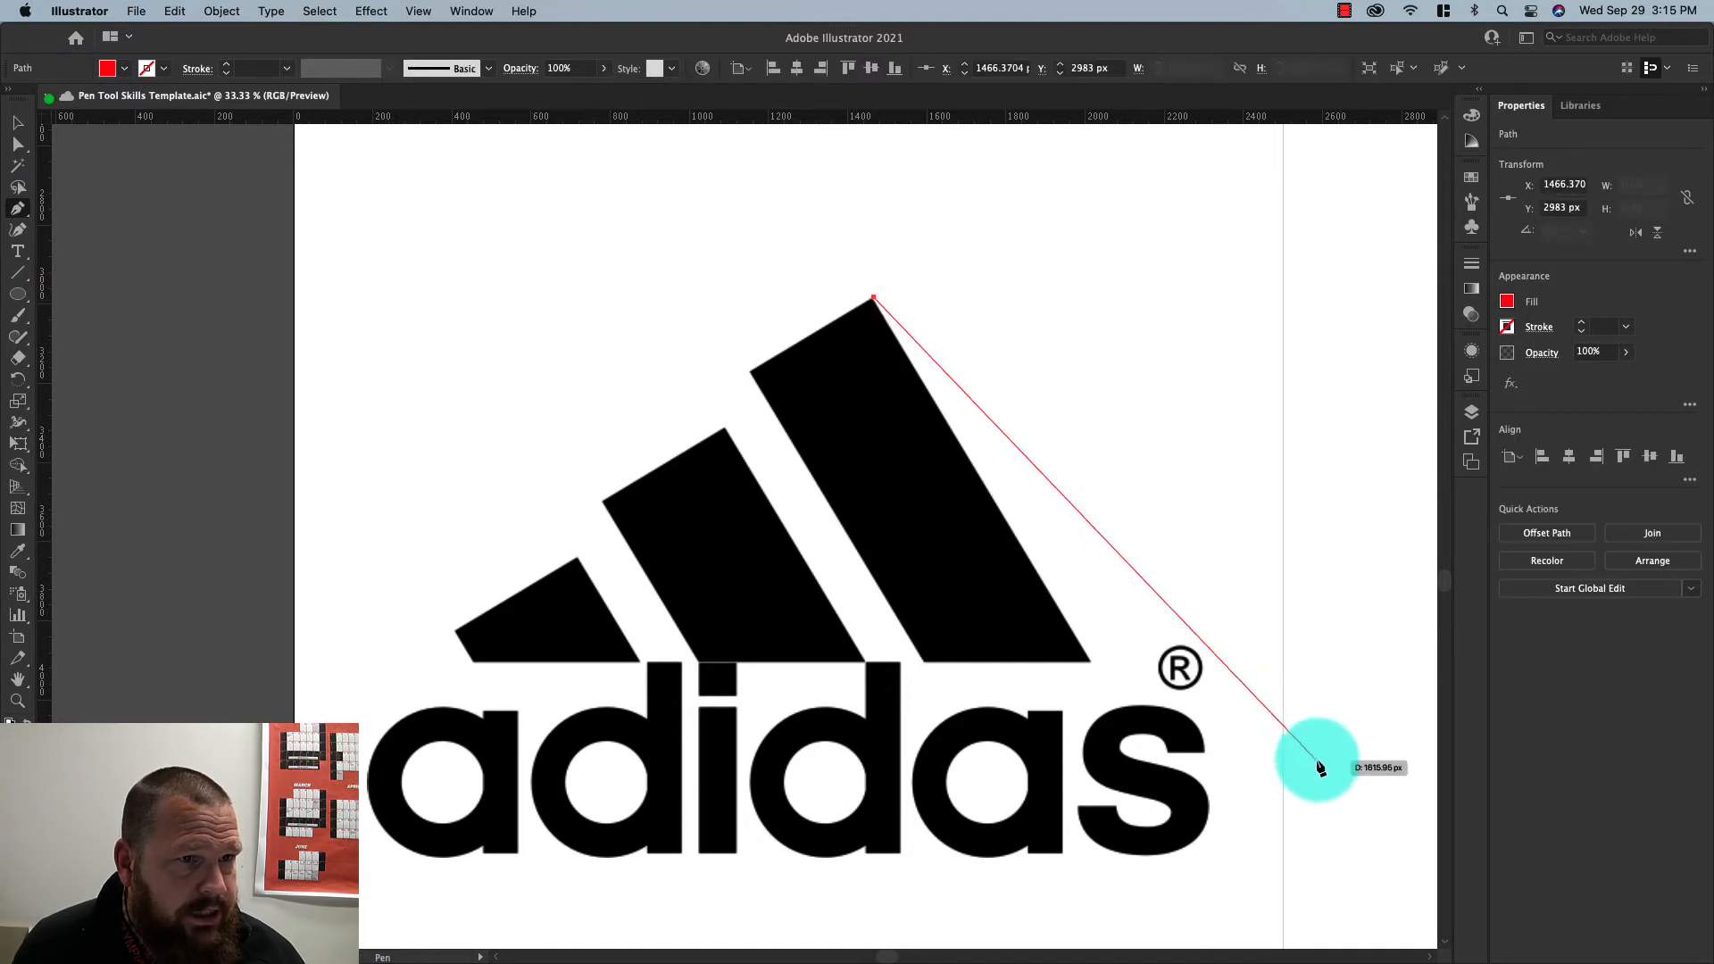
pyautogui.click(1090, 661)
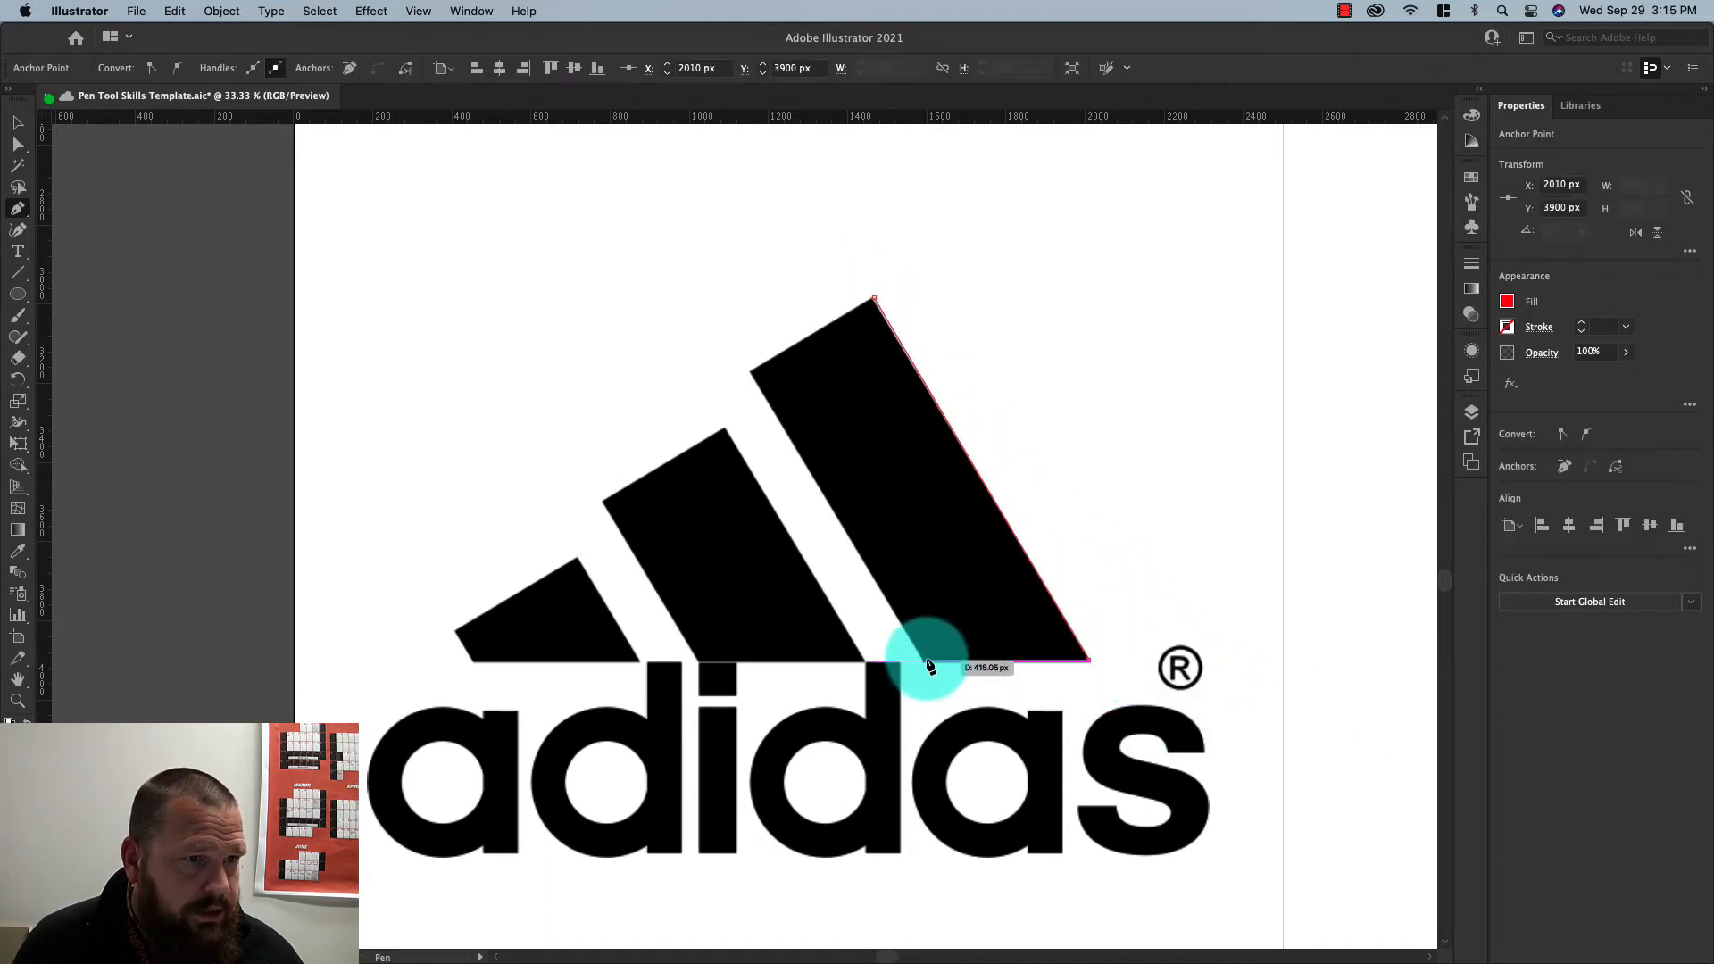
pyautogui.click(919, 661)
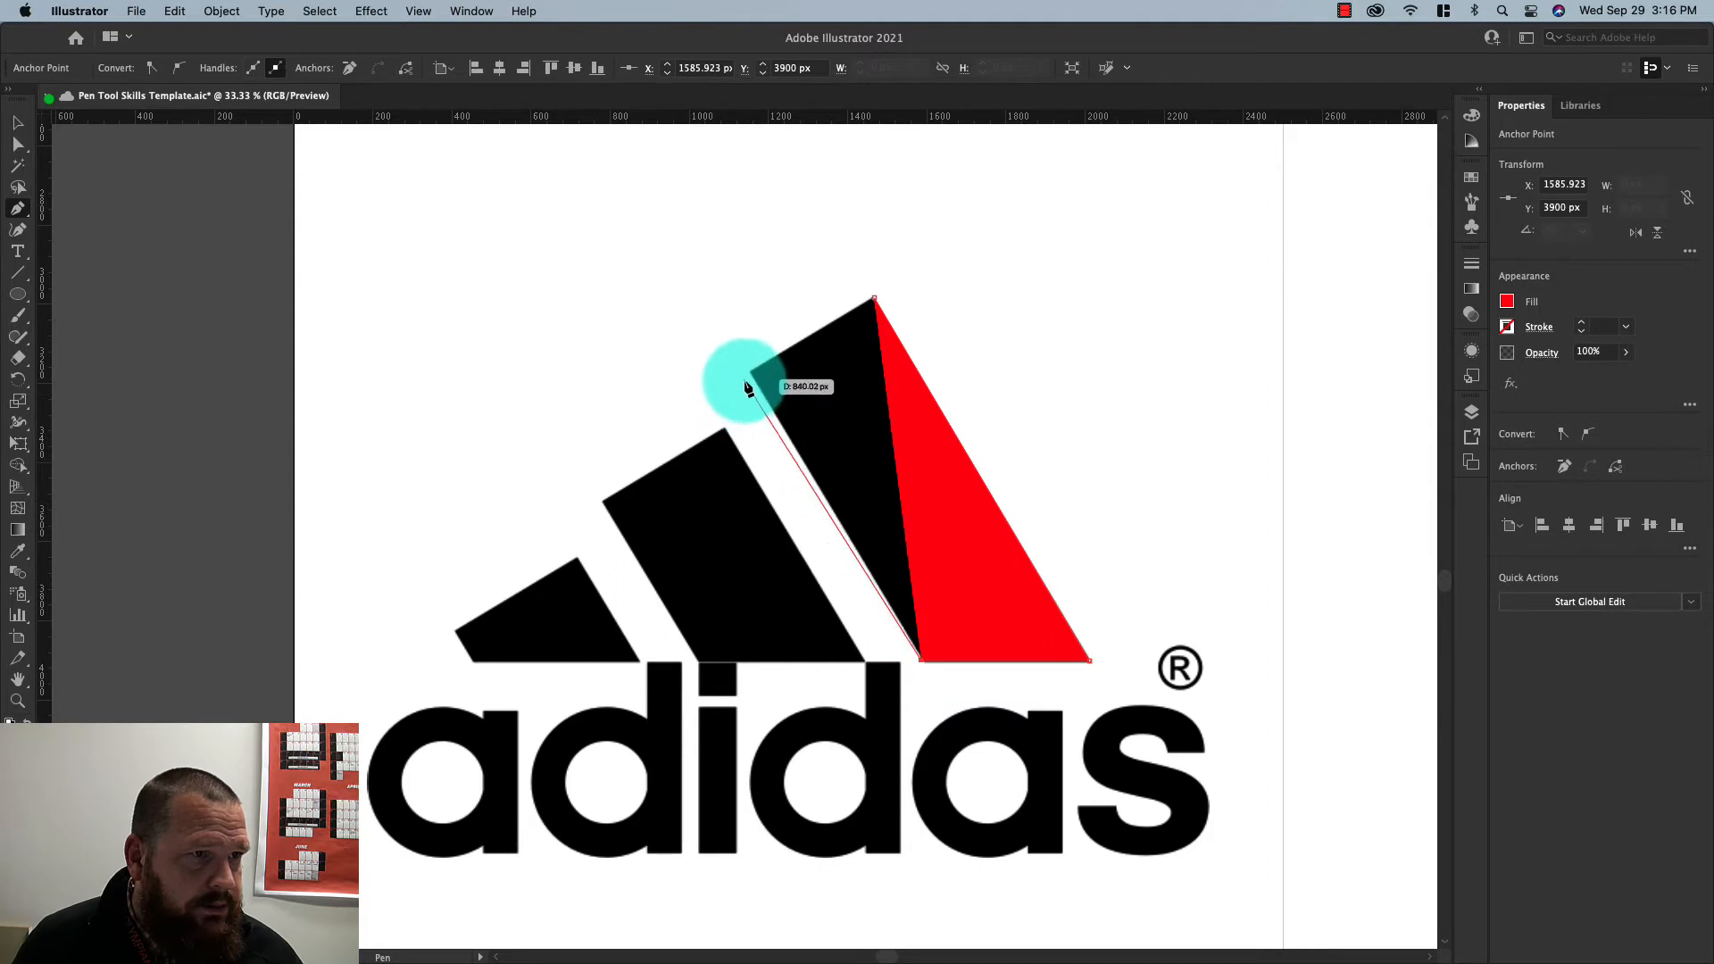
pyautogui.click(749, 371)
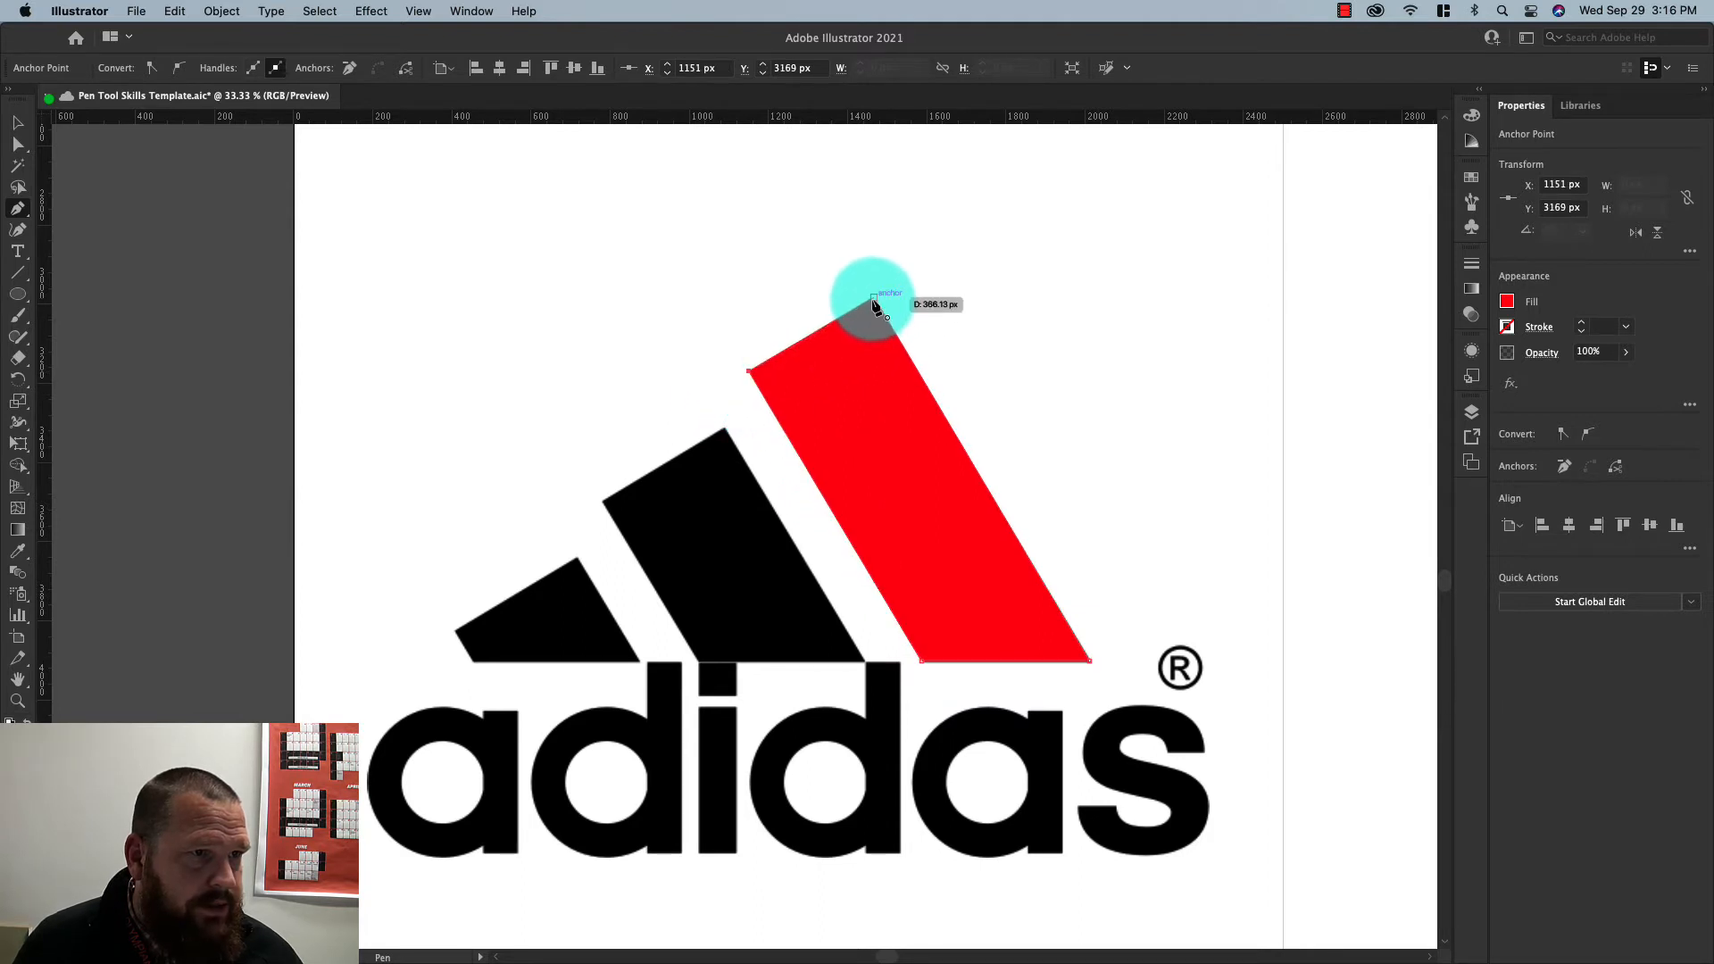
pyautogui.click(868, 302)
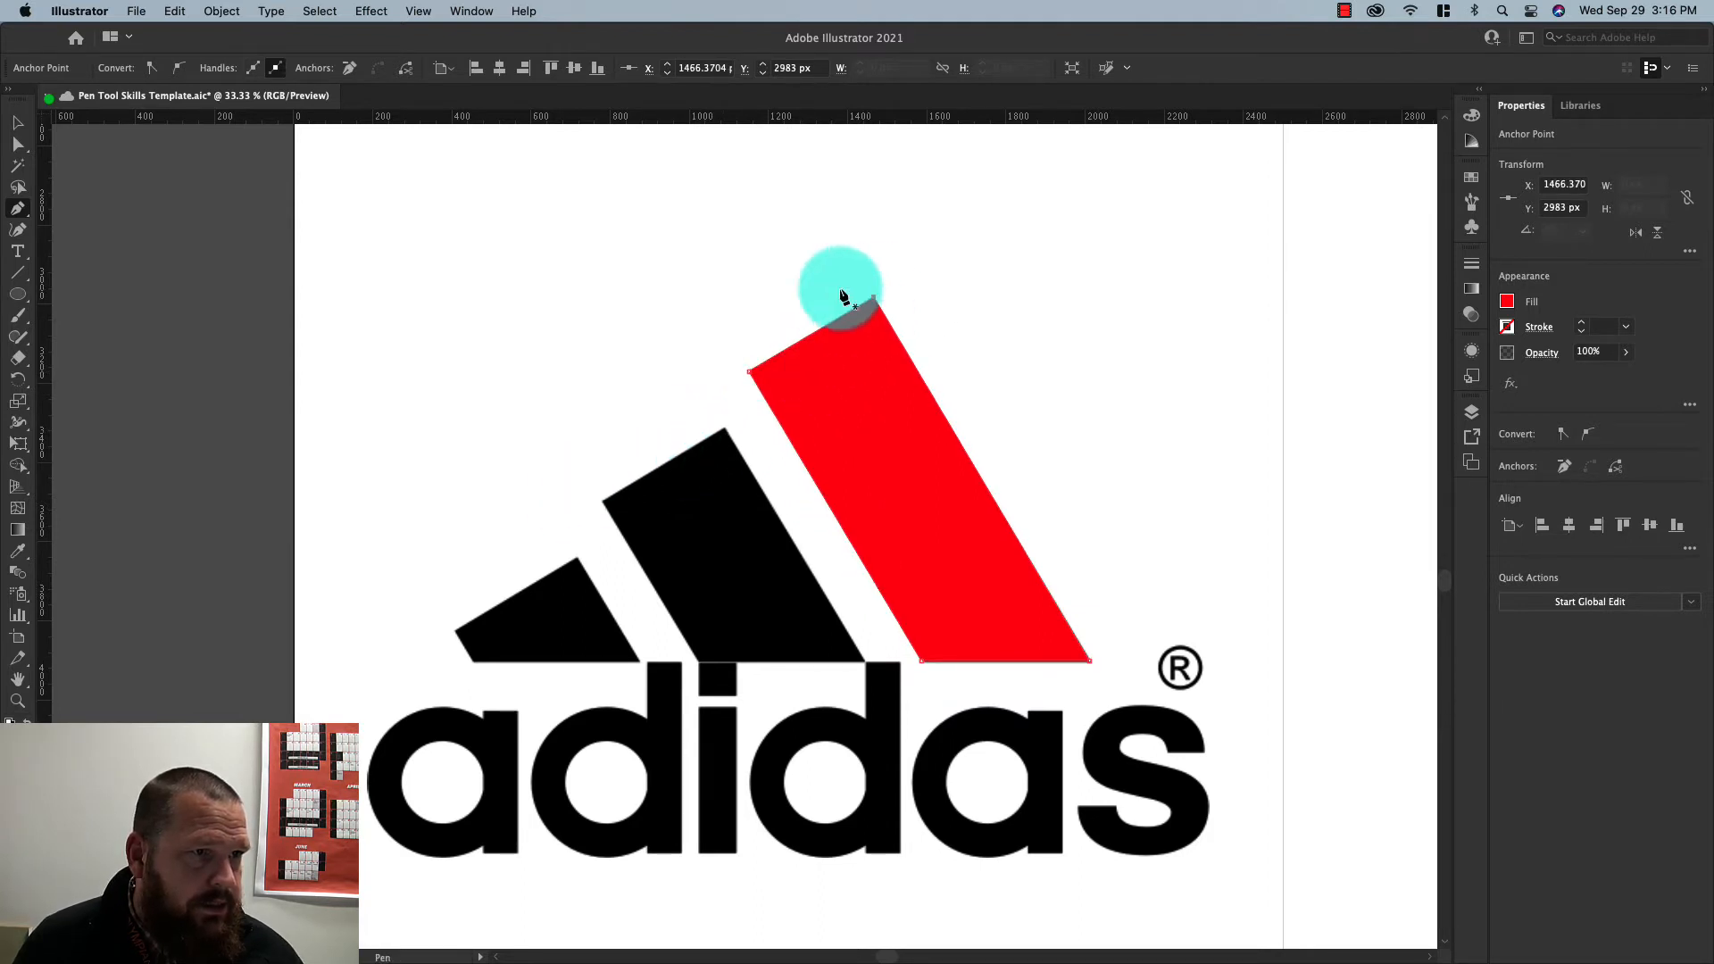
# Trace the adidas logo's middle stripe with straight Pen segments and close the path at its top corner
pyautogui.click(725, 431)
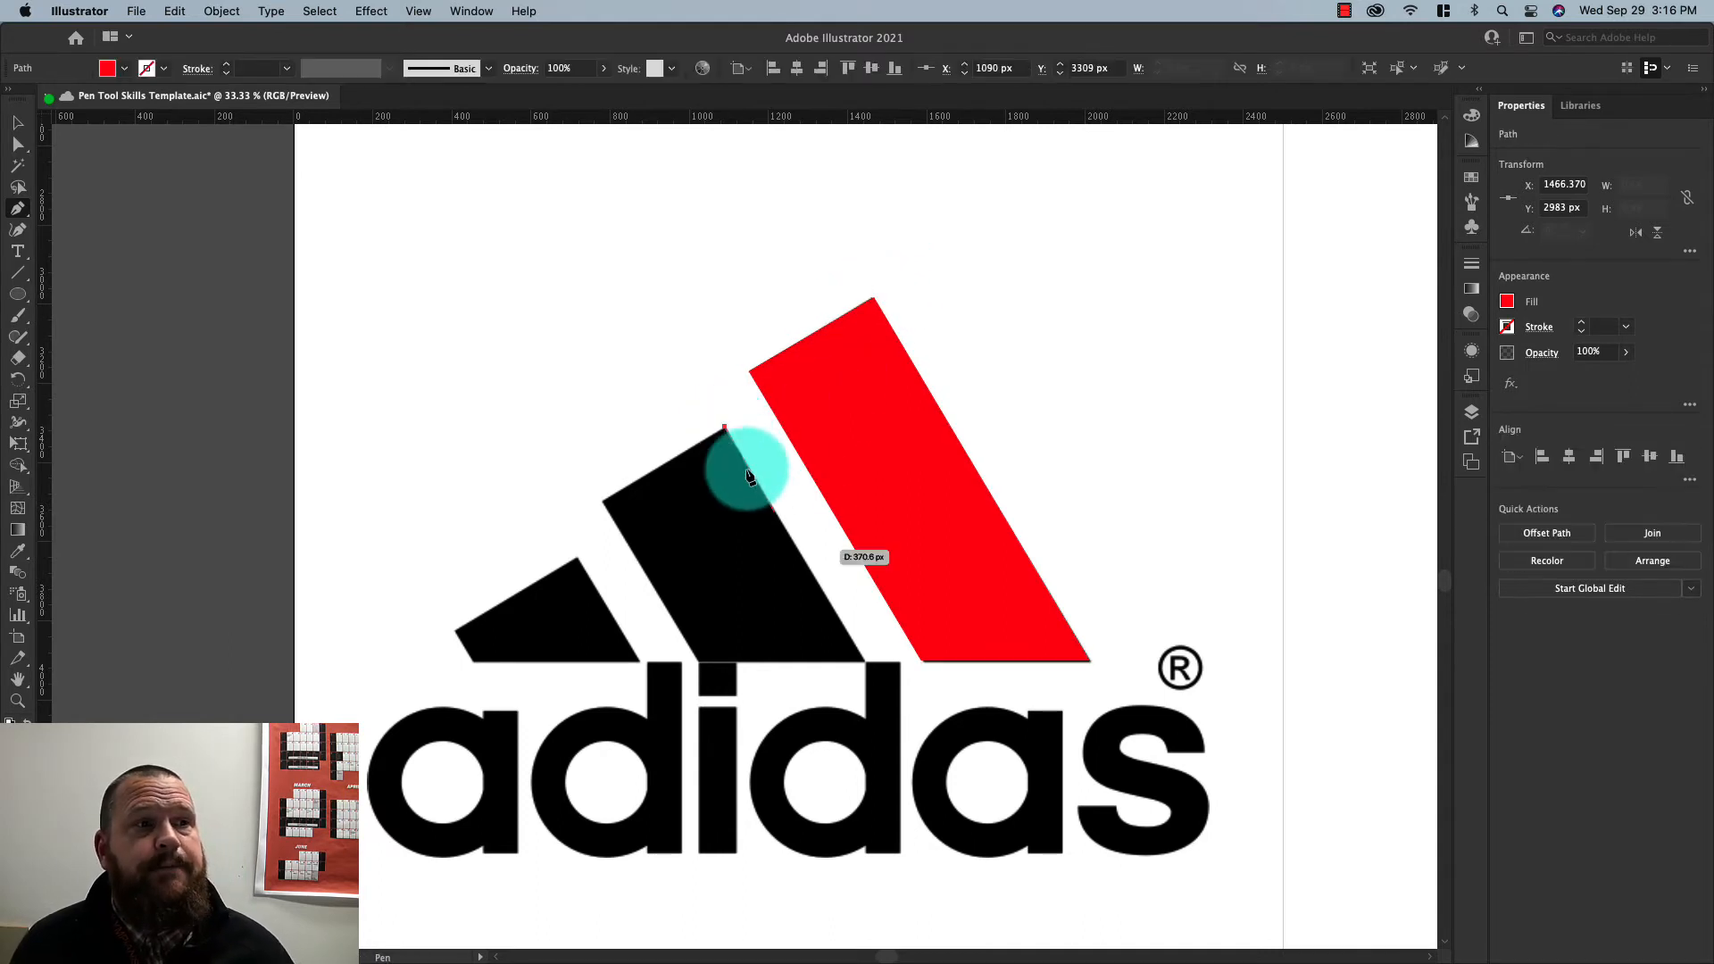
pyautogui.click(862, 662)
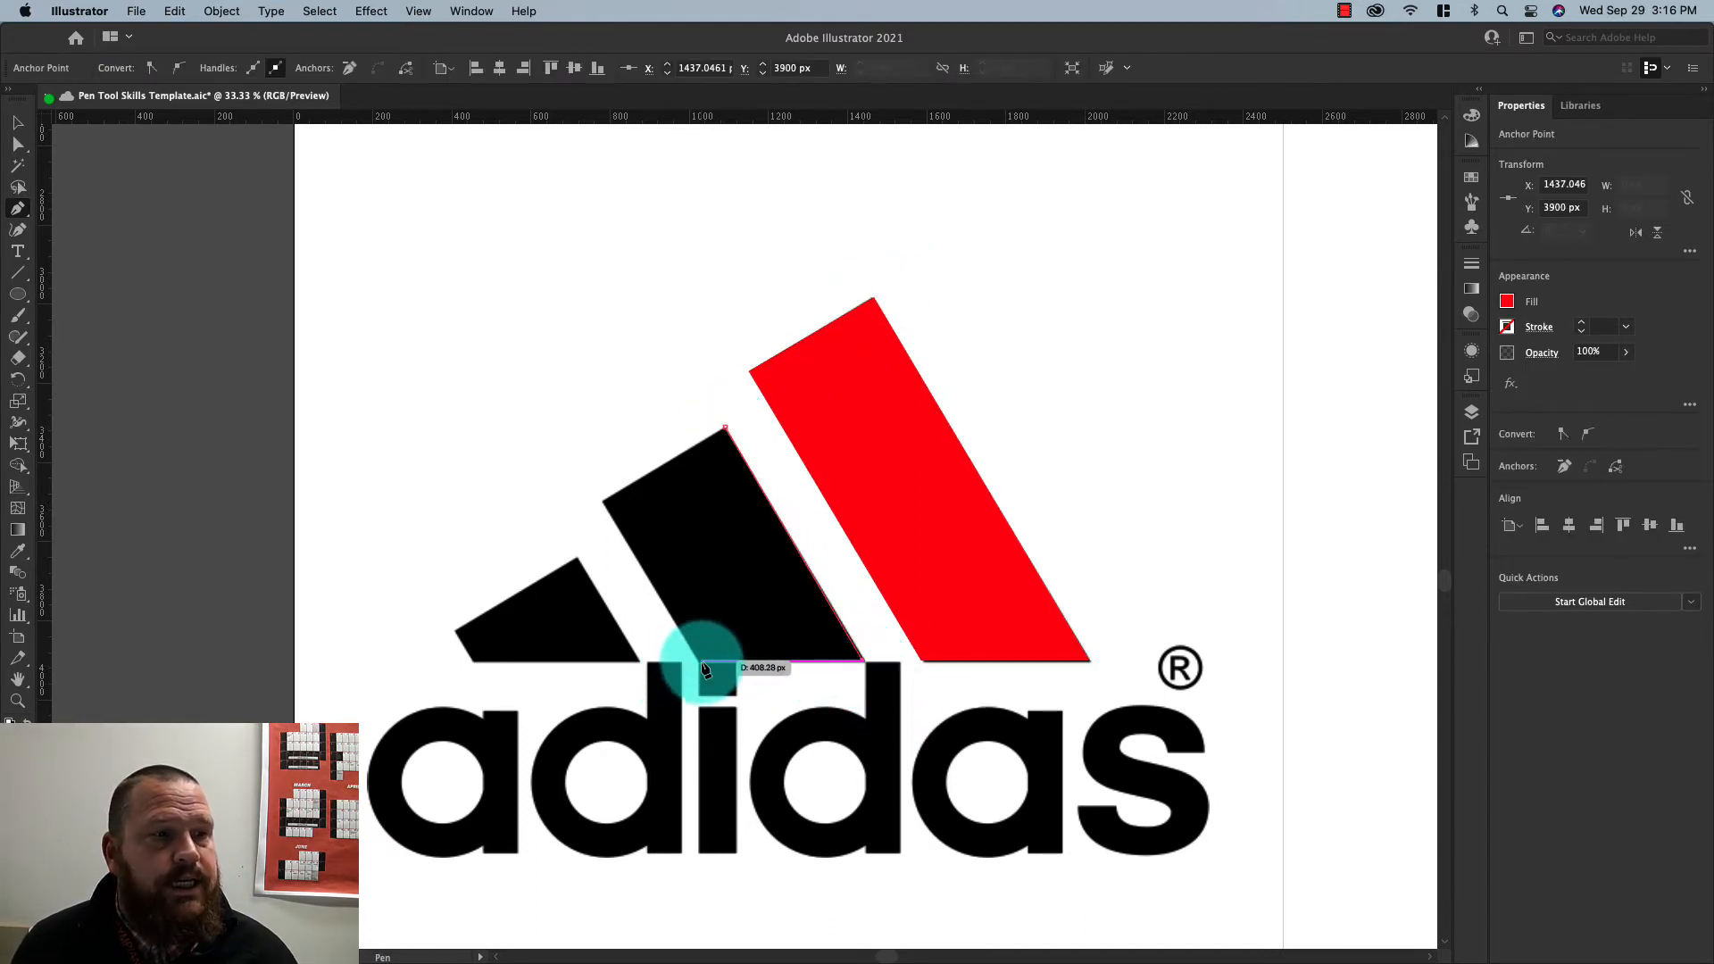
pyautogui.click(697, 663)
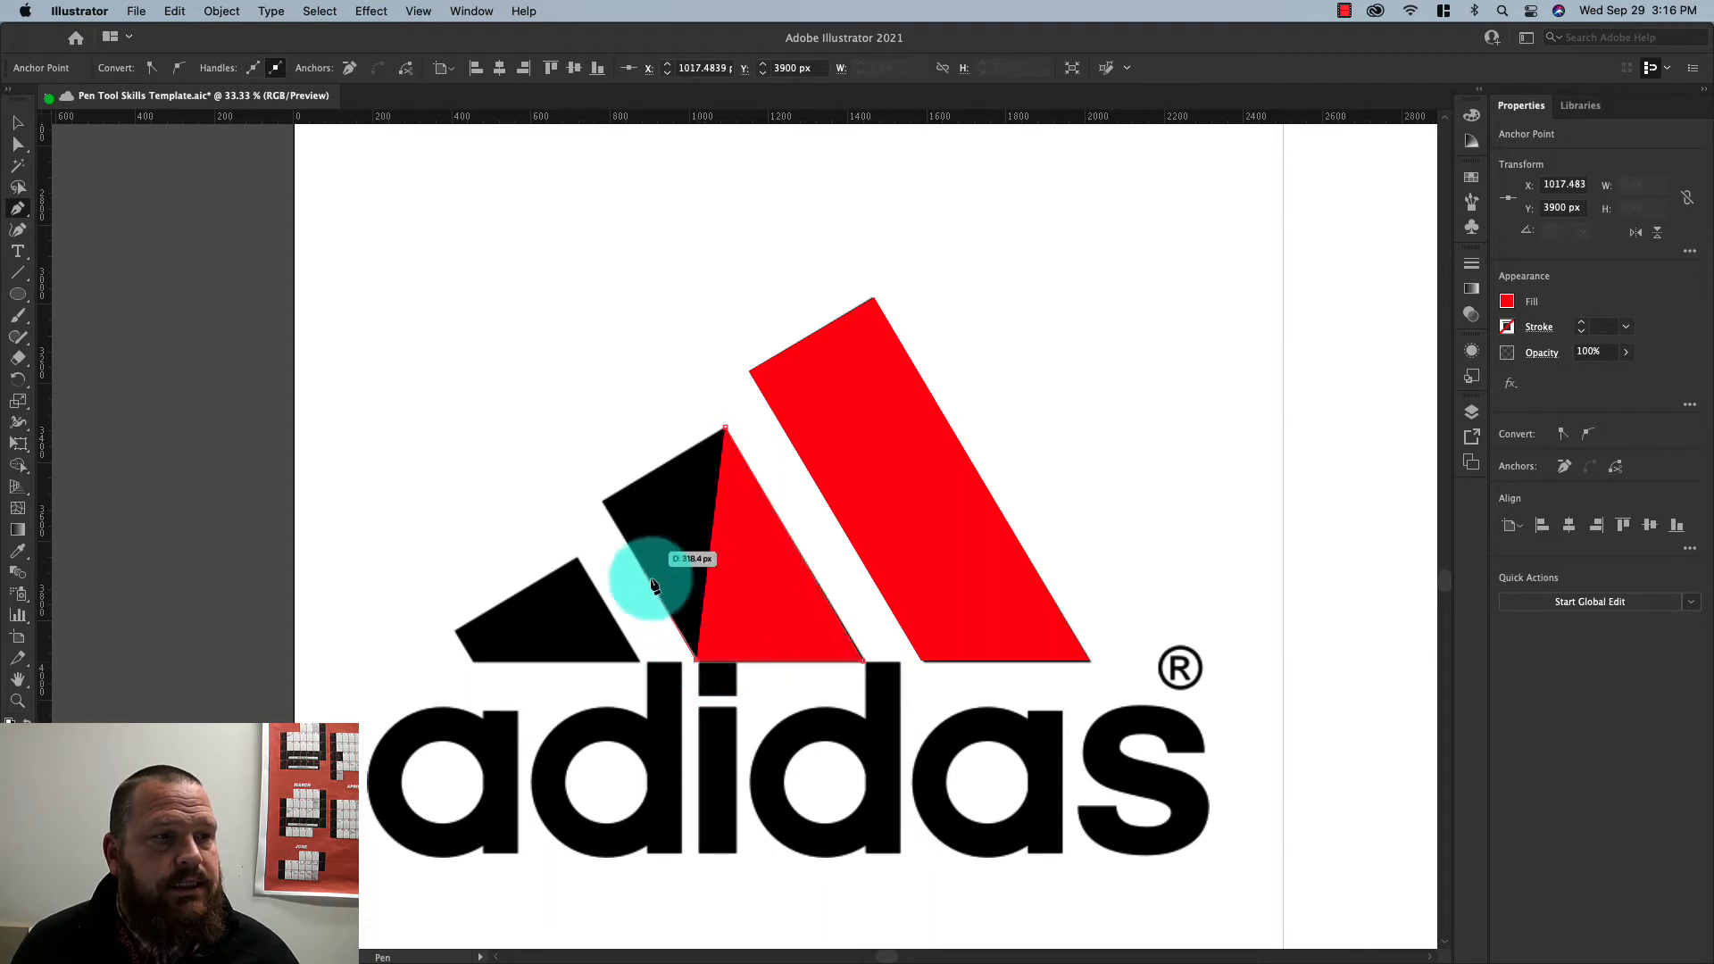
pyautogui.click(602, 504)
pyautogui.click(725, 431)
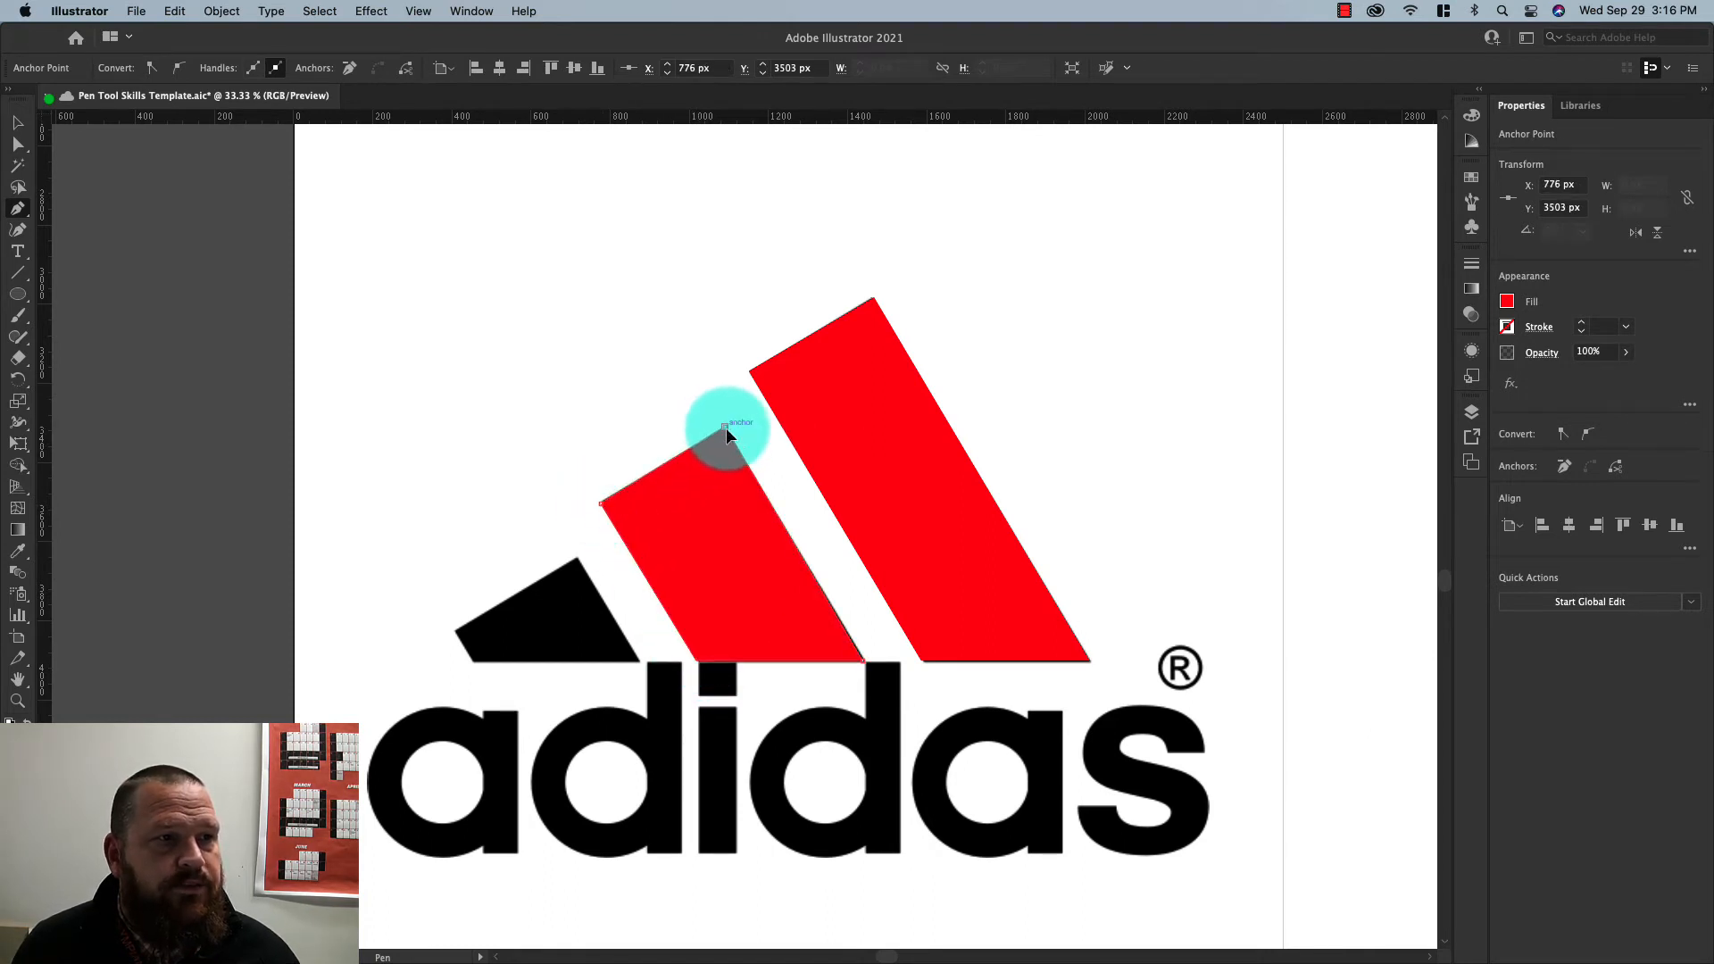
# Trace the adidas logo's smallest stripe with straight Pen segments and close the path at its top corner
pyautogui.click(574, 561)
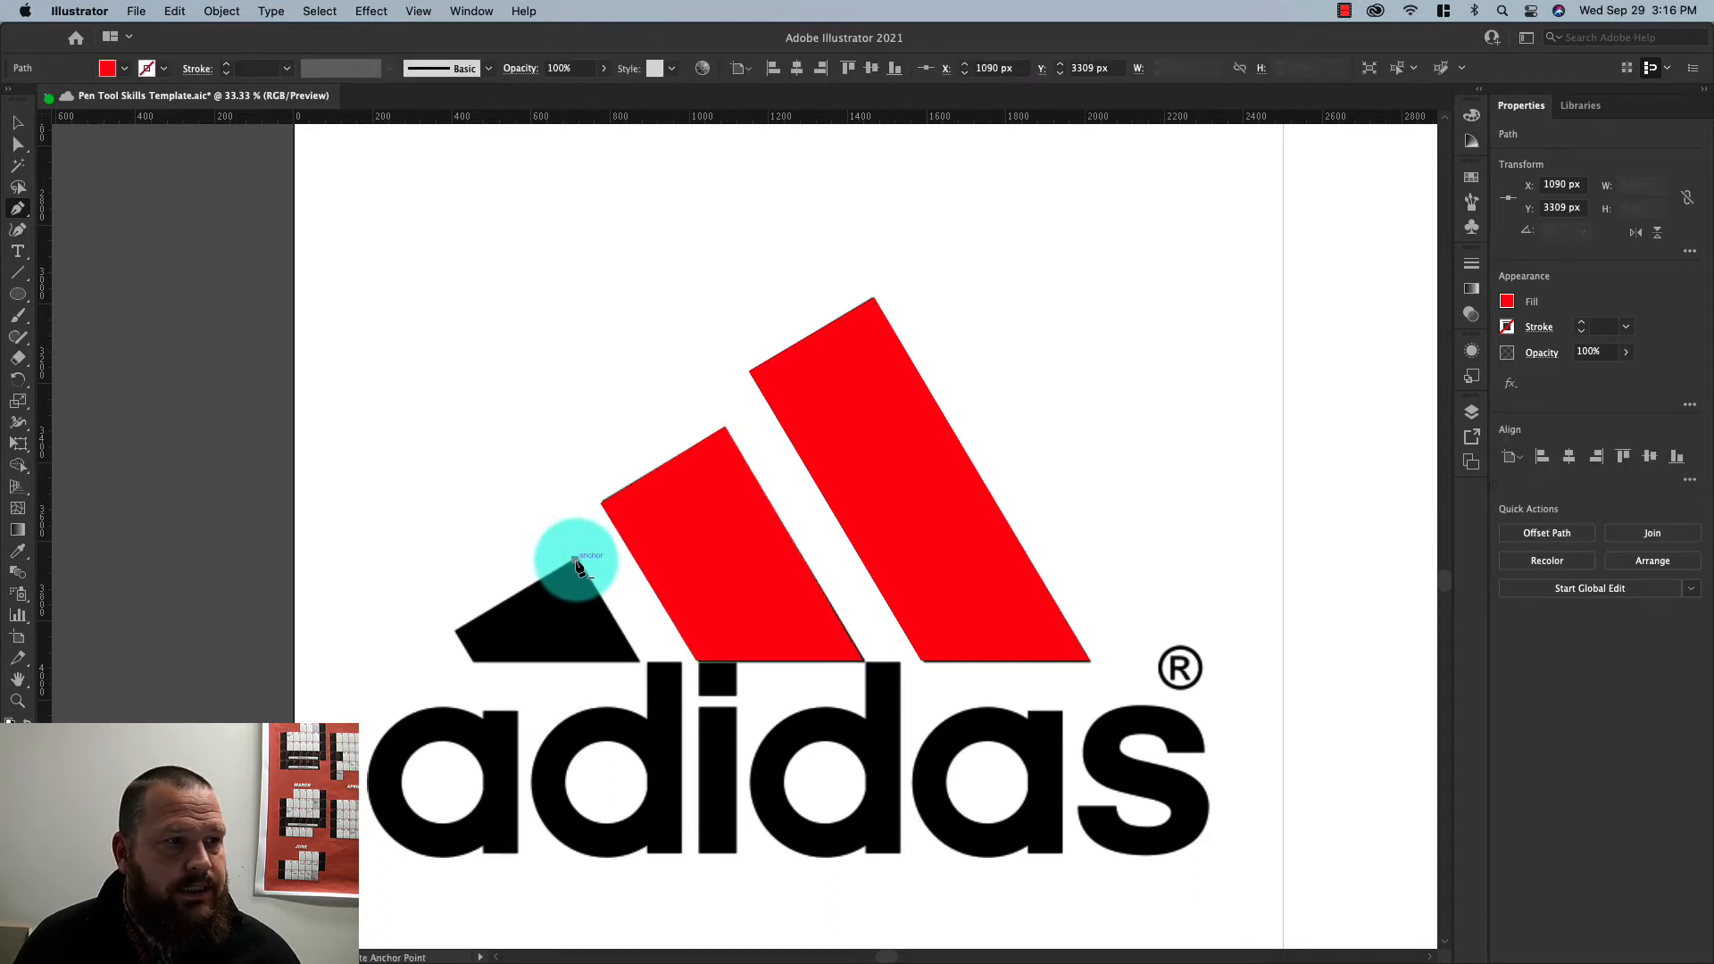
pyautogui.click(638, 662)
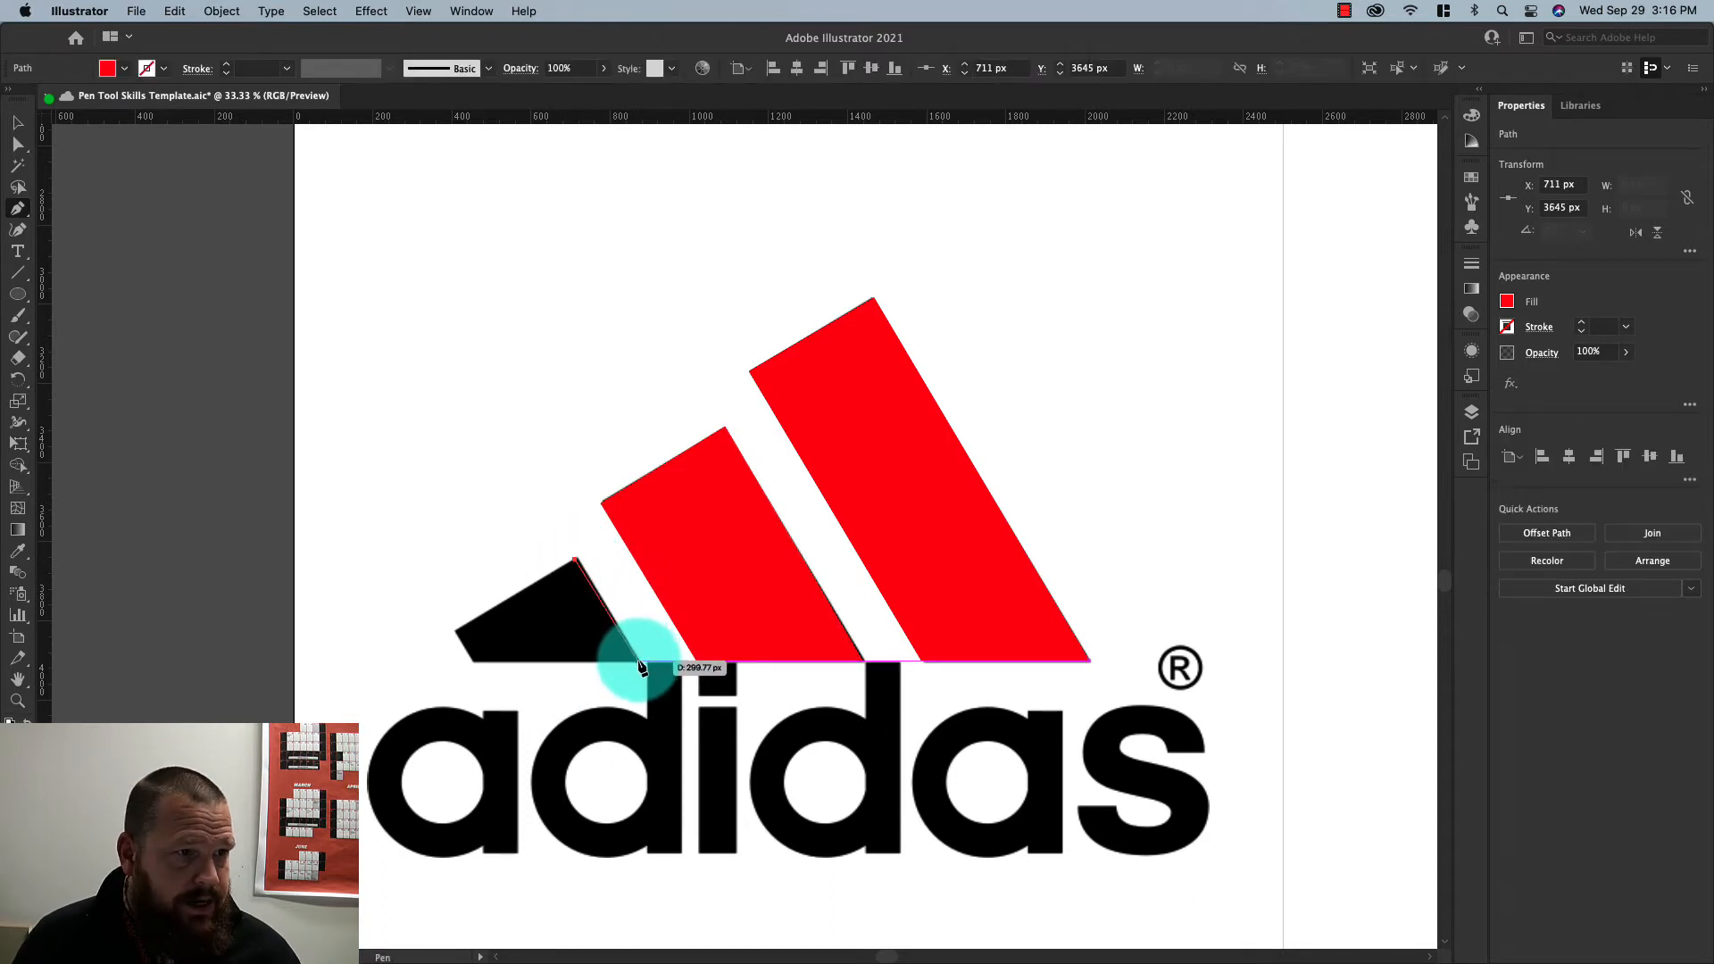
pyautogui.click(472, 663)
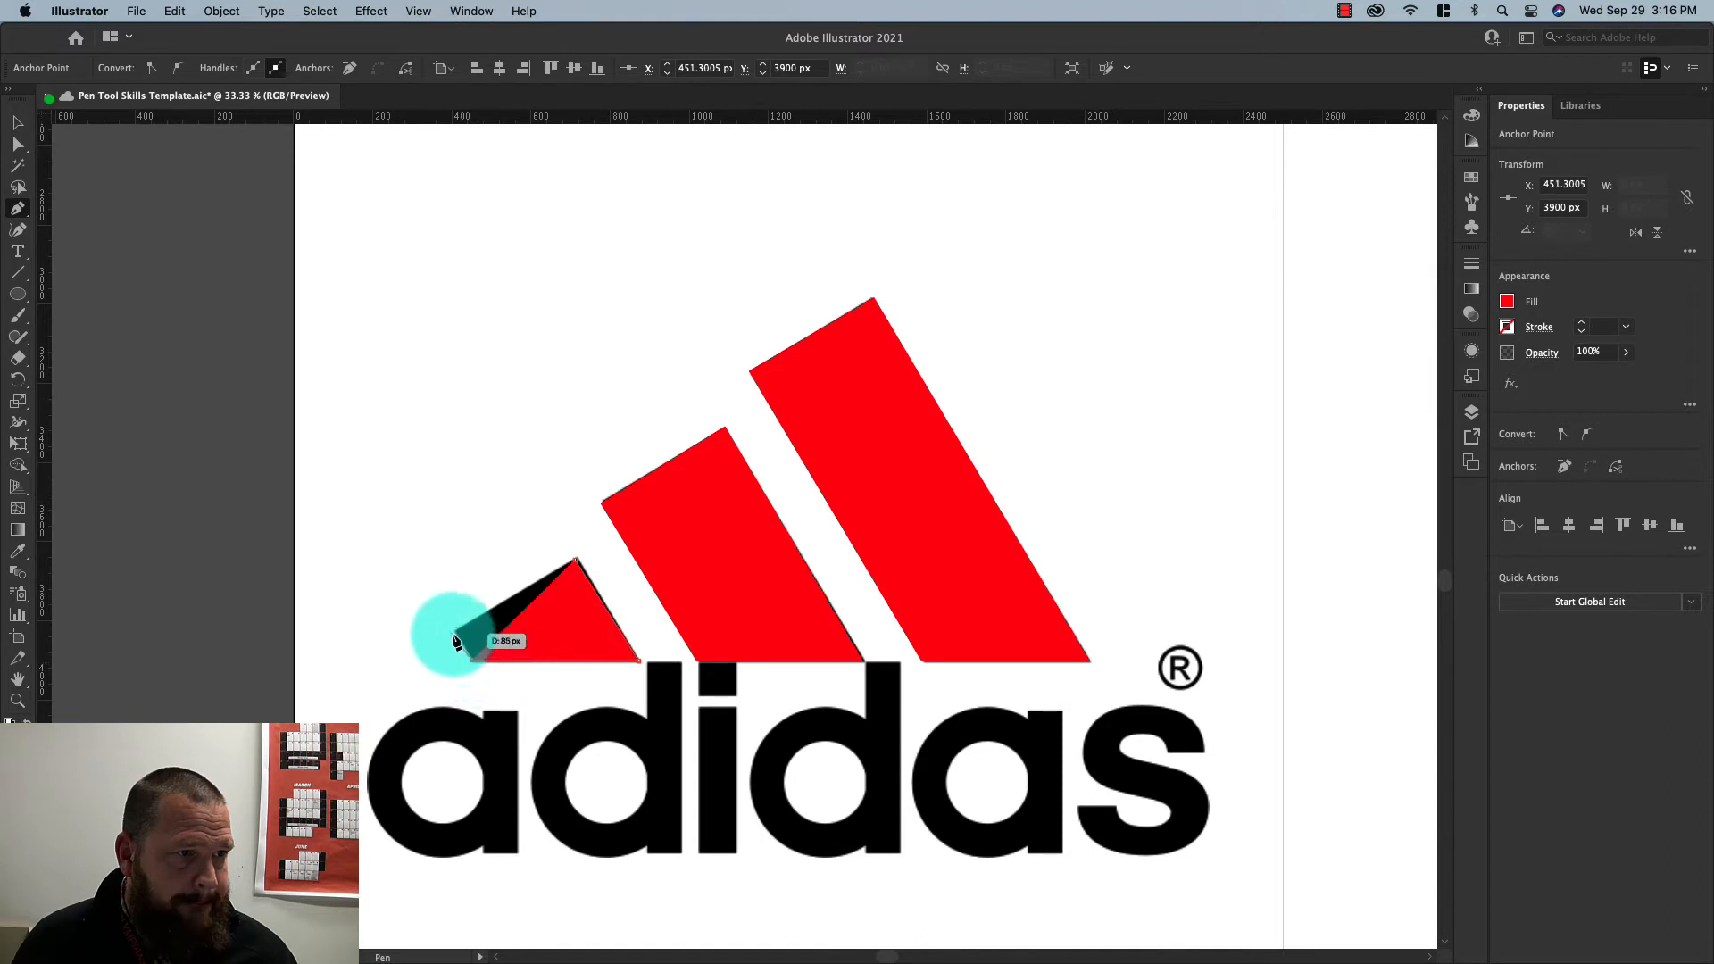
pyautogui.click(452, 631)
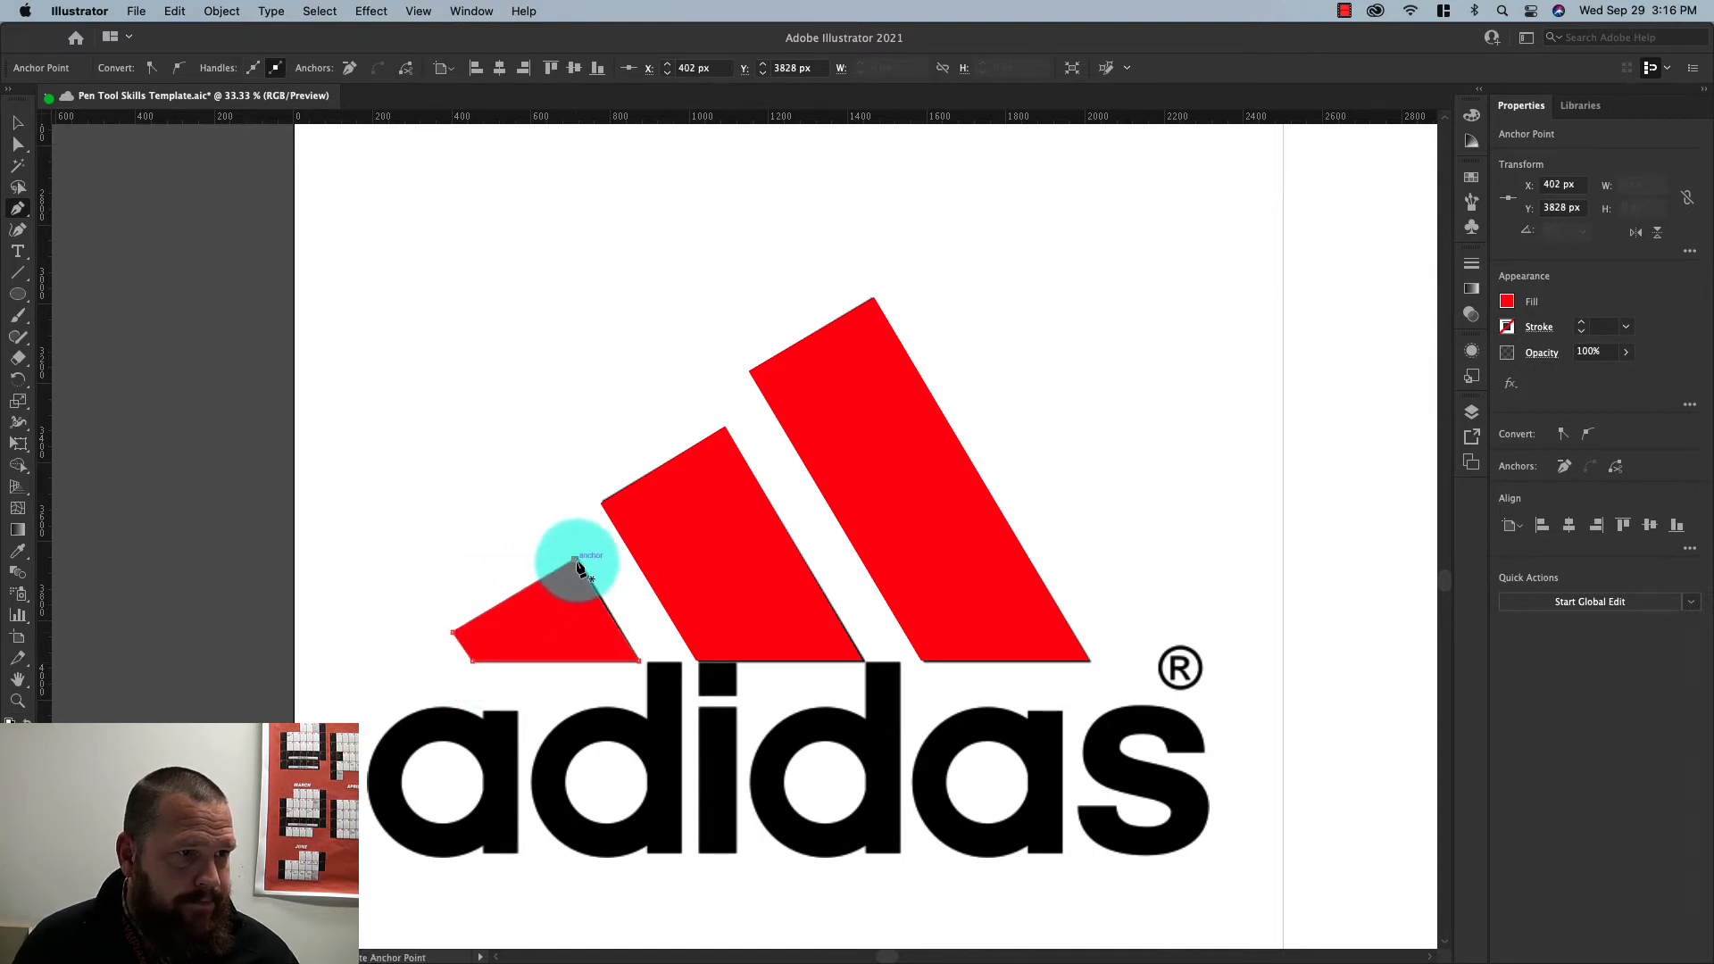
pyautogui.click(576, 562)
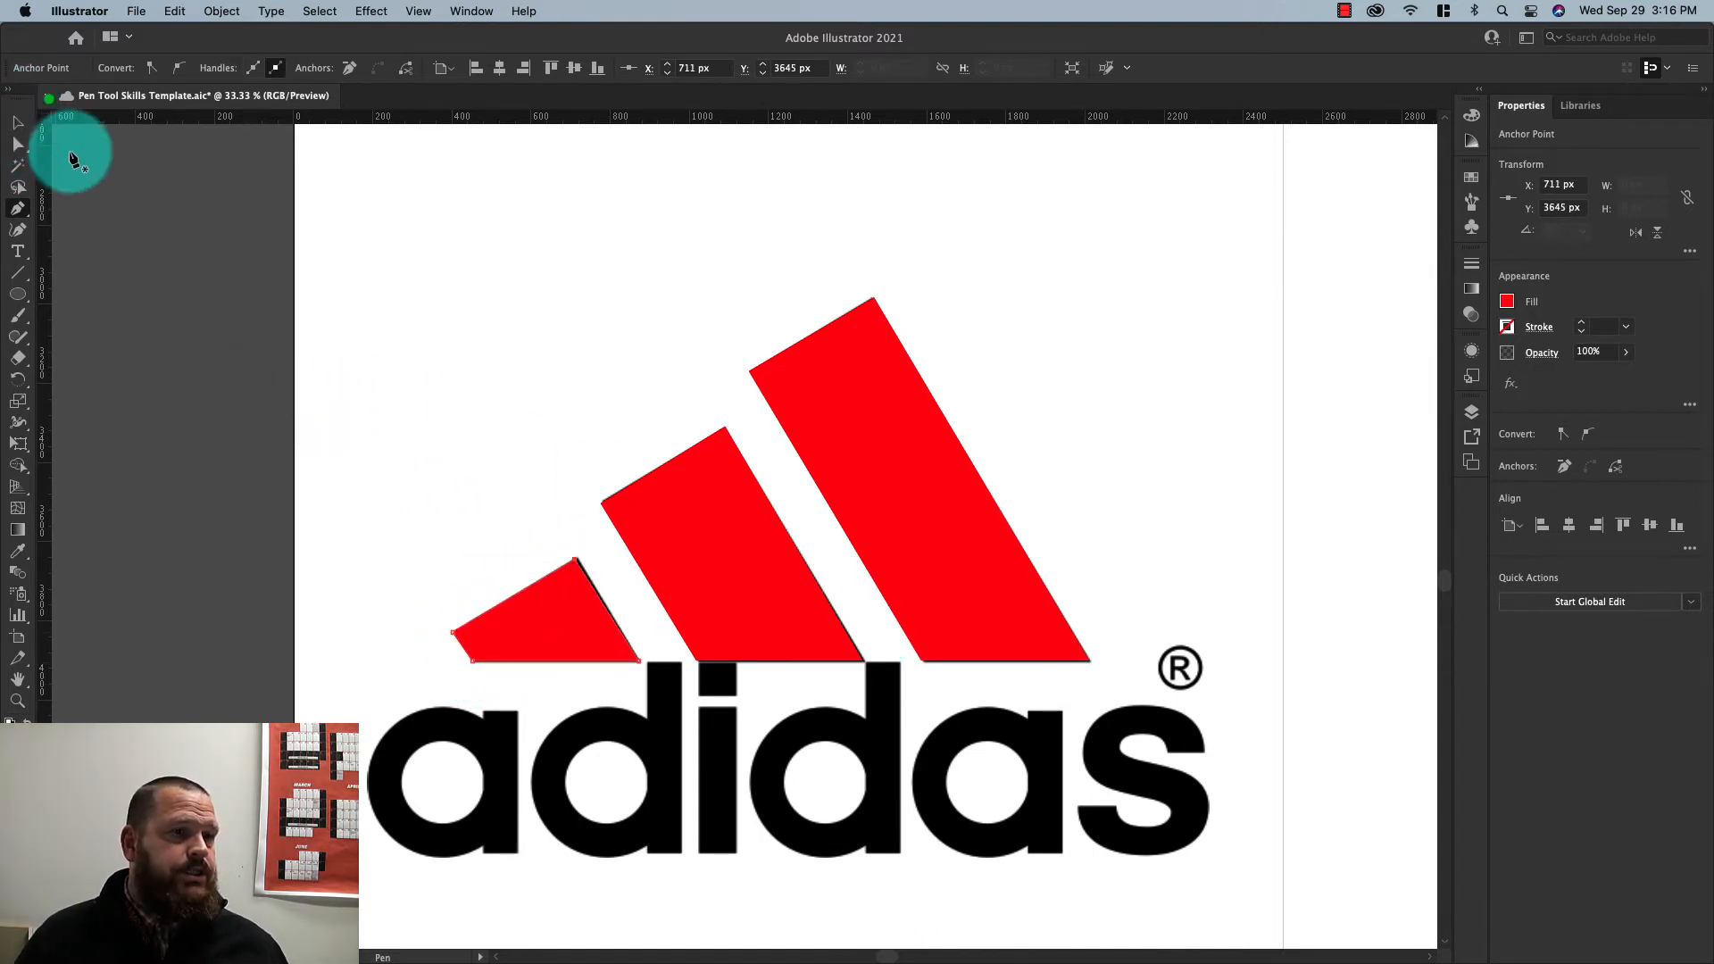
# Start tracing the first "a" of the adidas wordmark with the Pen tool, running straight segments around its stem to the lower notch
pyautogui.scroll(3, 428, 919)
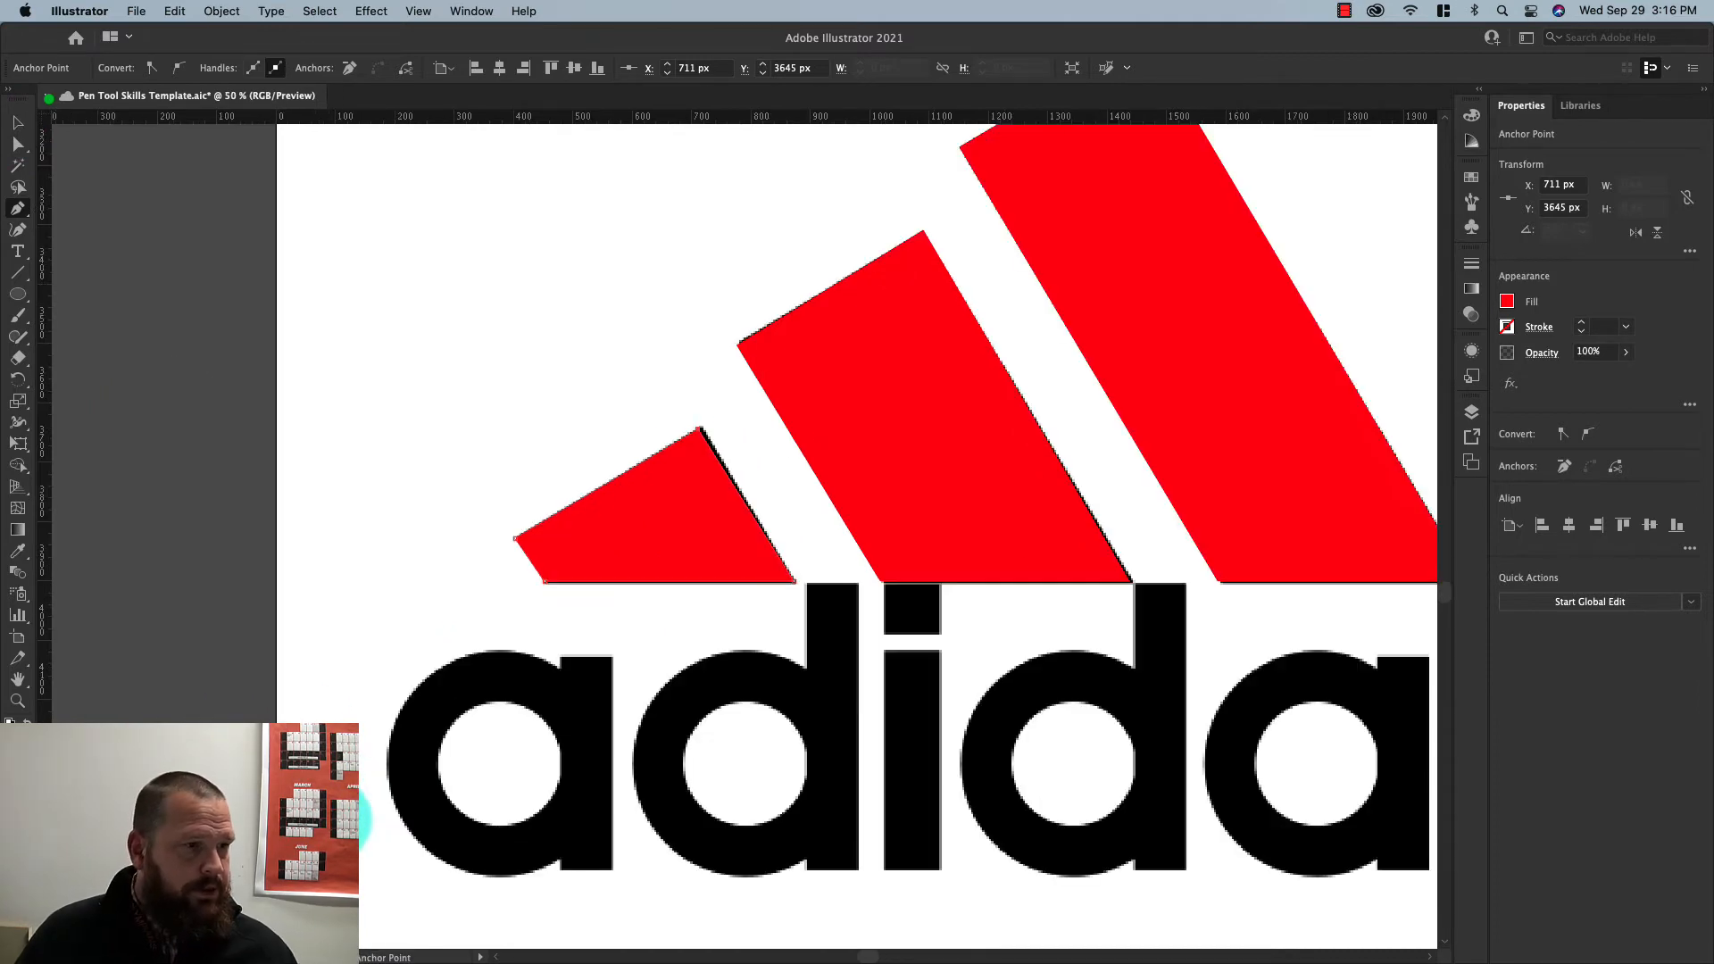
pyautogui.scroll(3, 538, 930)
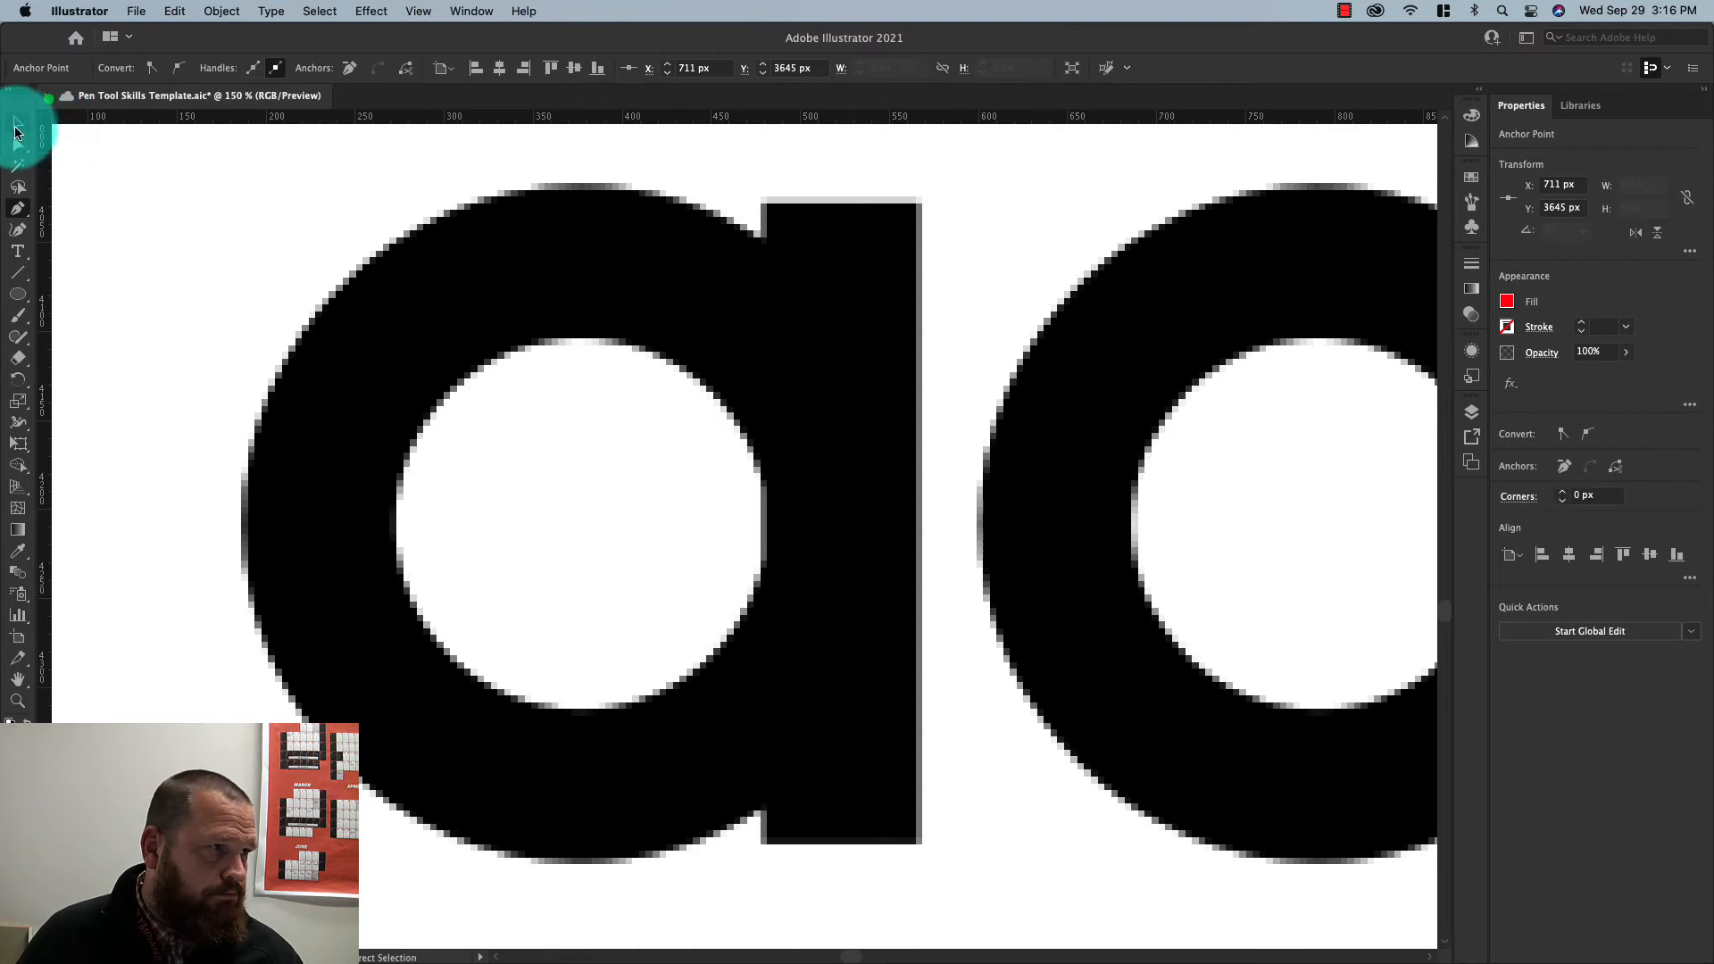
pyautogui.click(762, 202)
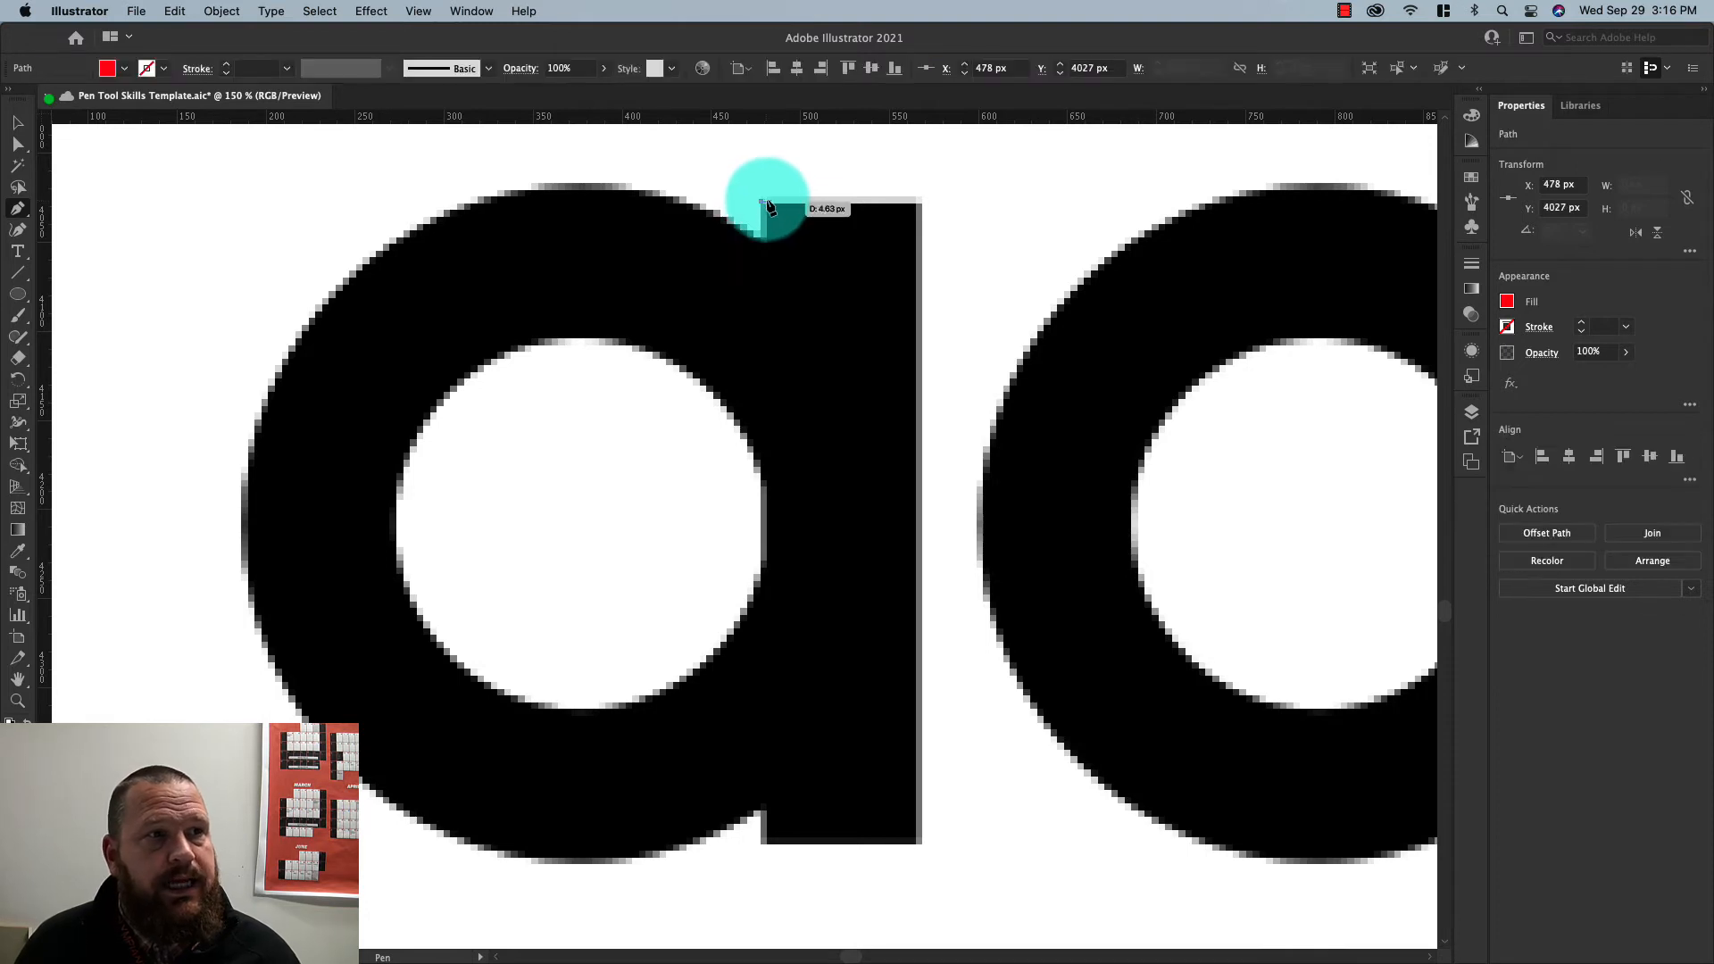
pyautogui.click(920, 203)
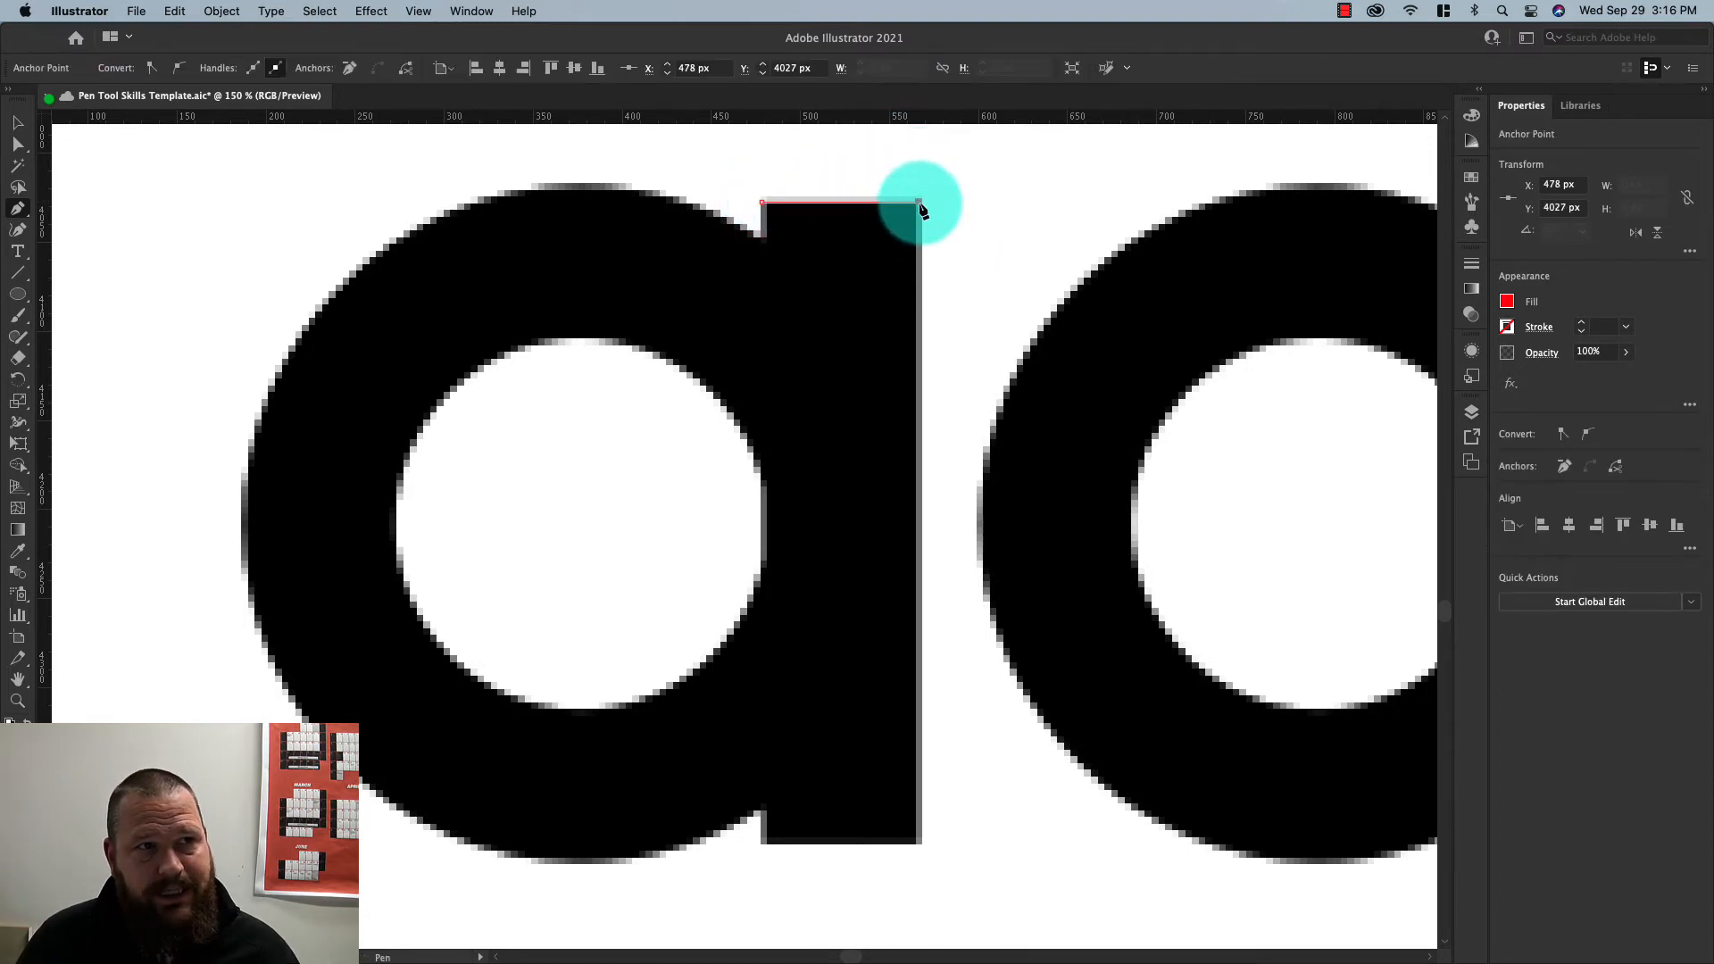
pyautogui.click(919, 842)
pyautogui.click(764, 844)
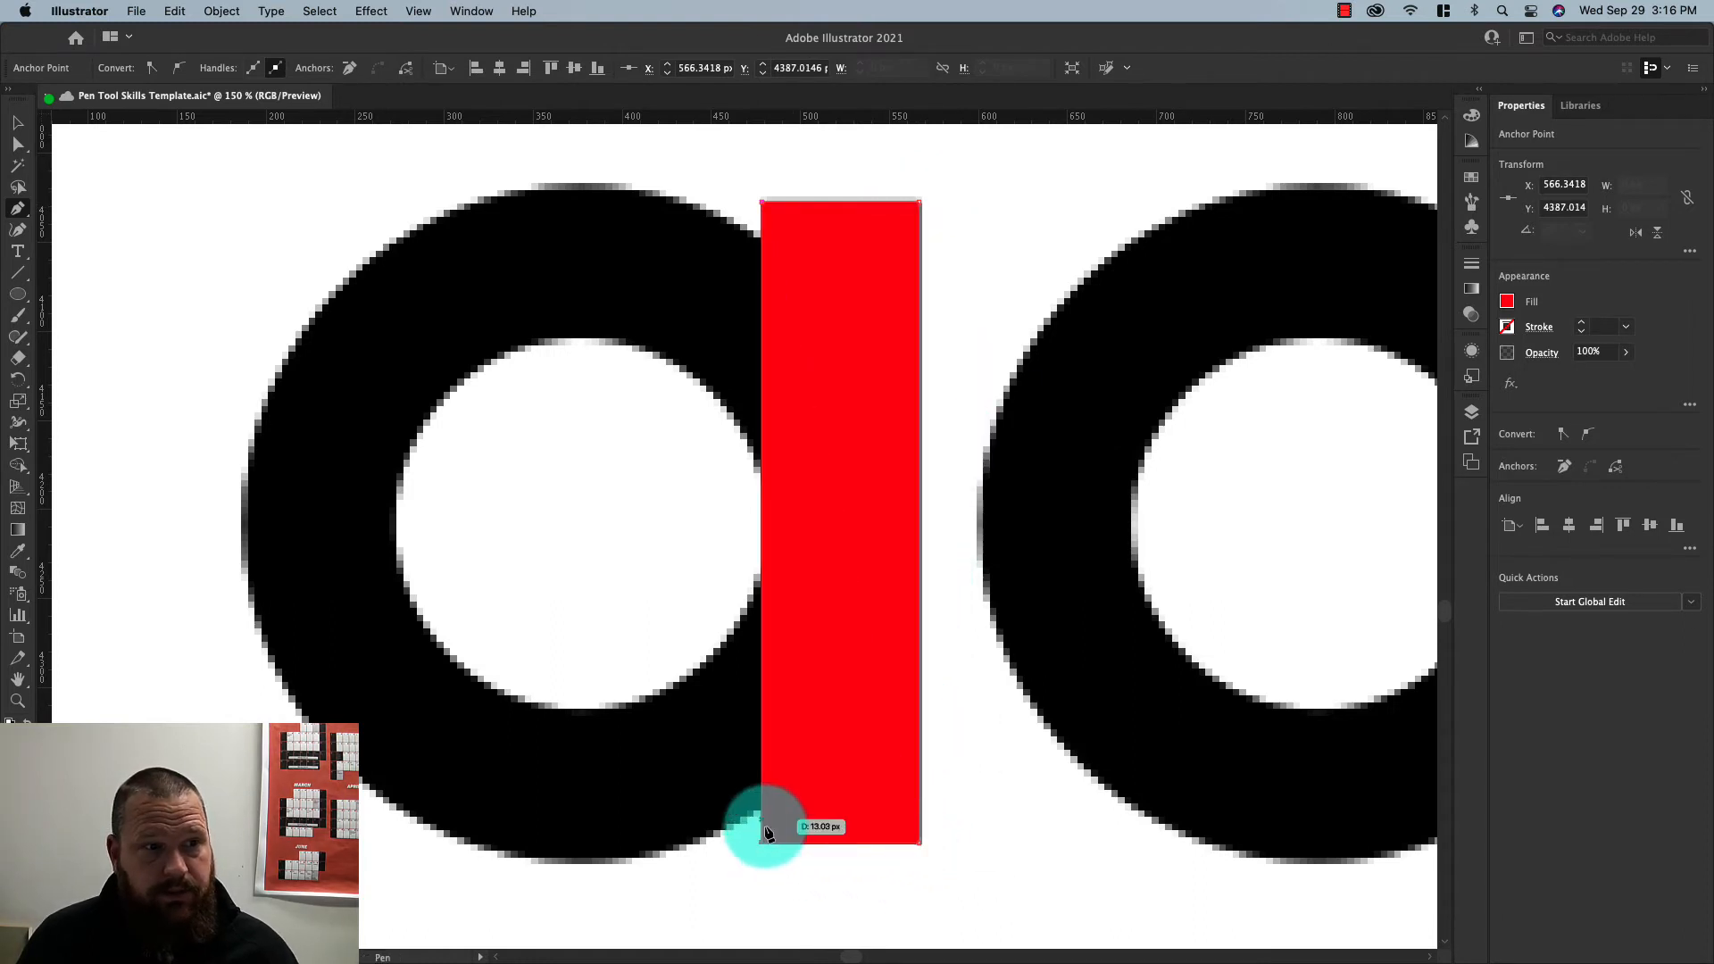
pyautogui.click(763, 809)
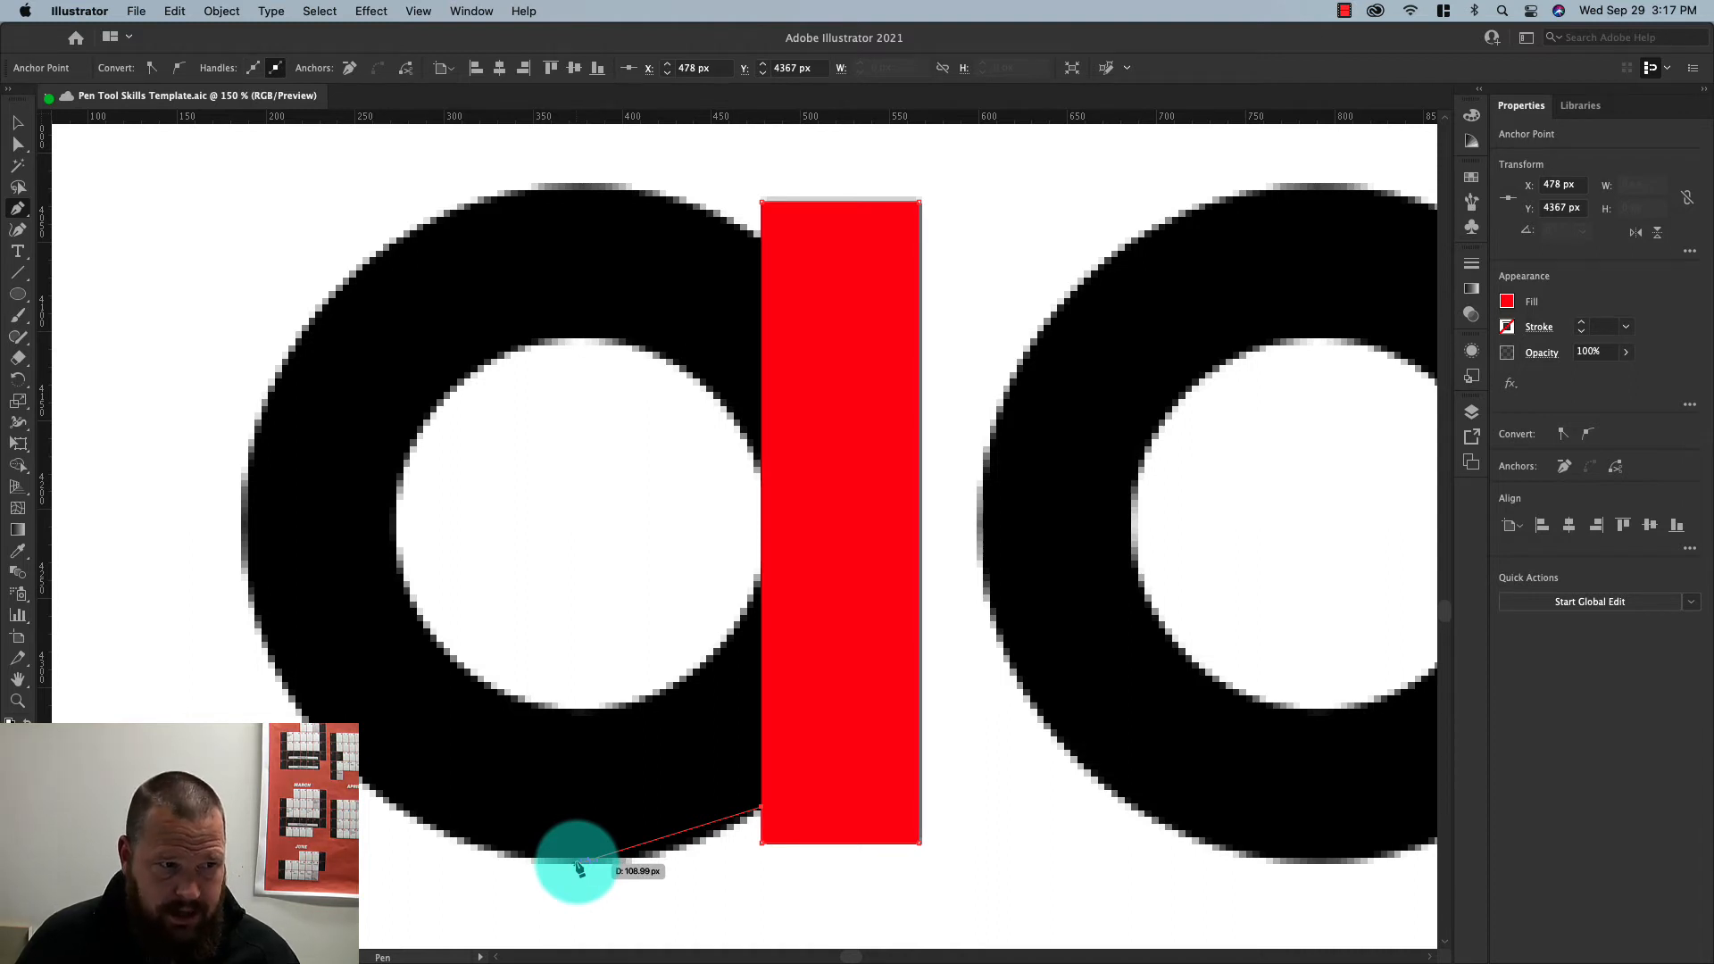
# Continue the path around the bowl of the "a" with smooth curve points at its lowest, leftmost and highest extremes
pyautogui.moveTo(578, 863); pyautogui.dragTo(577, 864)
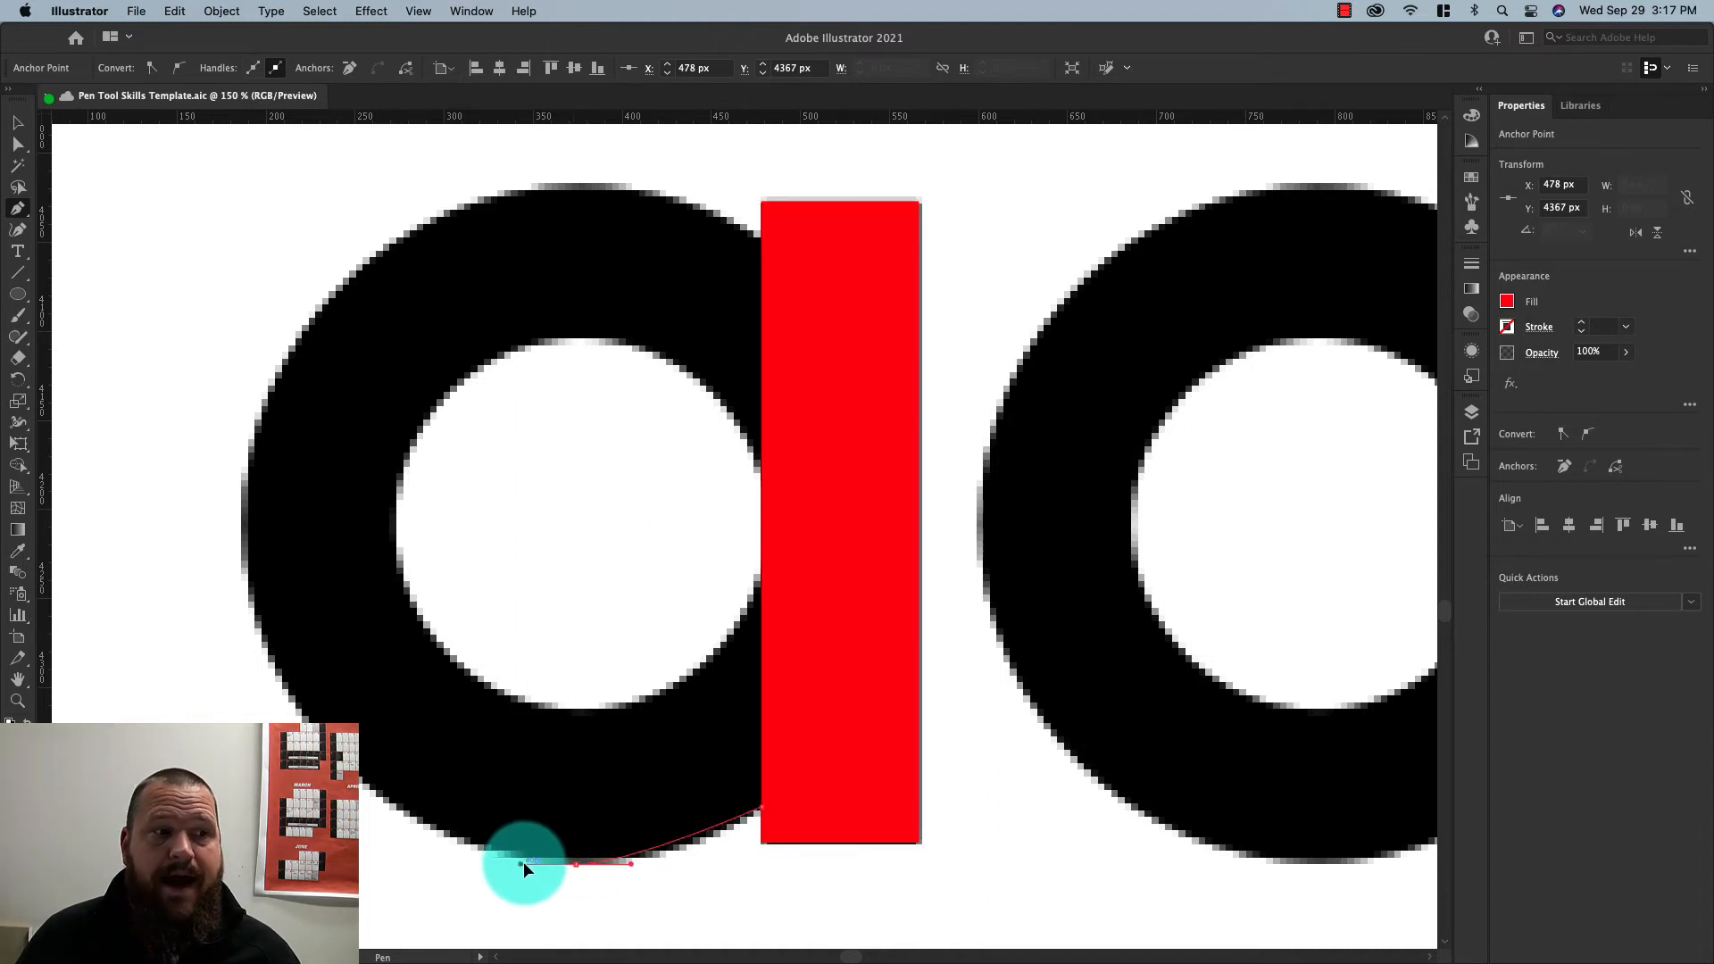
pyautogui.moveTo(460, 859)
pyautogui.mouseDown()
pyautogui.moveTo(427, 874)
pyautogui.moveTo(499, 817)
pyautogui.moveTo(448, 829)
pyautogui.moveTo(486, 821)
pyautogui.moveTo(509, 773)
pyautogui.moveTo(496, 843)
pyautogui.moveTo(440, 837)
pyautogui.mouseUp()
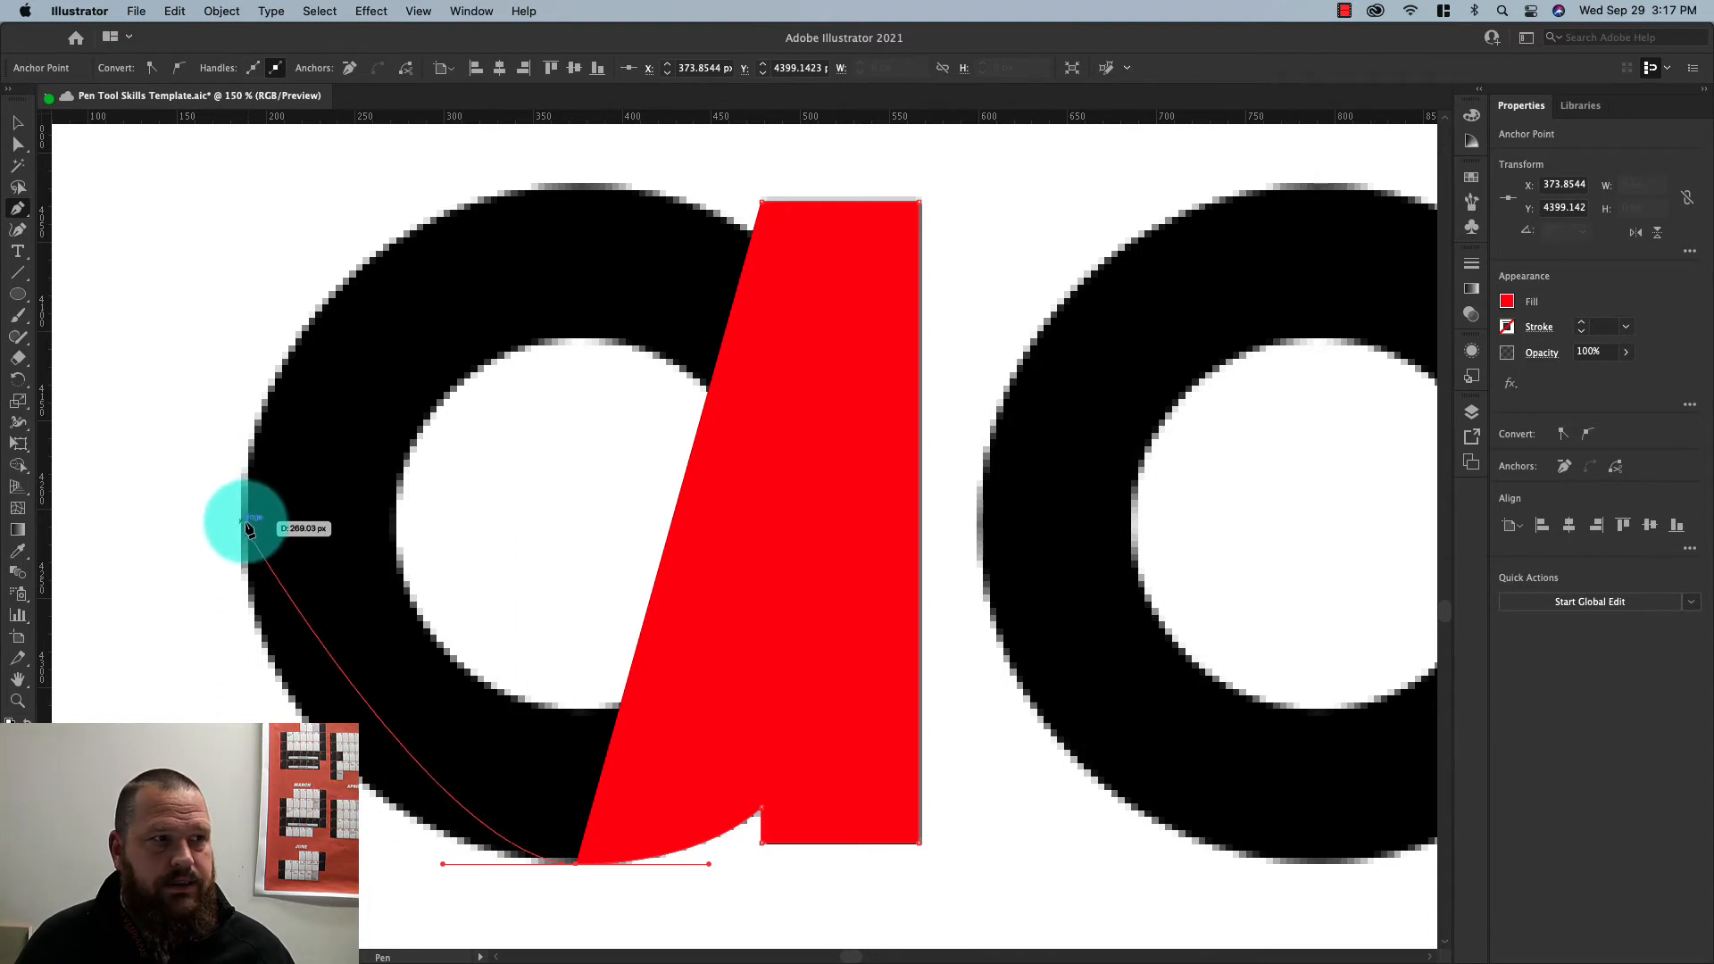
pyautogui.moveTo(242, 523); pyautogui.dragTo(252, 340)
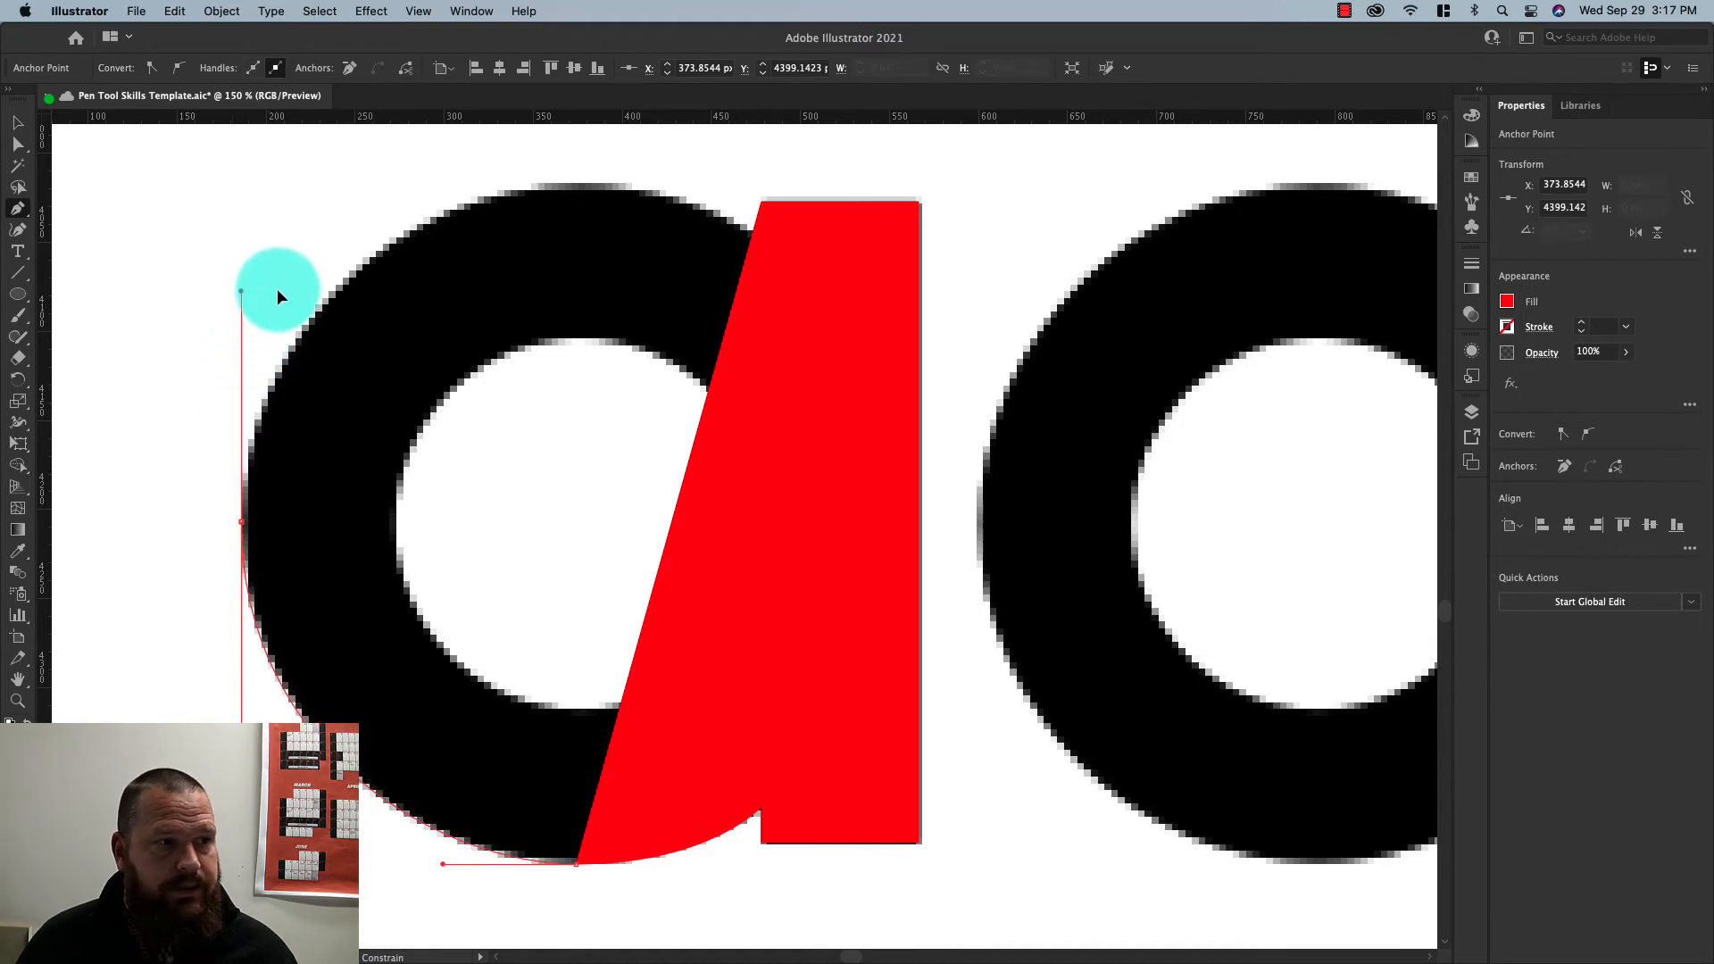
pyautogui.moveTo(278, 294); pyautogui.dragTo(277, 288)
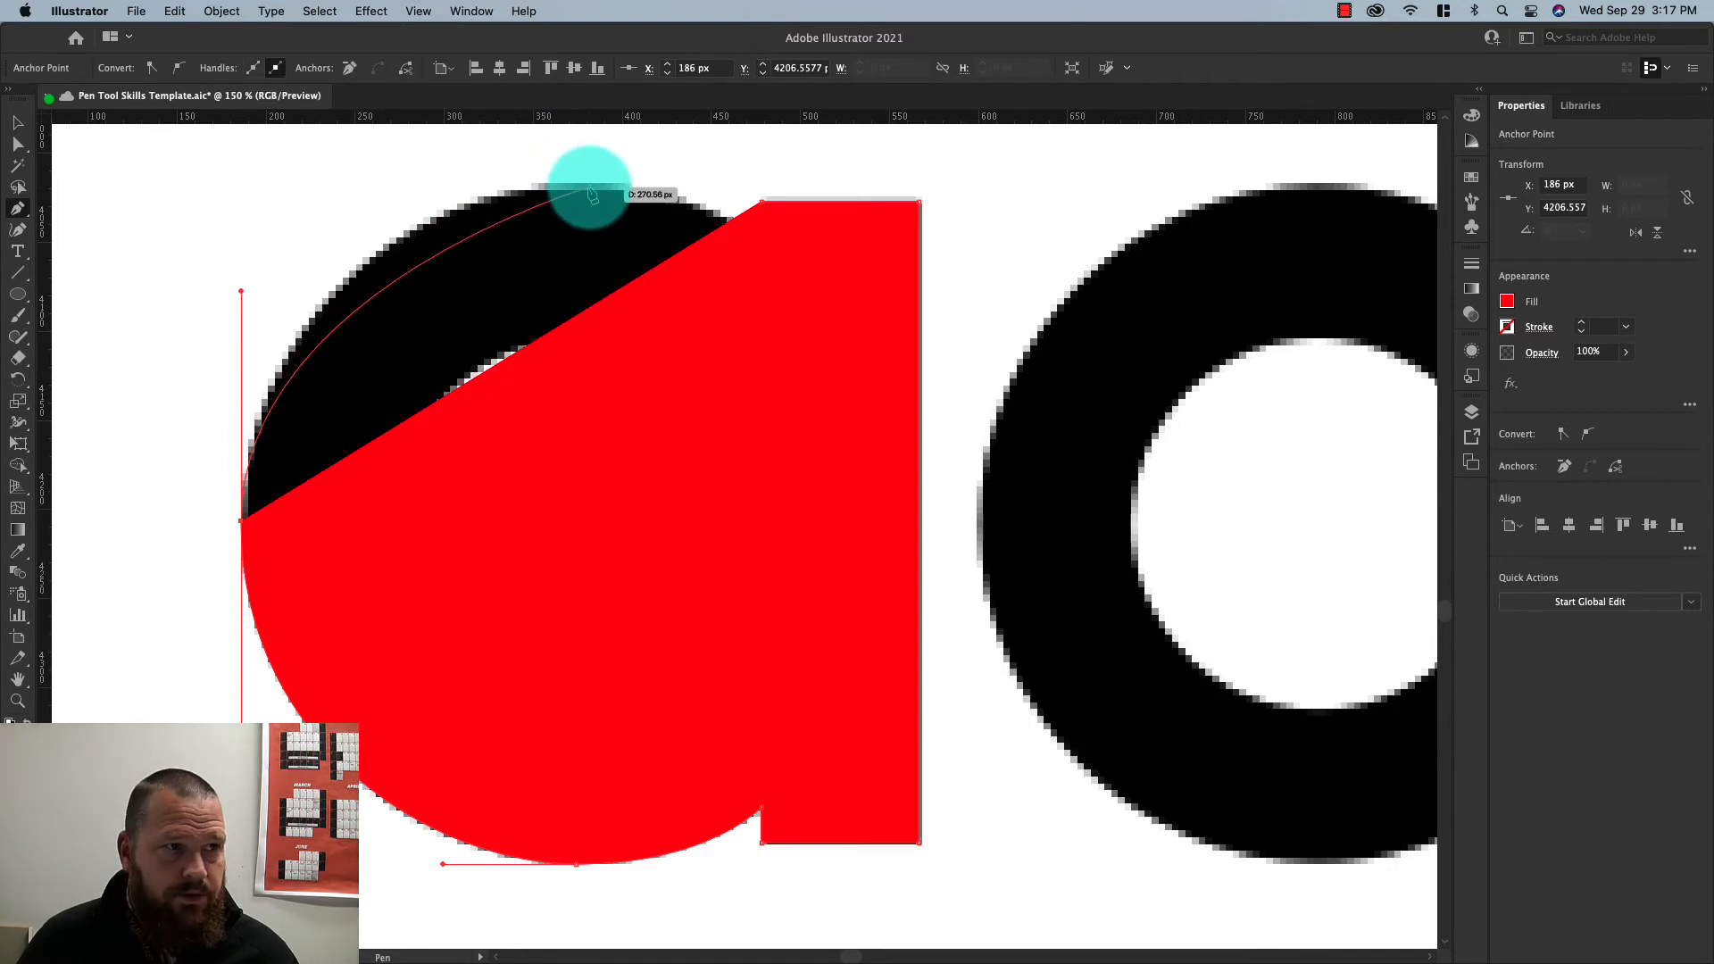
pyautogui.moveTo(589, 188); pyautogui.dragTo(747, 190)
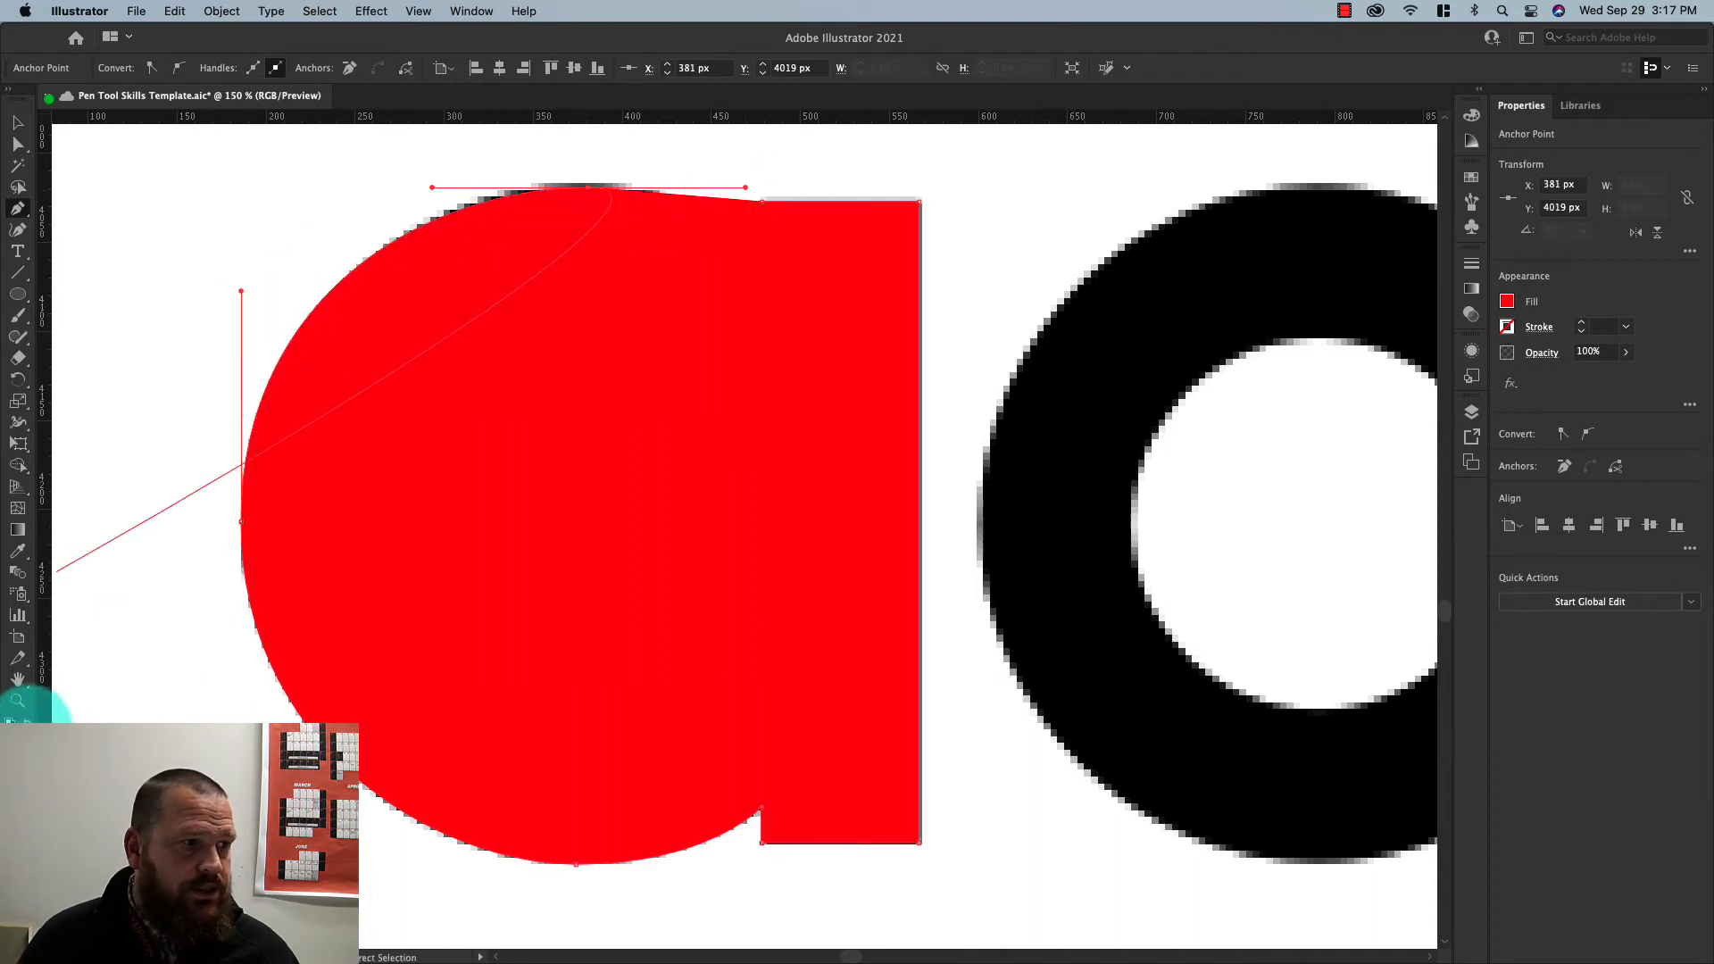
# Swap the path's fill and stroke to an outline, curve it to the upper notch of the "a", and close it at the starting corner
pyautogui.click(28, 723)
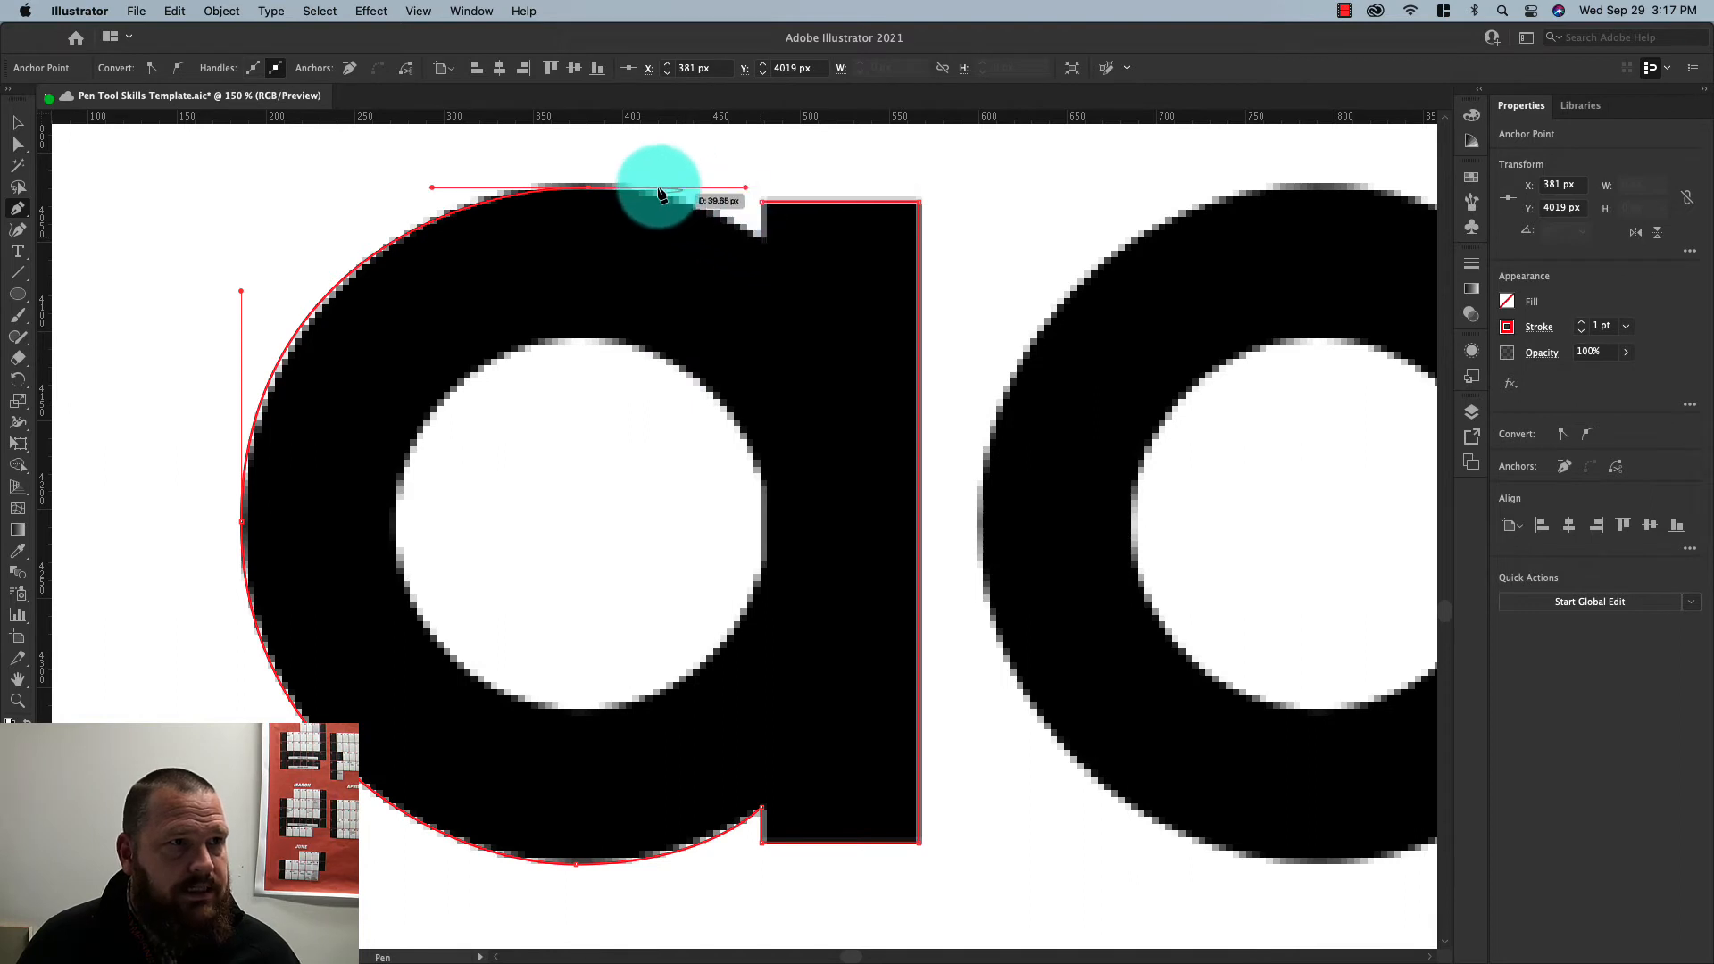
pyautogui.click(768, 259)
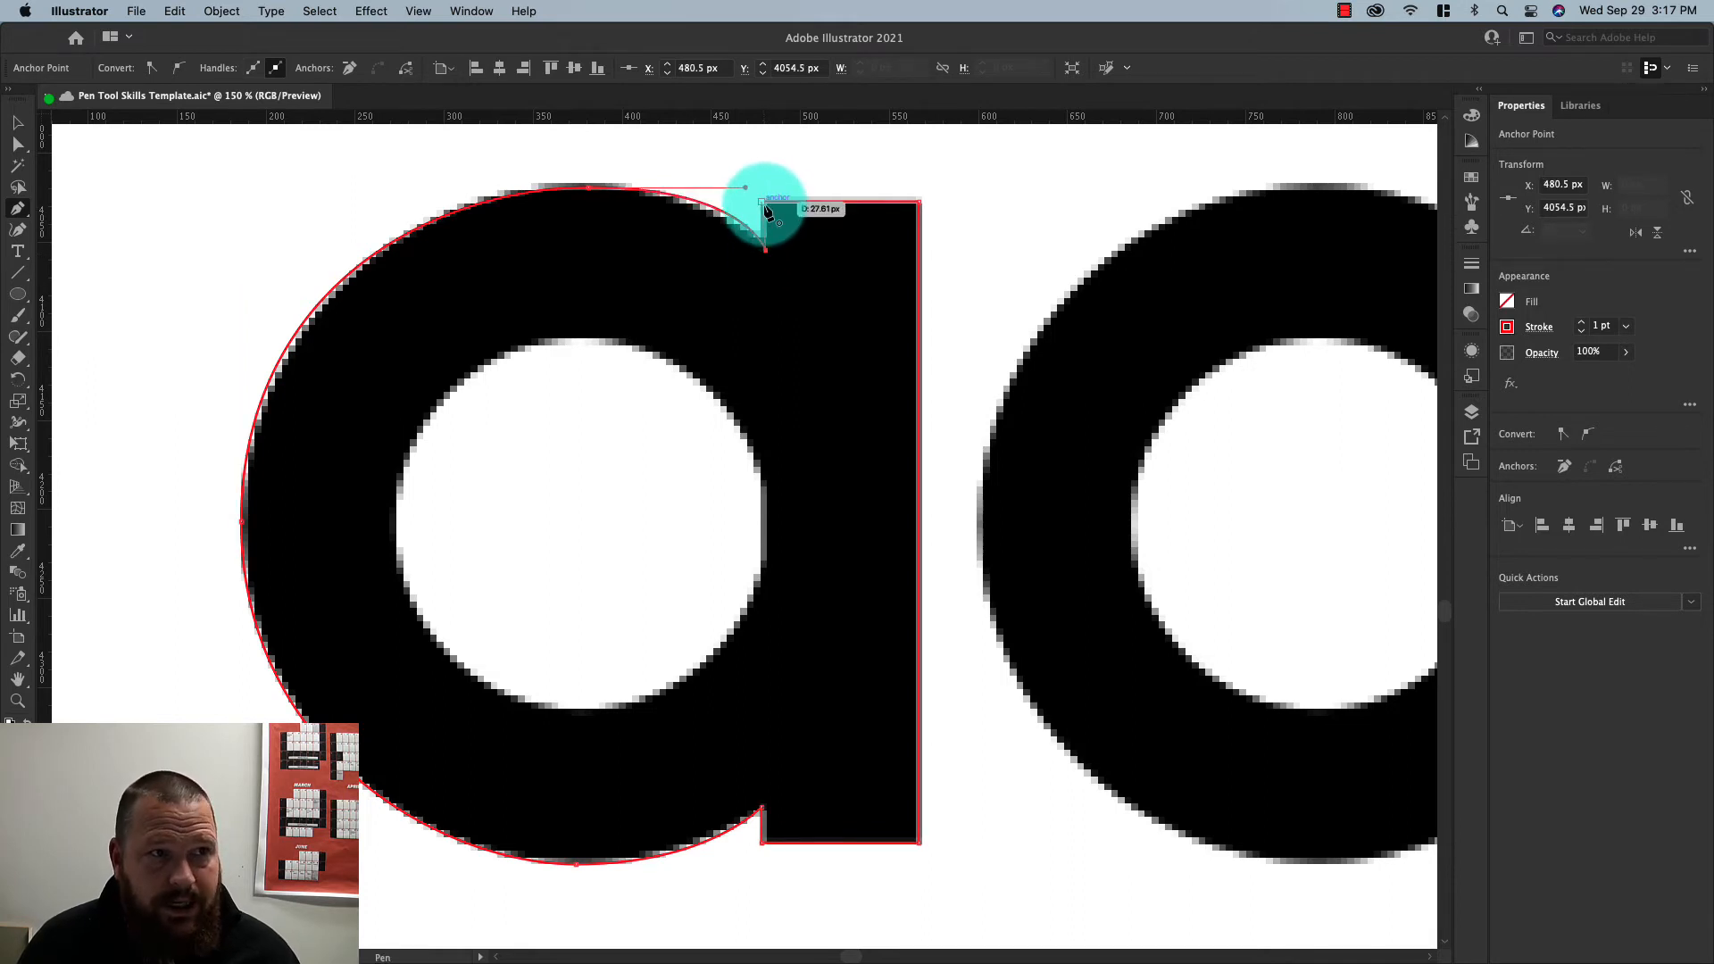
pyautogui.click(763, 203)
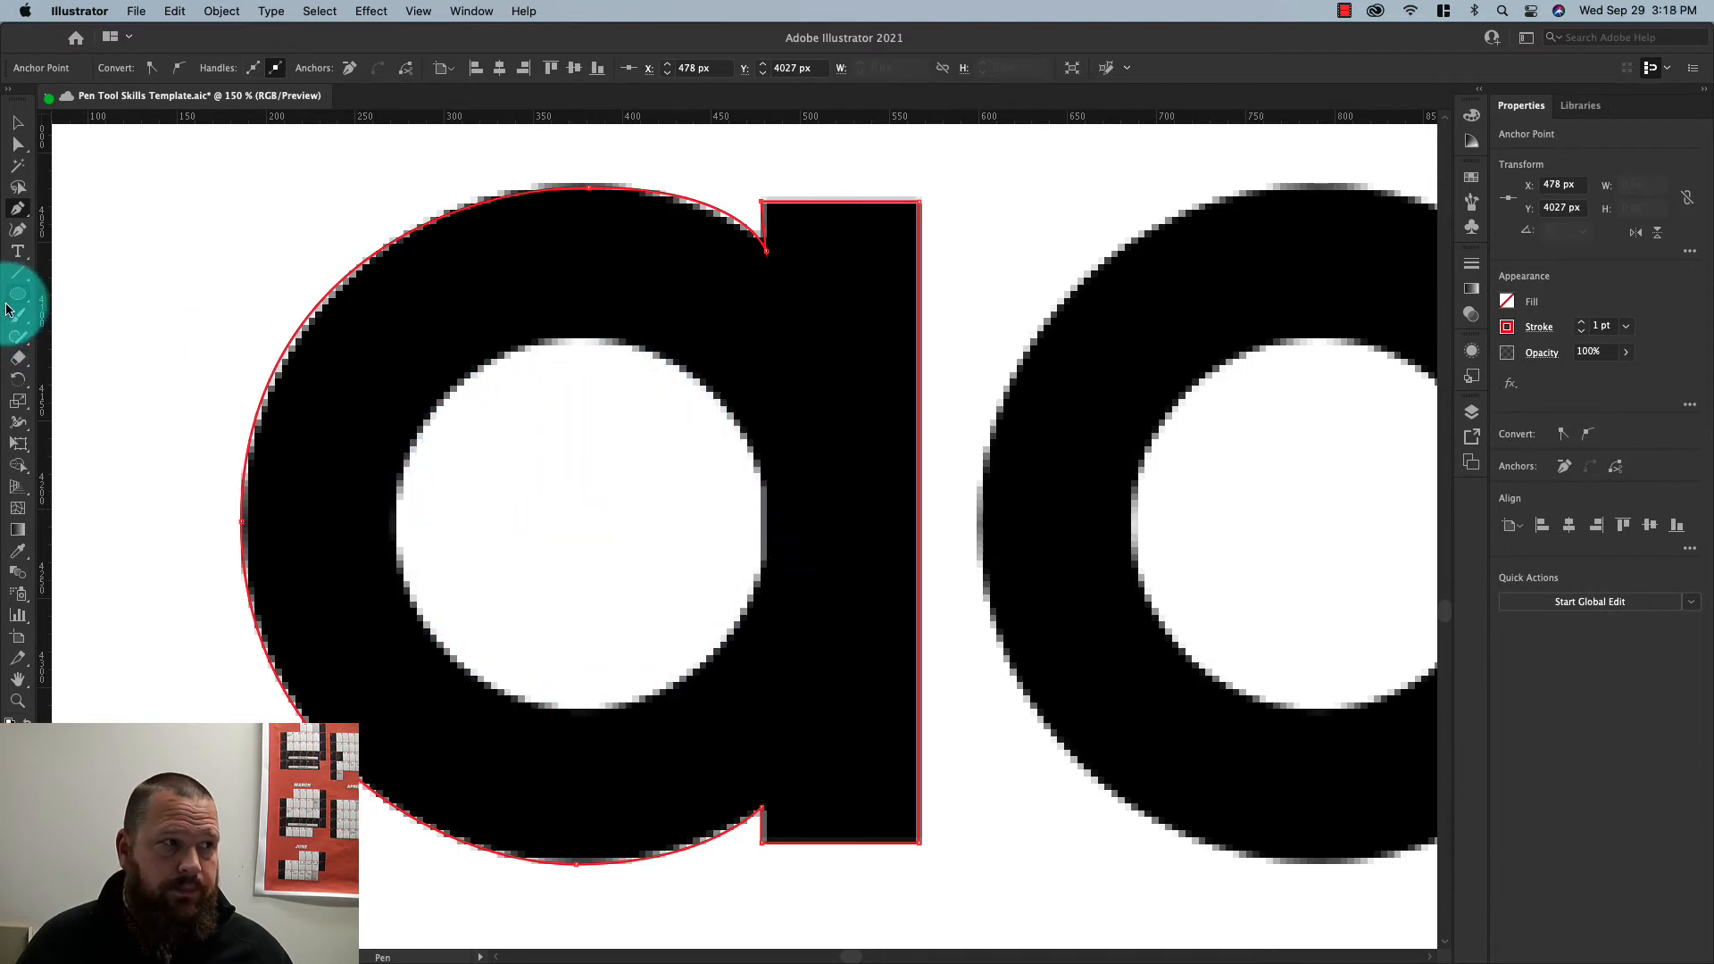
# Draw a circle about 208 px across over the counter of the "a", centred on the hole, and fill it red
pyautogui.press('a')
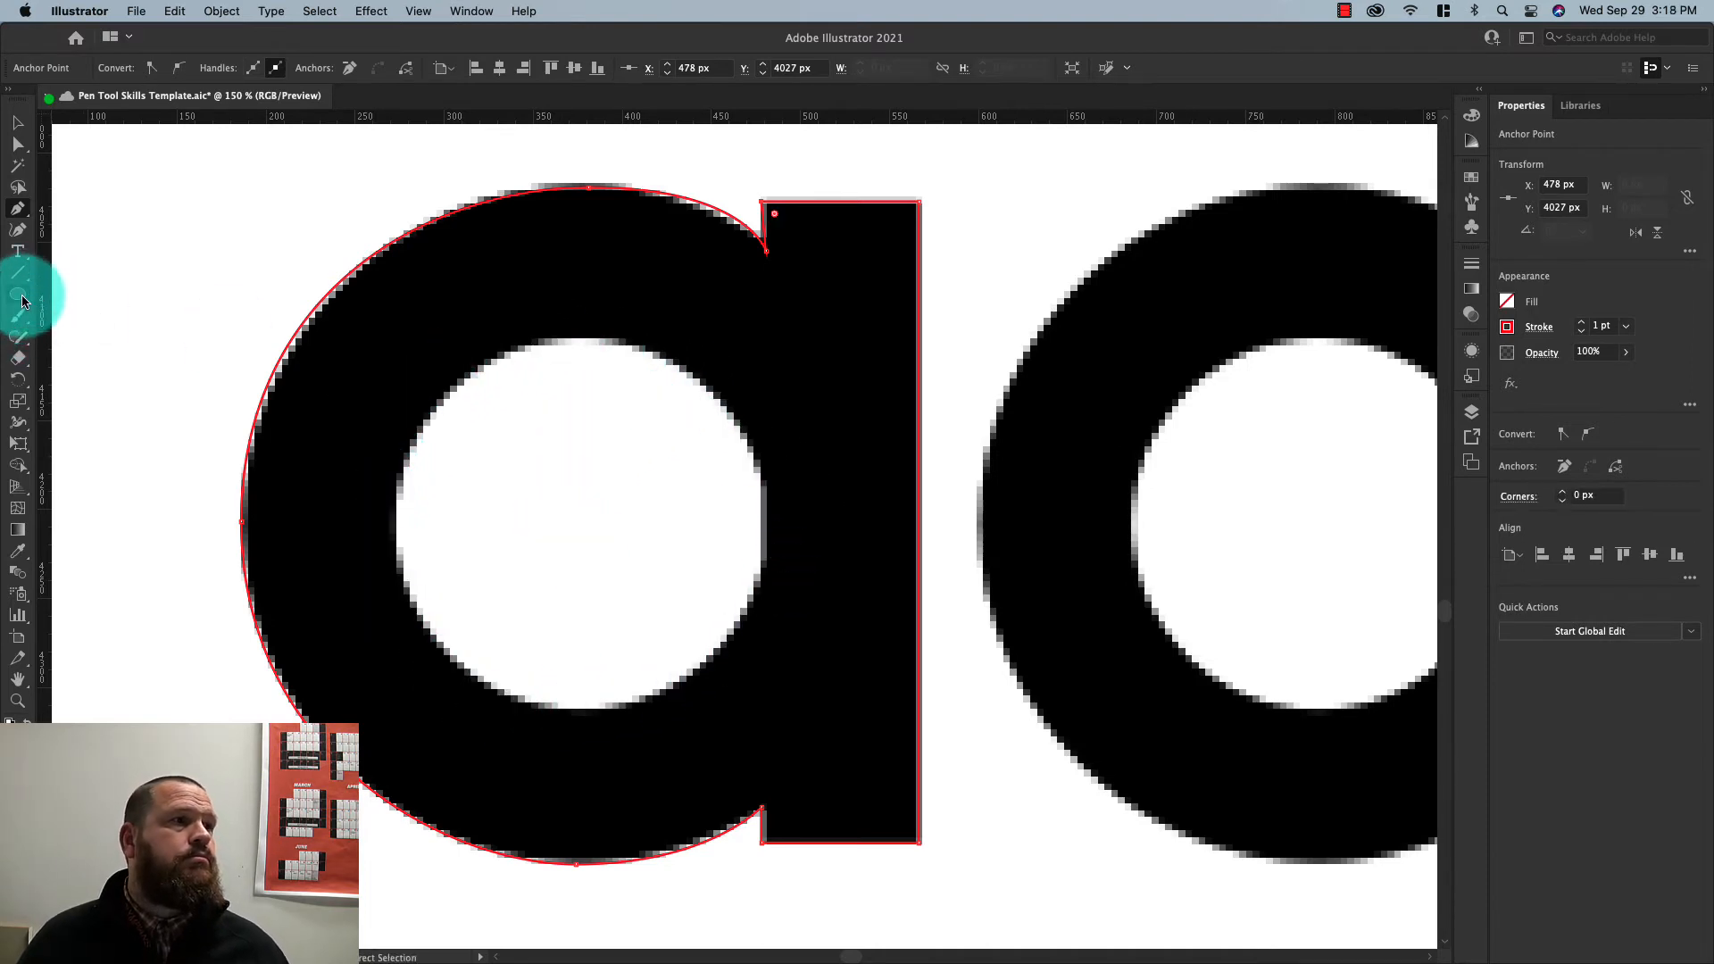
pyautogui.moveTo(21, 300); pyautogui.dragTo(94, 345)
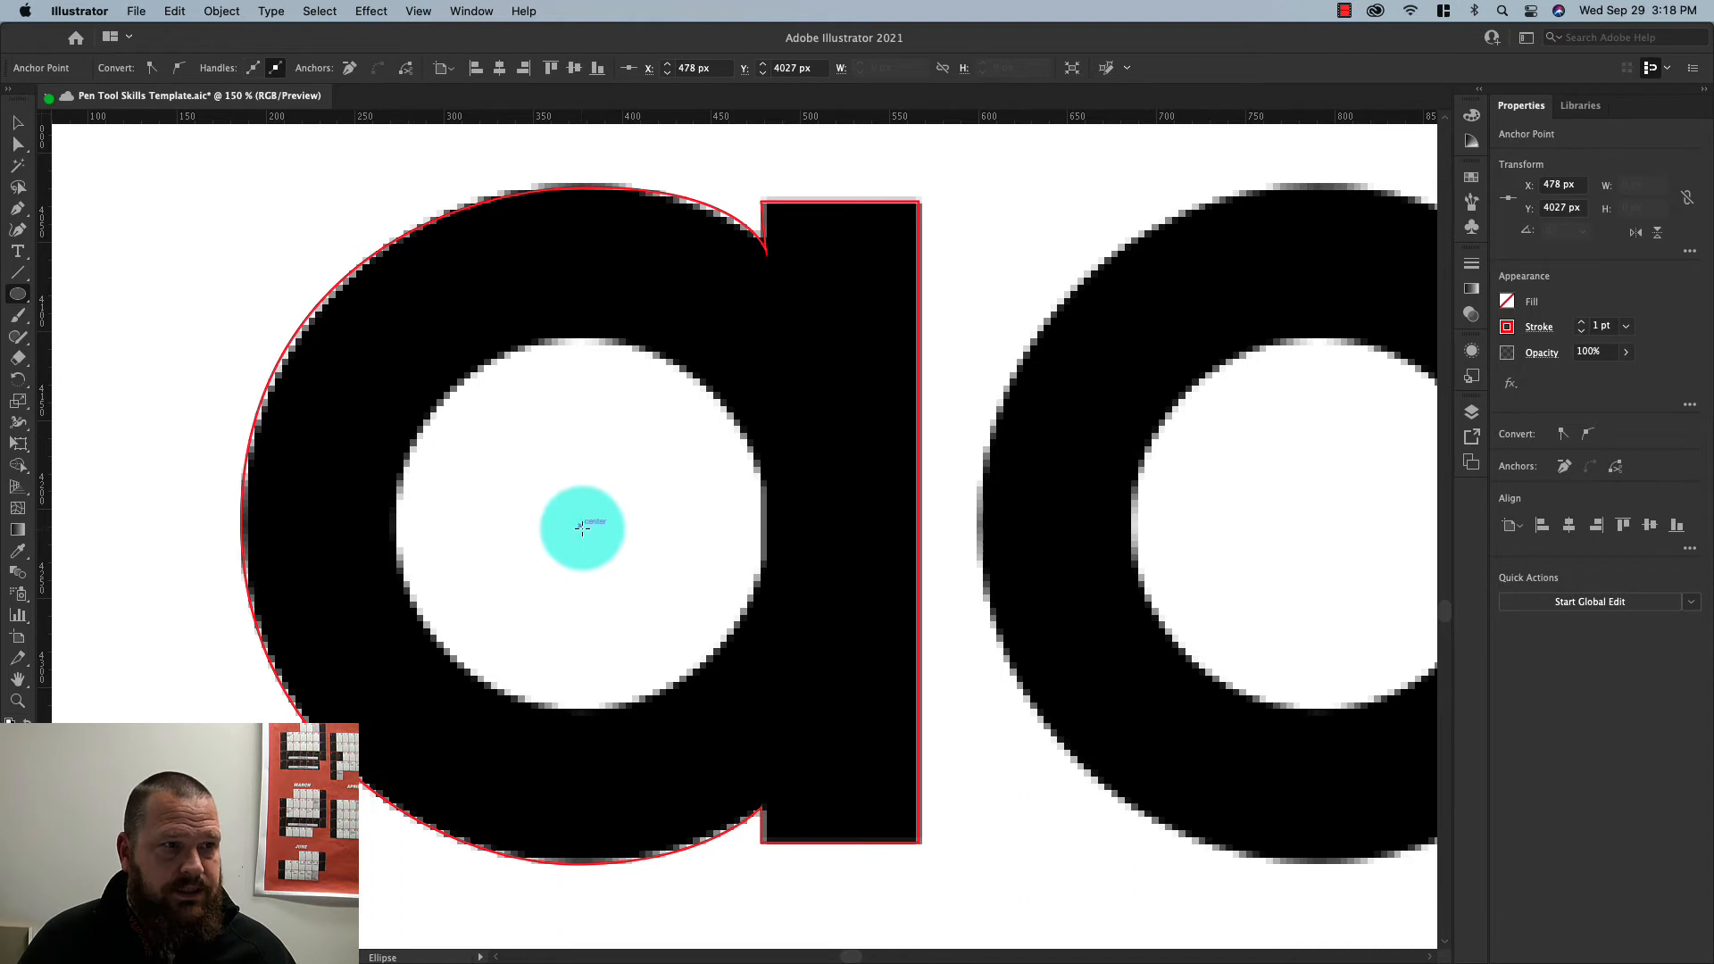
pyautogui.moveTo(581, 526)
pyautogui.mouseDown()
pyautogui.moveTo(425, 681)
pyautogui.moveTo(418, 712)
pyautogui.mouseUp()
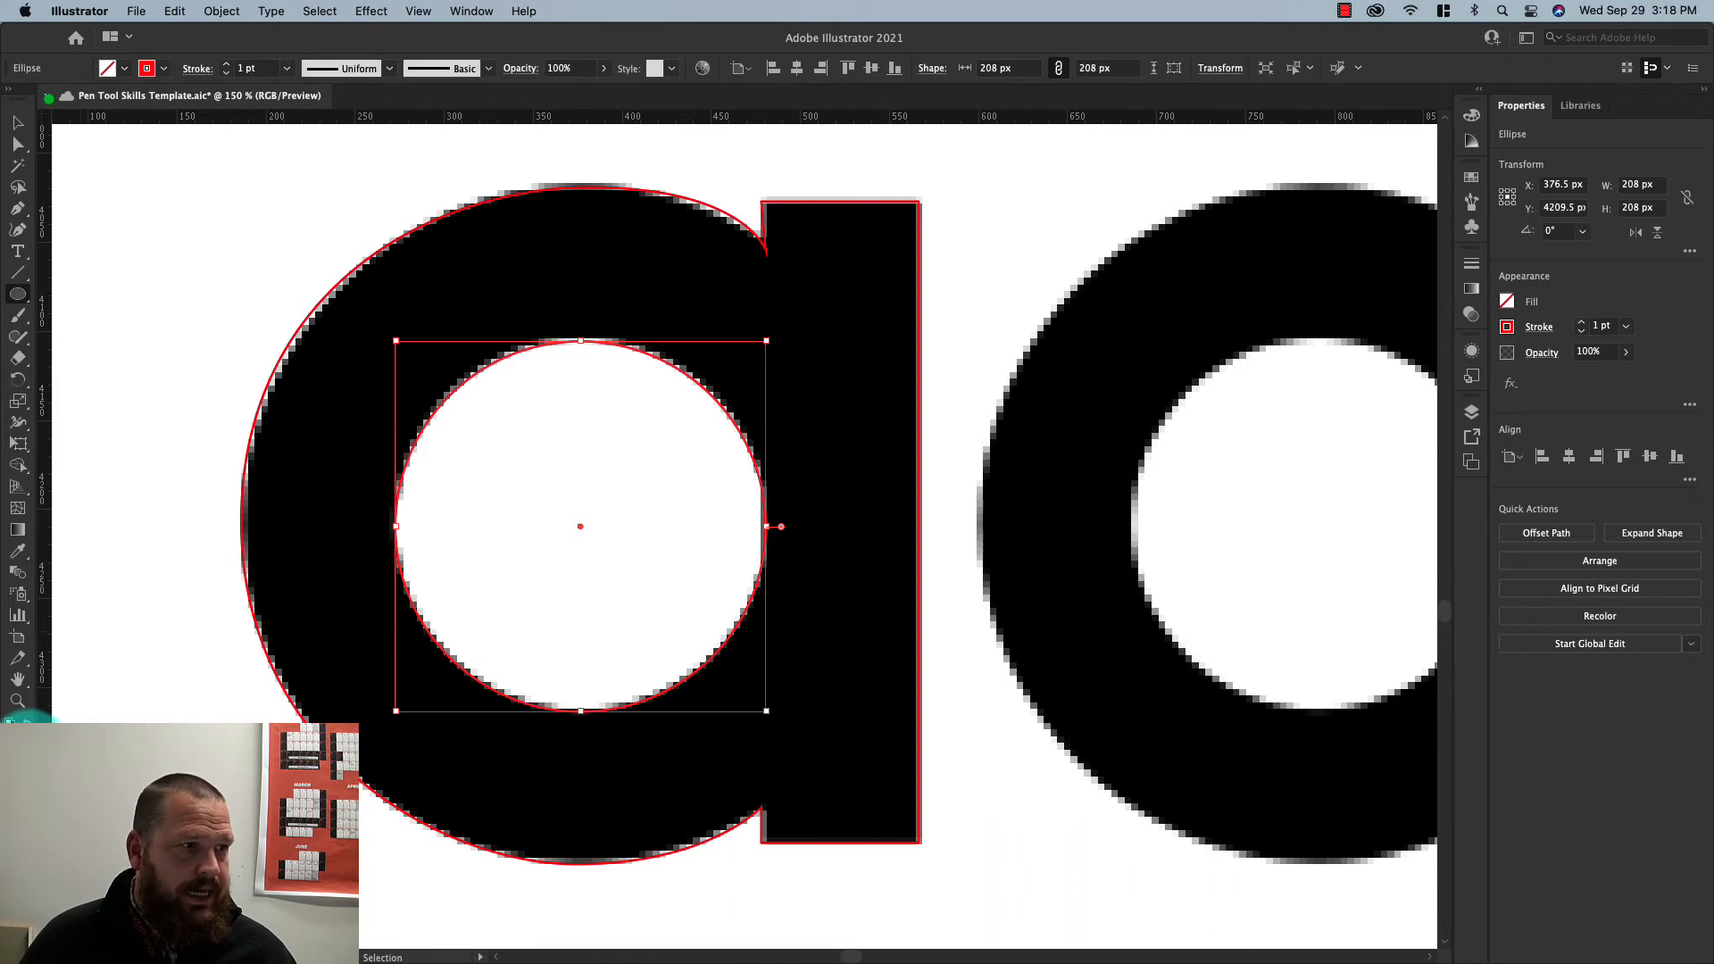
pyautogui.hotkey('shift', 'x')
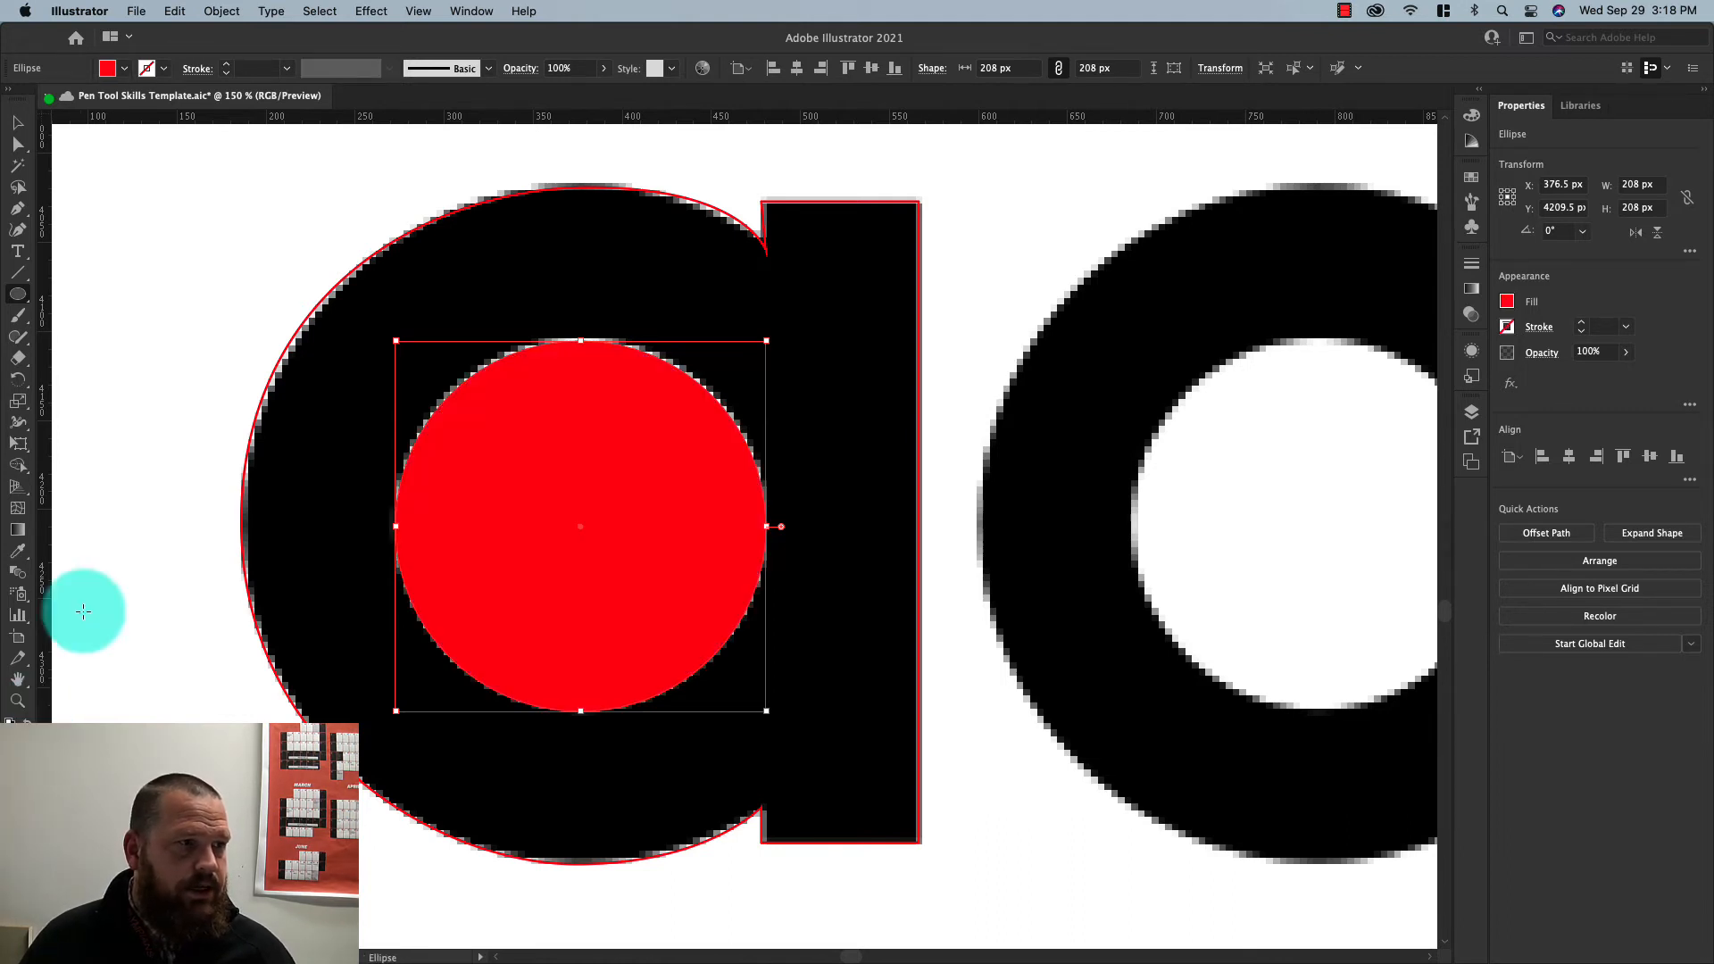
pyautogui.moveTo(239, 171); pyautogui.dragTo(313, 306)
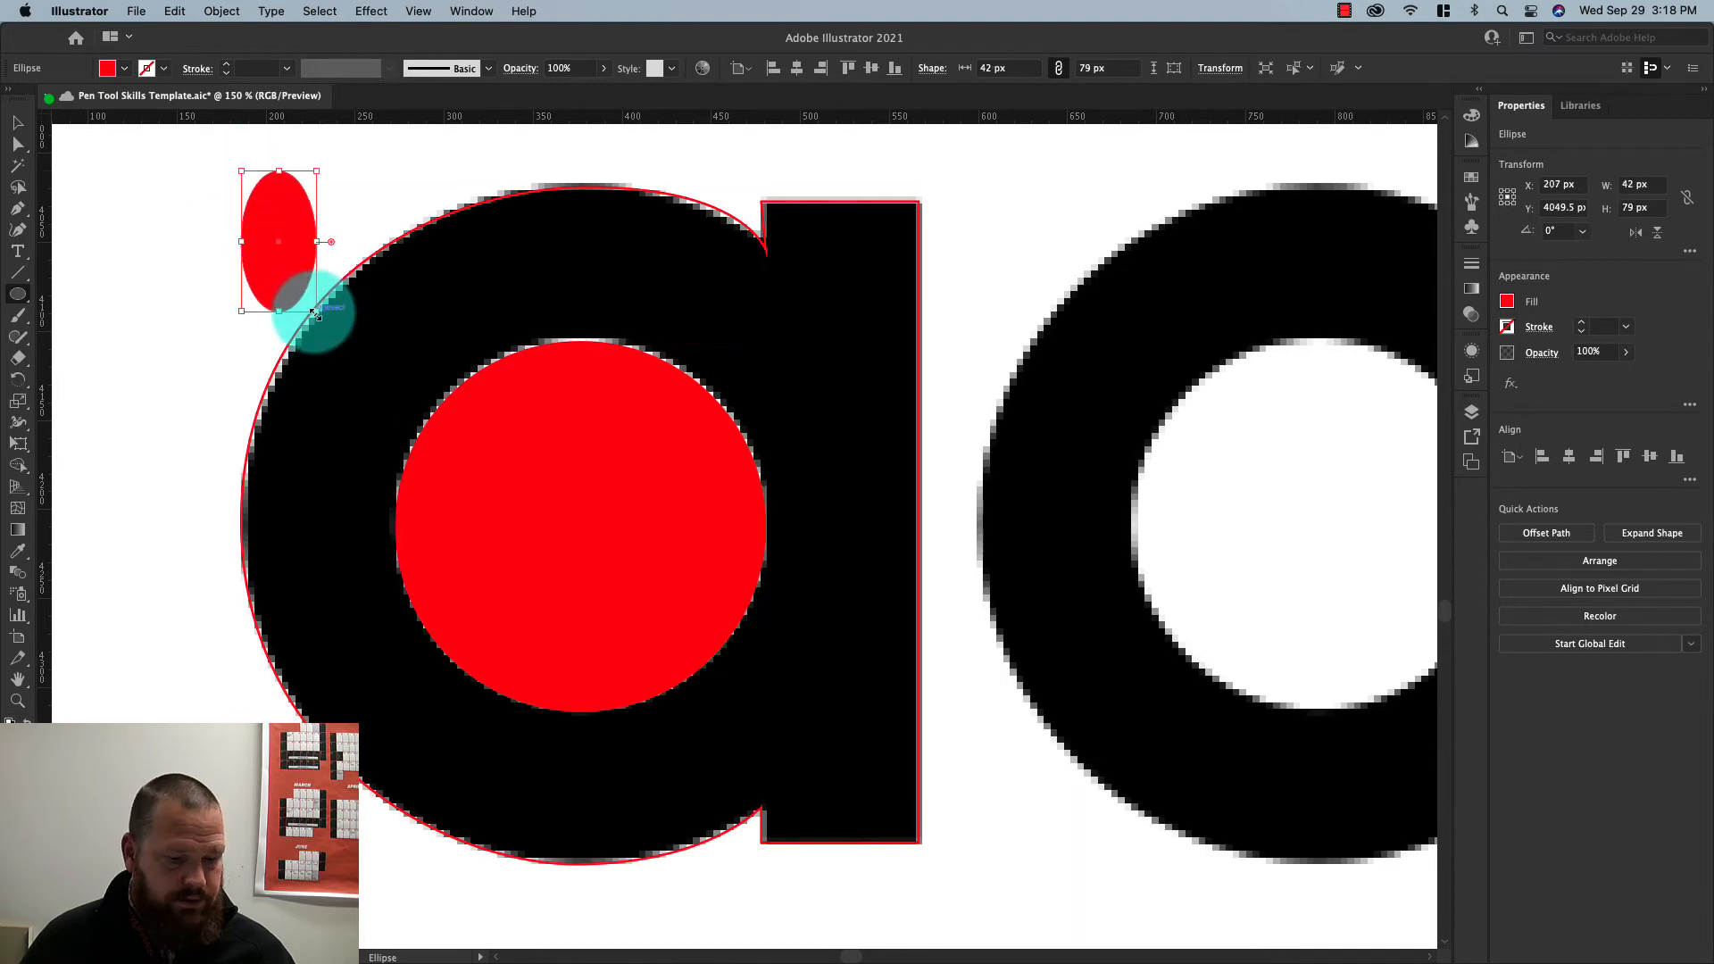
pyautogui.press('super+z')
# Select the letter outline and the circle together, and give both a red fill with a green 00FF66 stroke
pyautogui.click(18, 123)
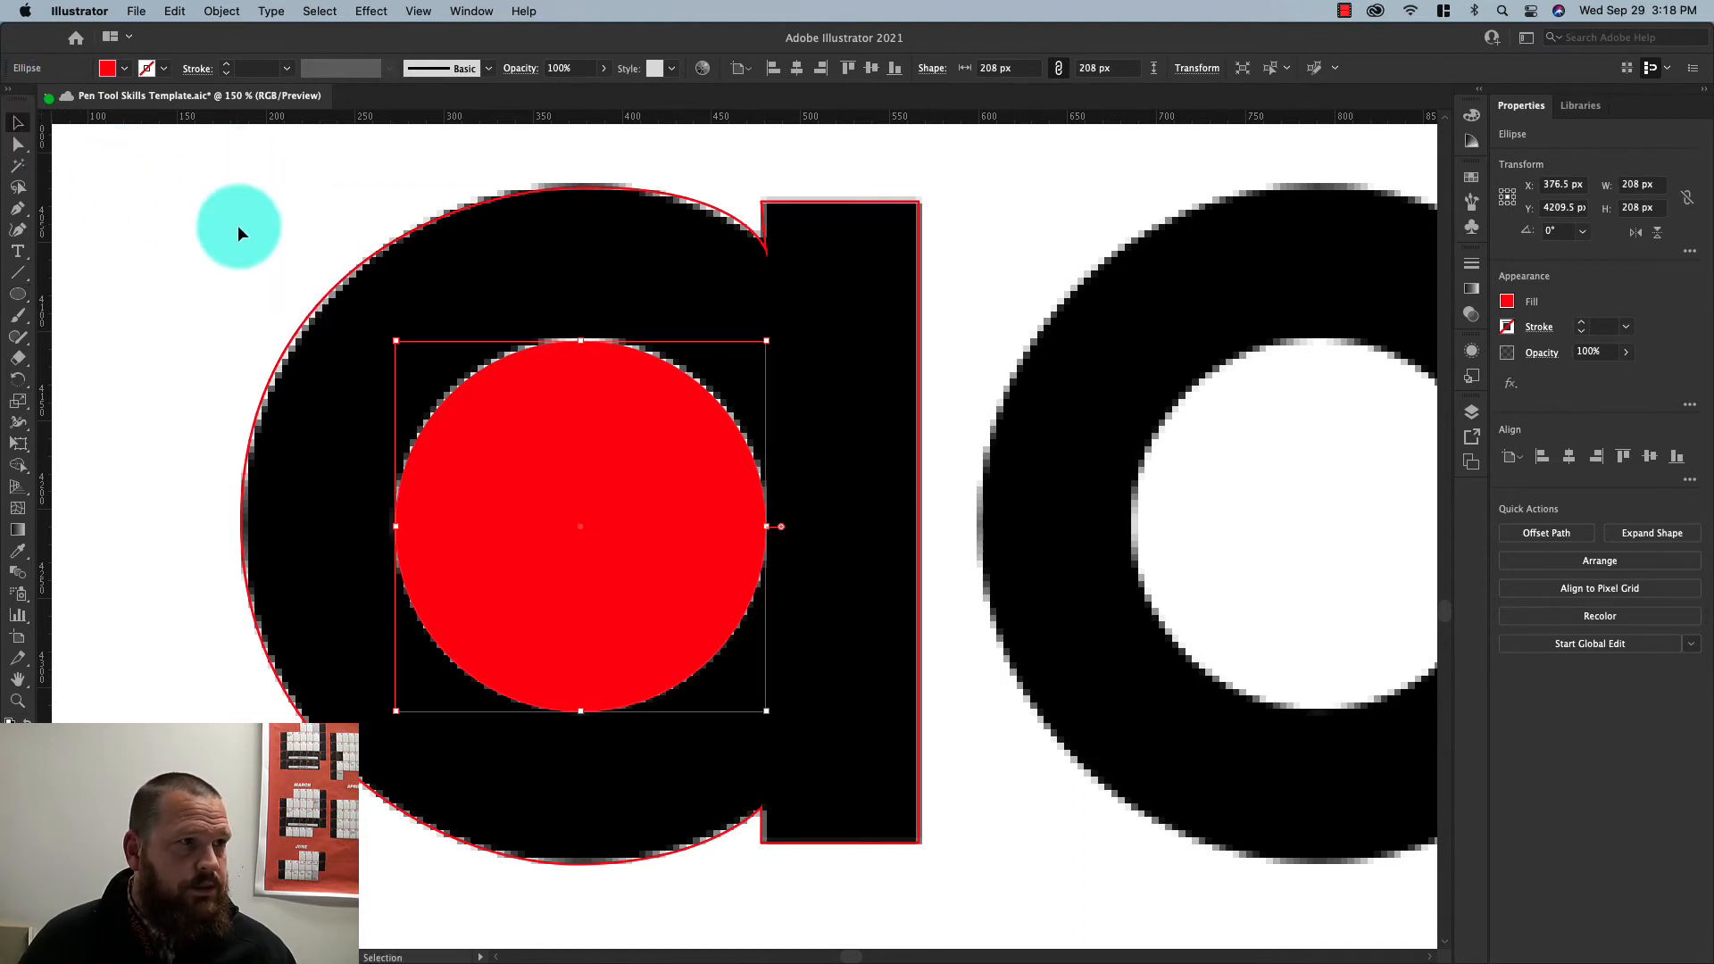
pyautogui.moveTo(238, 227); pyautogui.dragTo(497, 464)
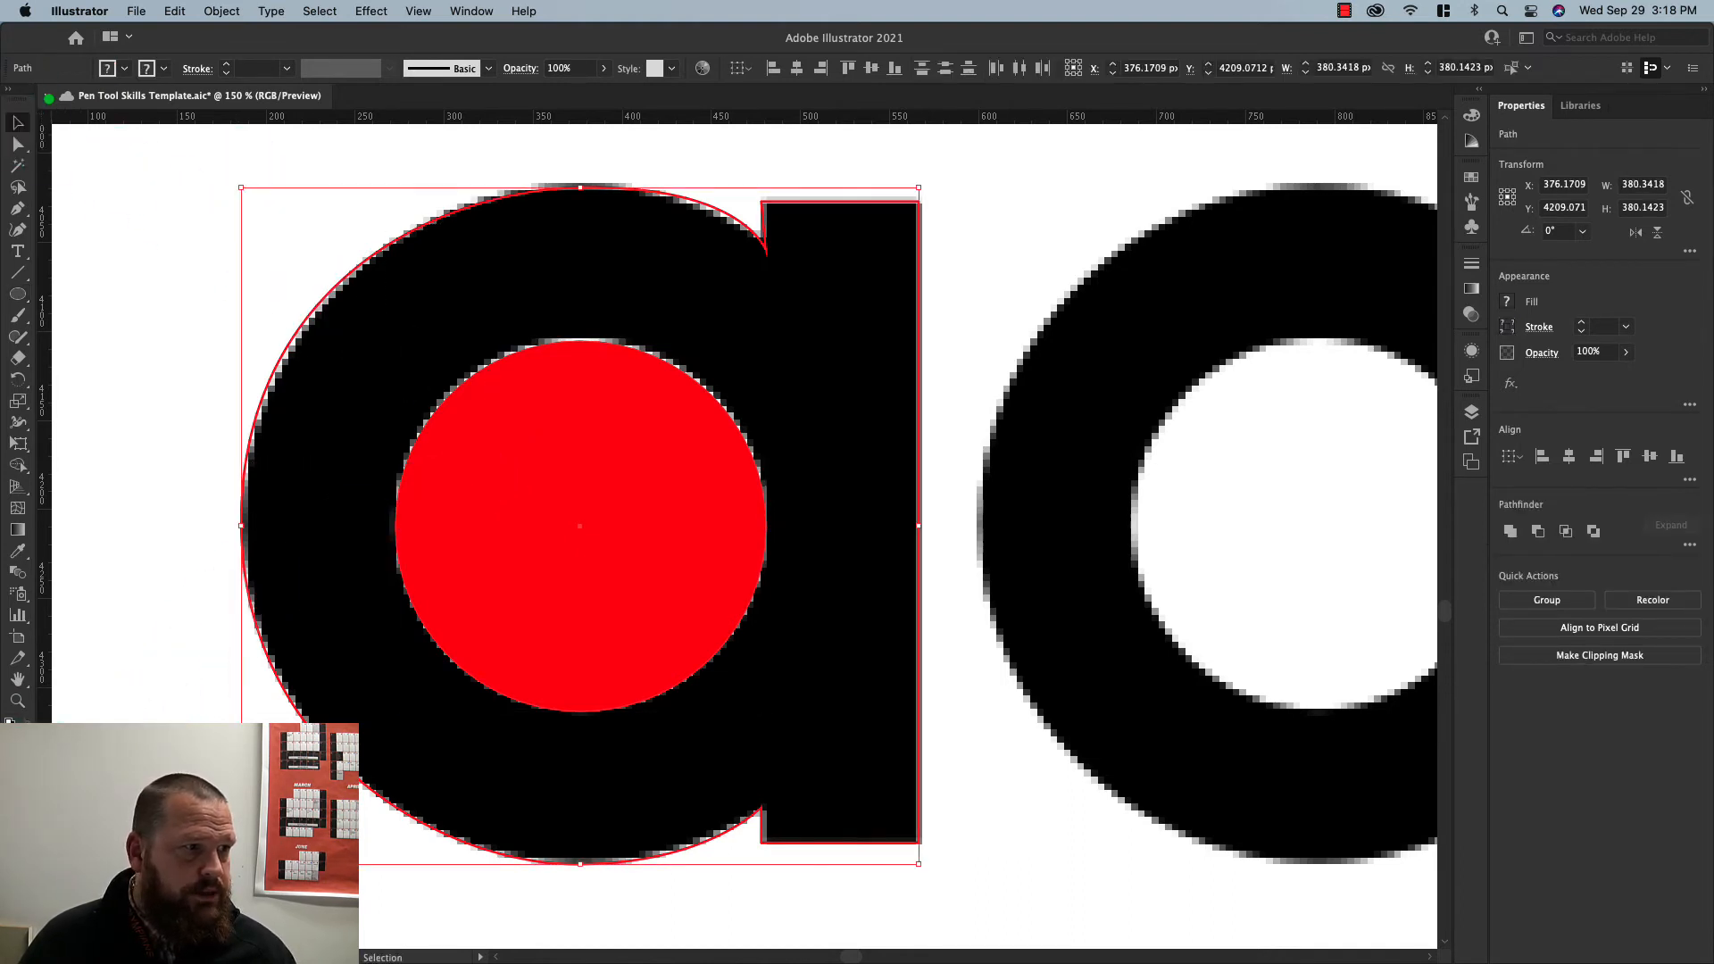
pyautogui.click(9, 765)
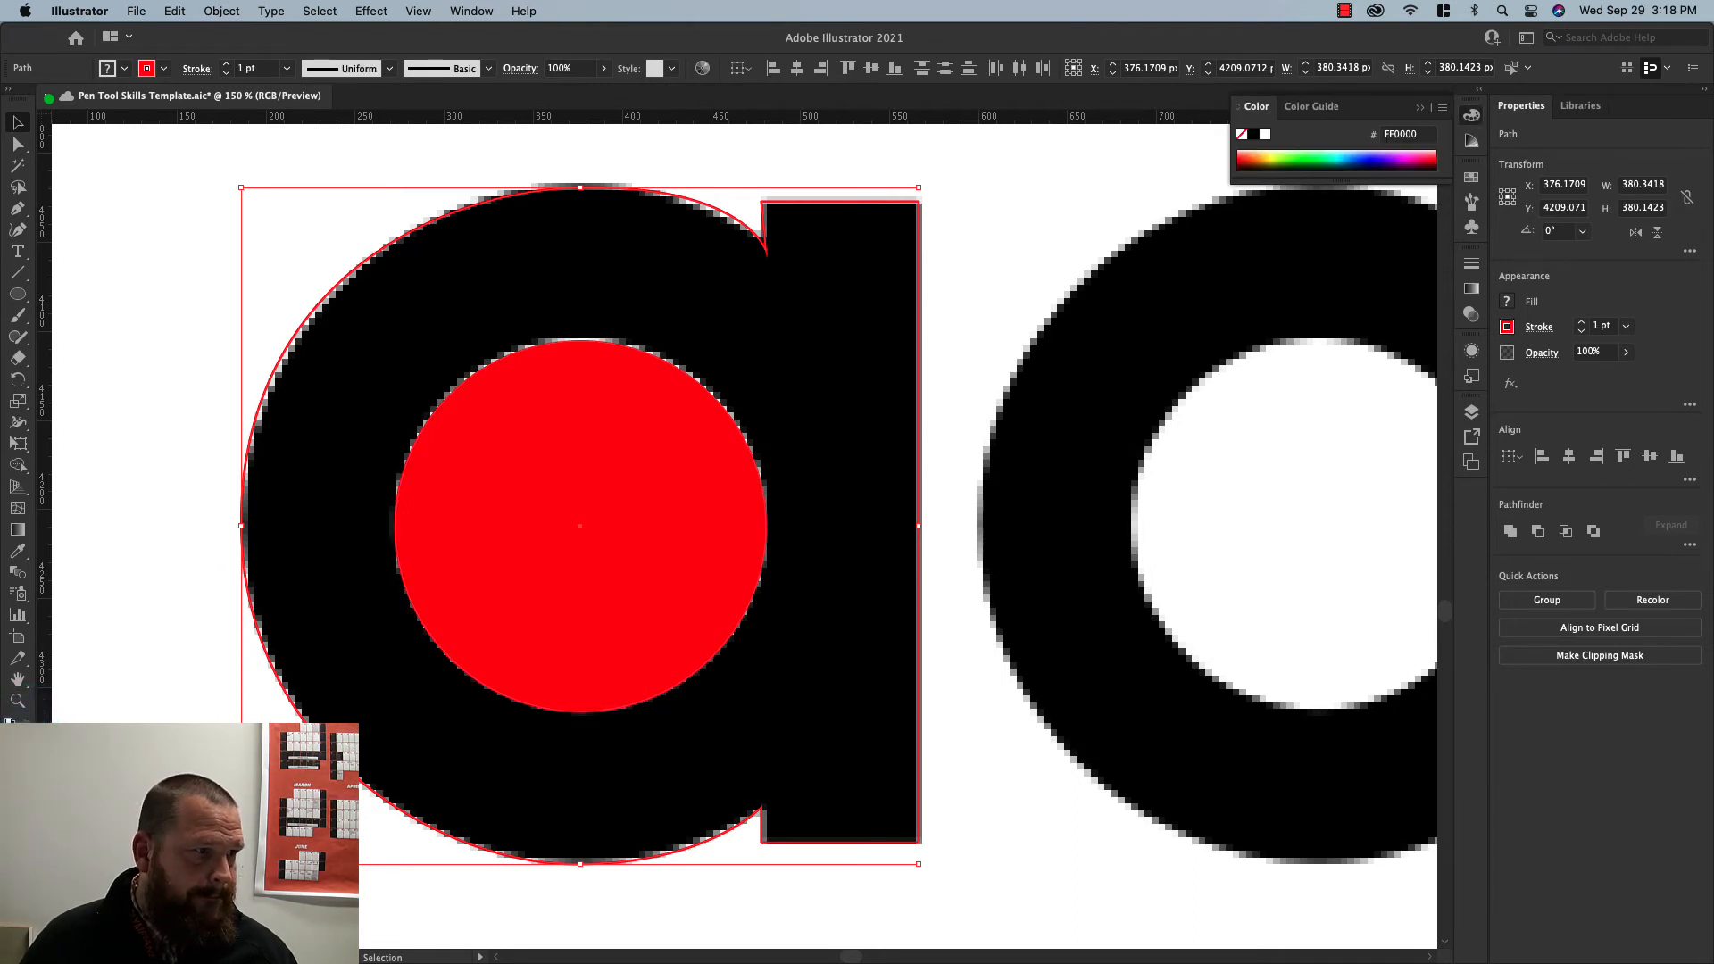
pyautogui.click(9, 765)
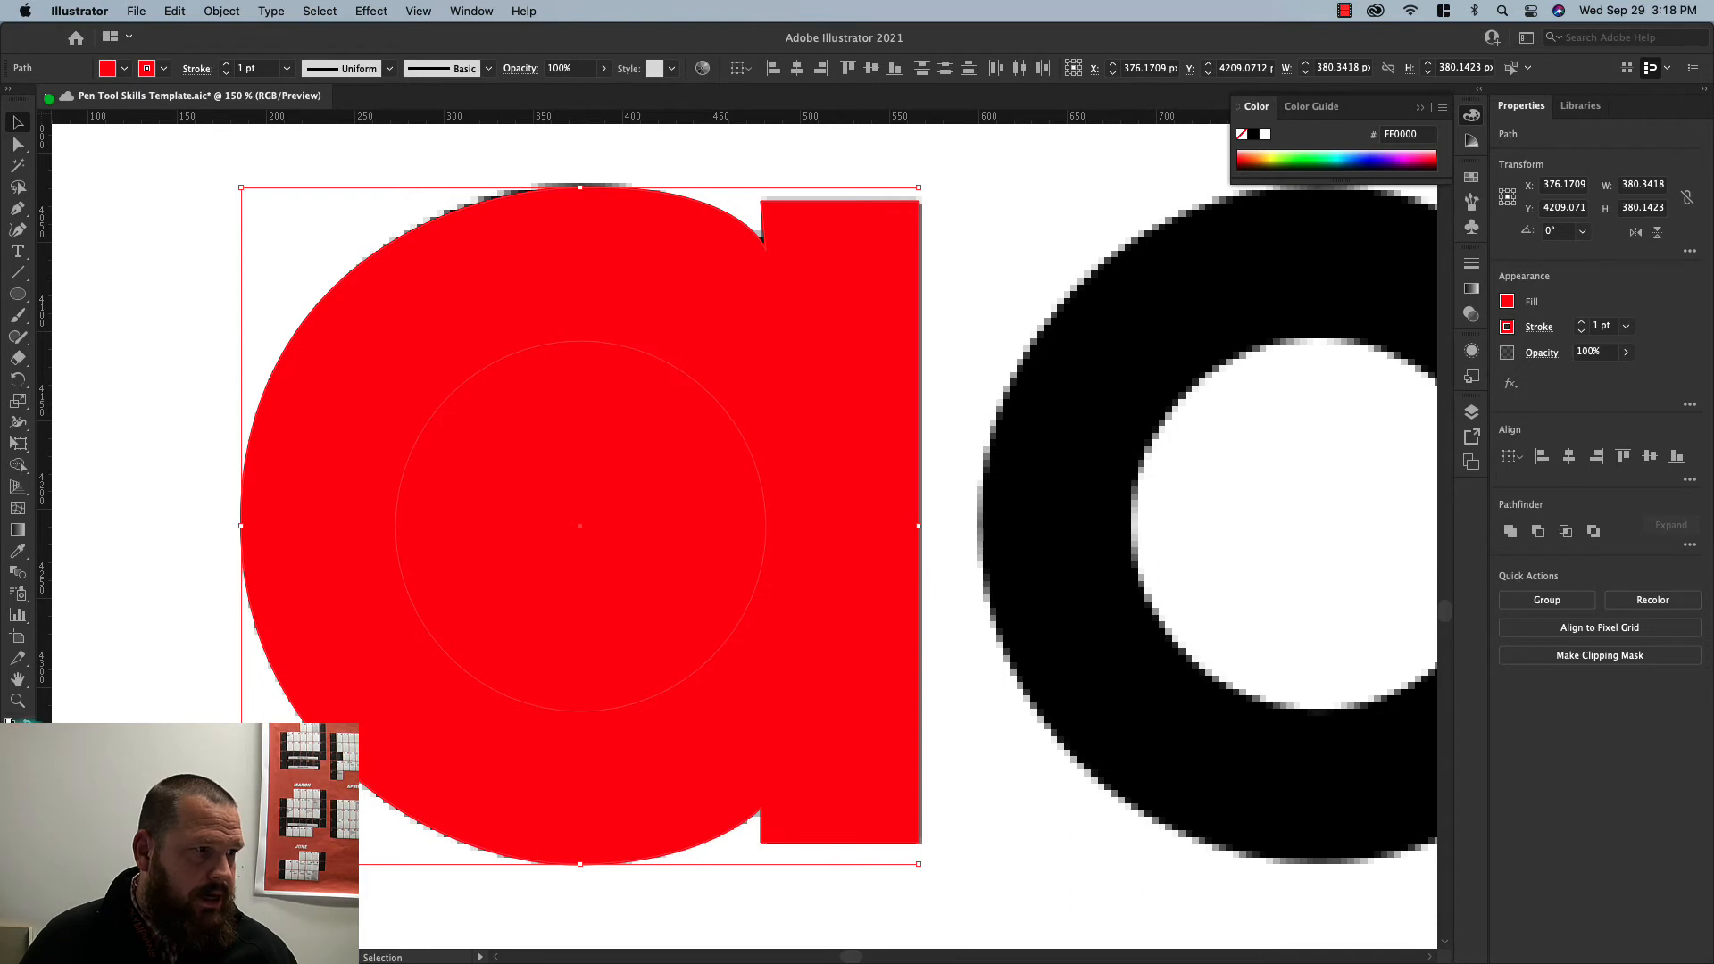
pyautogui.click(28, 765)
pyautogui.doubleClick(22, 746)
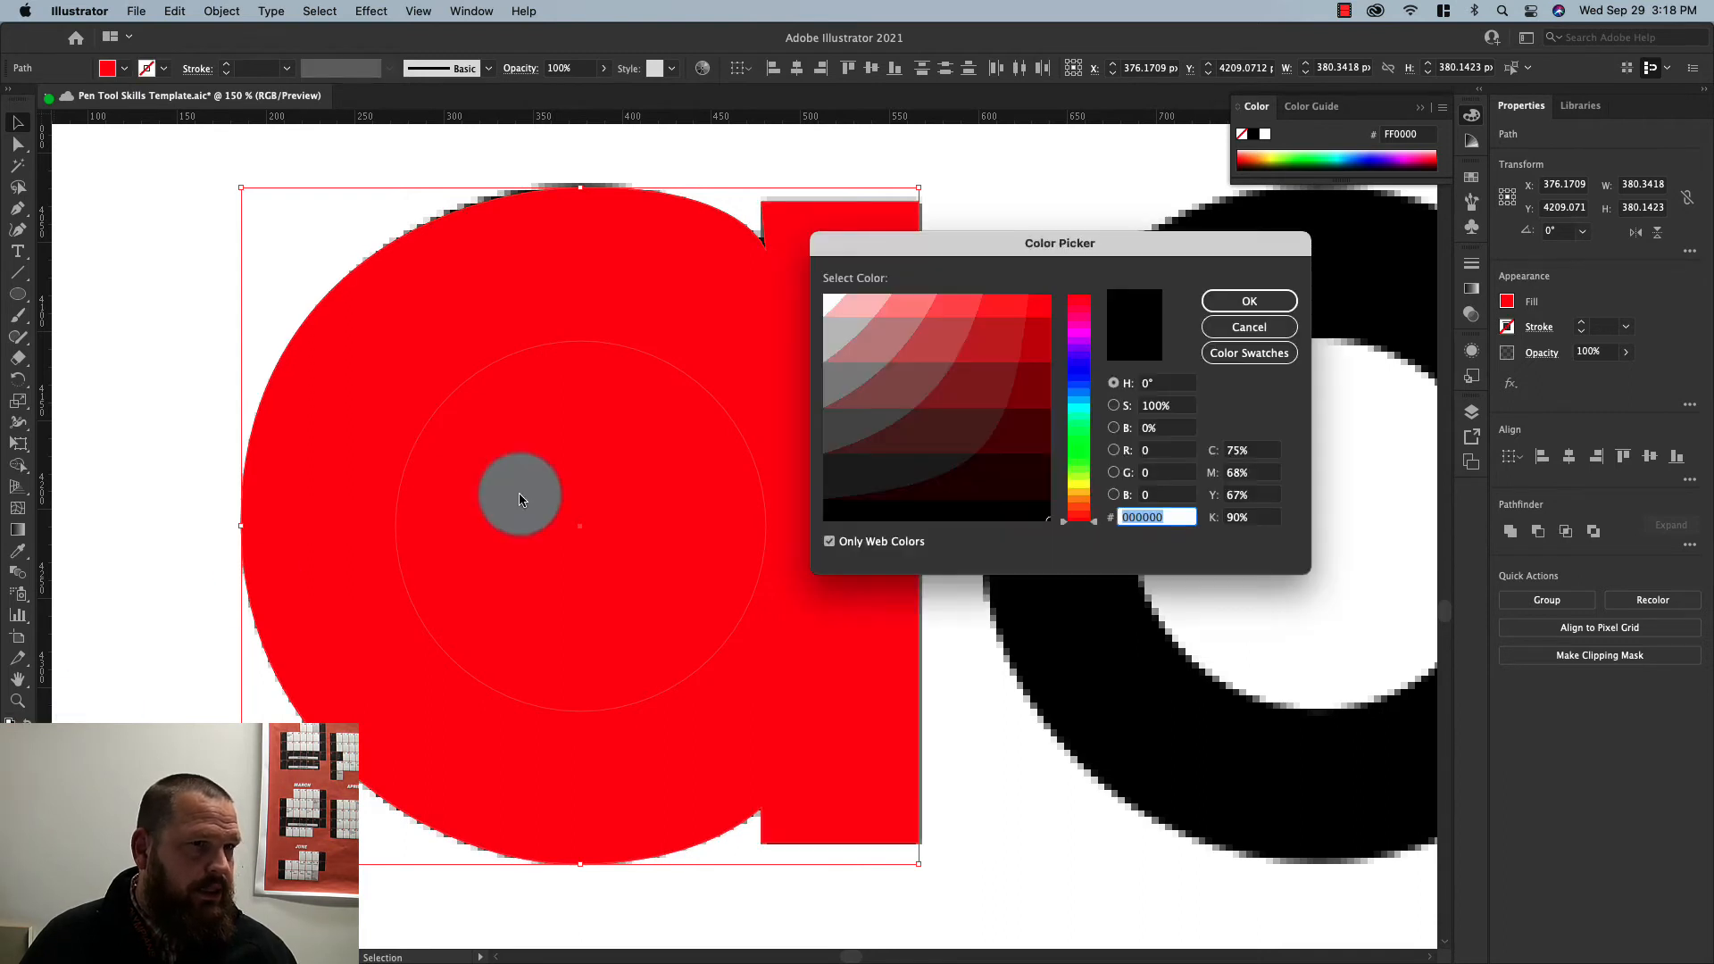
pyautogui.write('00FF66')
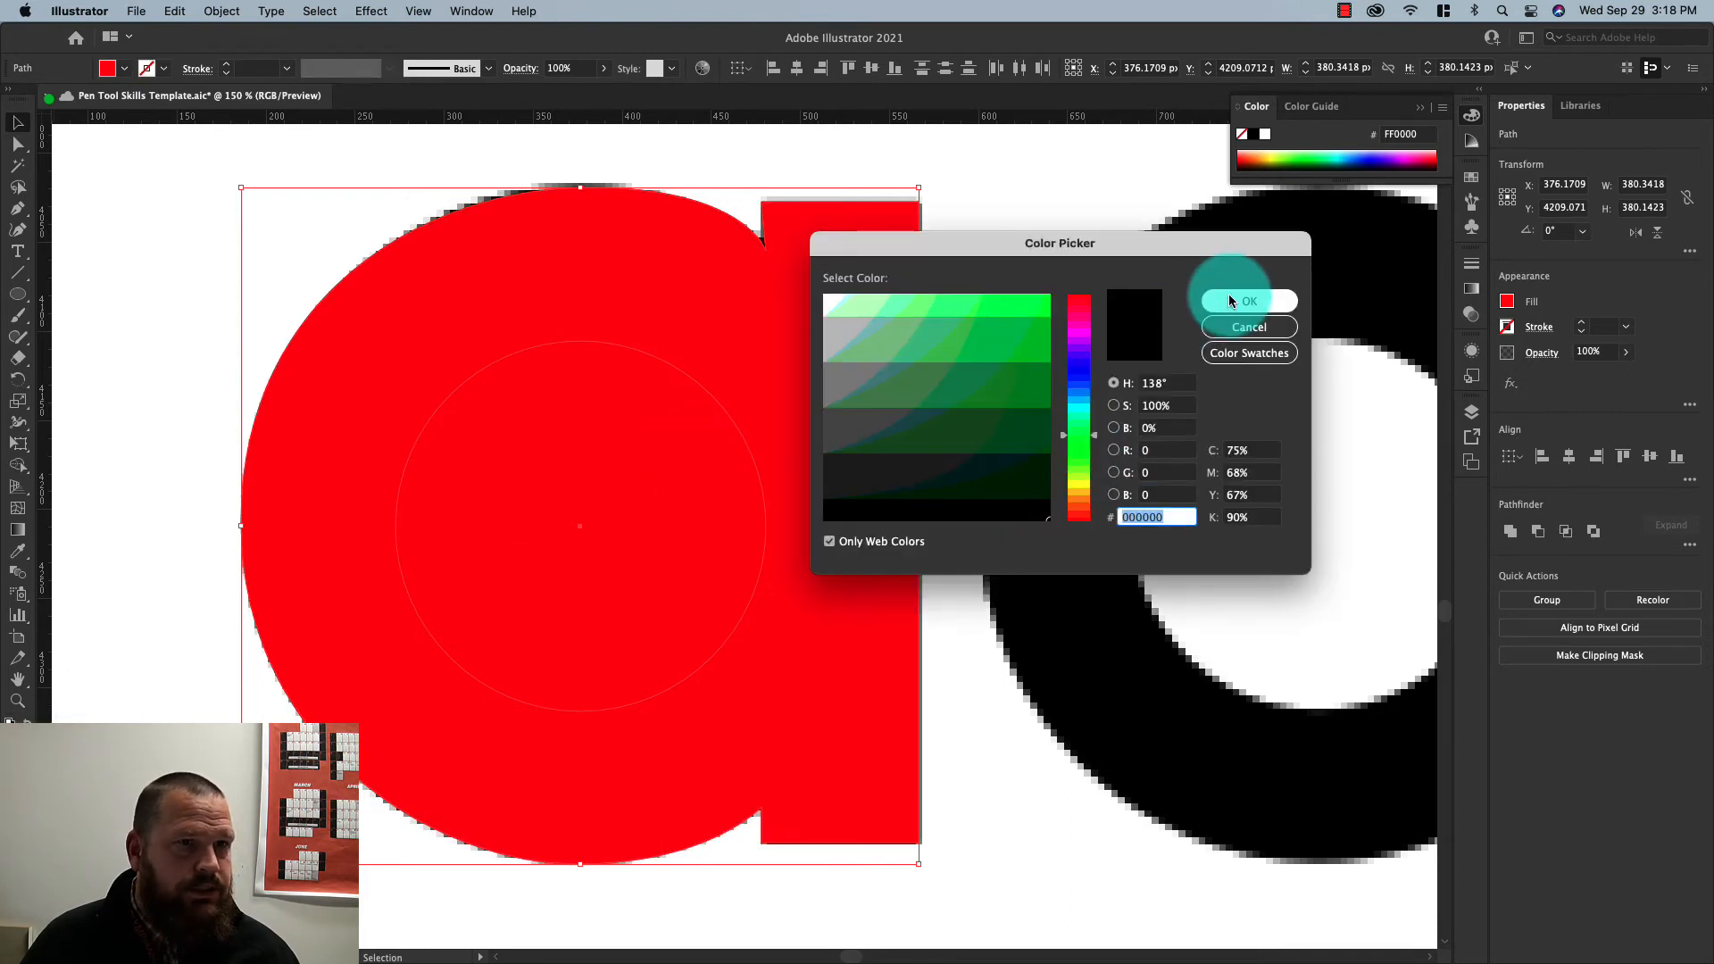
pyautogui.click(1248, 304)
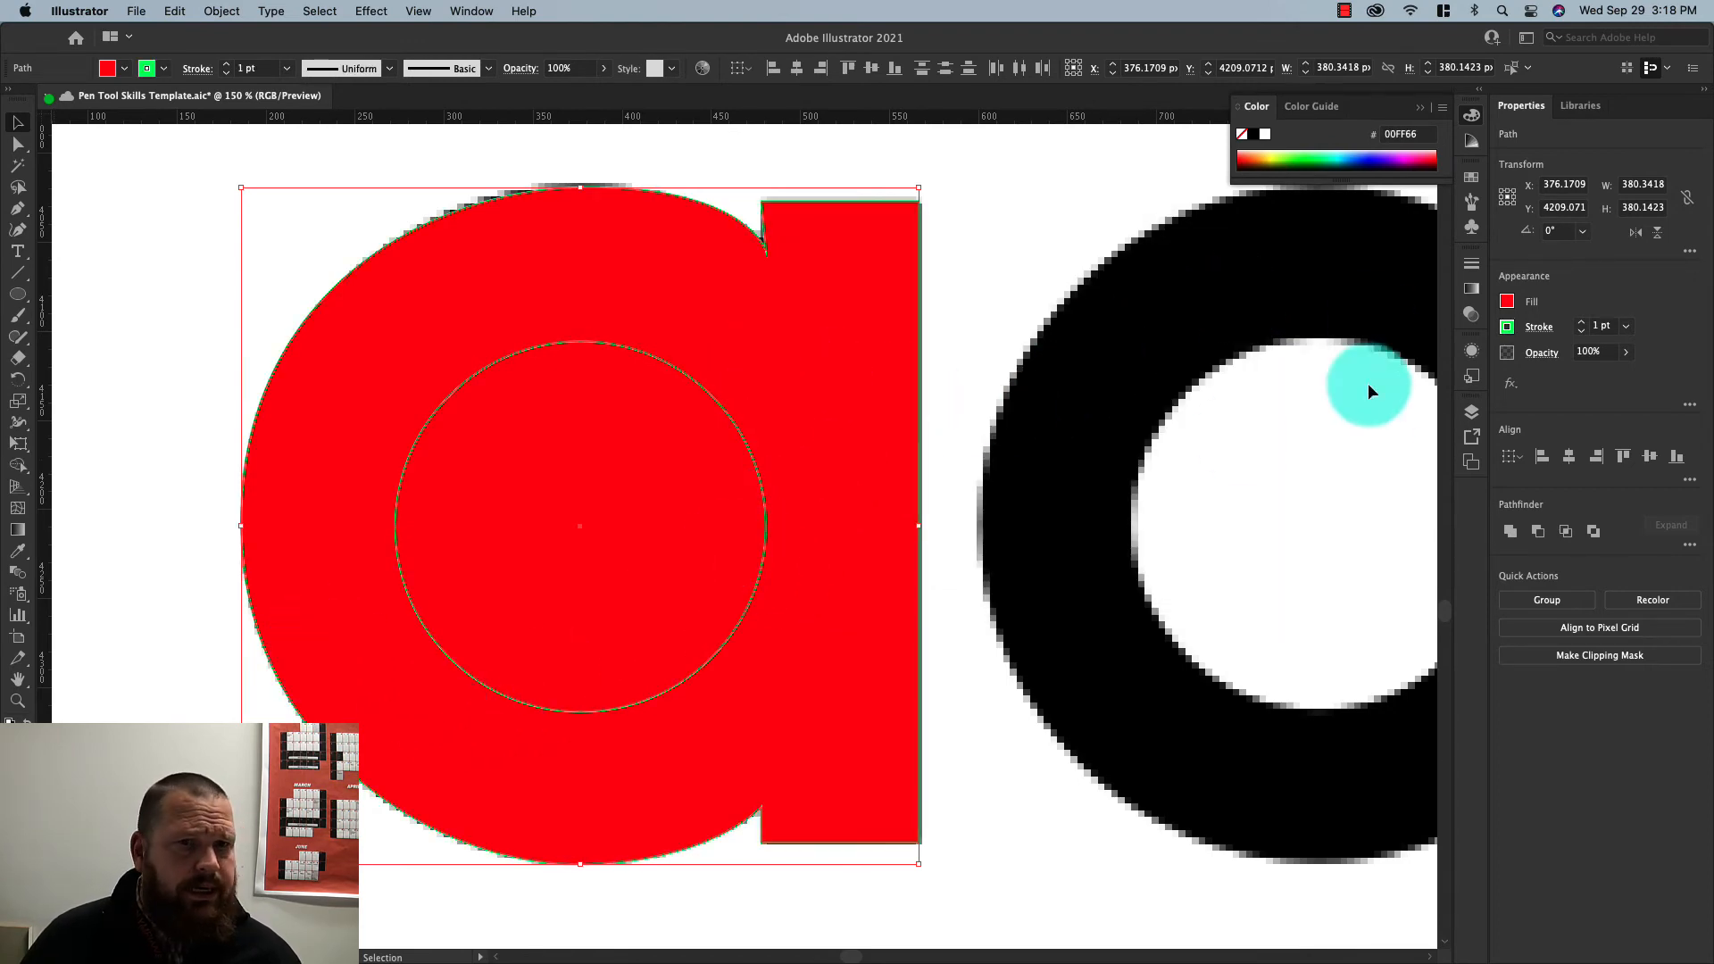
# Increase the stroke weight of the letter outline and circle to 8 pt
pyautogui.click(1585, 324)
pyautogui.click(1585, 324)
pyautogui.click(1585, 324)
pyautogui.click(1586, 324)
pyautogui.click(1585, 324)
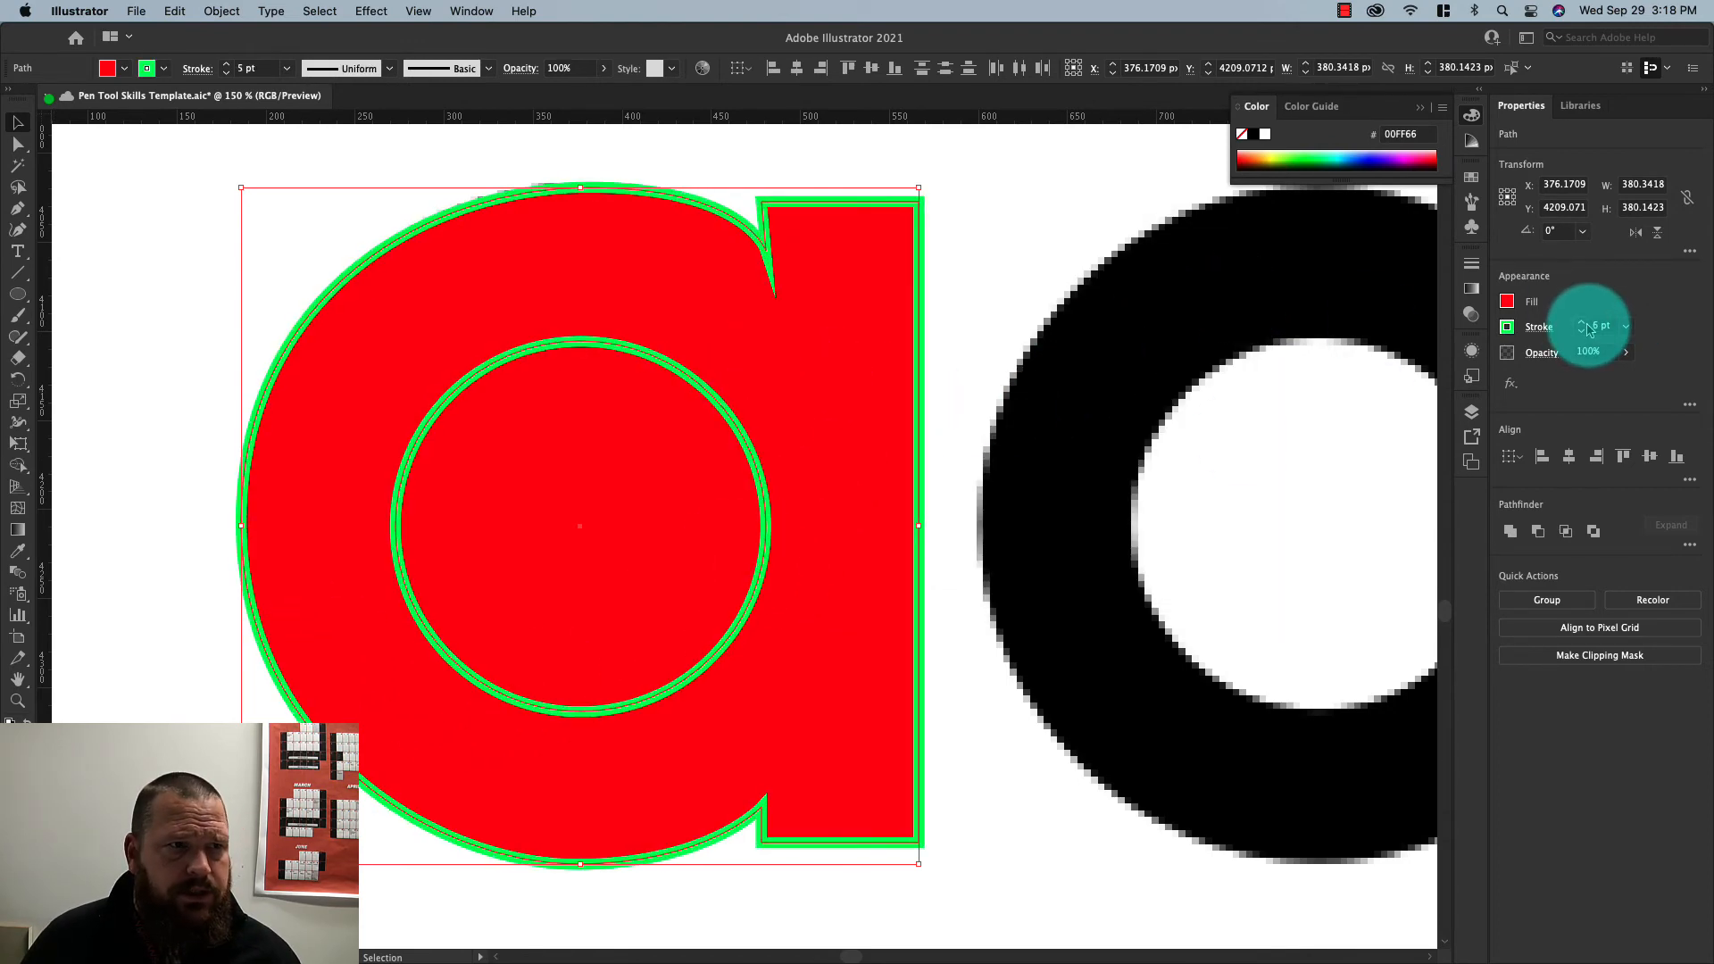
pyautogui.click(1585, 324)
pyautogui.click(1585, 324)
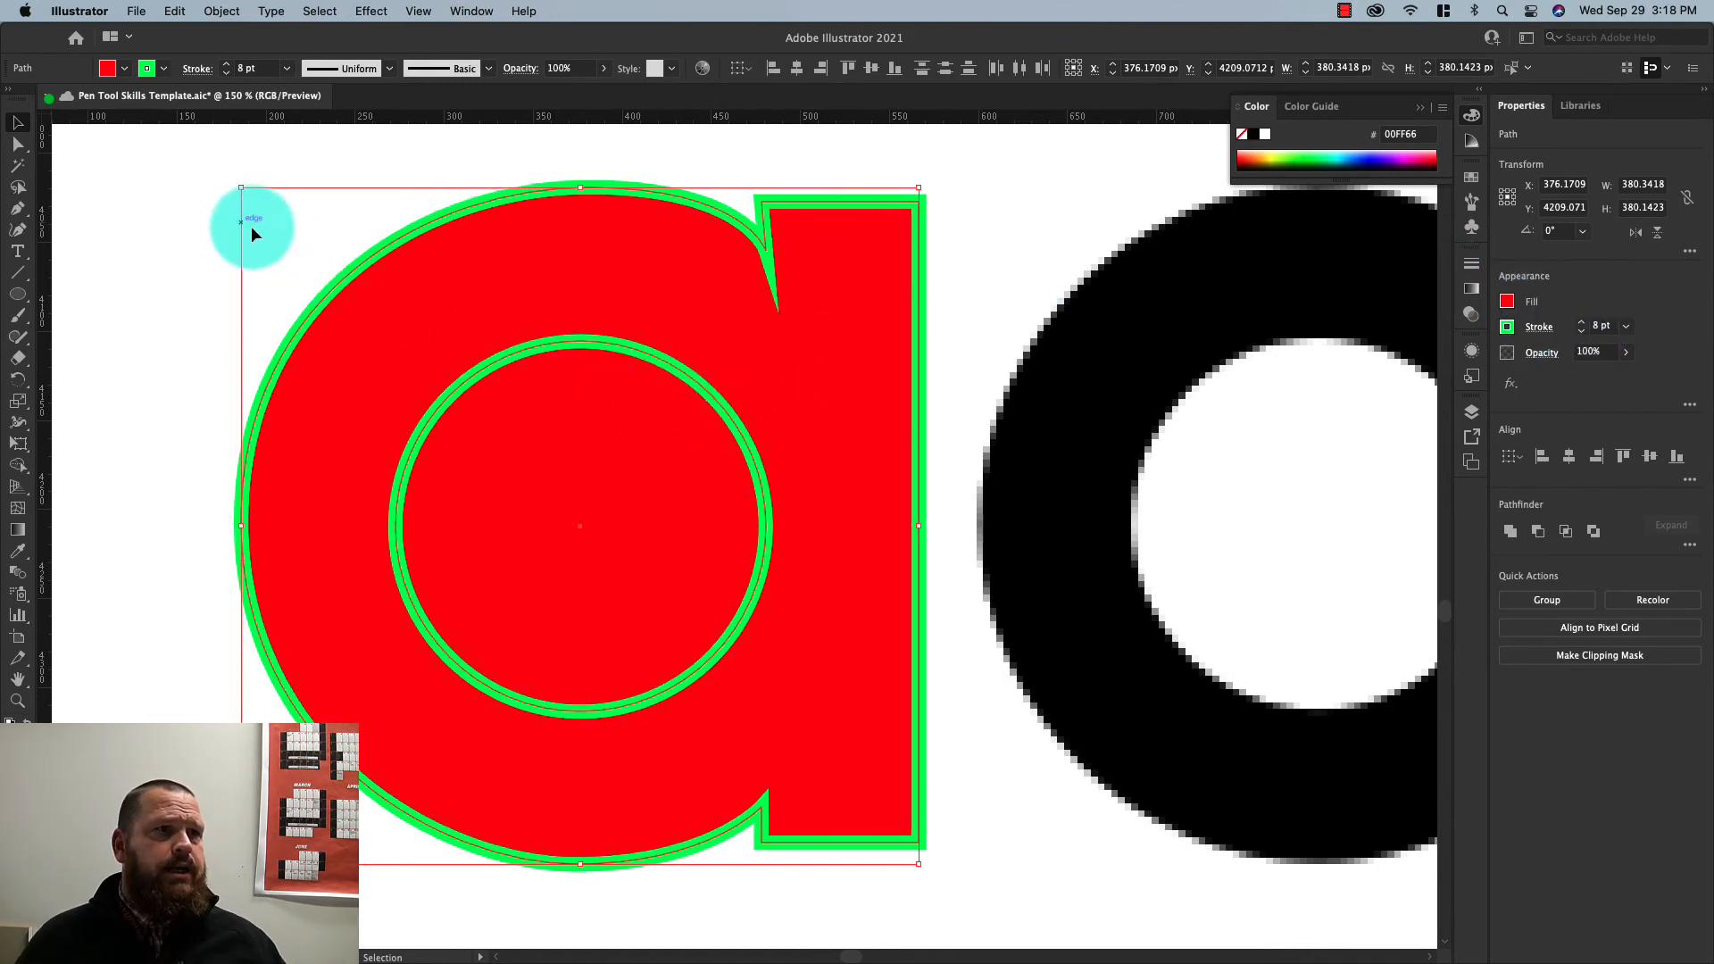
# Cut the circle out of the letter outline with the Minus Front Pathfinder operation to open the counter of the "a"
pyautogui.click(593, 437)
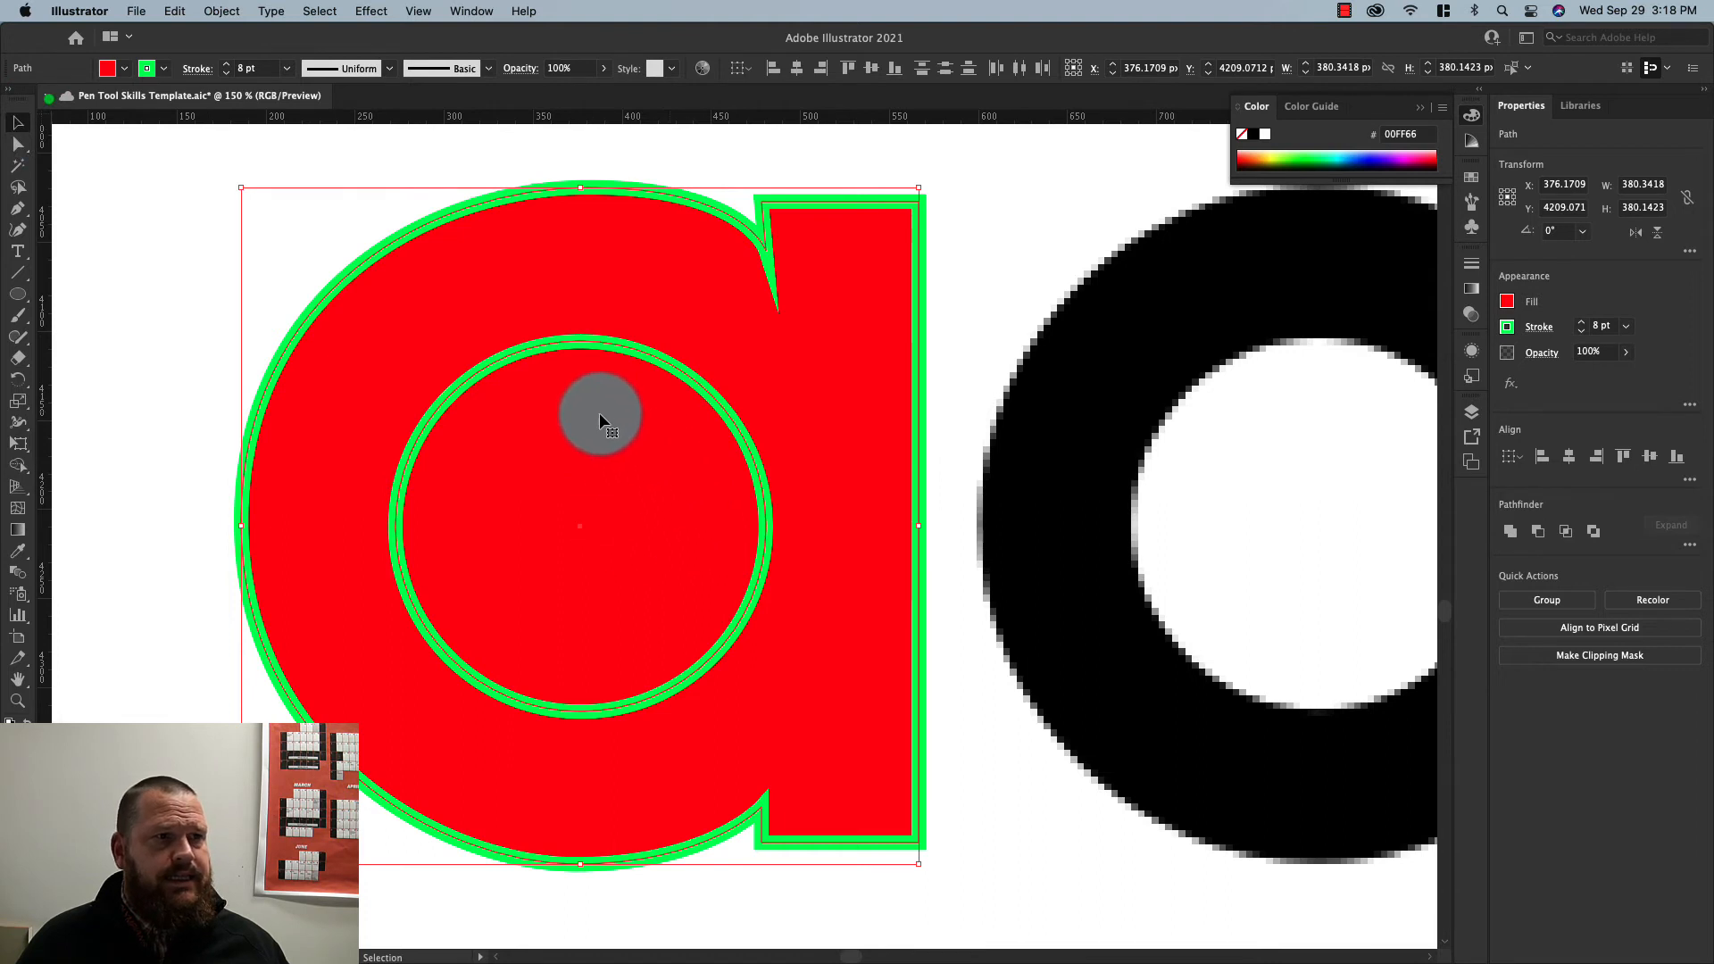
pyautogui.moveTo(193, 205); pyautogui.dragTo(684, 635)
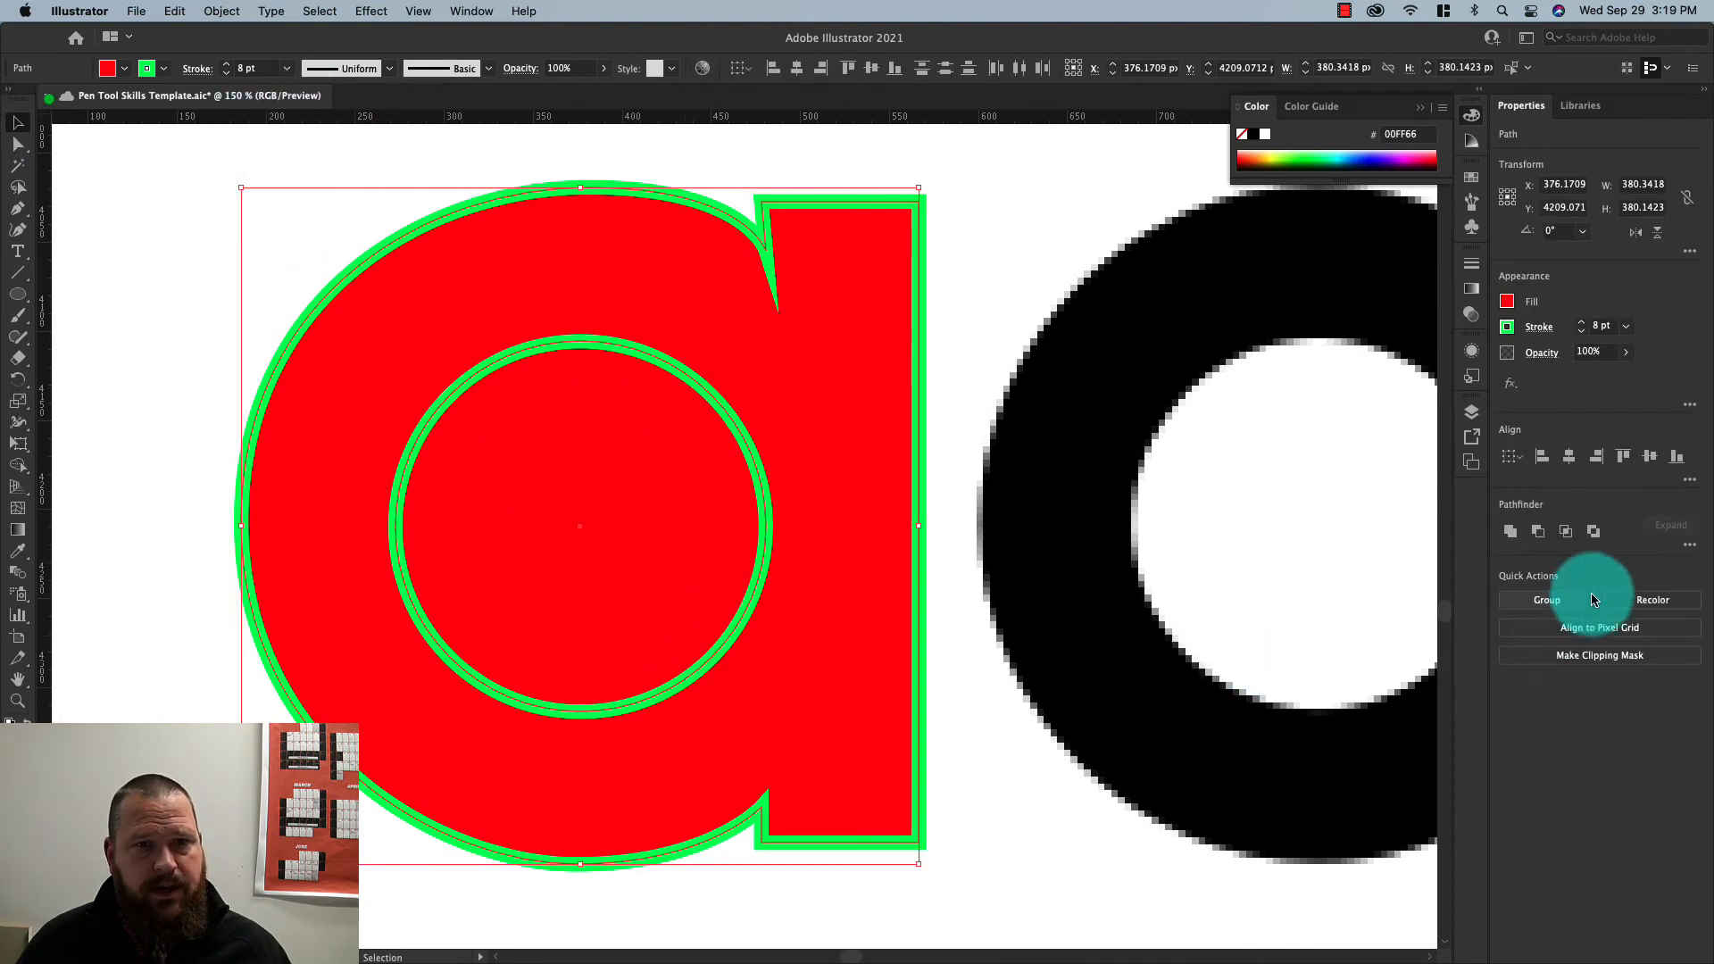
pyautogui.click(1539, 532)
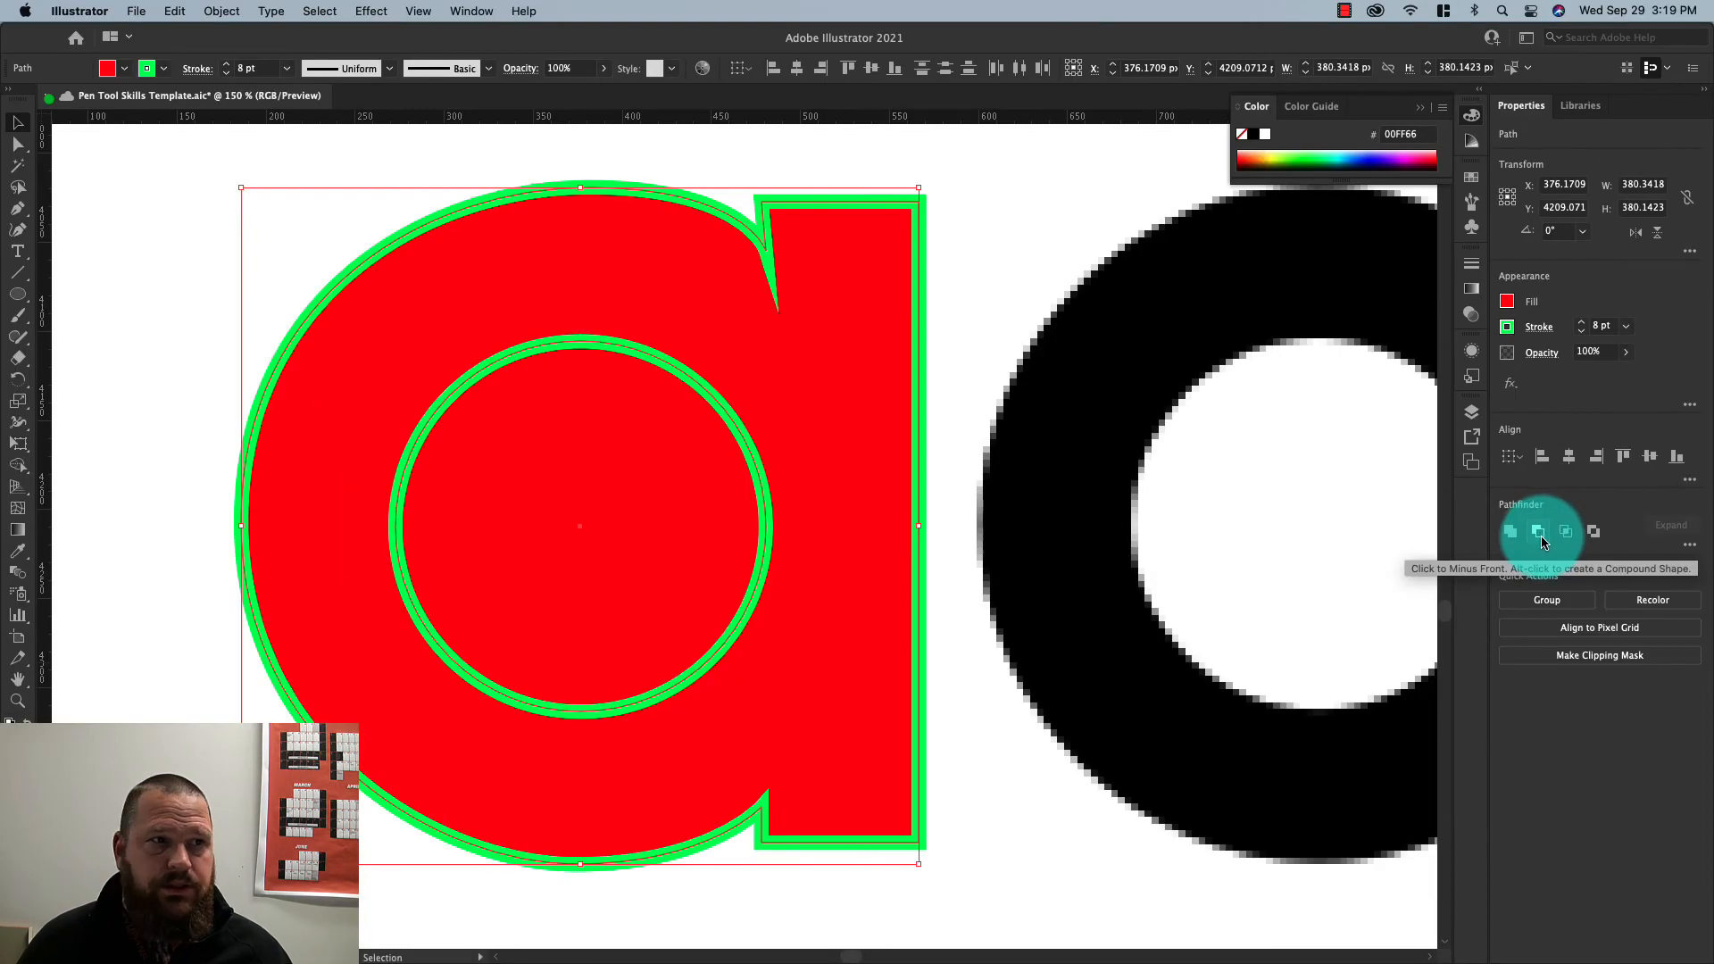
pyautogui.click(1539, 534)
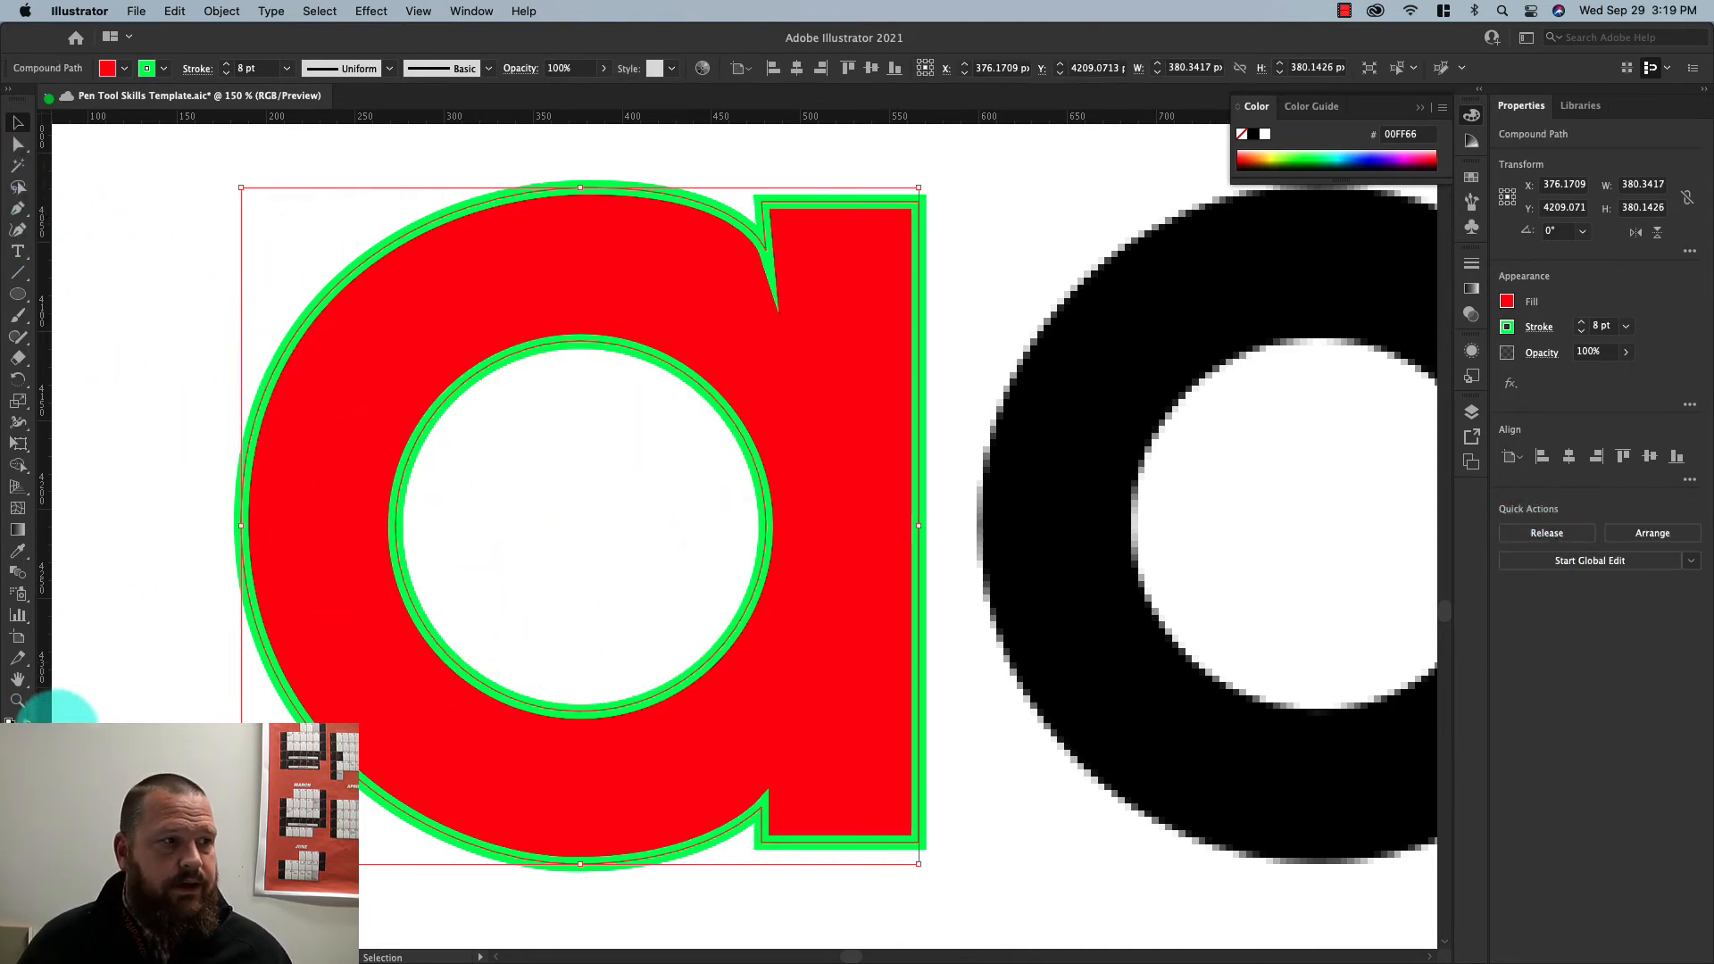
# Remove the stroke from the traced "a", leaving only its red fill
pyautogui.press('/')
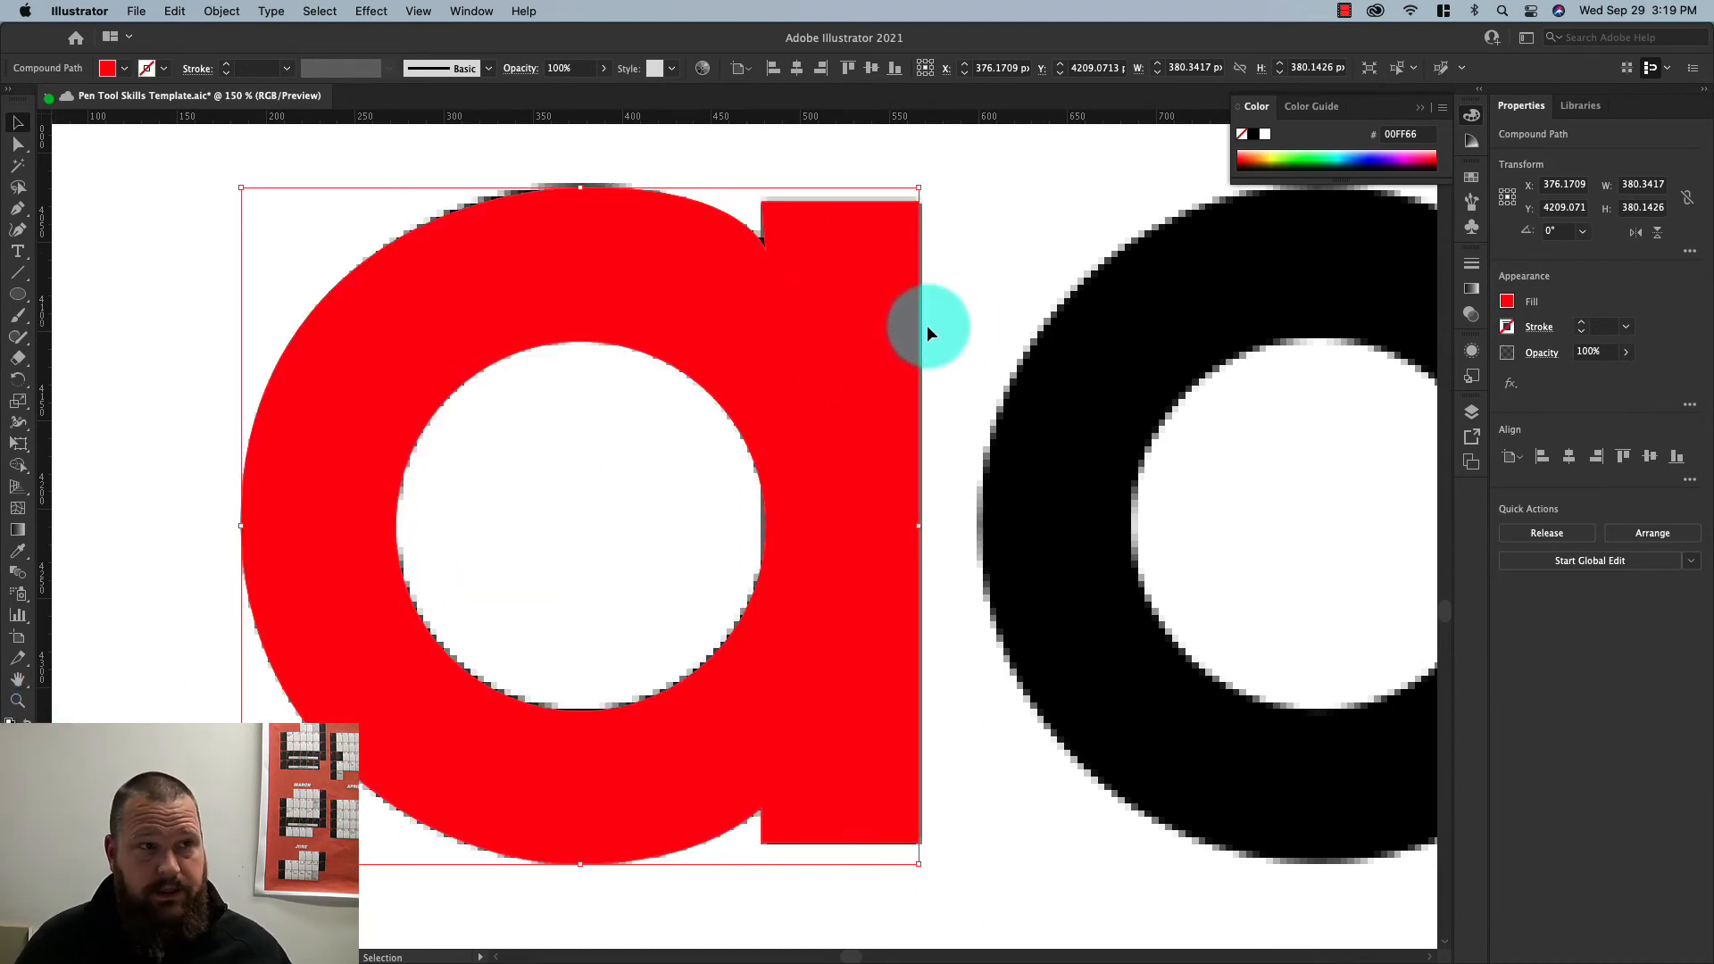
pyautogui.scroll(-4, 957, 337)
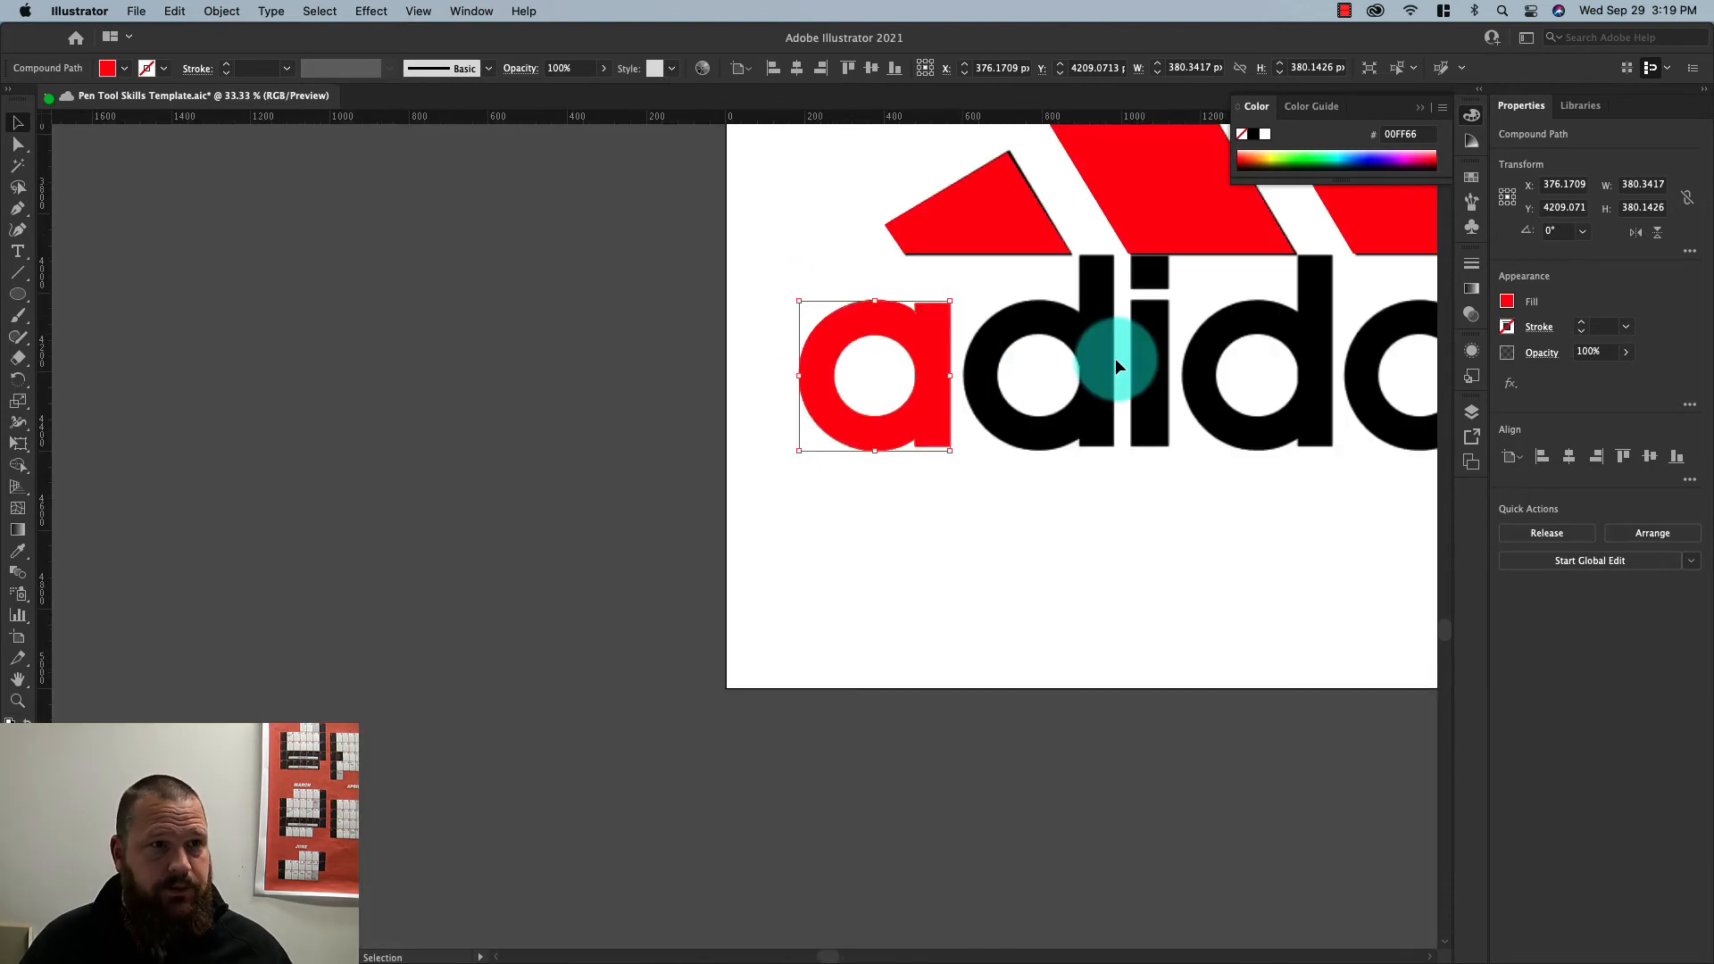
pyautogui.hscroll(5, 1155, 425)
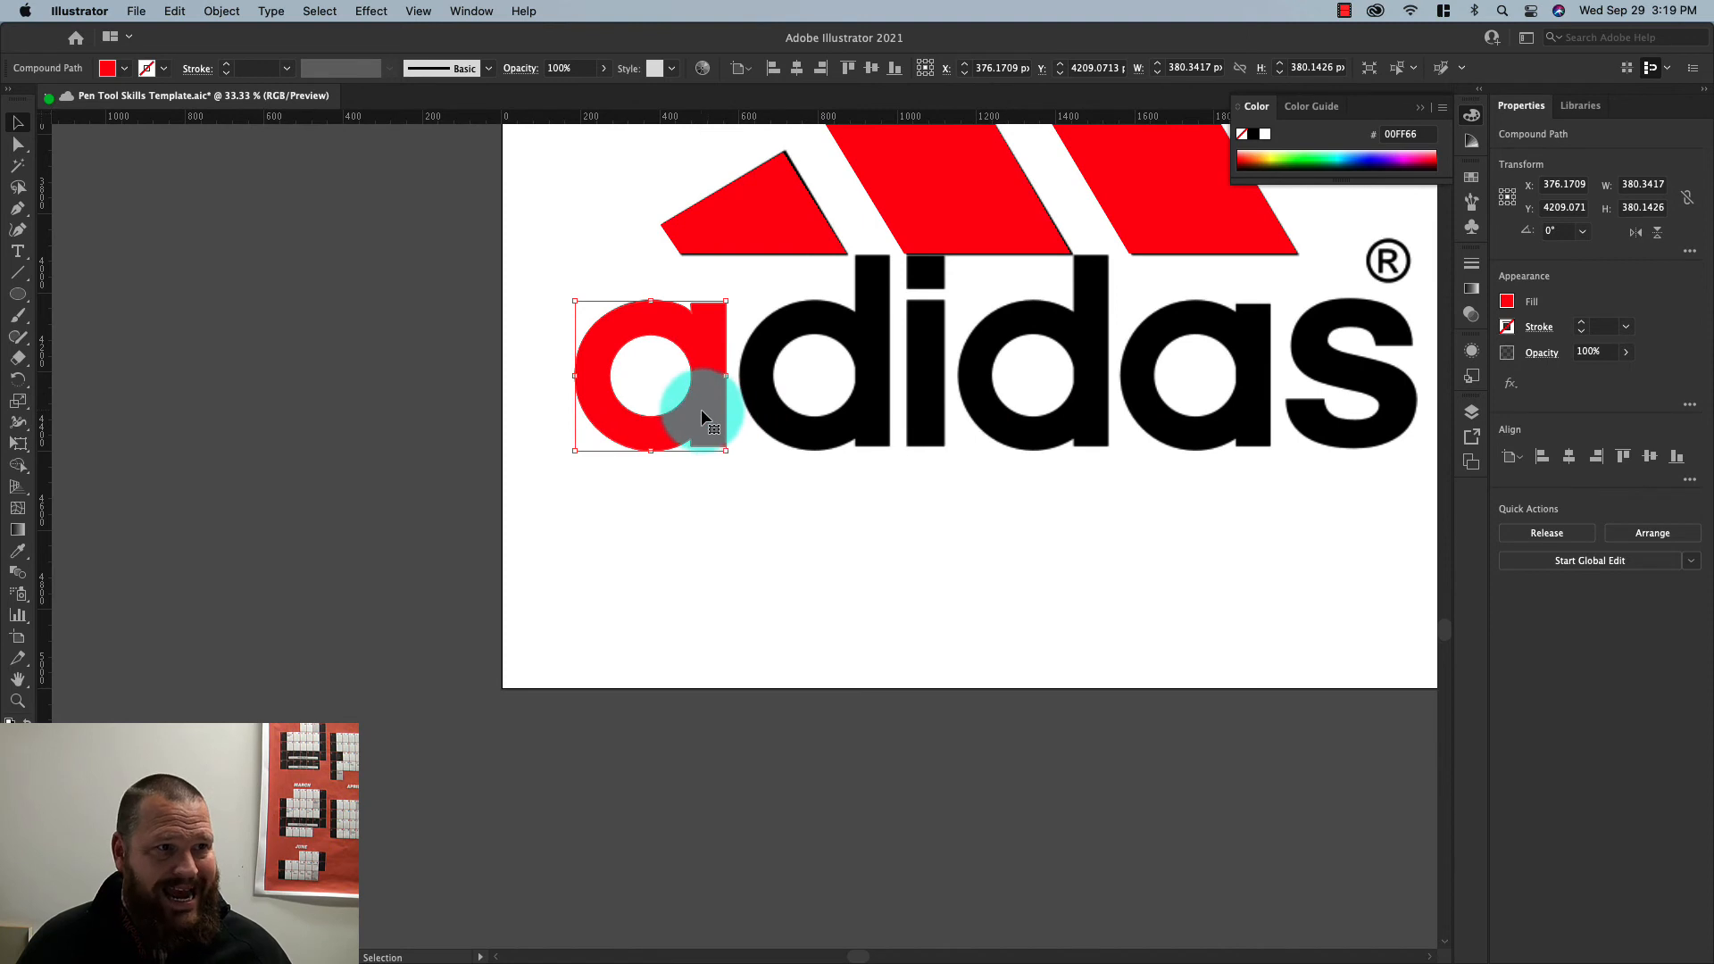
# Duplicate the traced red "a" over the second "a" and over the first "d" of the adidas wordmark
pyautogui.moveTo(703, 415); pyautogui.dragTo(1248, 412)
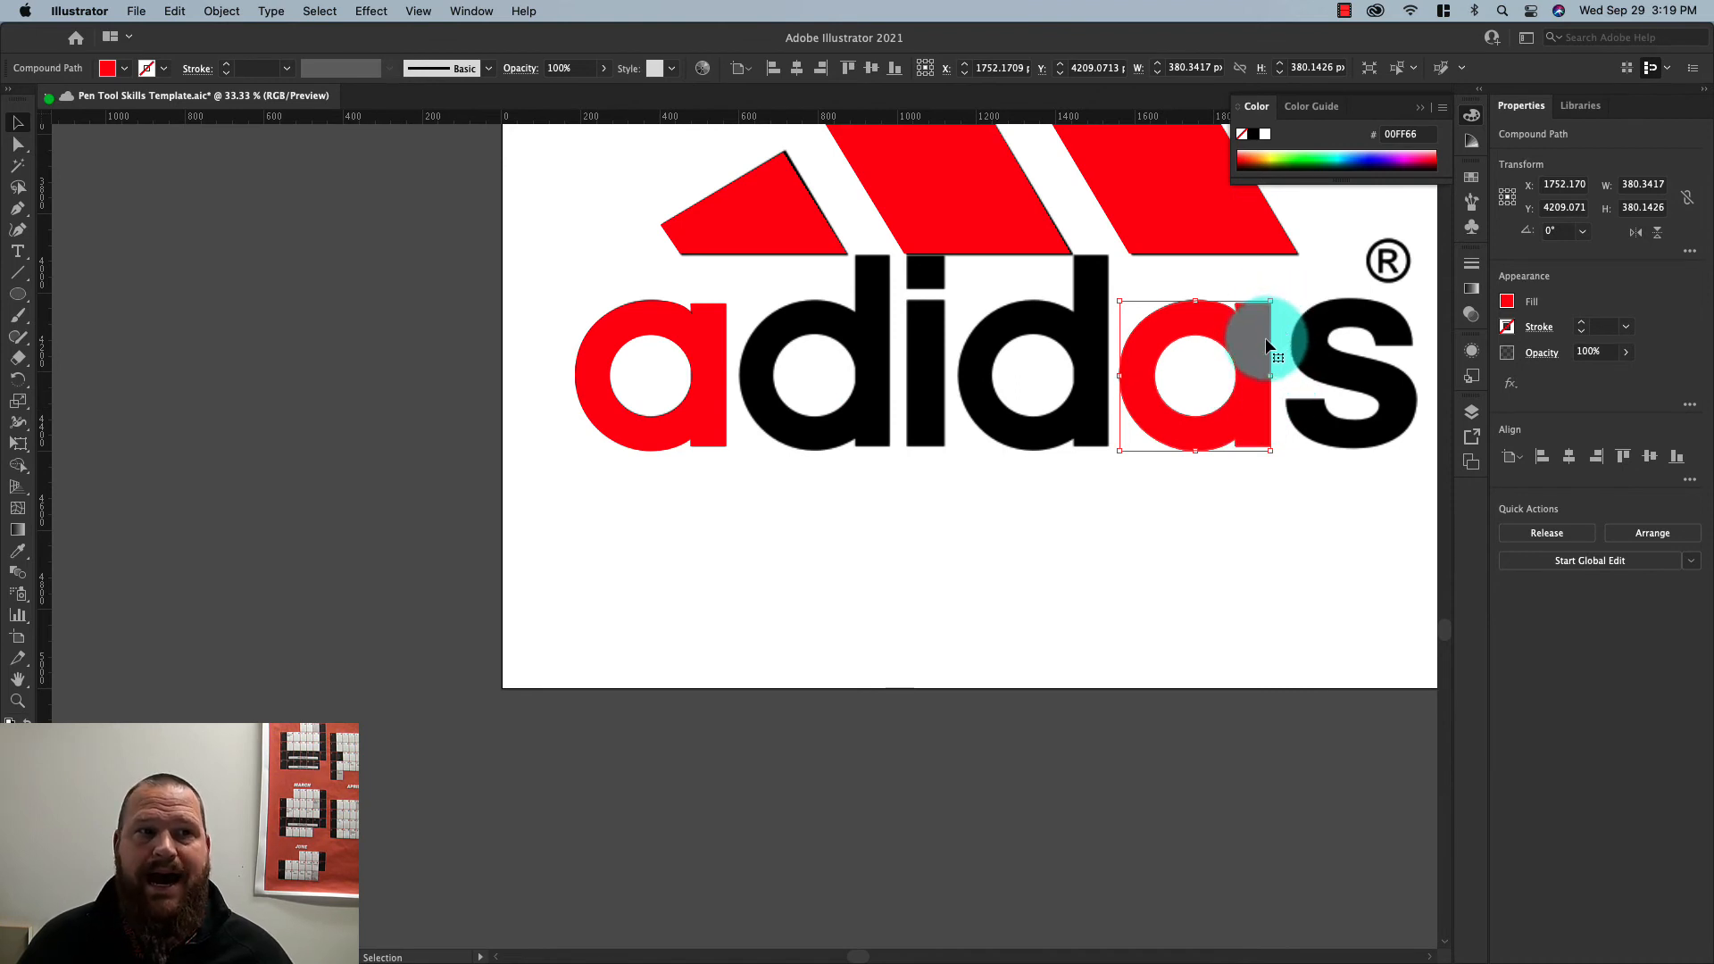
pyautogui.moveTo(1263, 342); pyautogui.dragTo(880, 345)
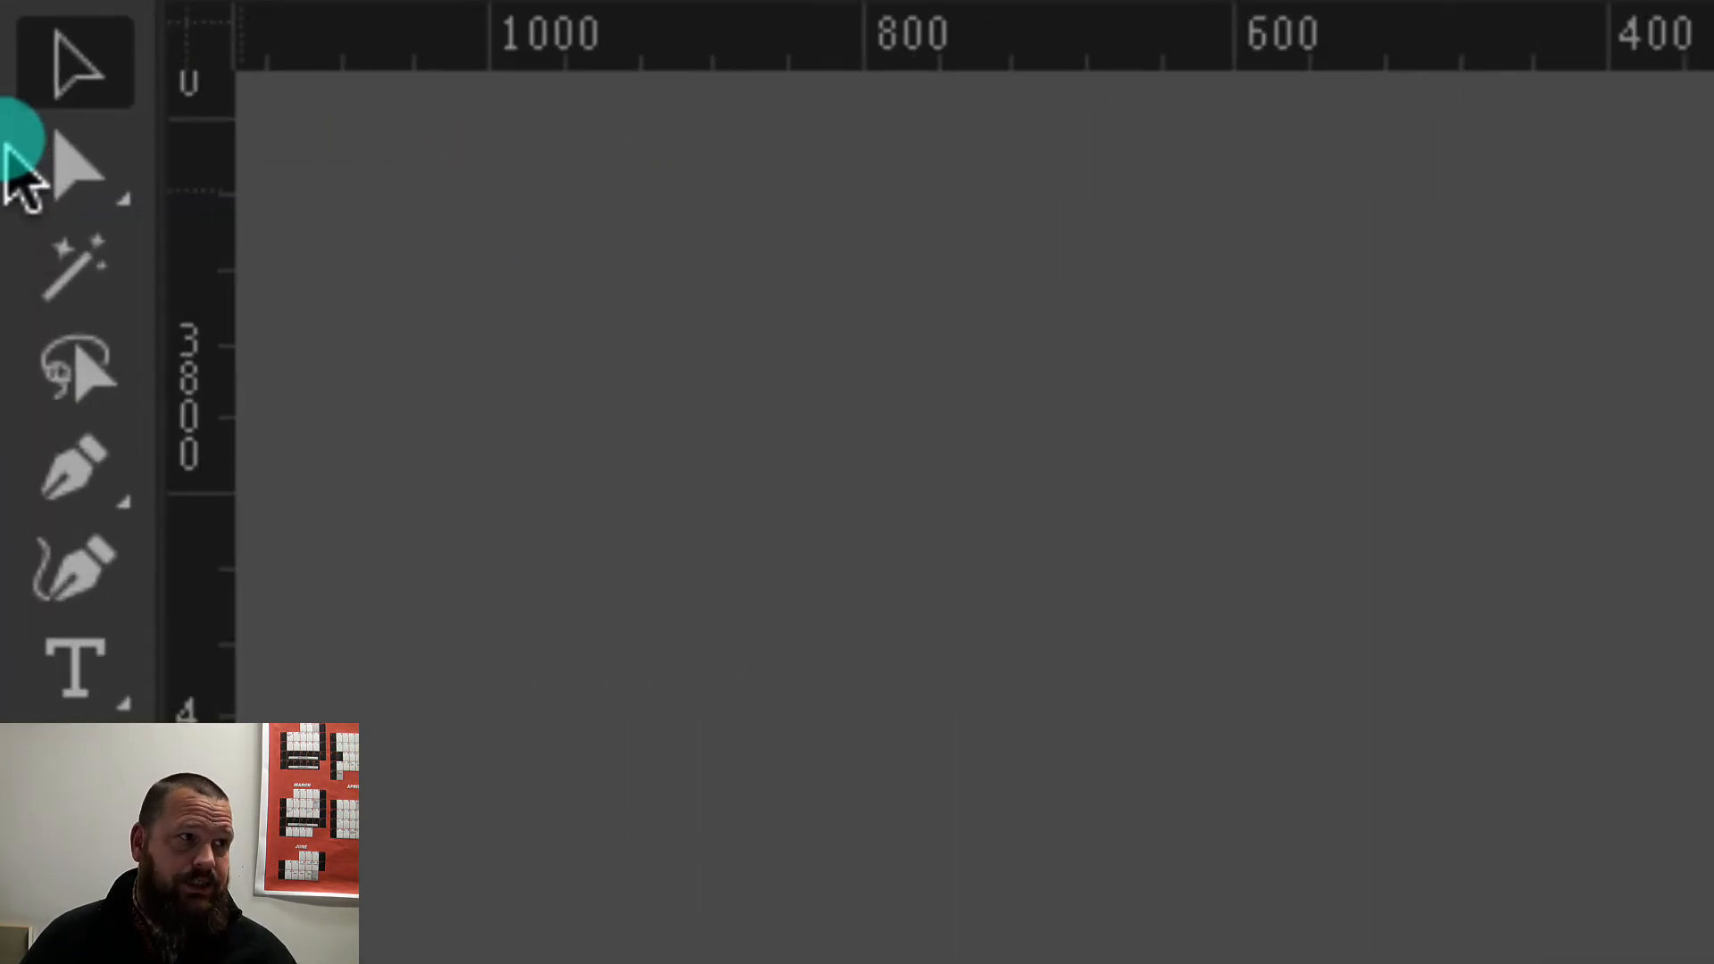
# Stretch the copied shape's stem up to the top of the first "d" by moving its upper anchor points
pyautogui.click(109, 187)
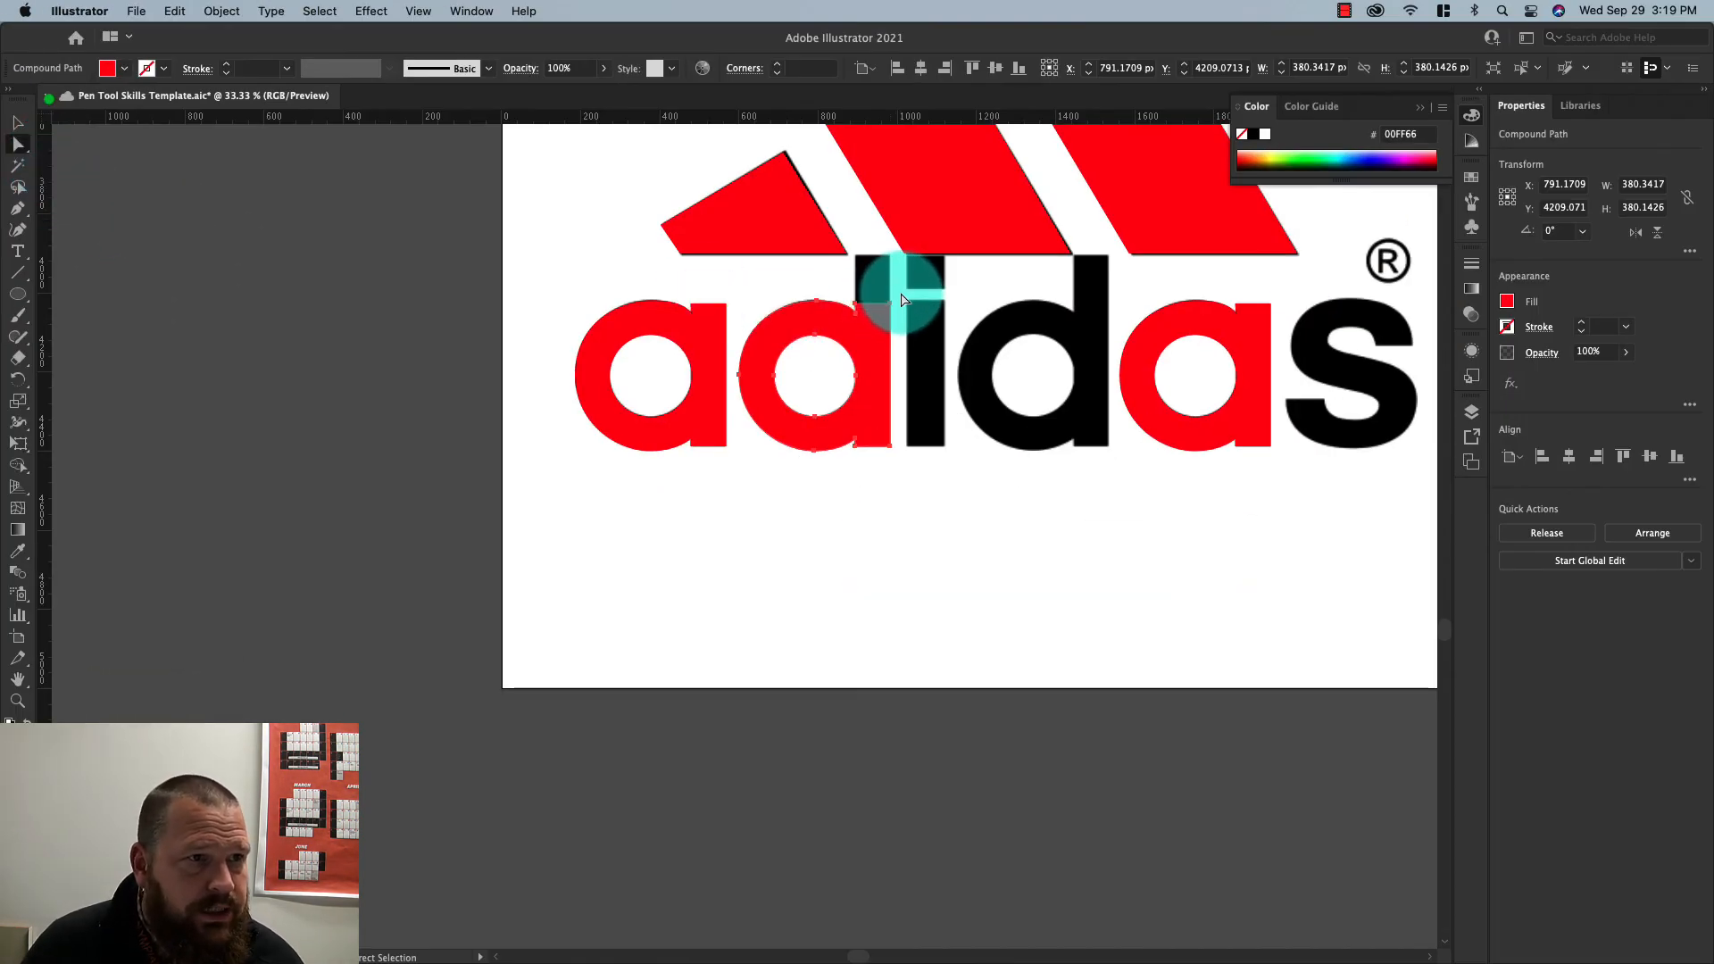
pyautogui.moveTo(900, 293); pyautogui.dragTo(855, 308)
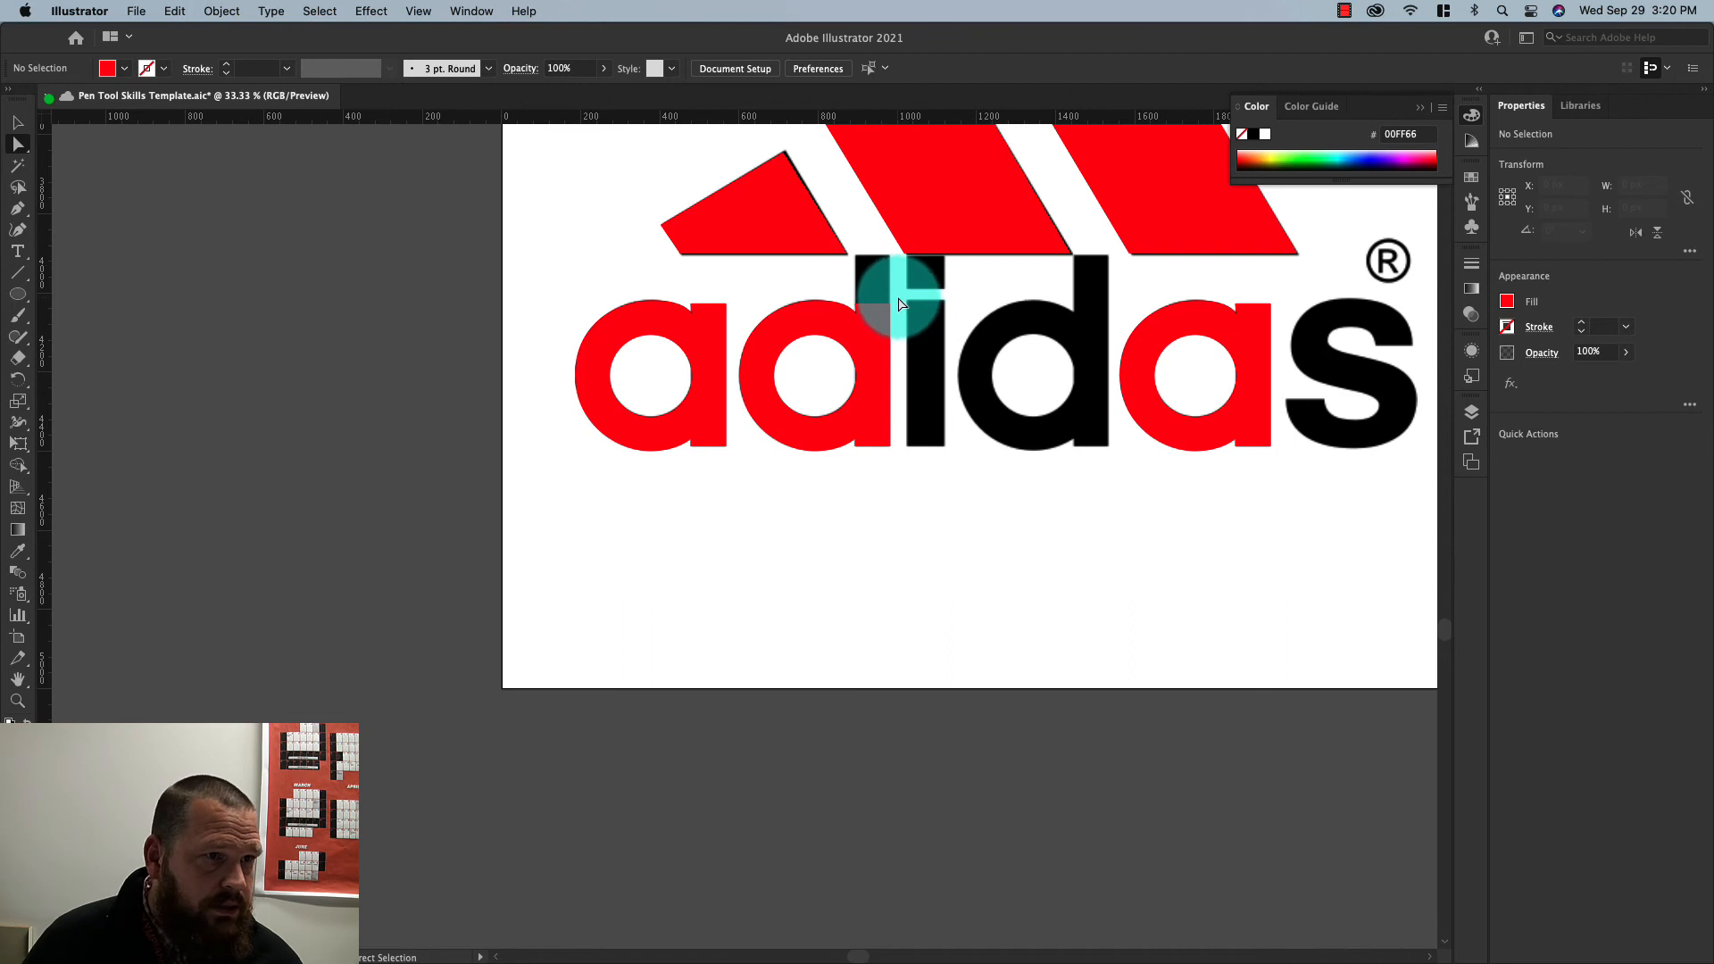
pyautogui.moveTo(857, 315); pyautogui.dragTo(854, 313)
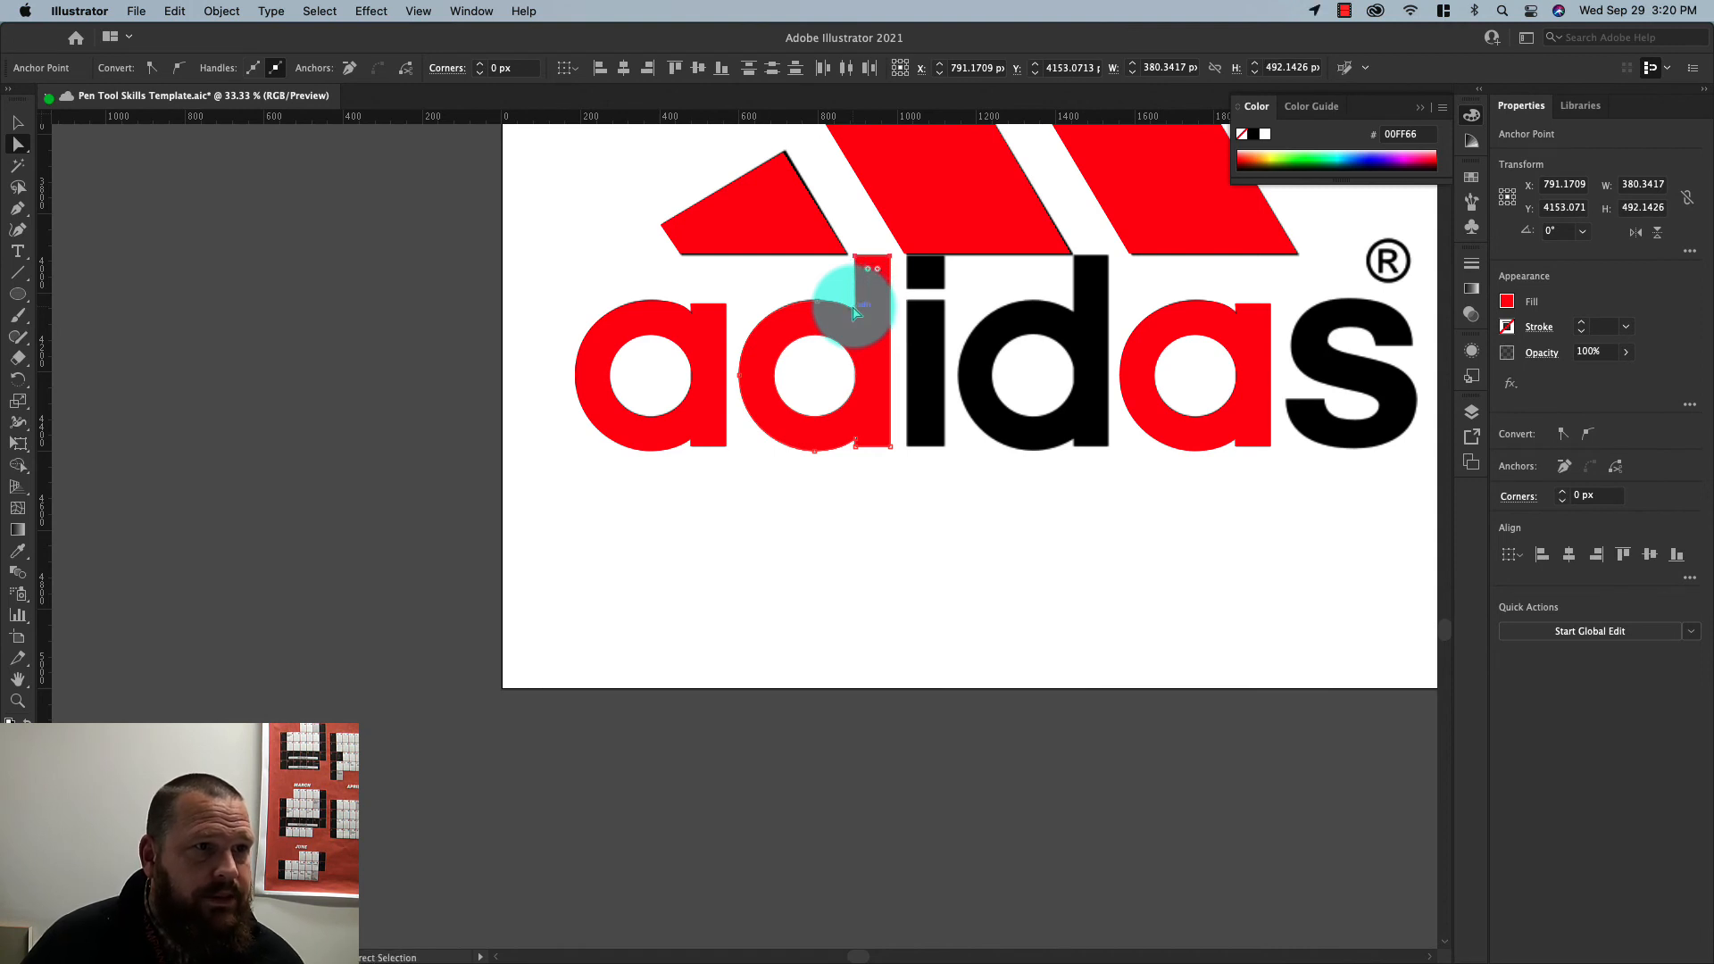
# Duplicate the finished red "d" and align the copy over the second "d" of the wordmark
pyautogui.click(18, 123)
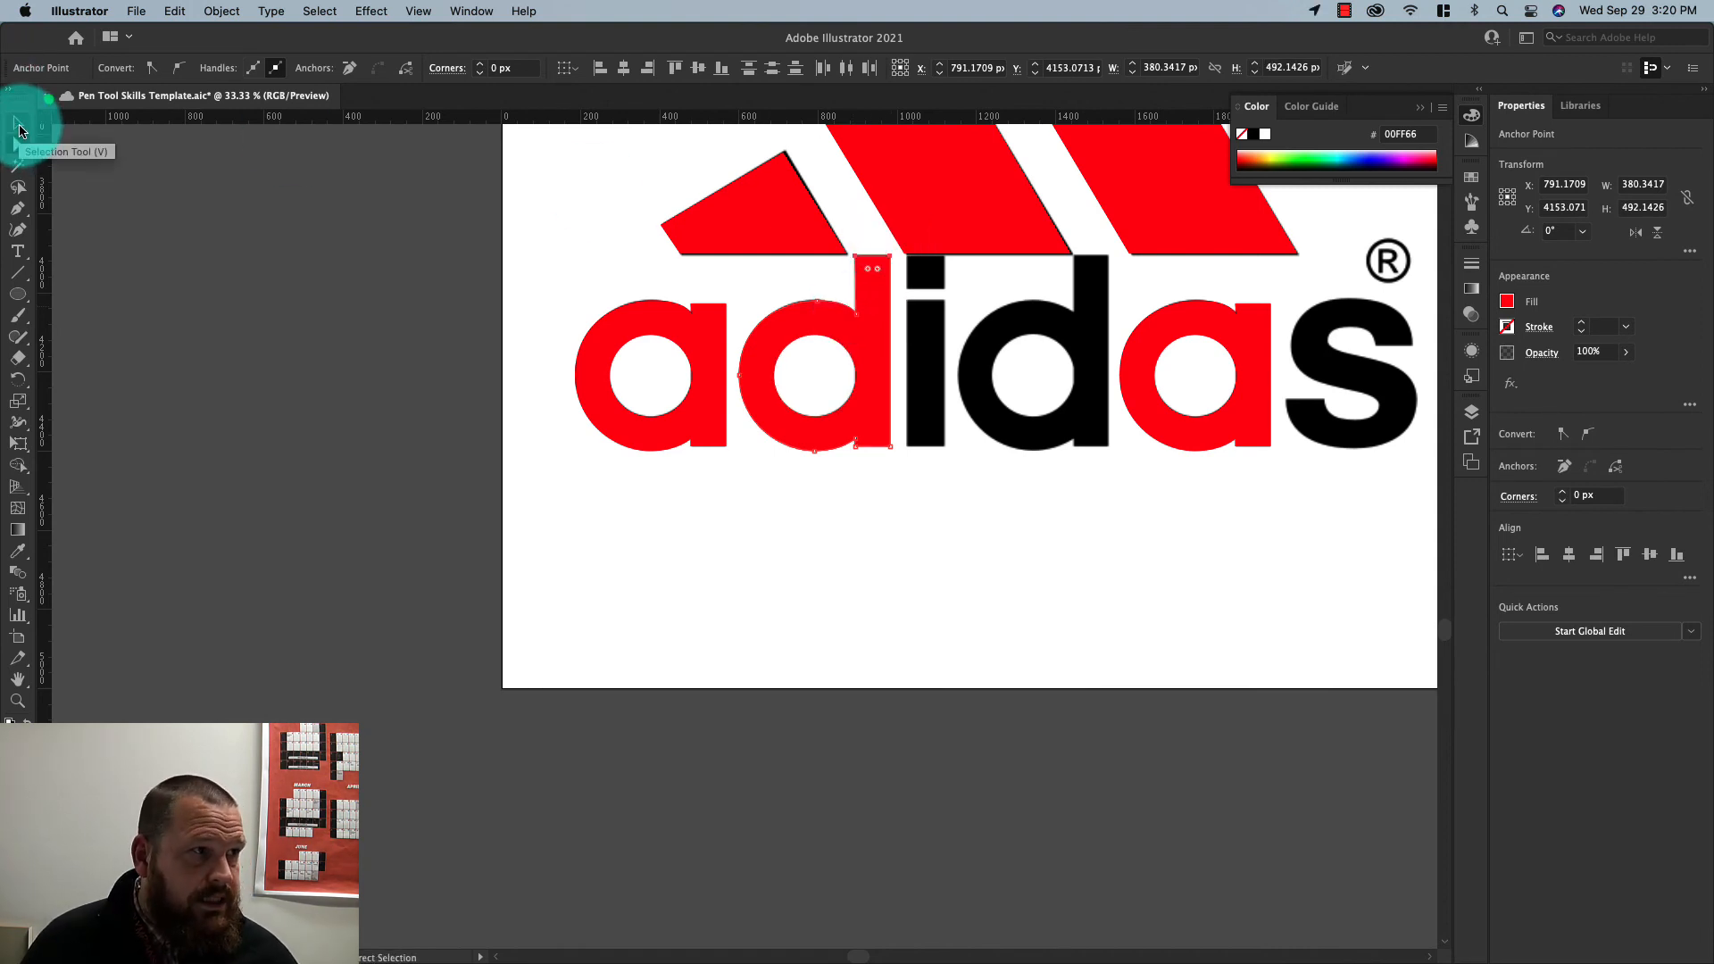
pyautogui.click(830, 350)
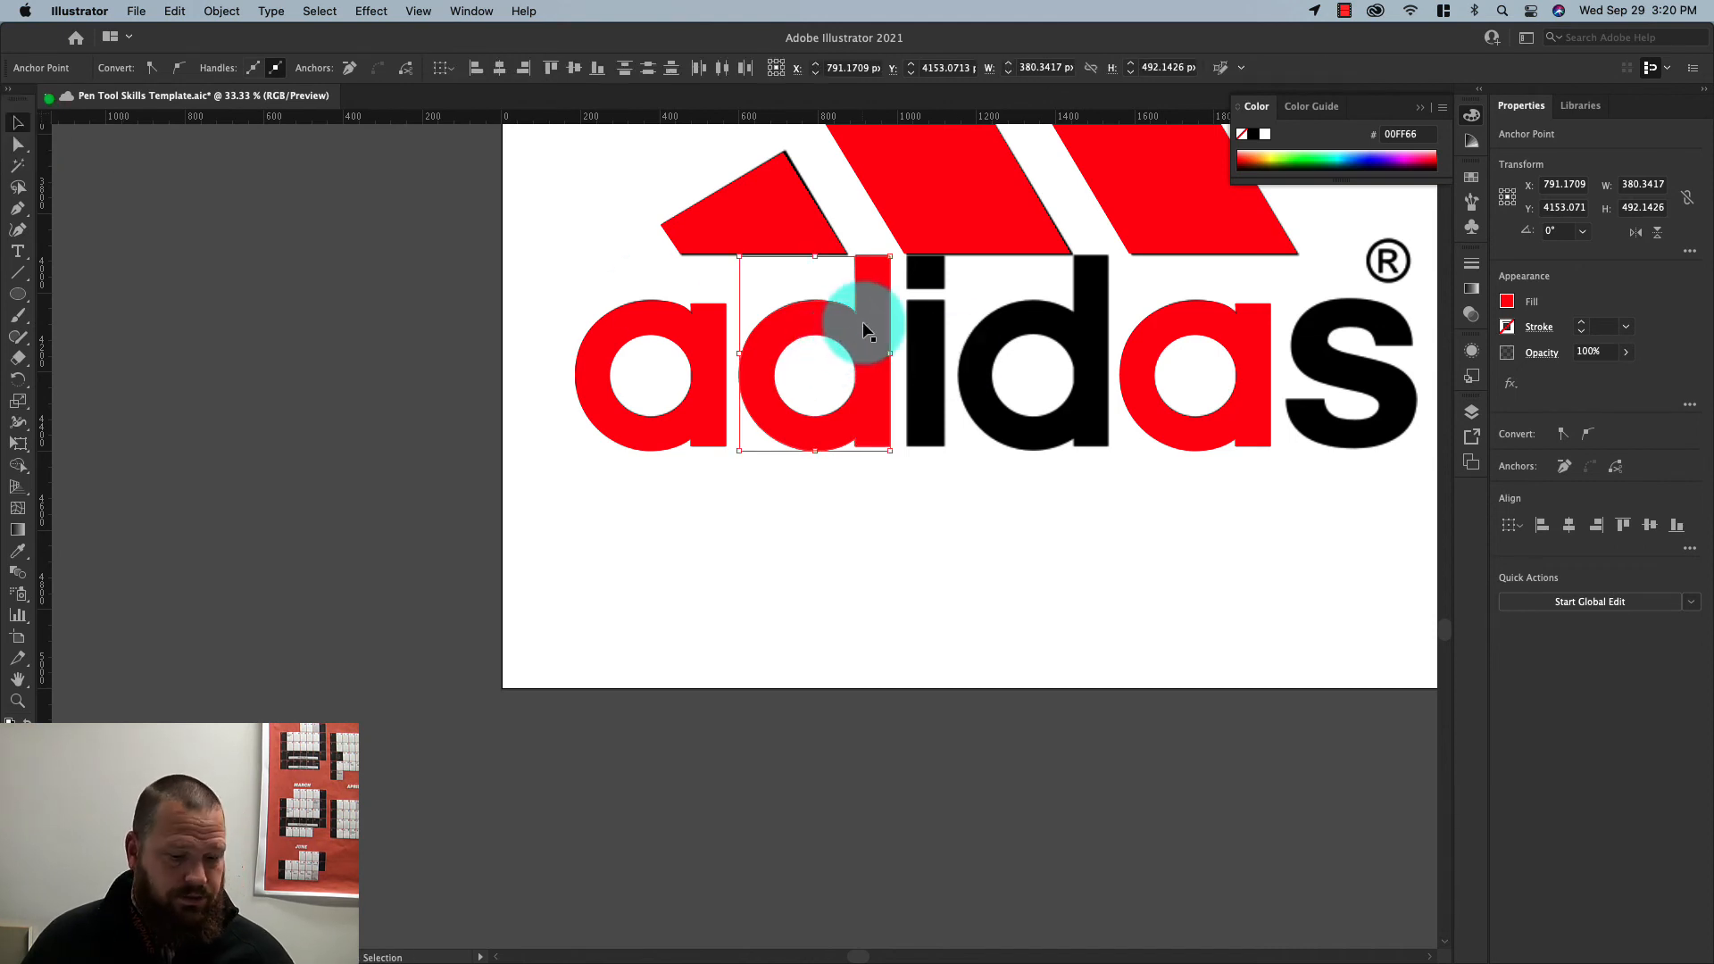
pyautogui.moveTo(862, 324); pyautogui.dragTo(1080, 329)
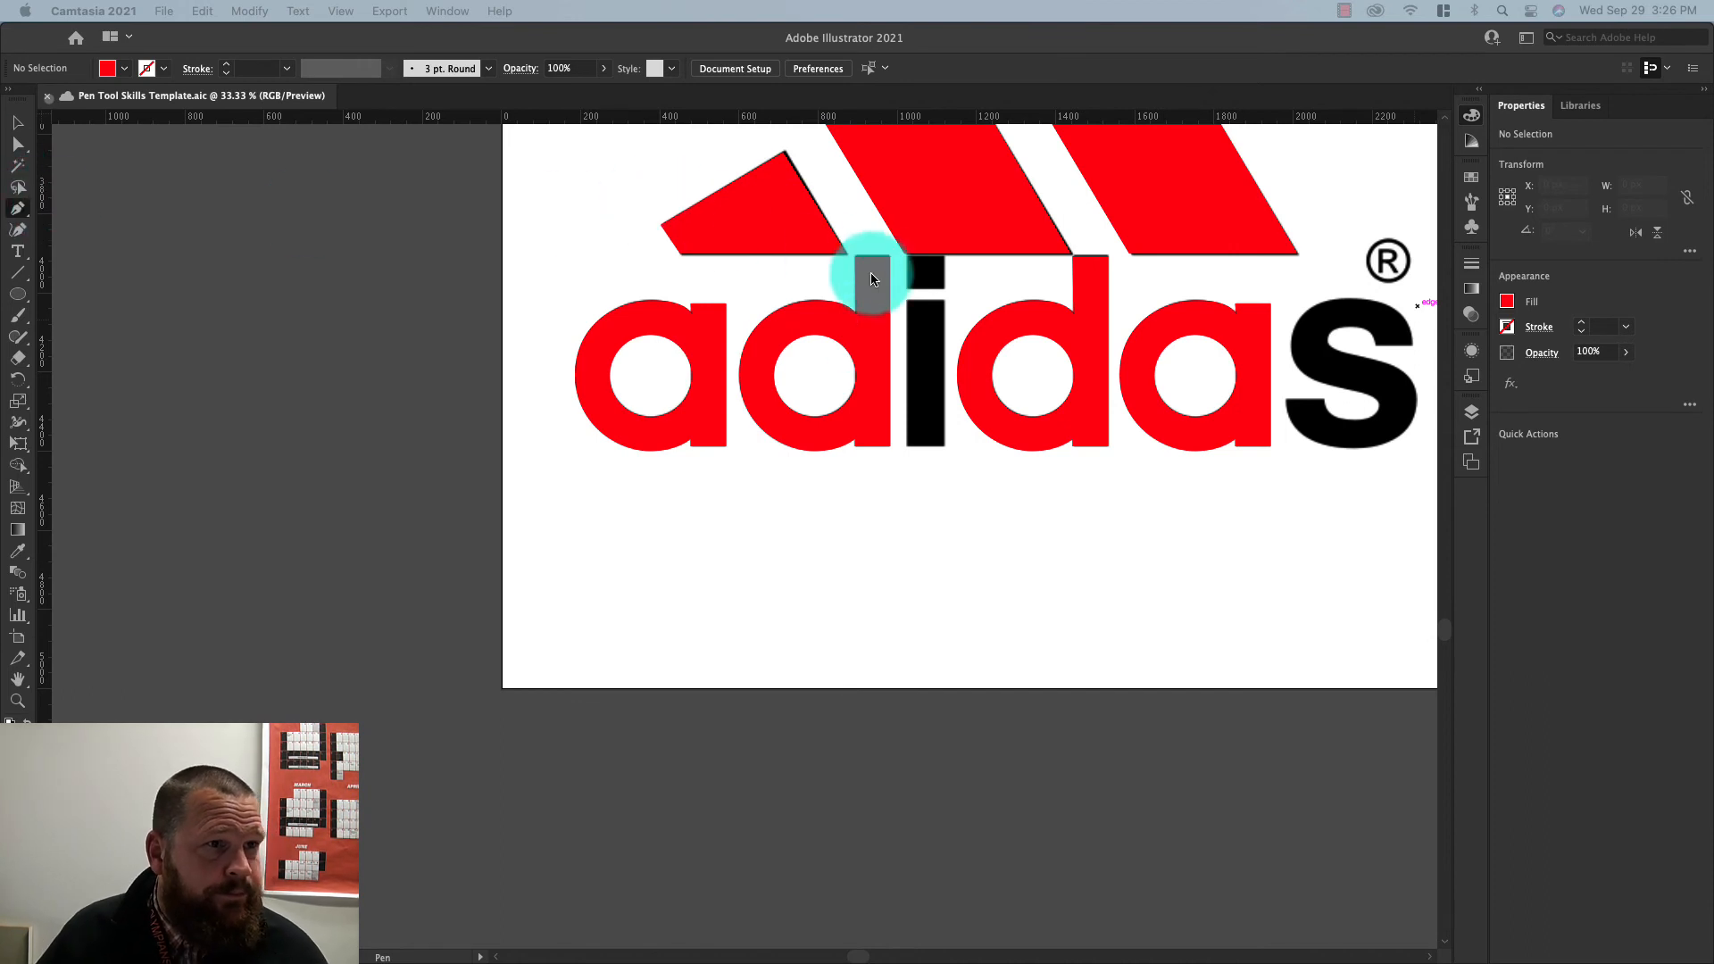
# Trace the square dot of the "i" with the Pen tool as a closed four-corner shape
pyautogui.click(14, 214)
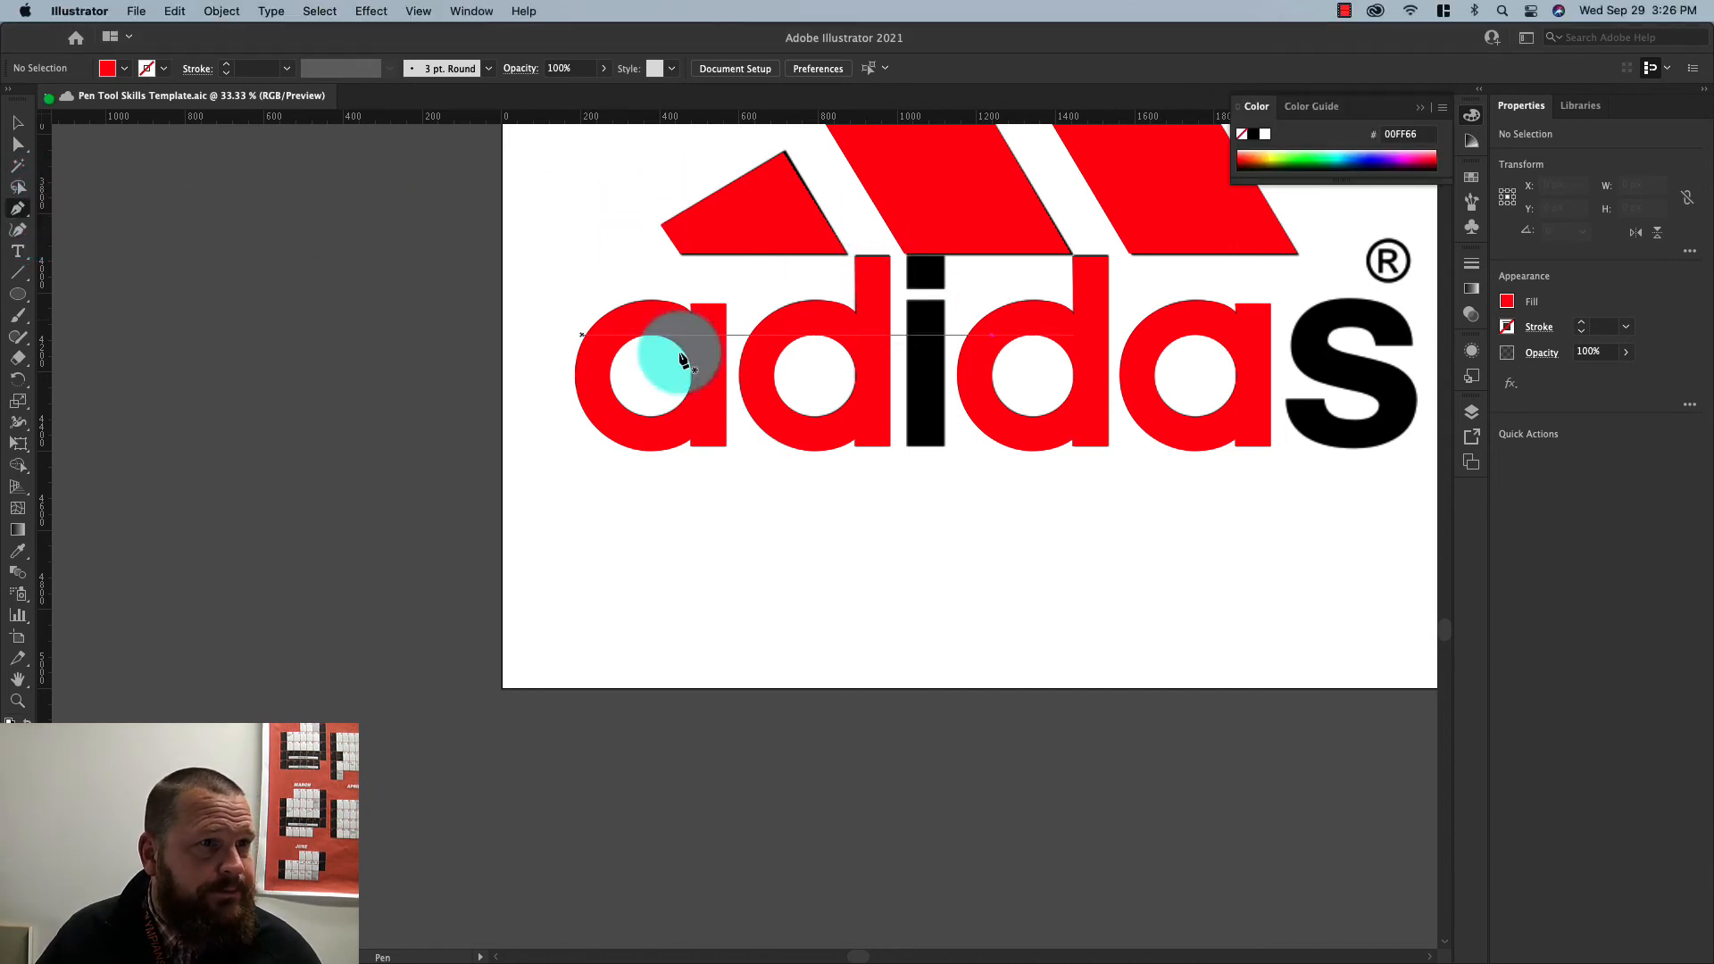
pyautogui.scroll(3, 923, 296)
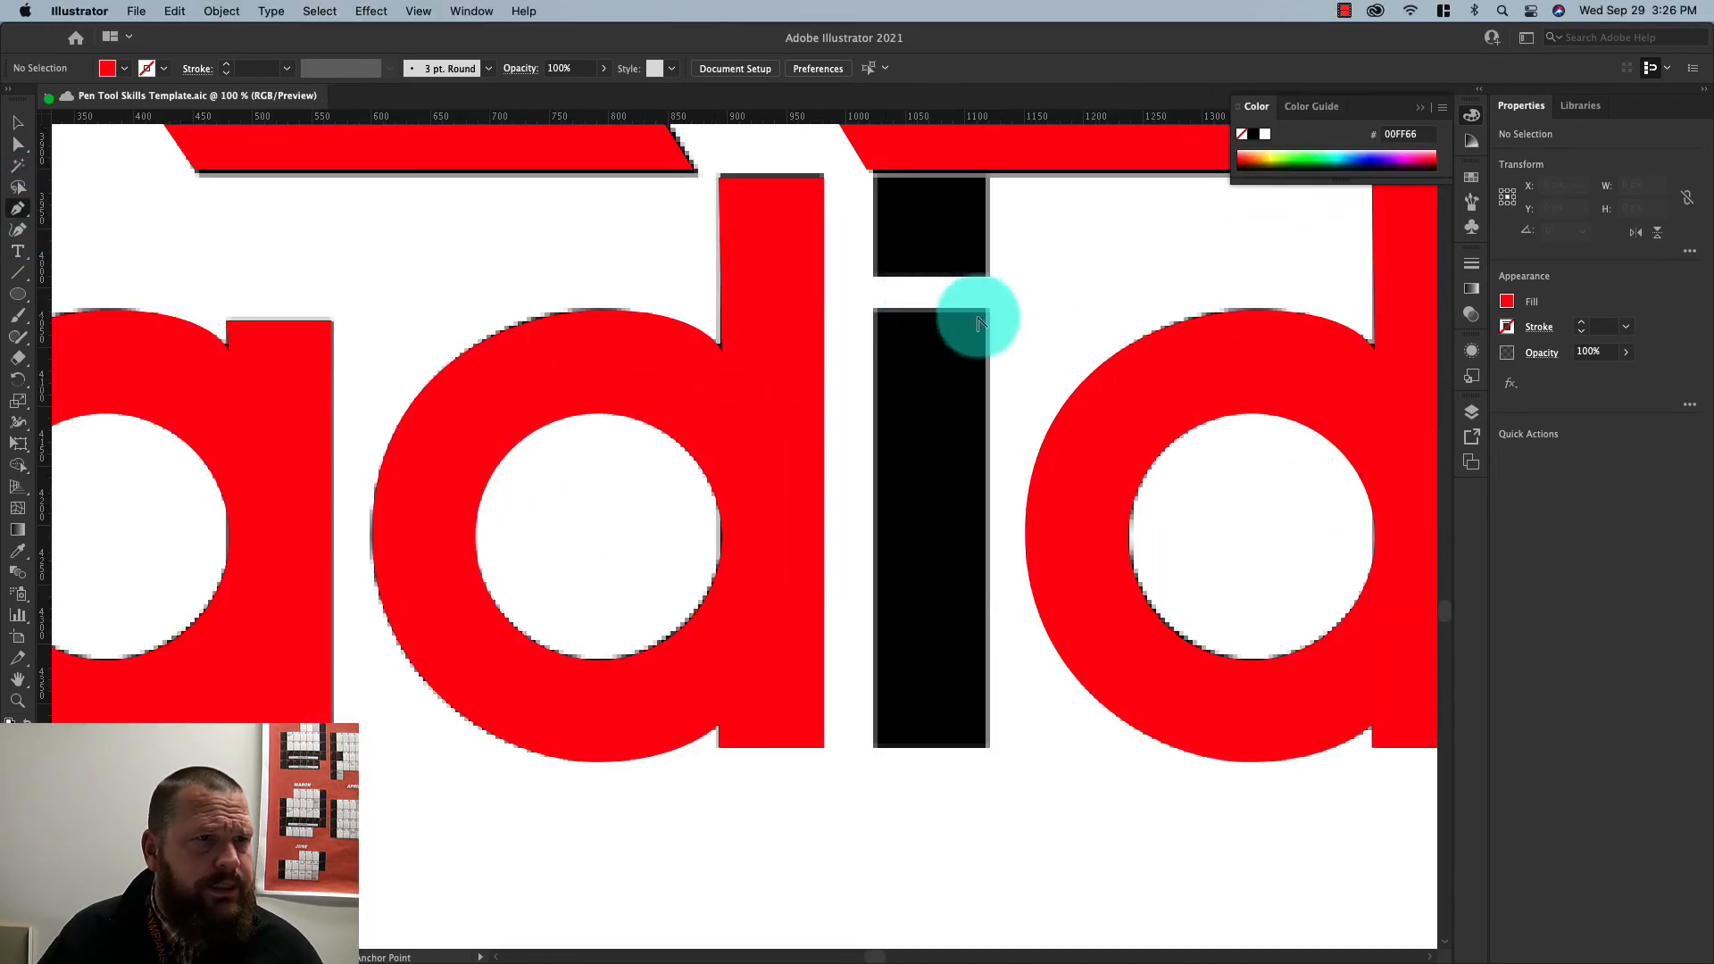
pyautogui.click(875, 177)
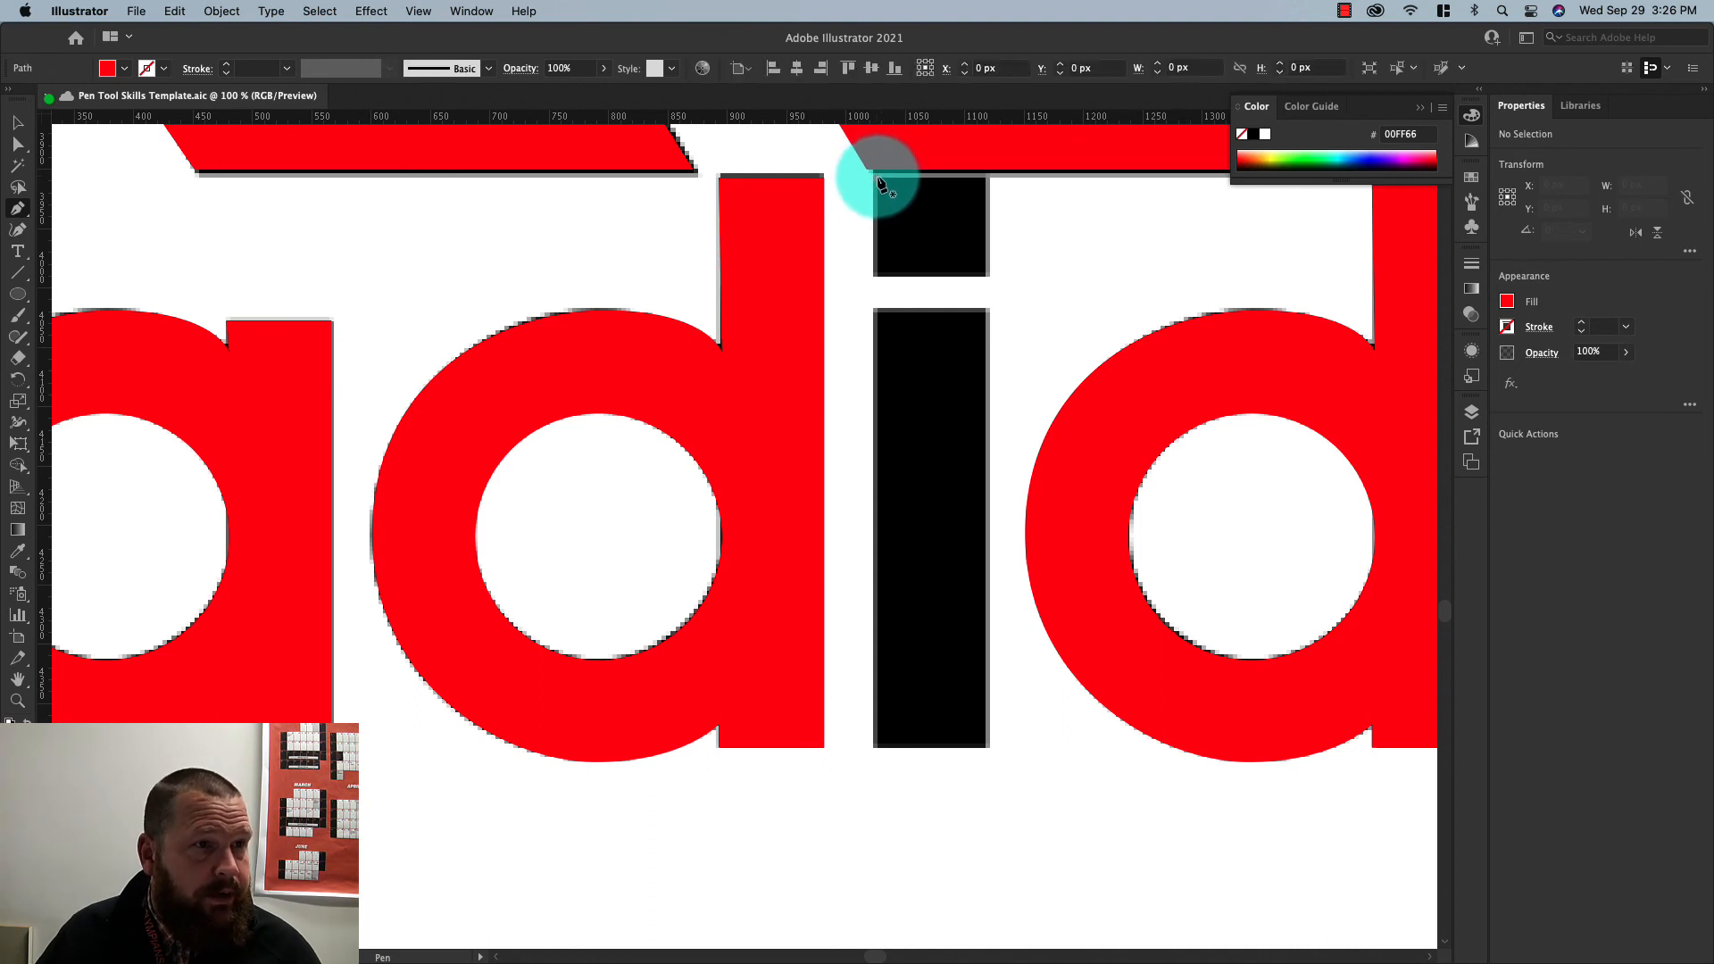
pyautogui.click(875, 274)
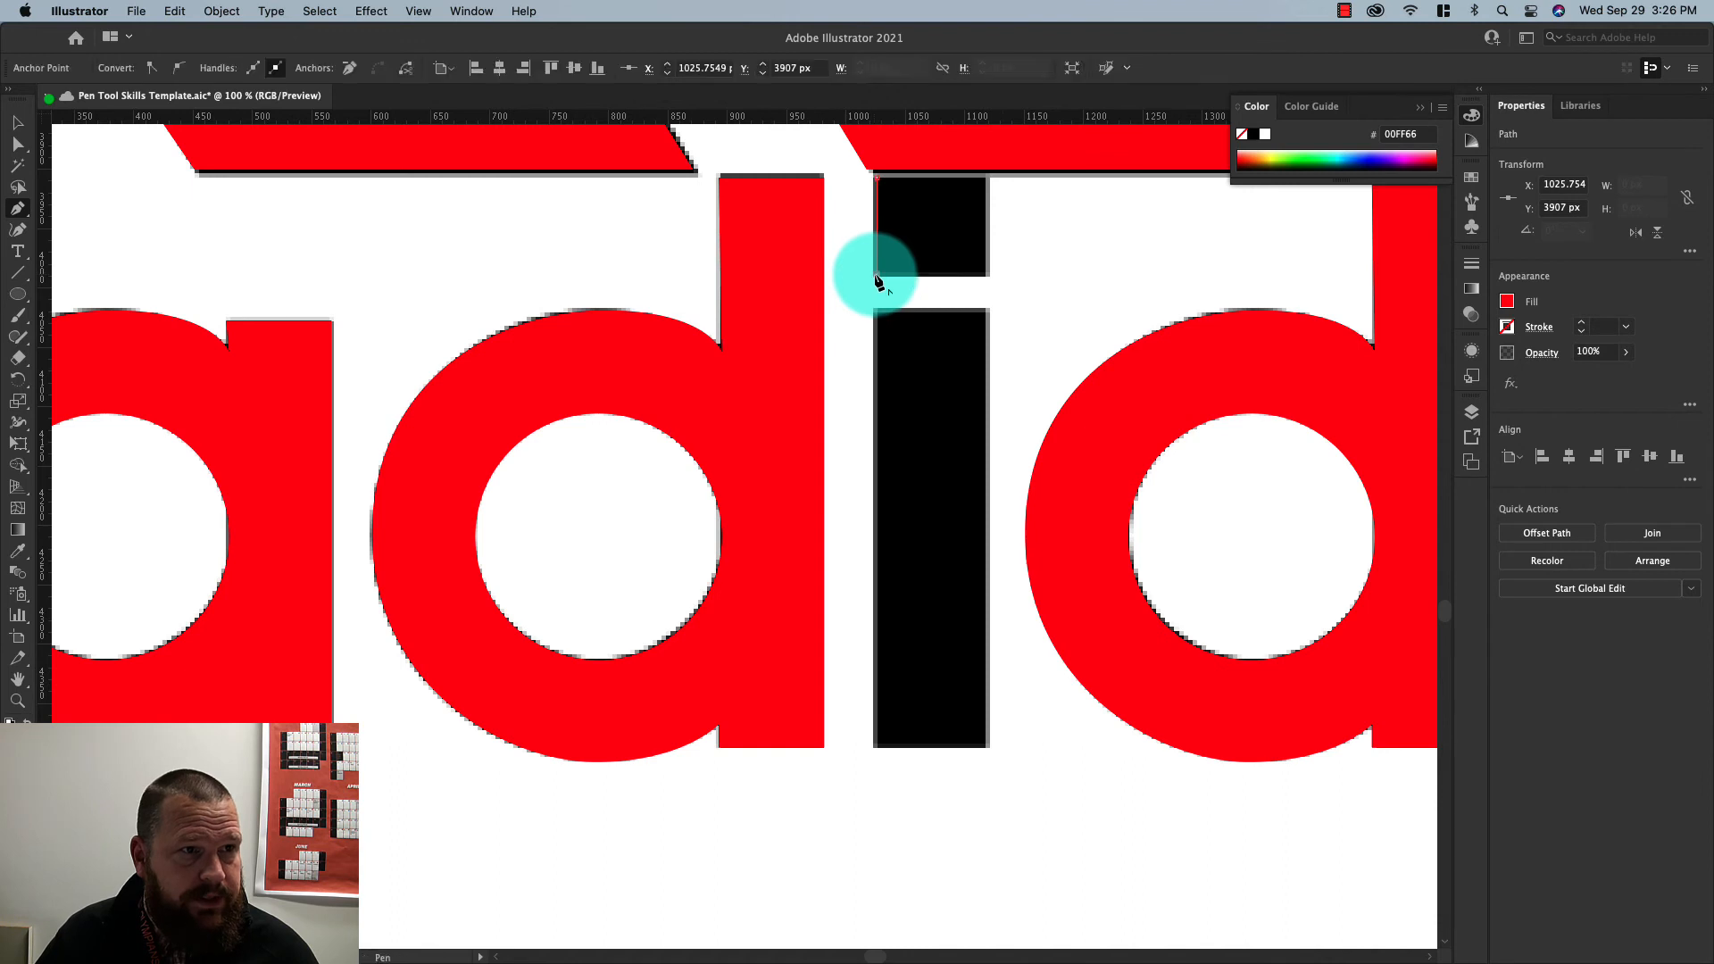
pyautogui.click(987, 275)
pyautogui.click(988, 179)
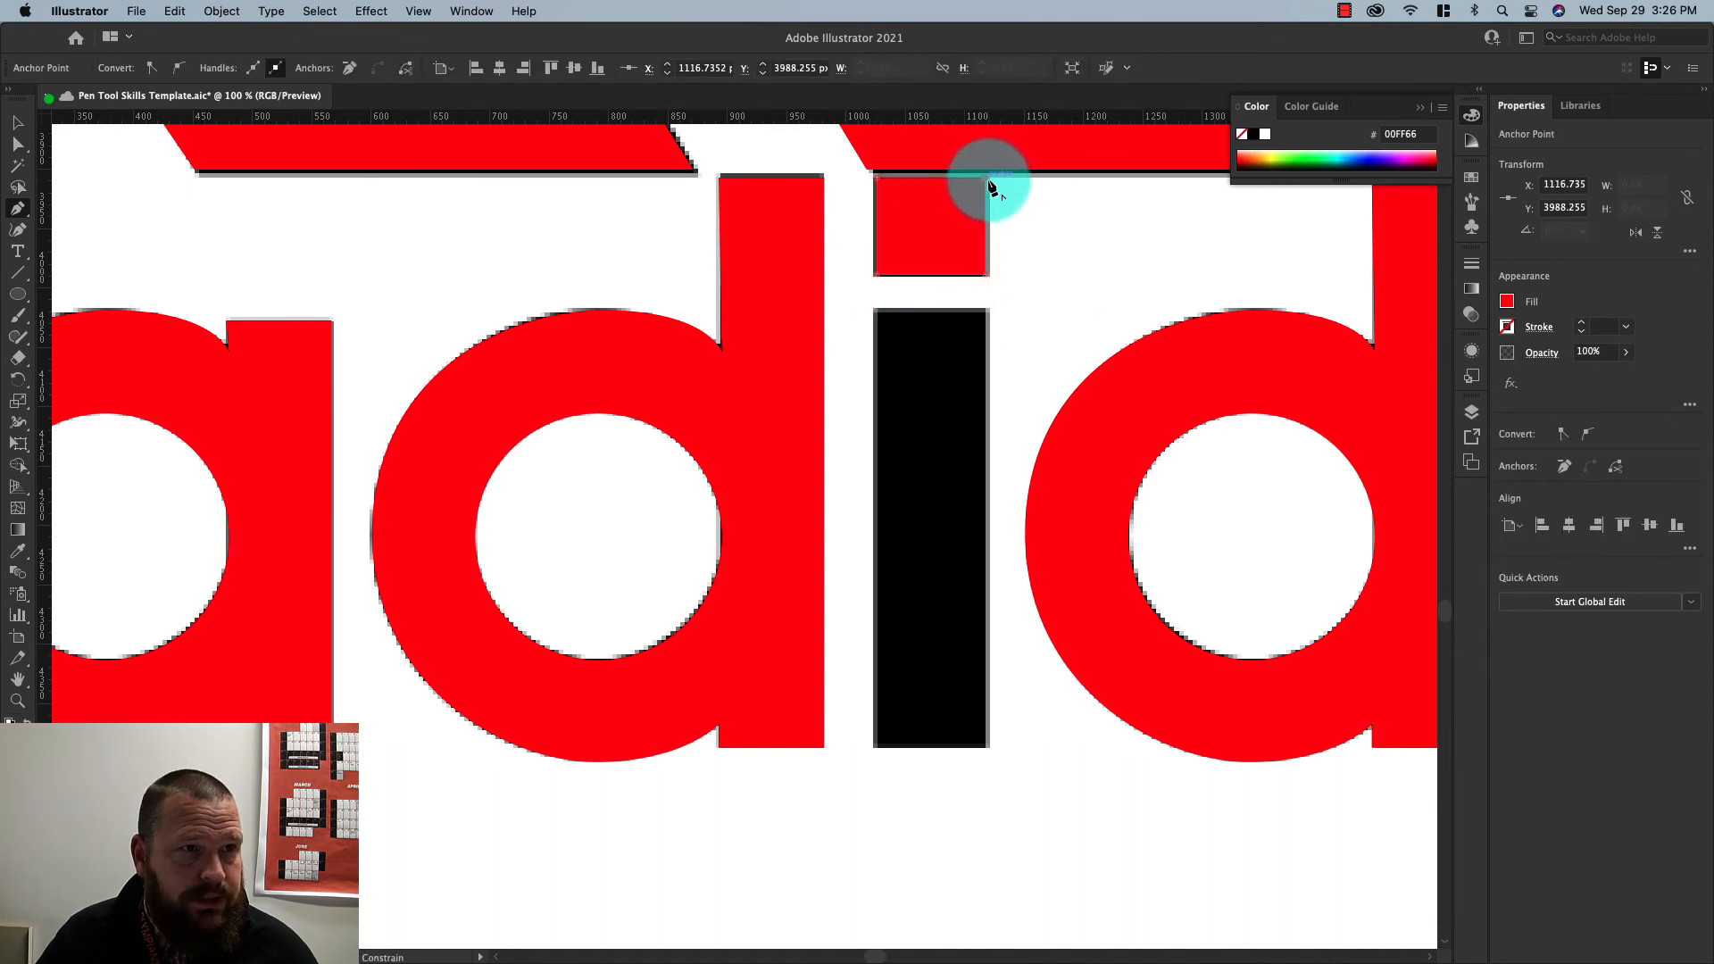
pyautogui.click(877, 179)
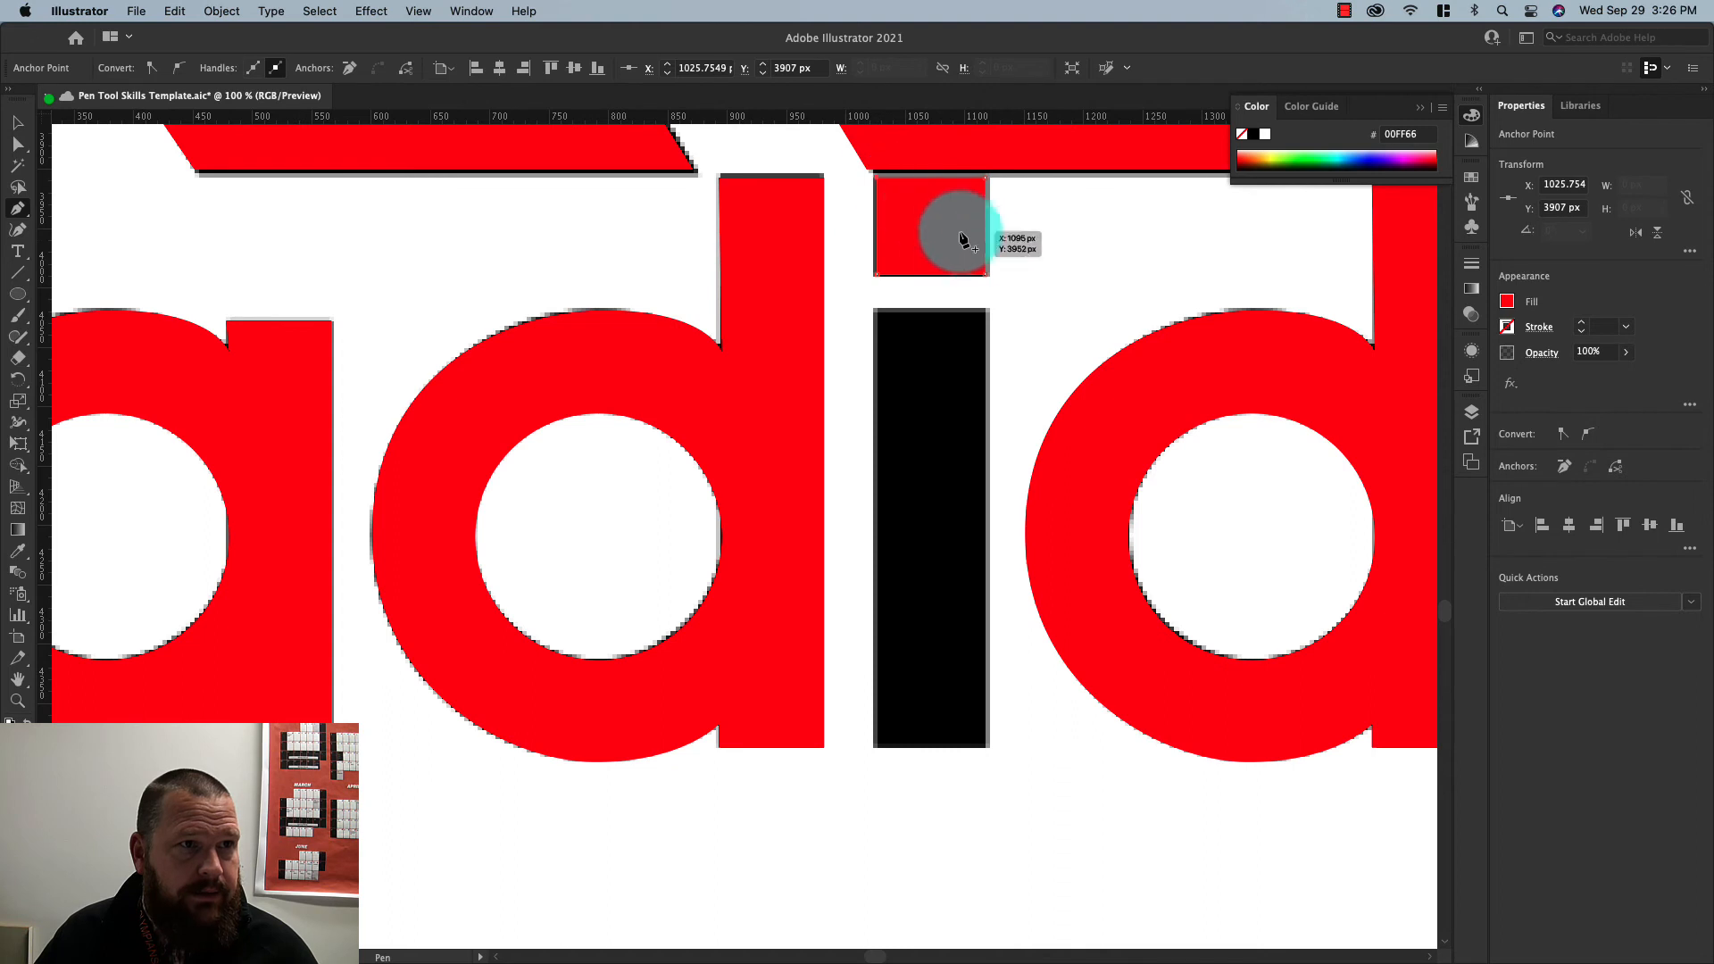
# Trace the rectangular stem of the "i" with the Pen tool as a separate closed shape
pyautogui.click(875, 308)
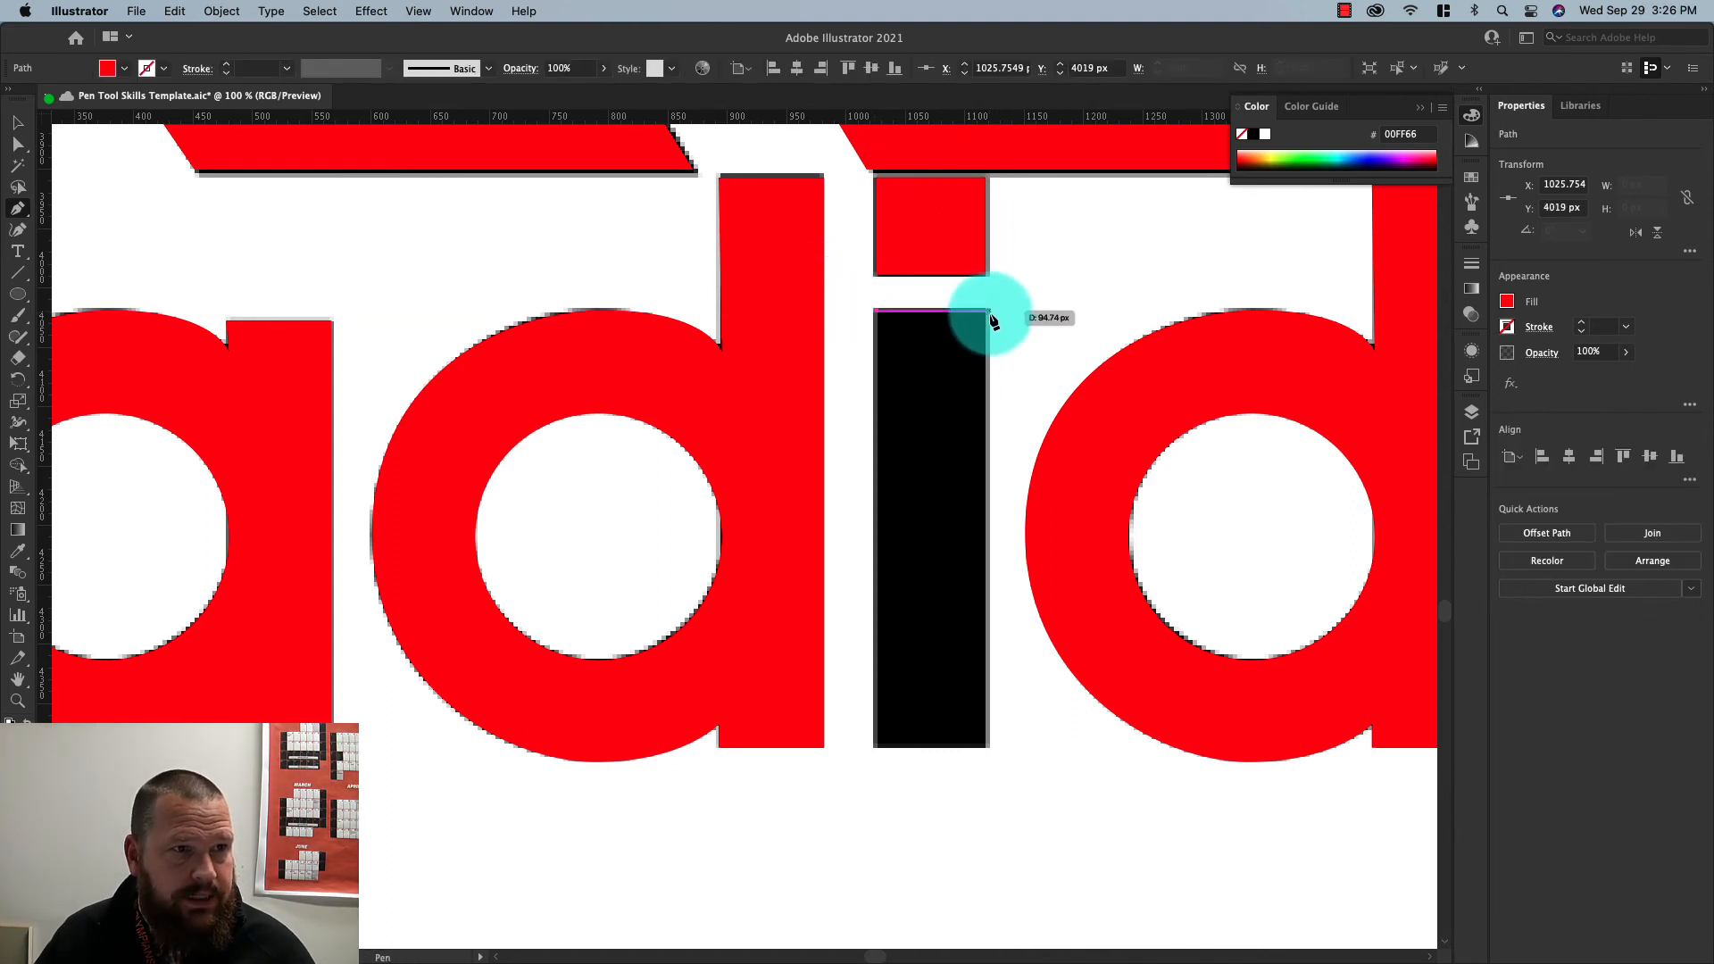
pyautogui.click(988, 311)
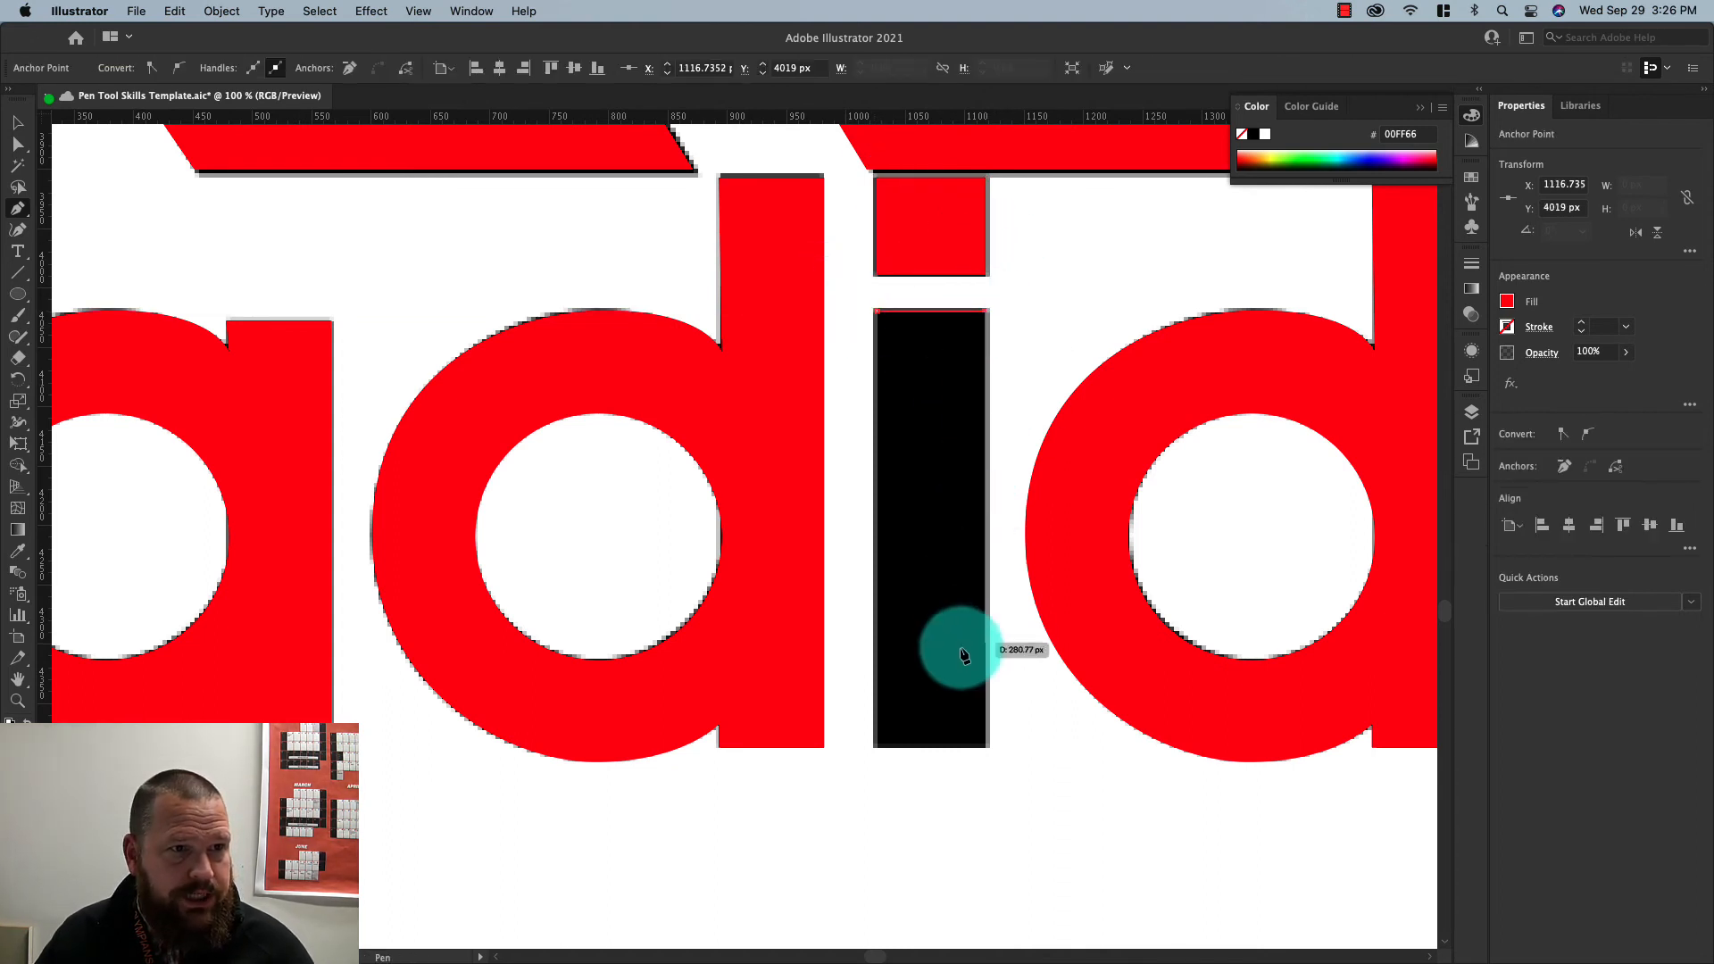
pyautogui.click(986, 744)
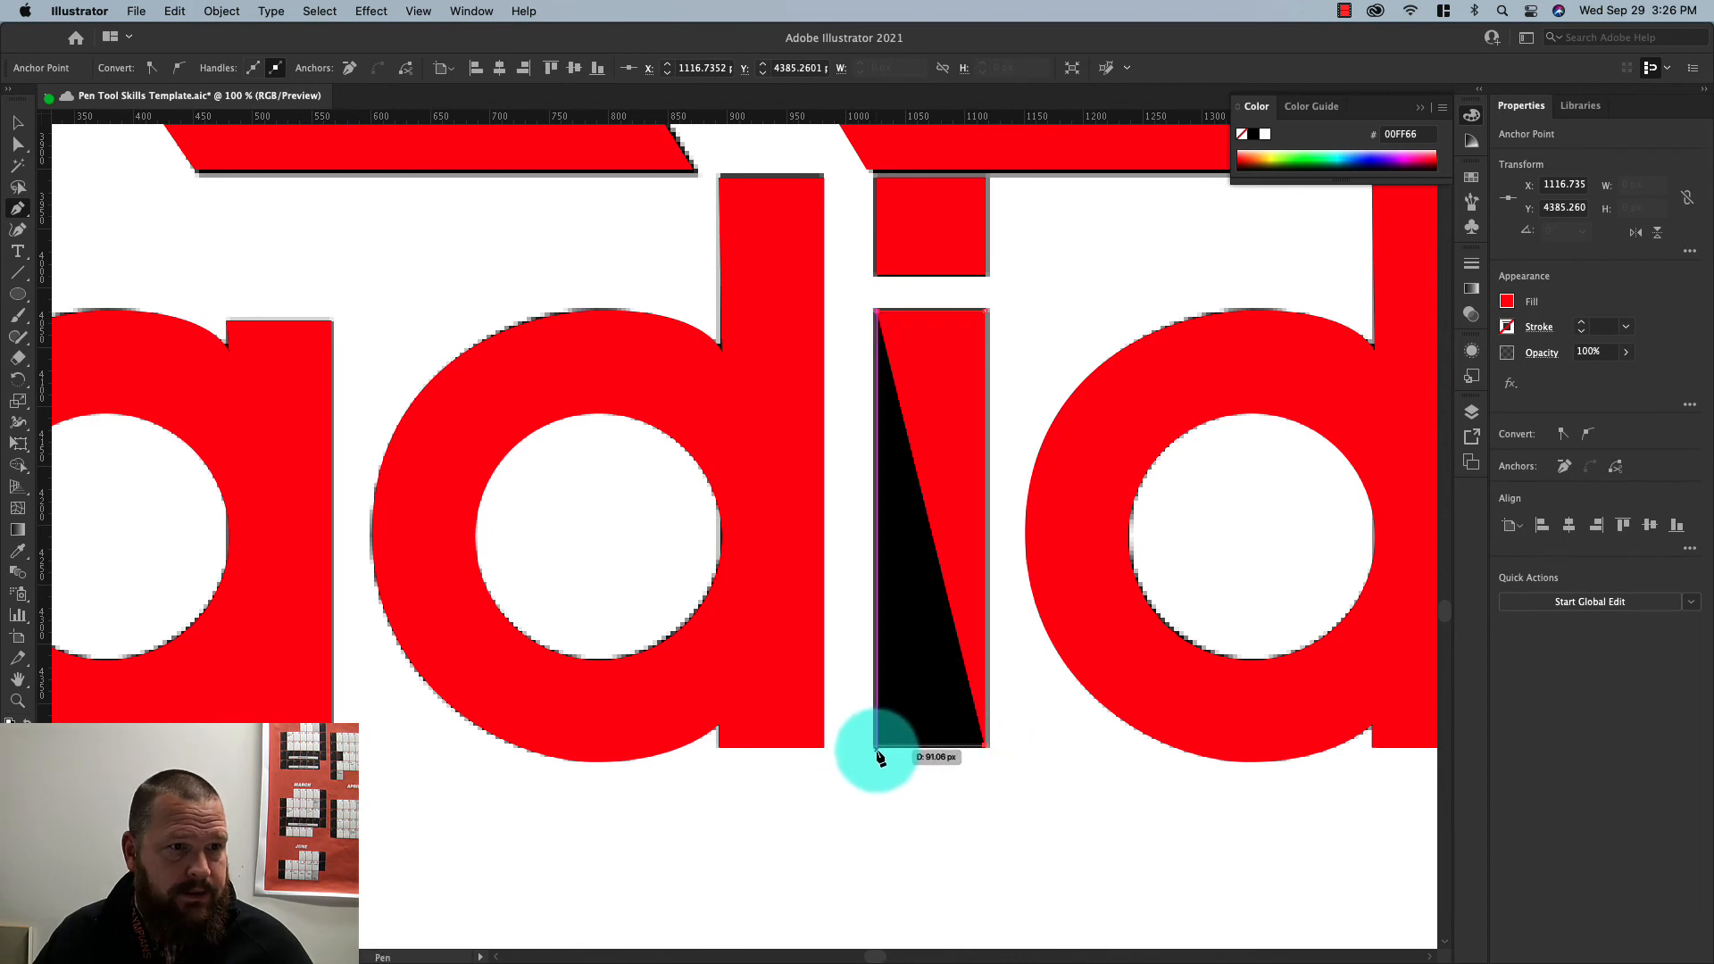
pyautogui.click(876, 748)
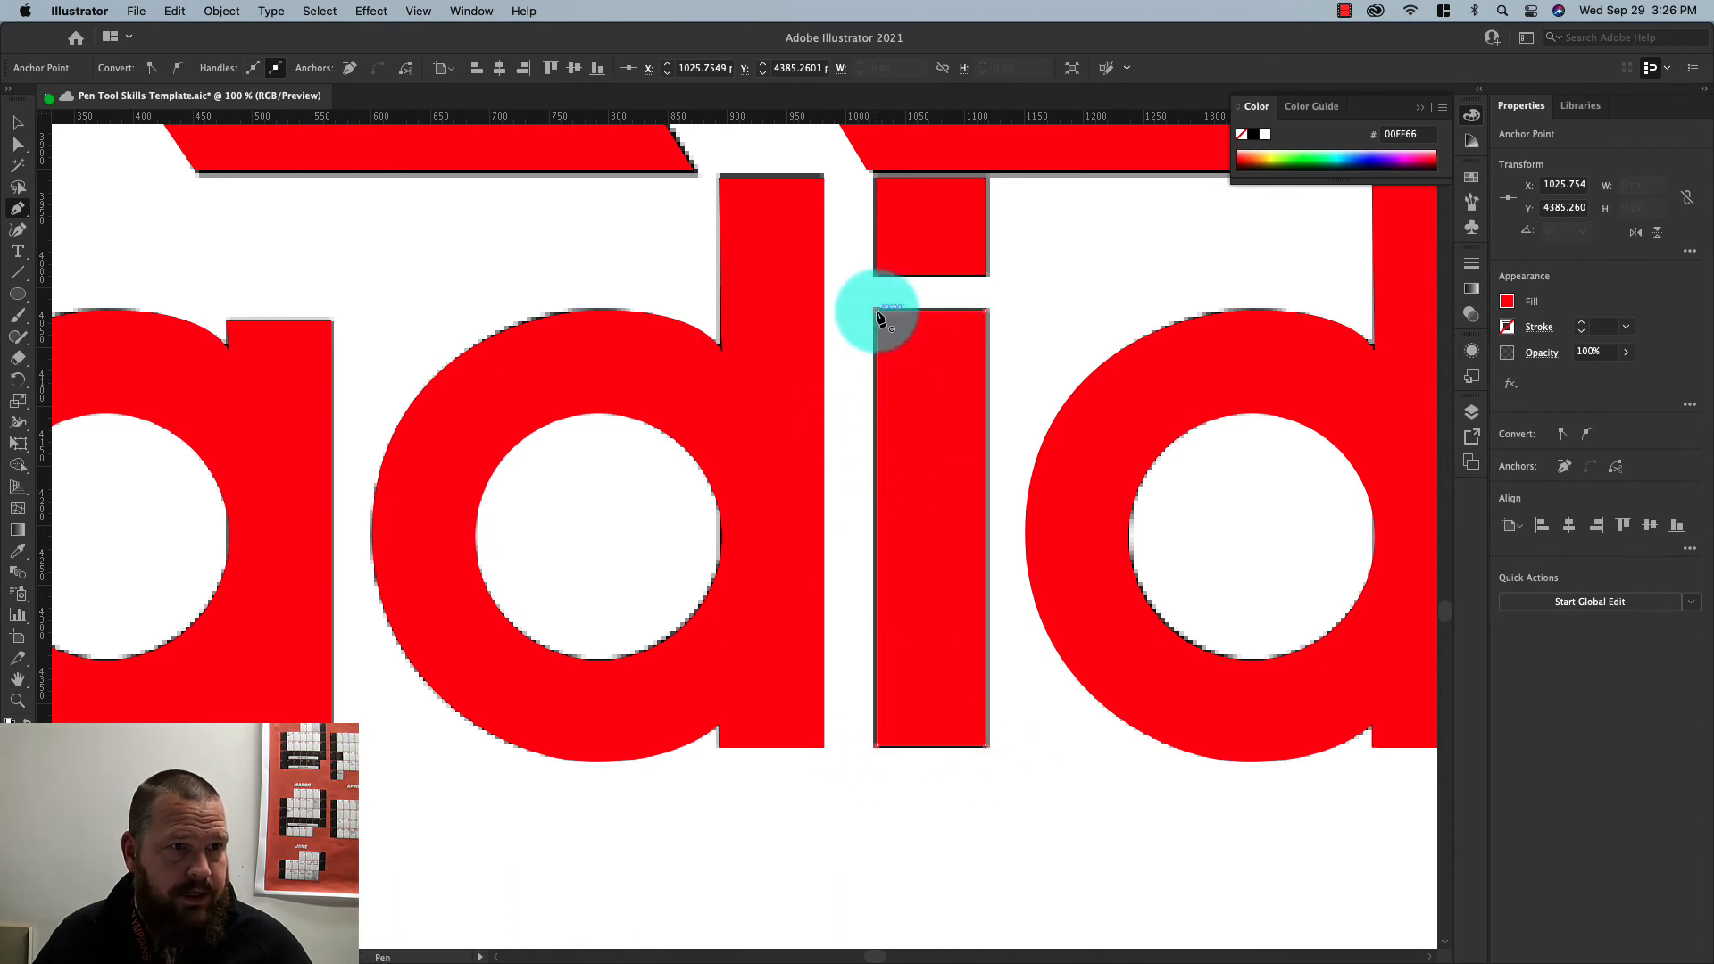
pyautogui.click(877, 311)
# Set up the Pen tool for tracing the "s" with no fill and a 9 pt red FF0000 stroke
pyautogui.scroll(-1, 1041, 496)
pyautogui.hscroll(10, 1041, 496)
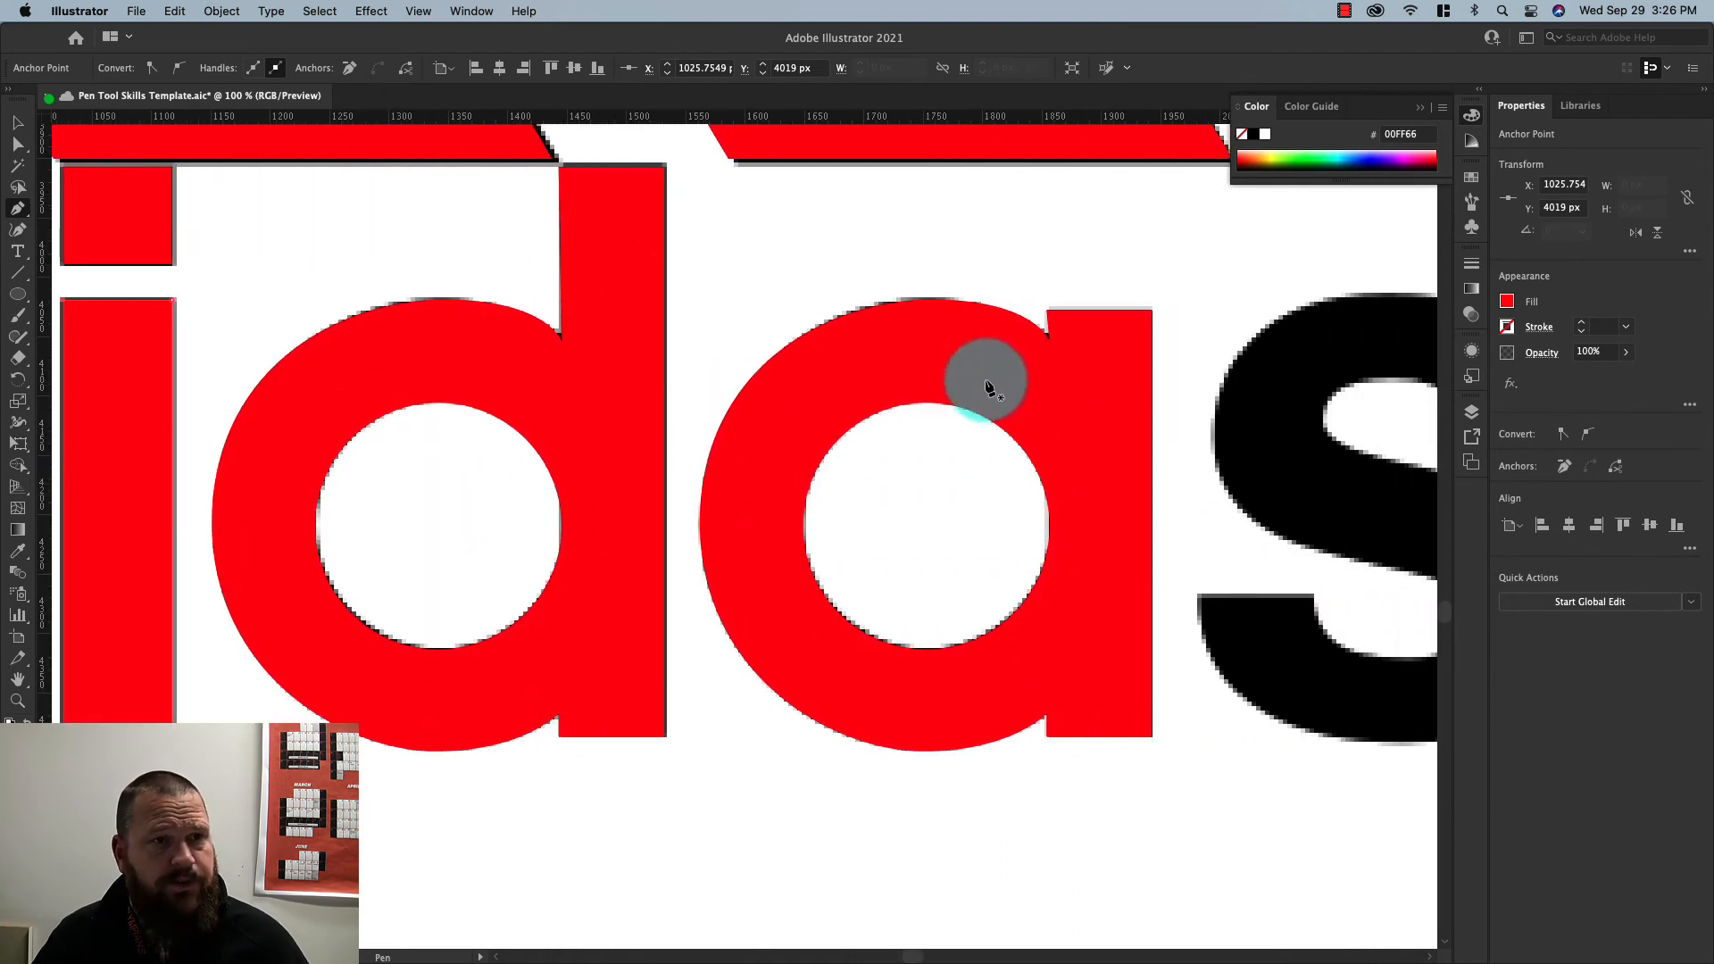
pyautogui.press('space')
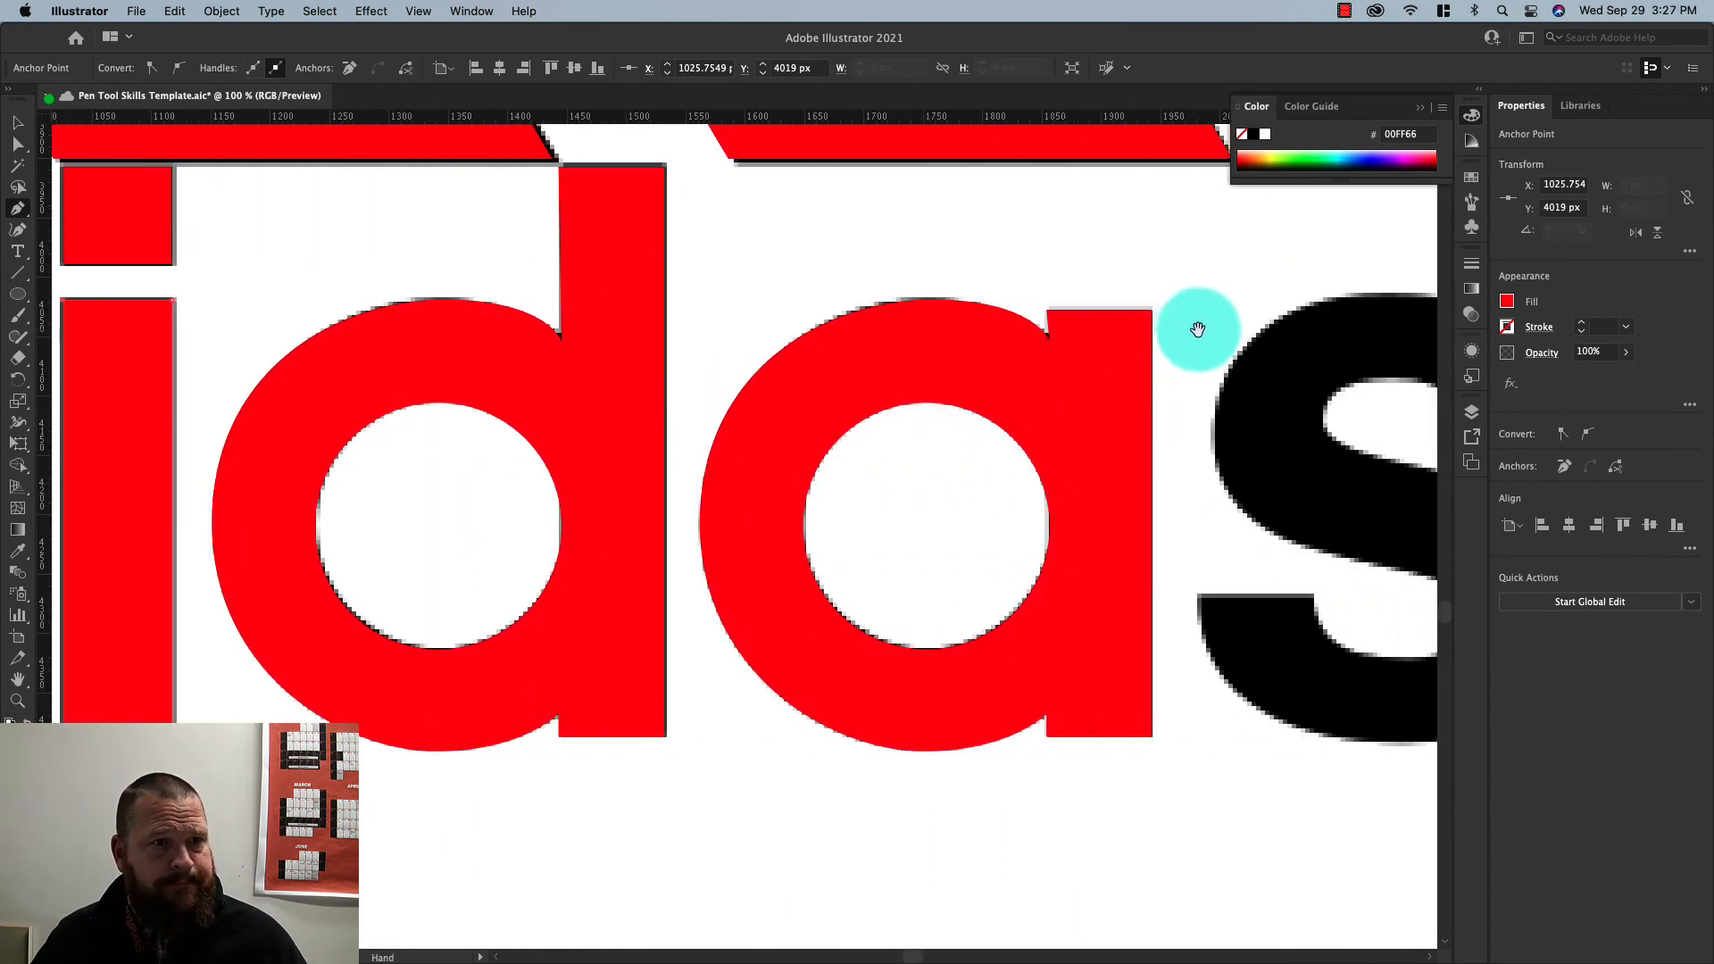
pyautogui.moveTo(1200, 328); pyautogui.dragTo(1187, 504)
pyautogui.moveTo(710, 377); pyautogui.dragTo(1251, 463)
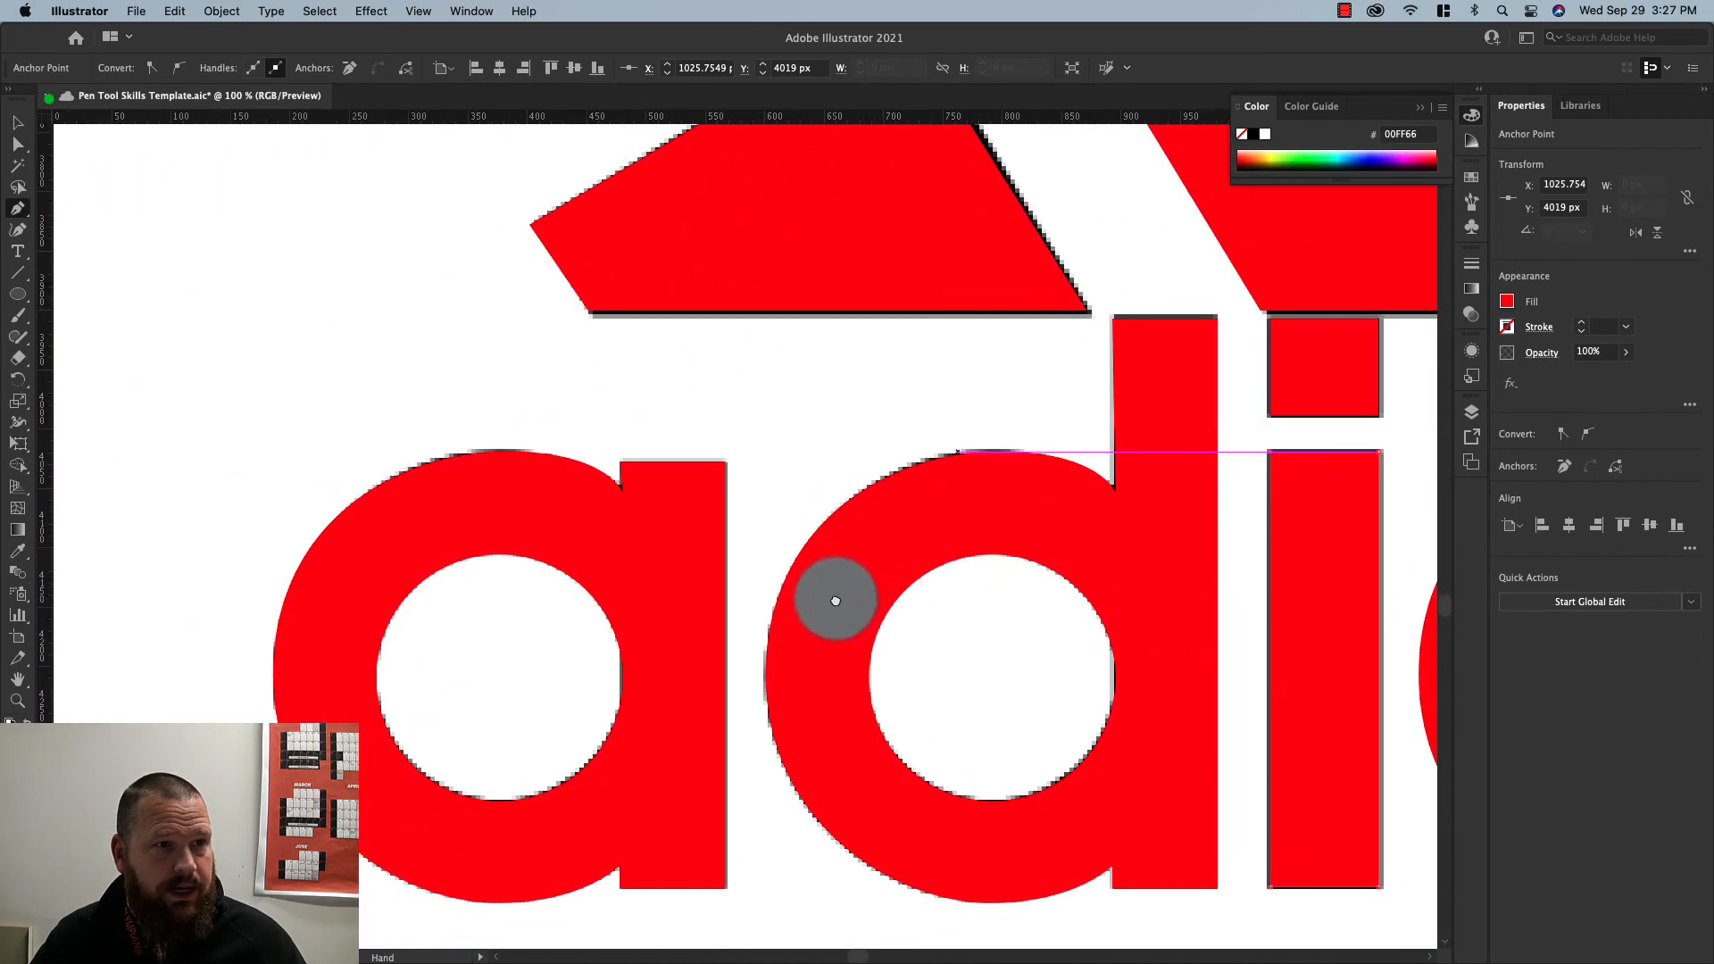
pyautogui.moveTo(834, 600)
pyautogui.mouseDown()
pyautogui.moveTo(1030, 500)
pyautogui.moveTo(475, 492)
pyautogui.mouseUp()
pyautogui.moveTo(1053, 519)
pyautogui.mouseDown()
pyautogui.moveTo(517, 536)
pyautogui.moveTo(979, 486)
pyautogui.moveTo(781, 577)
pyautogui.moveTo(929, 478)
pyautogui.moveTo(849, 455)
pyautogui.moveTo(872, 470)
pyautogui.moveTo(836, 438)
pyautogui.mouseUp()
pyautogui.moveTo(785, 345); pyautogui.dragTo(845, 418)
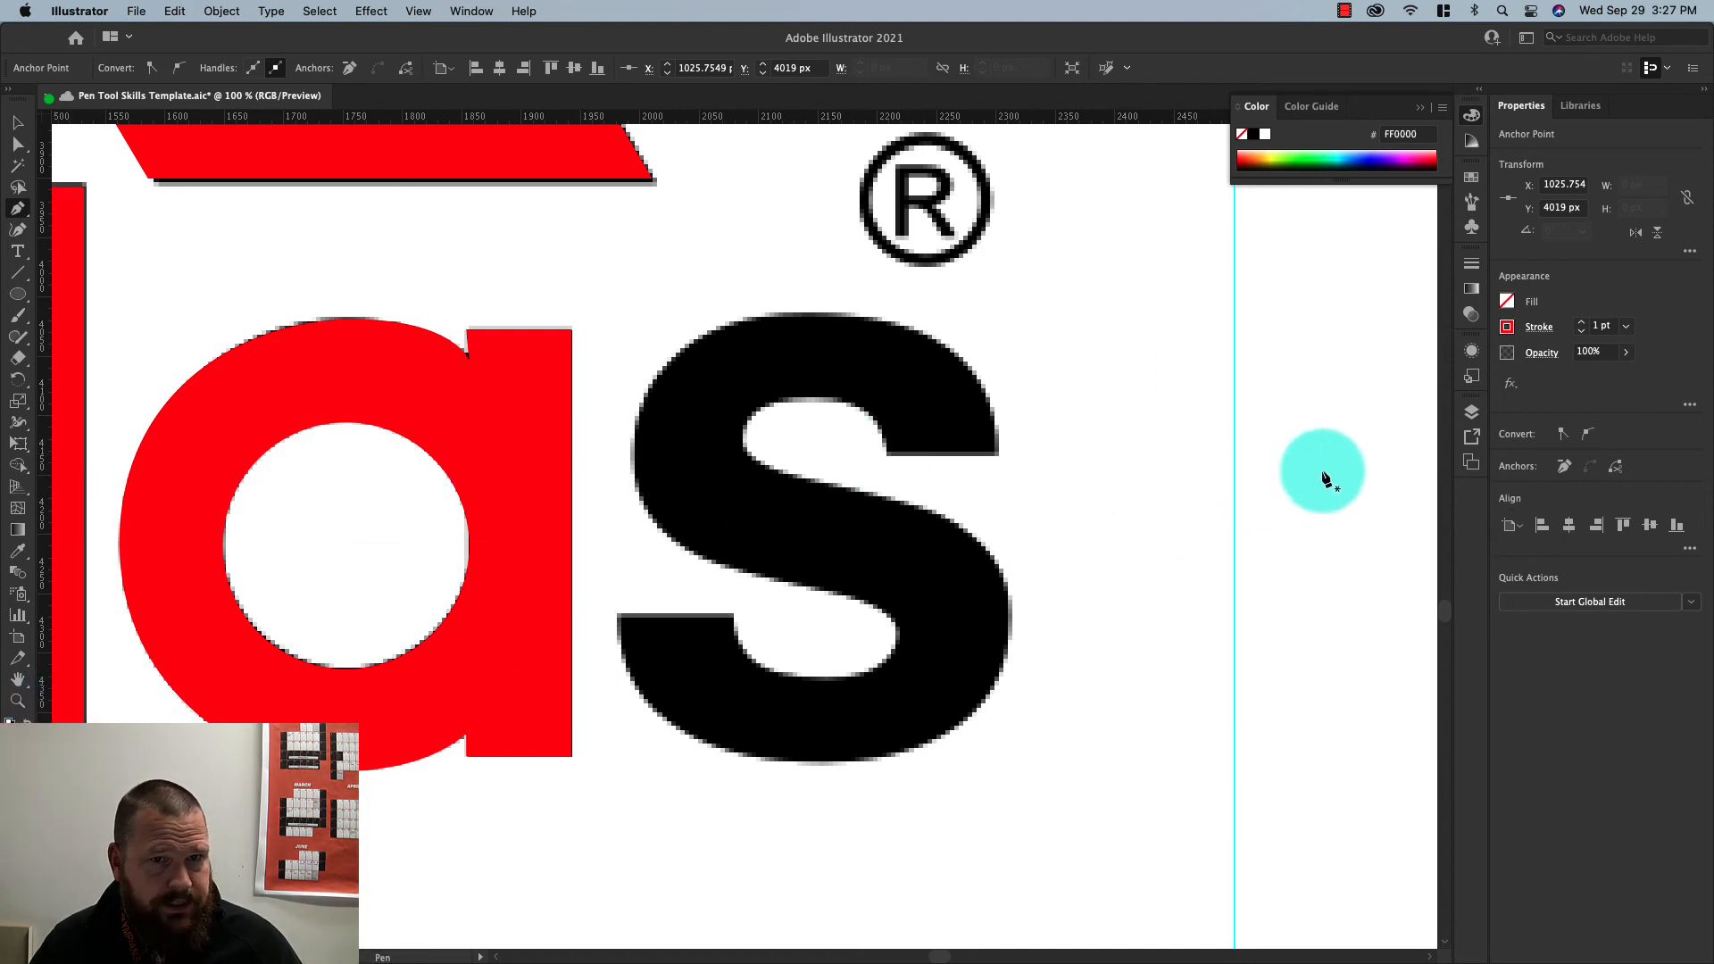
pyautogui.click(1581, 324)
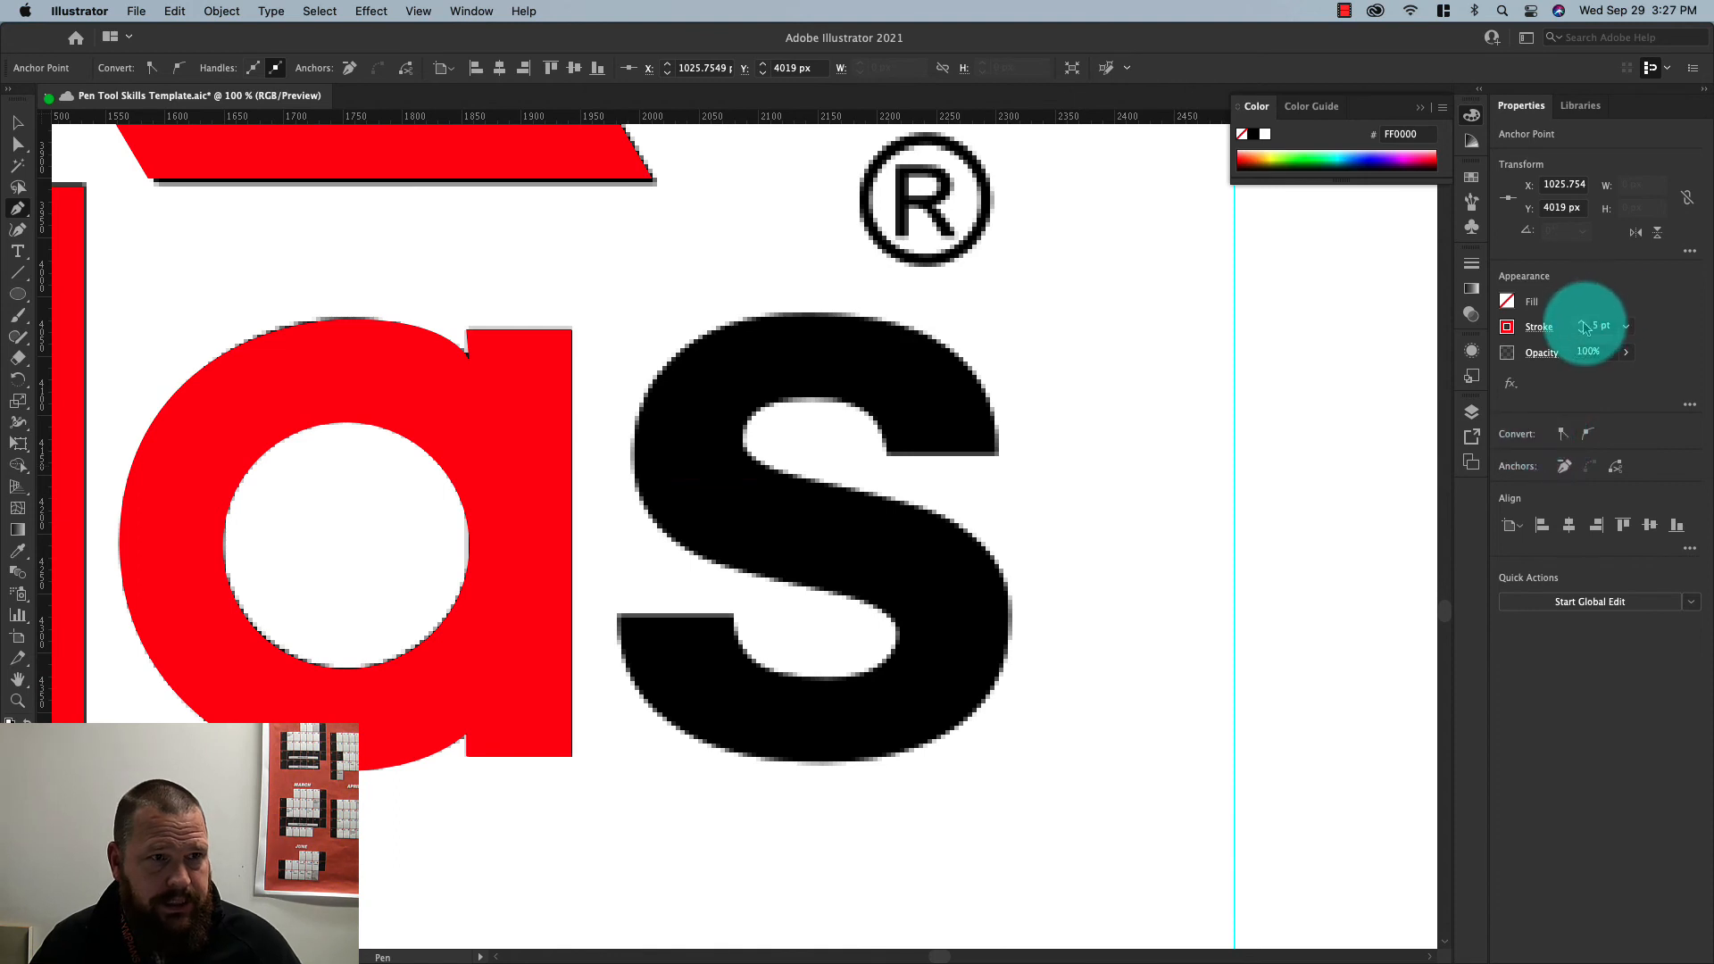
pyautogui.click(1582, 323)
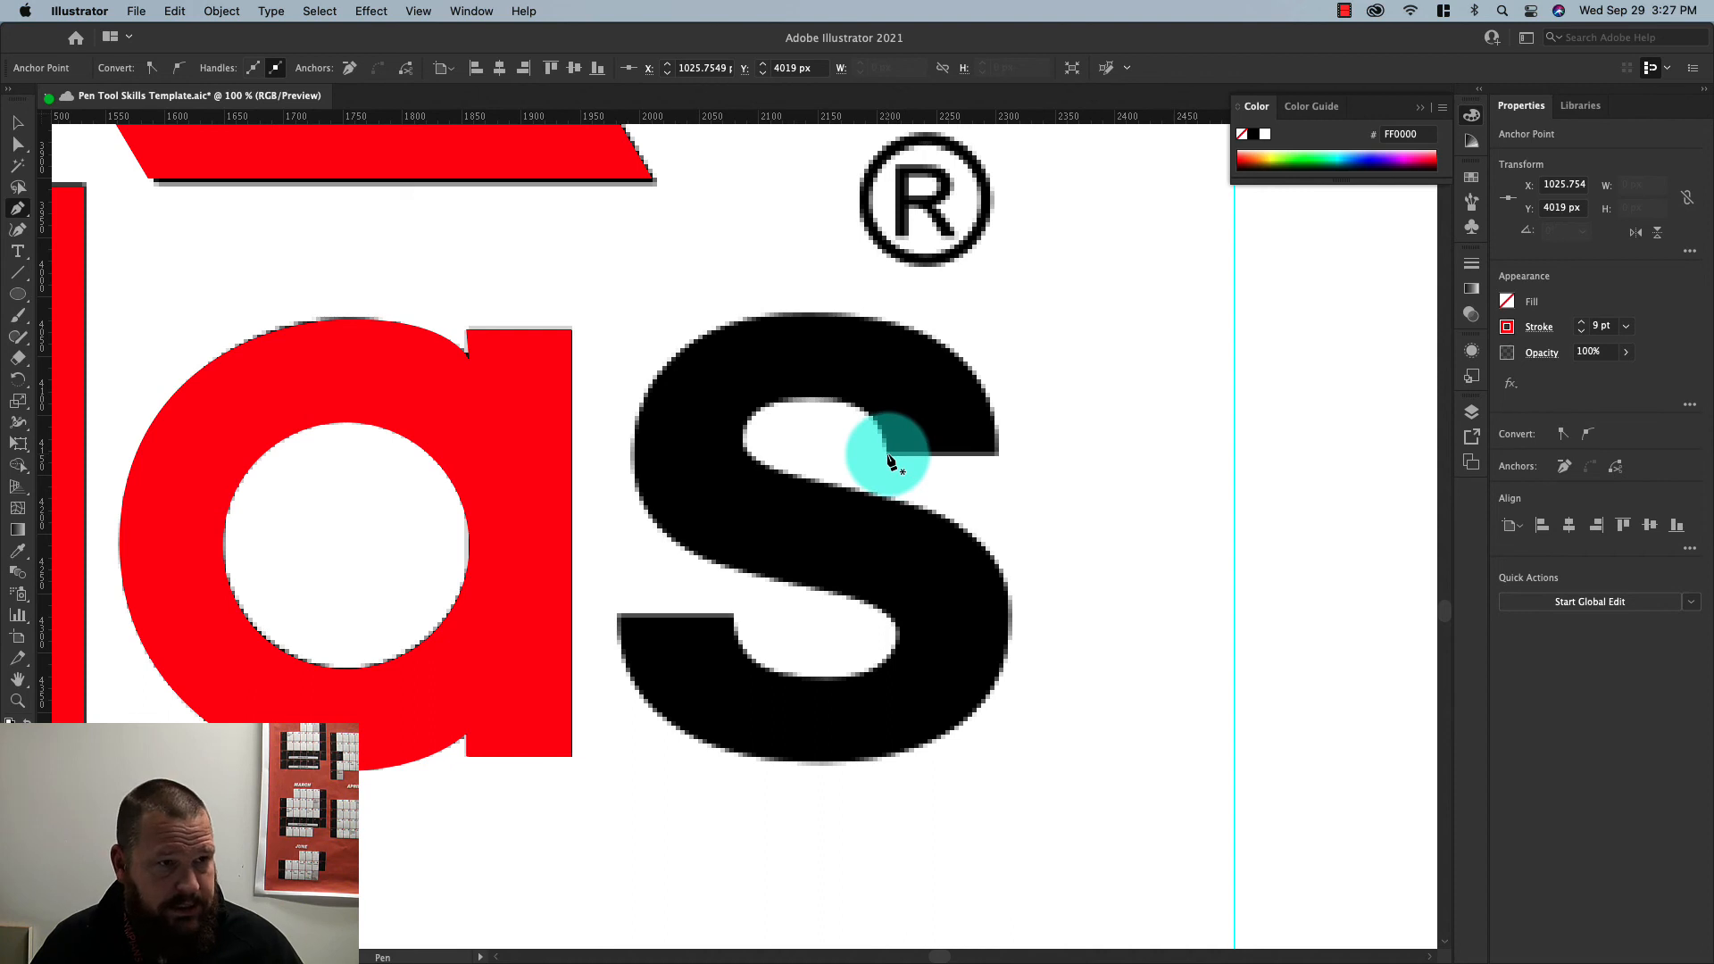
# Start the "s" outline along its flat upper terminal and trace the outer curve up to the top of the letter
pyautogui.click(1000, 454)
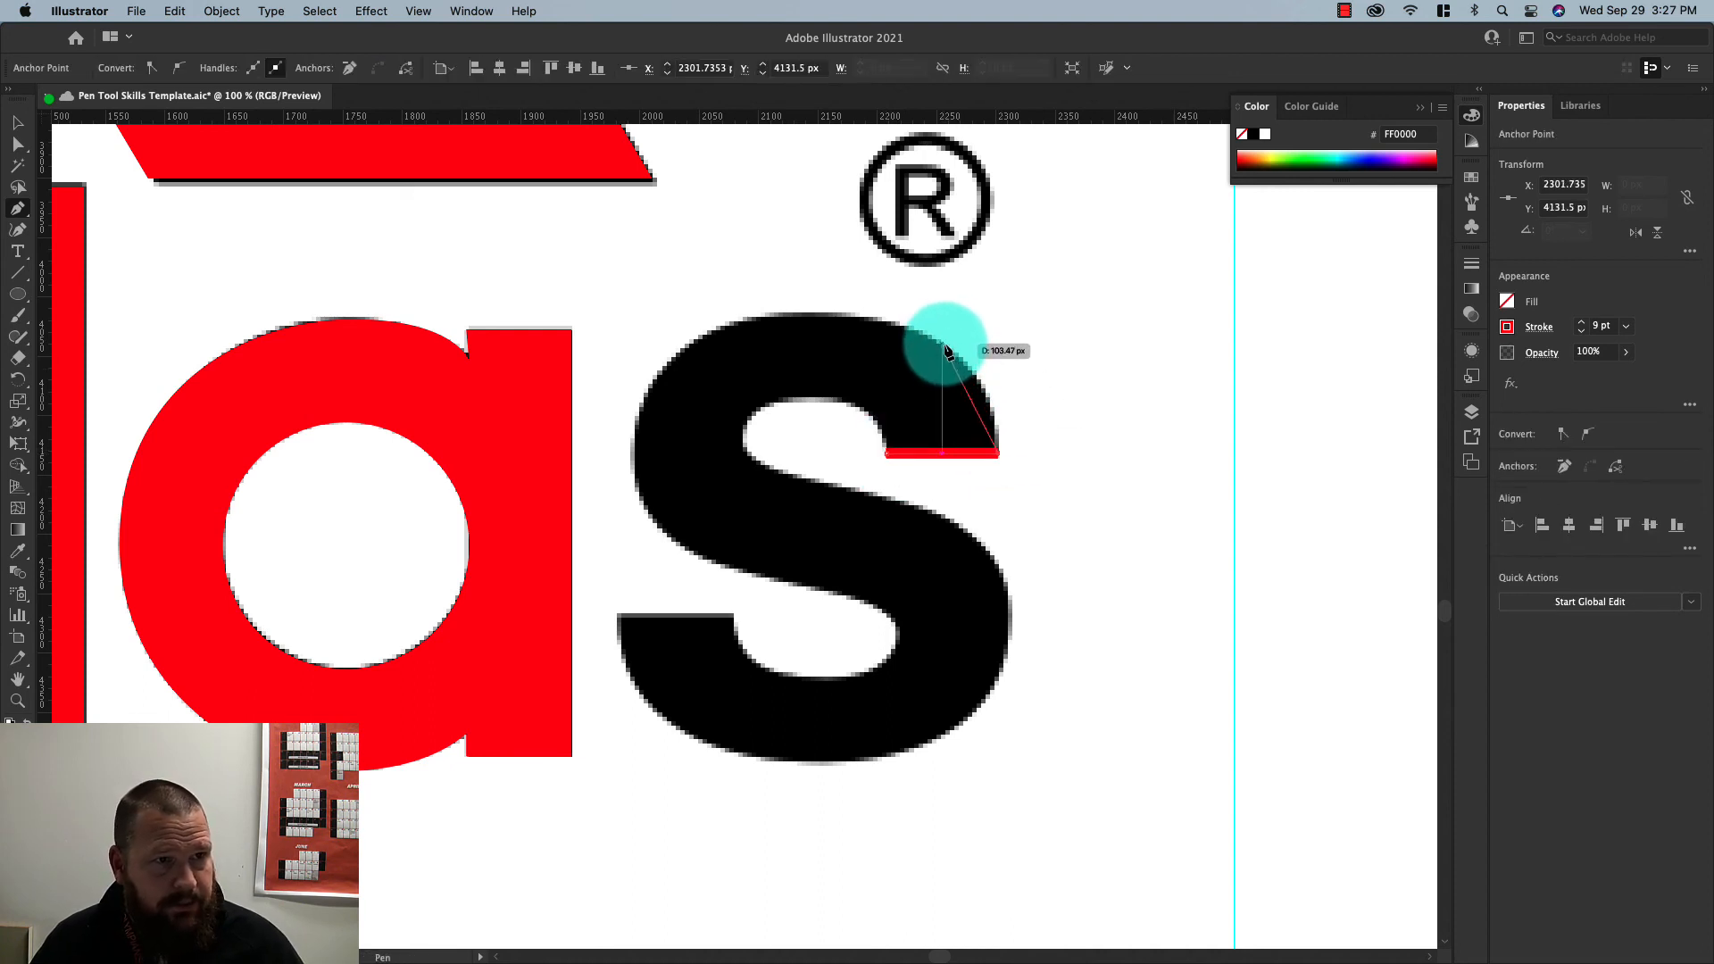
pyautogui.moveTo(913, 336); pyautogui.dragTo(885, 318)
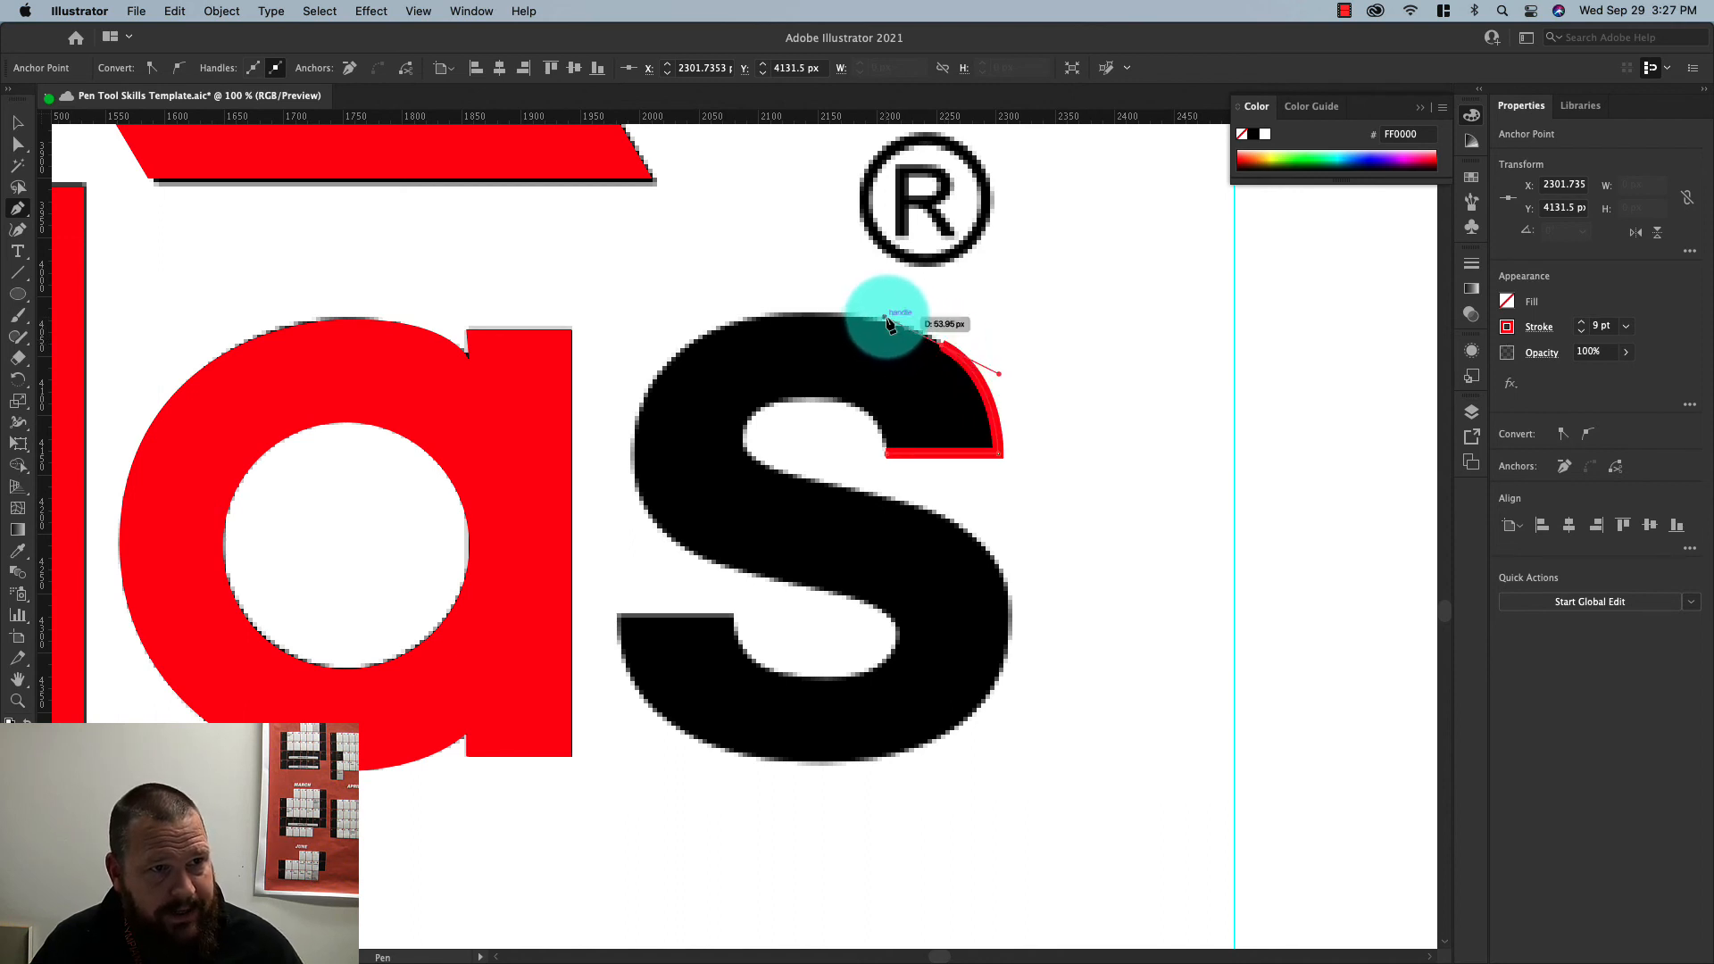
pyautogui.click(948, 355)
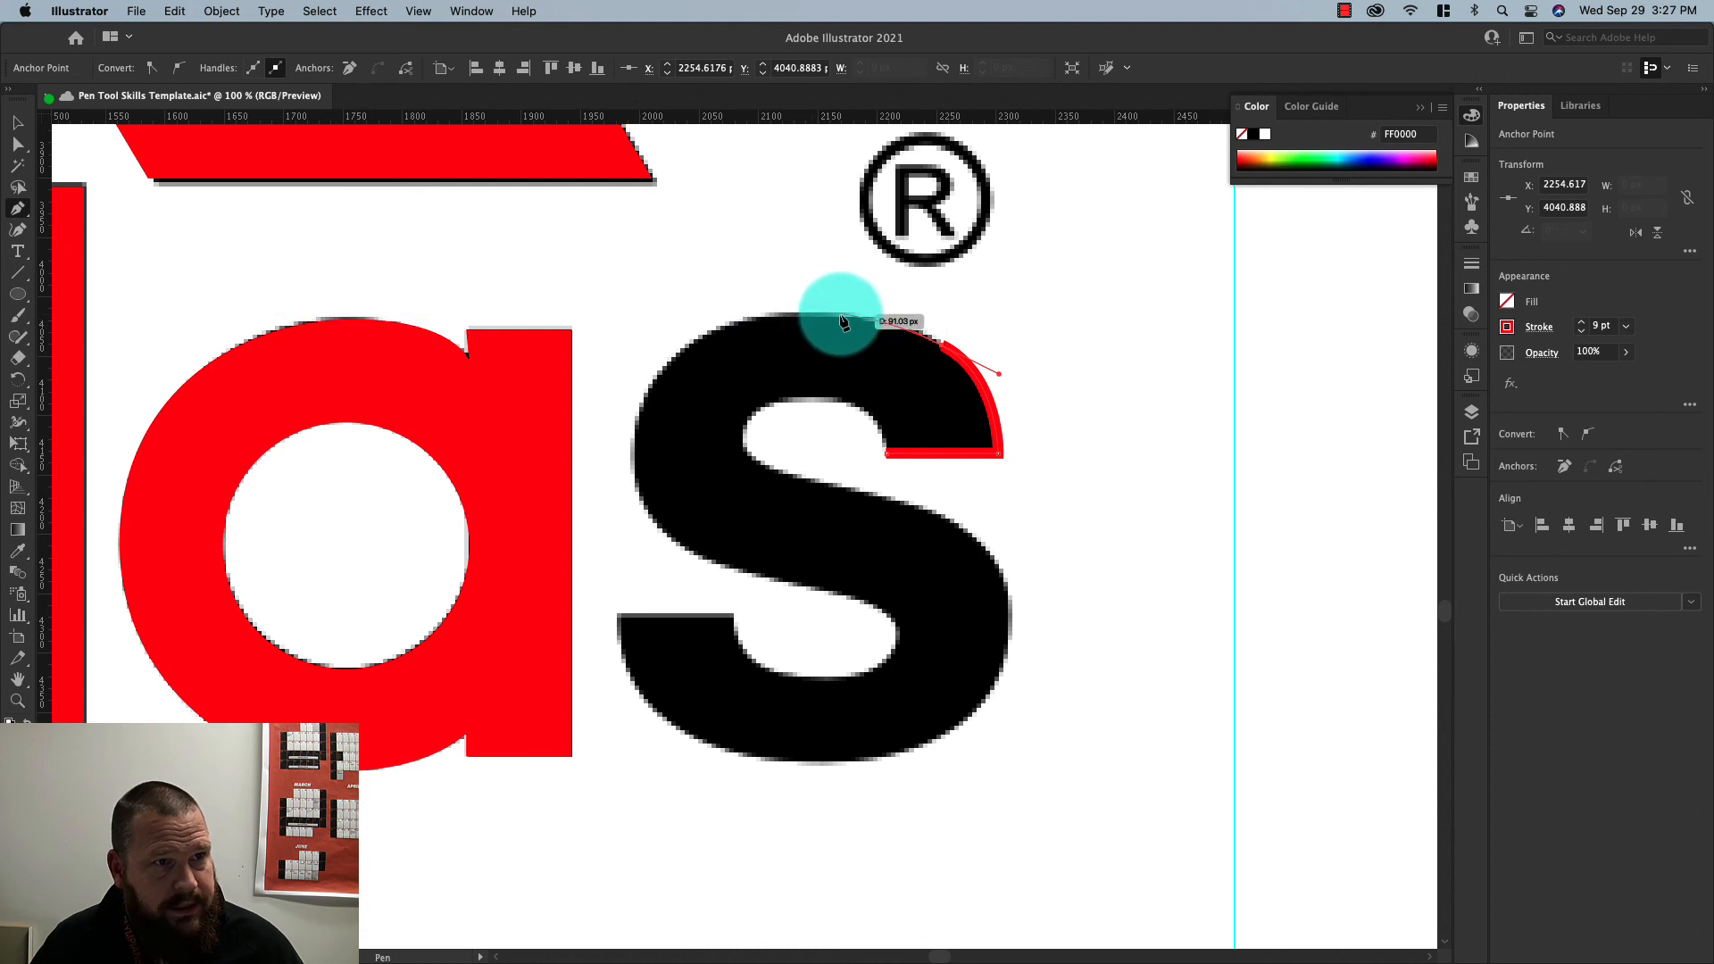
pyautogui.click(841, 319)
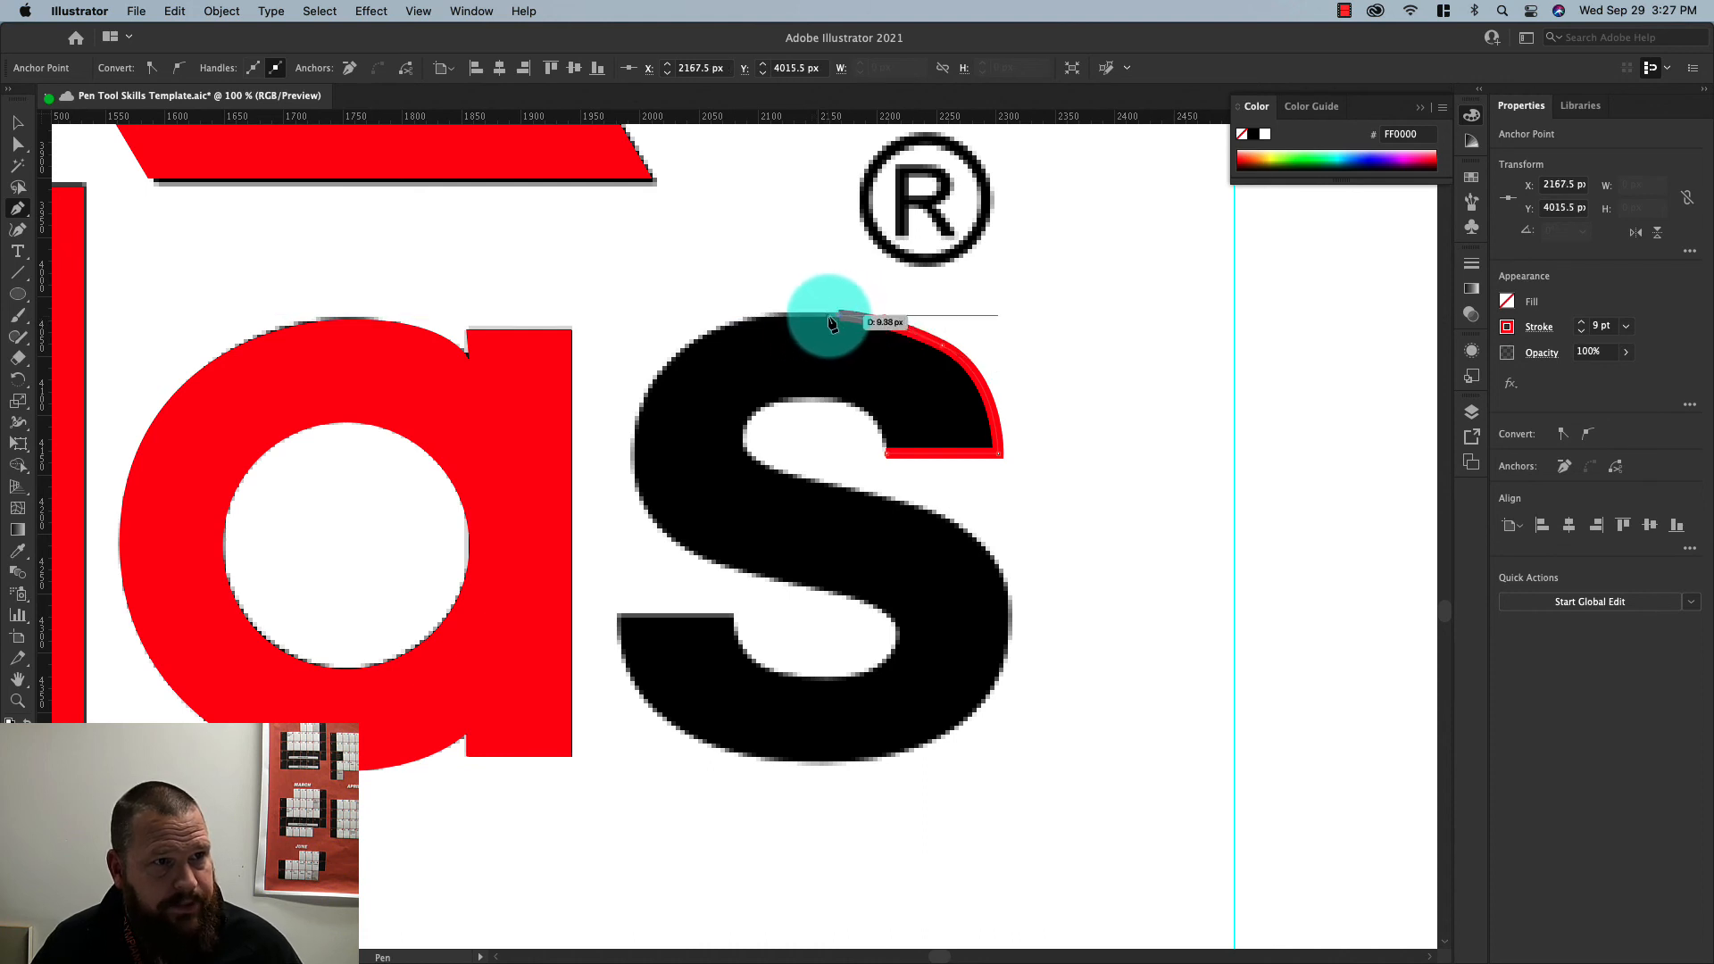
# Continue the "s" path over the top to its upper-left shoulder and adjust the curve handle to fit the edge
pyautogui.moveTo(692, 343); pyautogui.dragTo(635, 454)
pyautogui.press('super+z')
pyautogui.click(691, 344)
pyautogui.scroll(7, 696, 348)
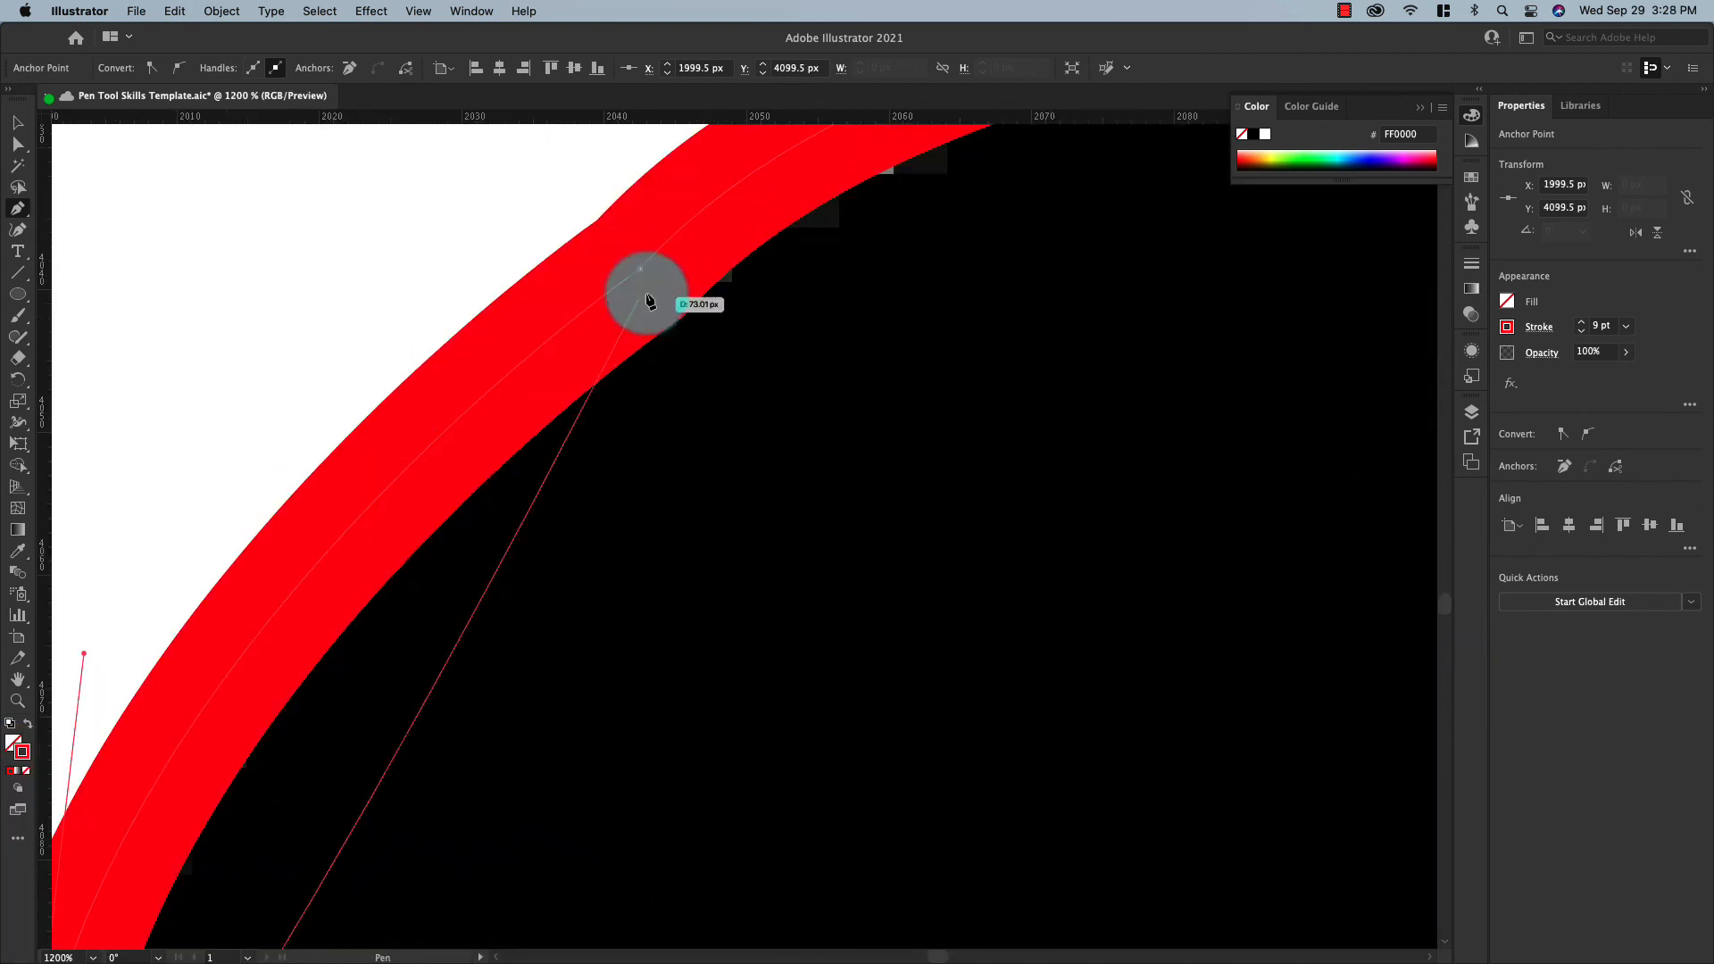
pyautogui.scroll(-4, 663, 330)
pyautogui.press('super+z')
pyautogui.press('a')
pyautogui.moveTo(759, 201); pyautogui.dragTo(863, 202)
pyautogui.press('p')
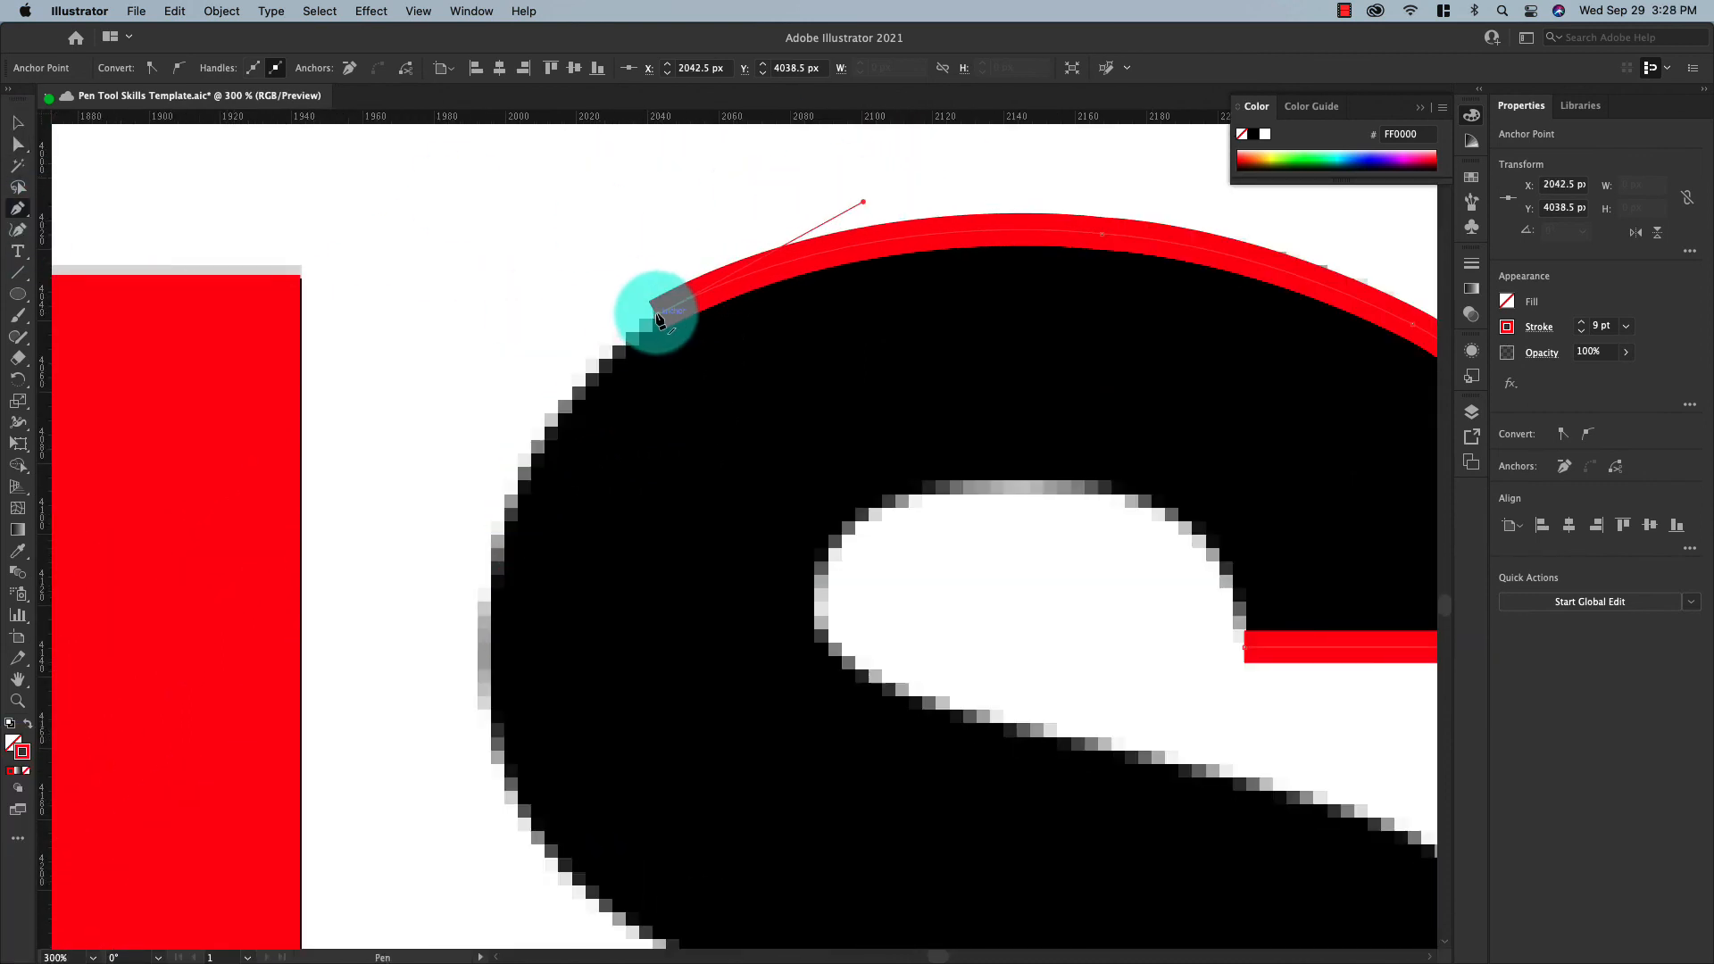
# Trace the outer left curve of the upper half of the "s" down to the start of the diagonal
pyautogui.click(657, 315)
pyautogui.moveTo(489, 611); pyautogui.dragTo(492, 785)
pyautogui.moveTo(500, 692); pyautogui.dragTo(352, 392)
pyautogui.moveTo(377, 510); pyautogui.dragTo(409, 557)
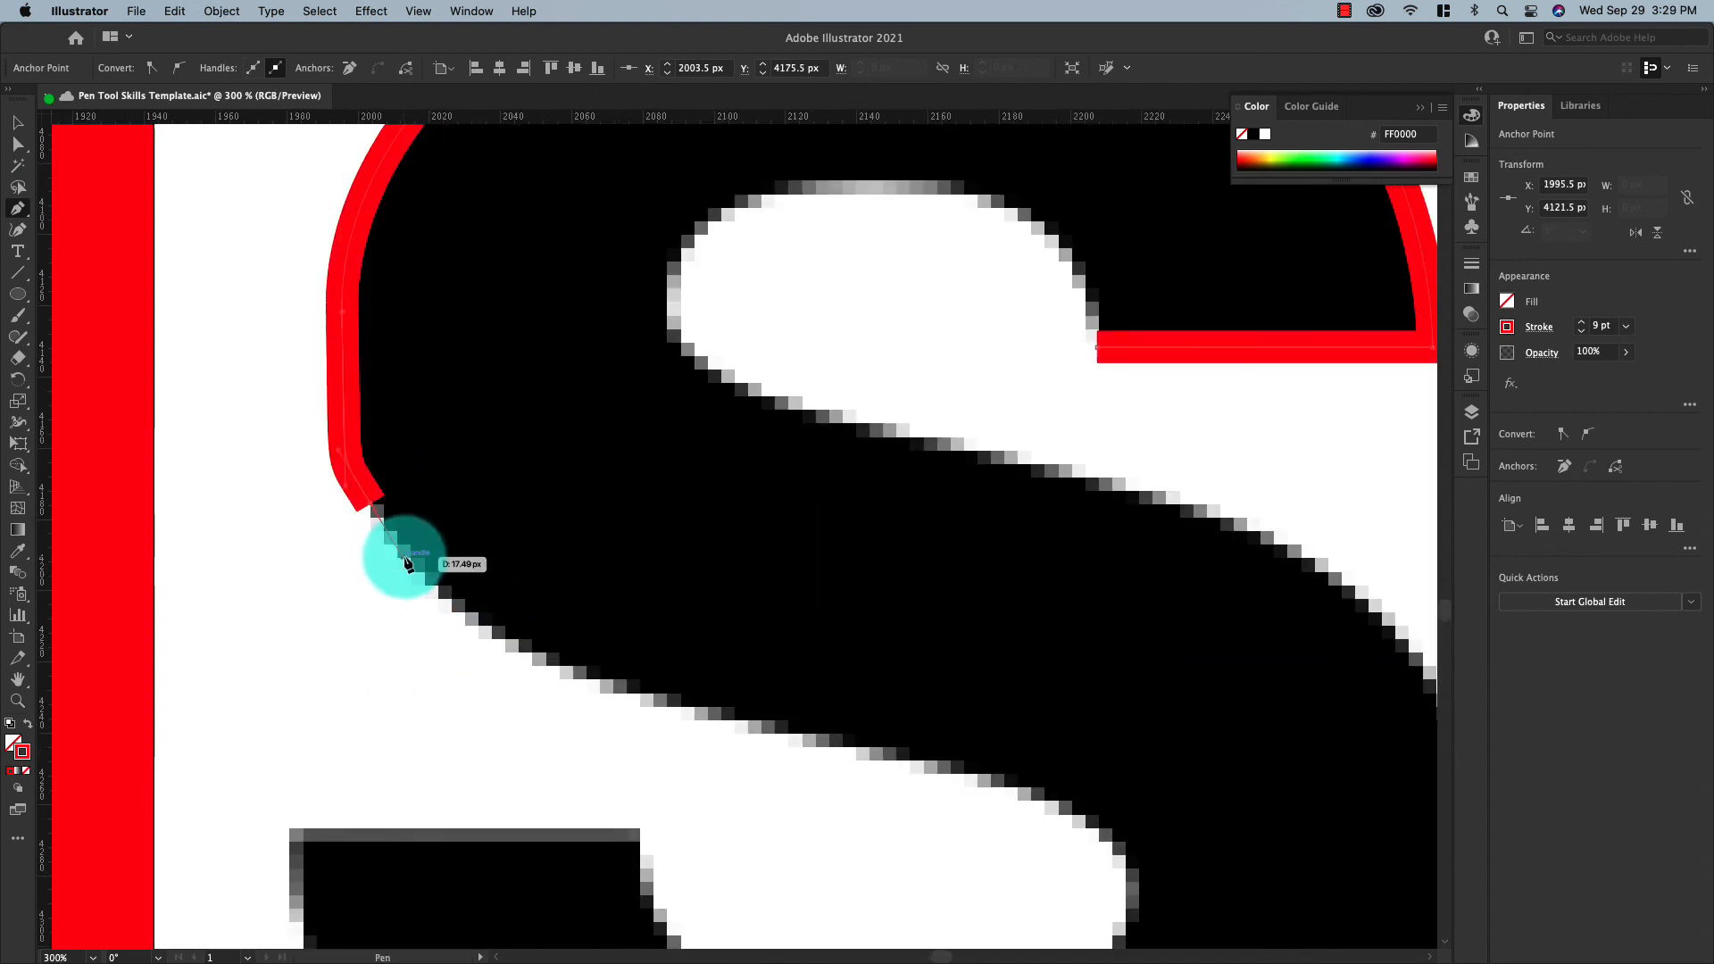
pyautogui.press('super+z')
pyautogui.moveTo(466, 611); pyautogui.dragTo(619, 696)
# Trace the lower edge of the diagonal of the "s" toward the opening of the bottom bowl
pyautogui.moveTo(816, 728); pyautogui.dragTo(1174, 821)
pyautogui.press('super+z')
pyautogui.click(608, 686)
pyautogui.moveTo(844, 741); pyautogui.dragTo(968, 755)
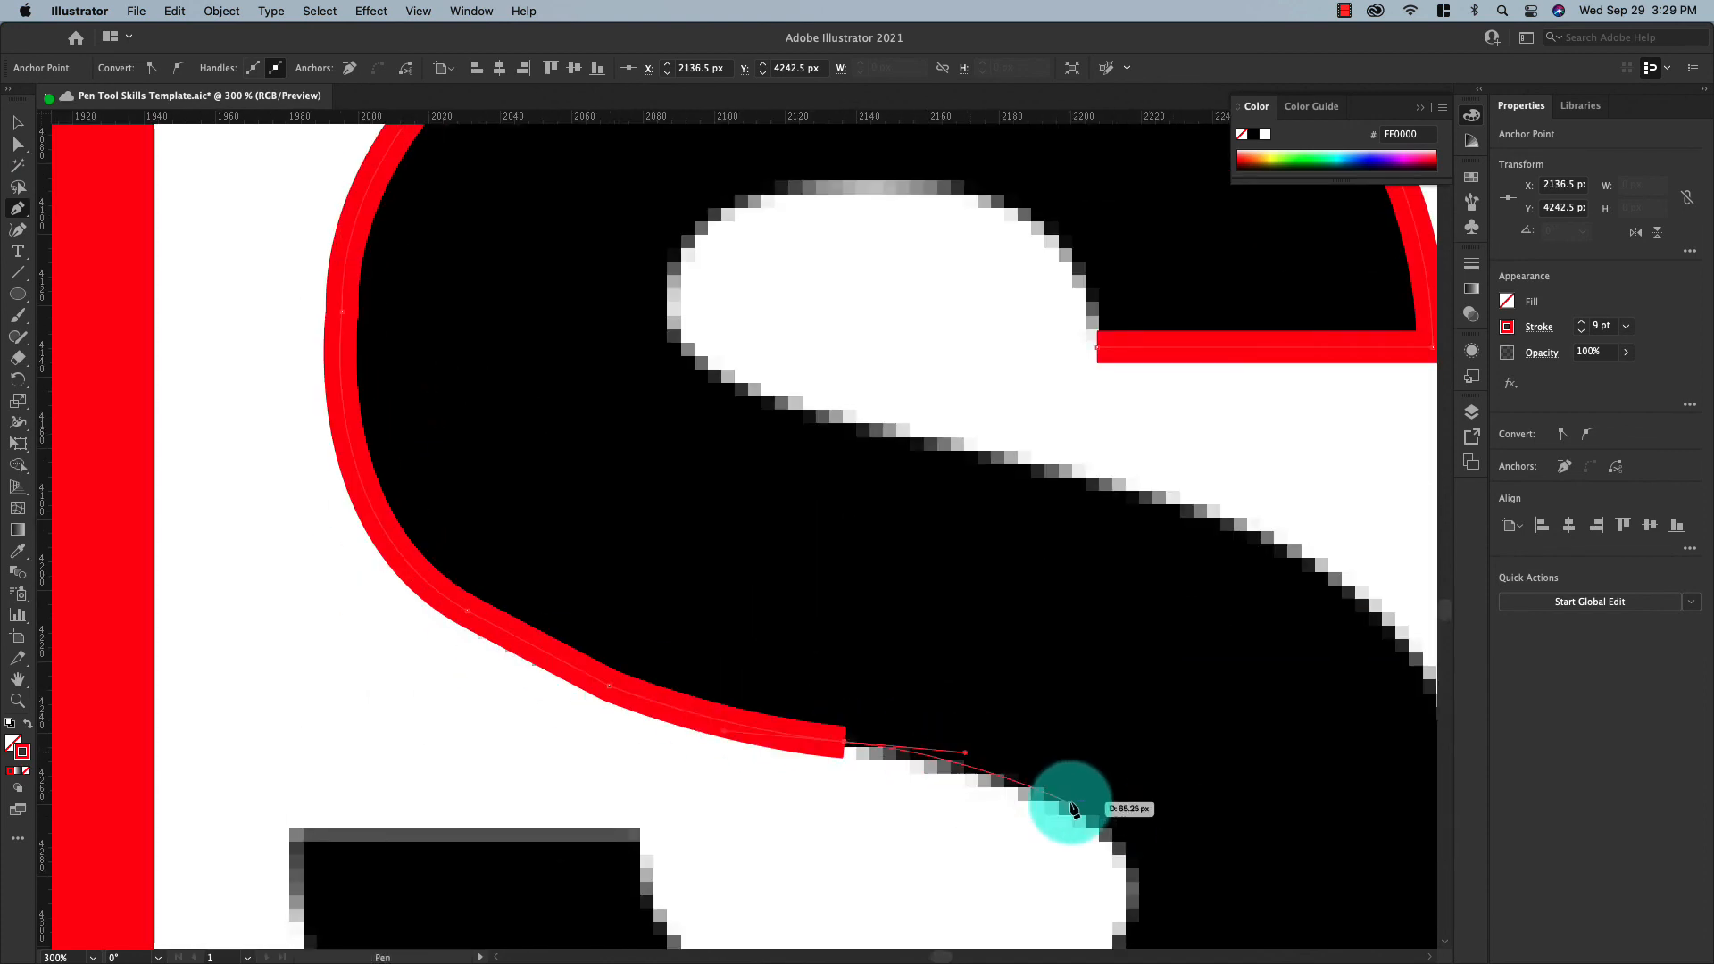
# Trace the inner curve of the bottom bowl of the "s" around to a corner point at the lower terminal
pyautogui.scroll(-5, 1132, 918)
pyautogui.moveTo(1127, 373); pyautogui.dragTo(1147, 438)
pyautogui.moveTo(1034, 525); pyautogui.dragTo(930, 553)
pyautogui.moveTo(723, 506); pyautogui.dragTo(674, 466)
pyautogui.moveTo(638, 354); pyautogui.dragTo(644, 271)
pyautogui.click(639, 354)
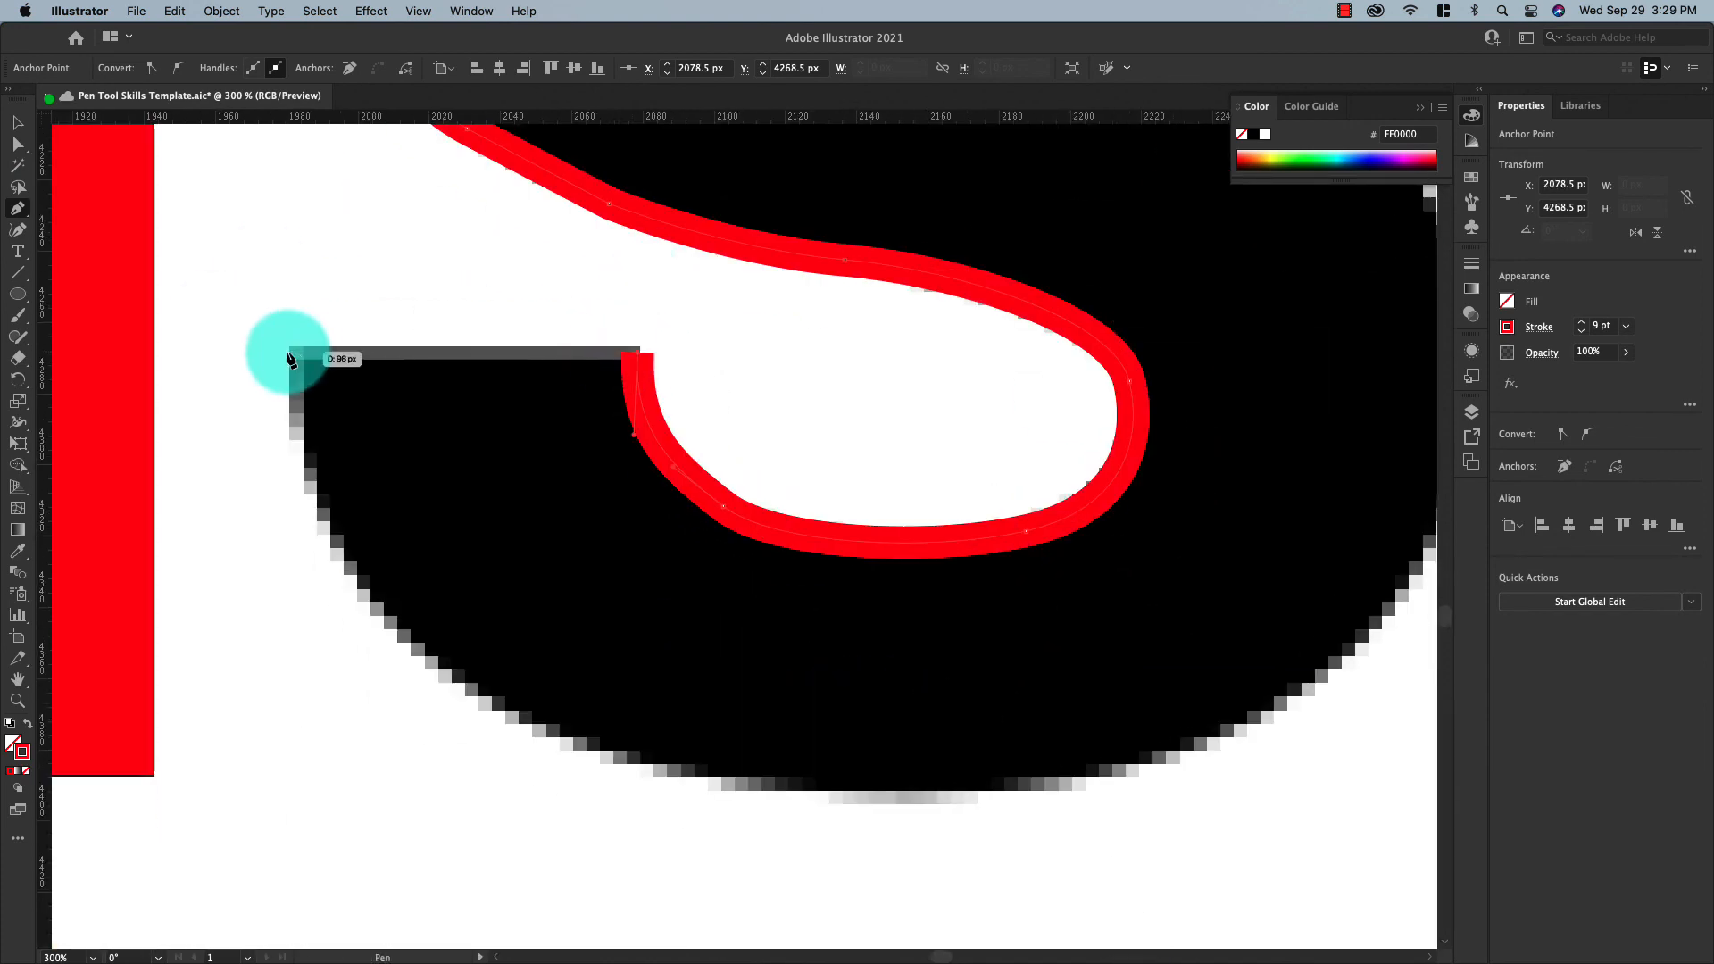
# Trace the flat lower terminal of the "s" and its outer bottom curve up to the lower-right side
pyautogui.click(290, 354)
pyautogui.moveTo(449, 669); pyautogui.dragTo(598, 753)
pyautogui.moveTo(660, 767); pyautogui.dragTo(756, 792)
pyautogui.moveTo(977, 791); pyautogui.dragTo(1098, 780)
pyautogui.moveTo(1330, 619); pyautogui.dragTo(931, 737)
pyautogui.moveTo(1021, 671); pyautogui.dragTo(1116, 479)
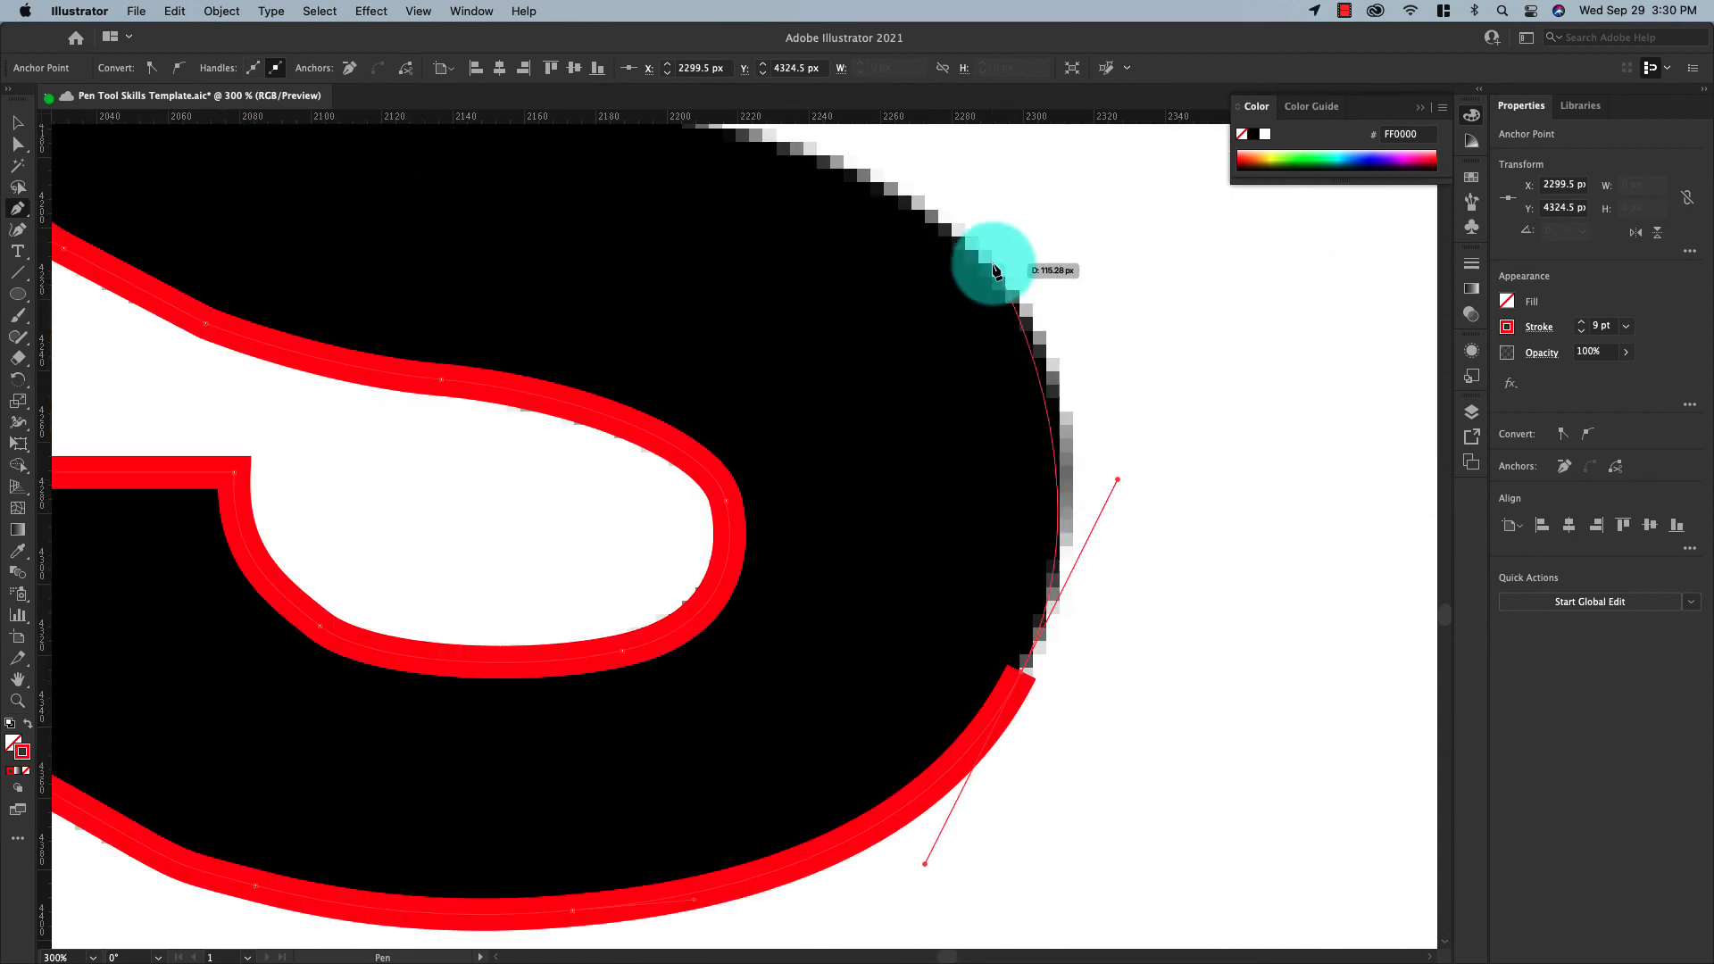
# Trace the outer right curve of the "s" upward to where it turns into the diagonal
pyautogui.moveTo(1036, 335); pyautogui.dragTo(1016, 312)
pyautogui.moveTo(781, 151); pyautogui.dragTo(701, 475)
pyautogui.press('super+z')
pyautogui.moveTo(1027, 578); pyautogui.dragTo(811, 489)
pyautogui.press('super+z')
pyautogui.click(1095, 635)
# Trace the inner curve of the upper bowl of the "s" and close the path at the upper terminal's inner corner
pyautogui.moveTo(571, 446); pyautogui.dragTo(525, 436)
pyautogui.moveTo(386, 332); pyautogui.dragTo(385, 269)
pyautogui.click(439, 230)
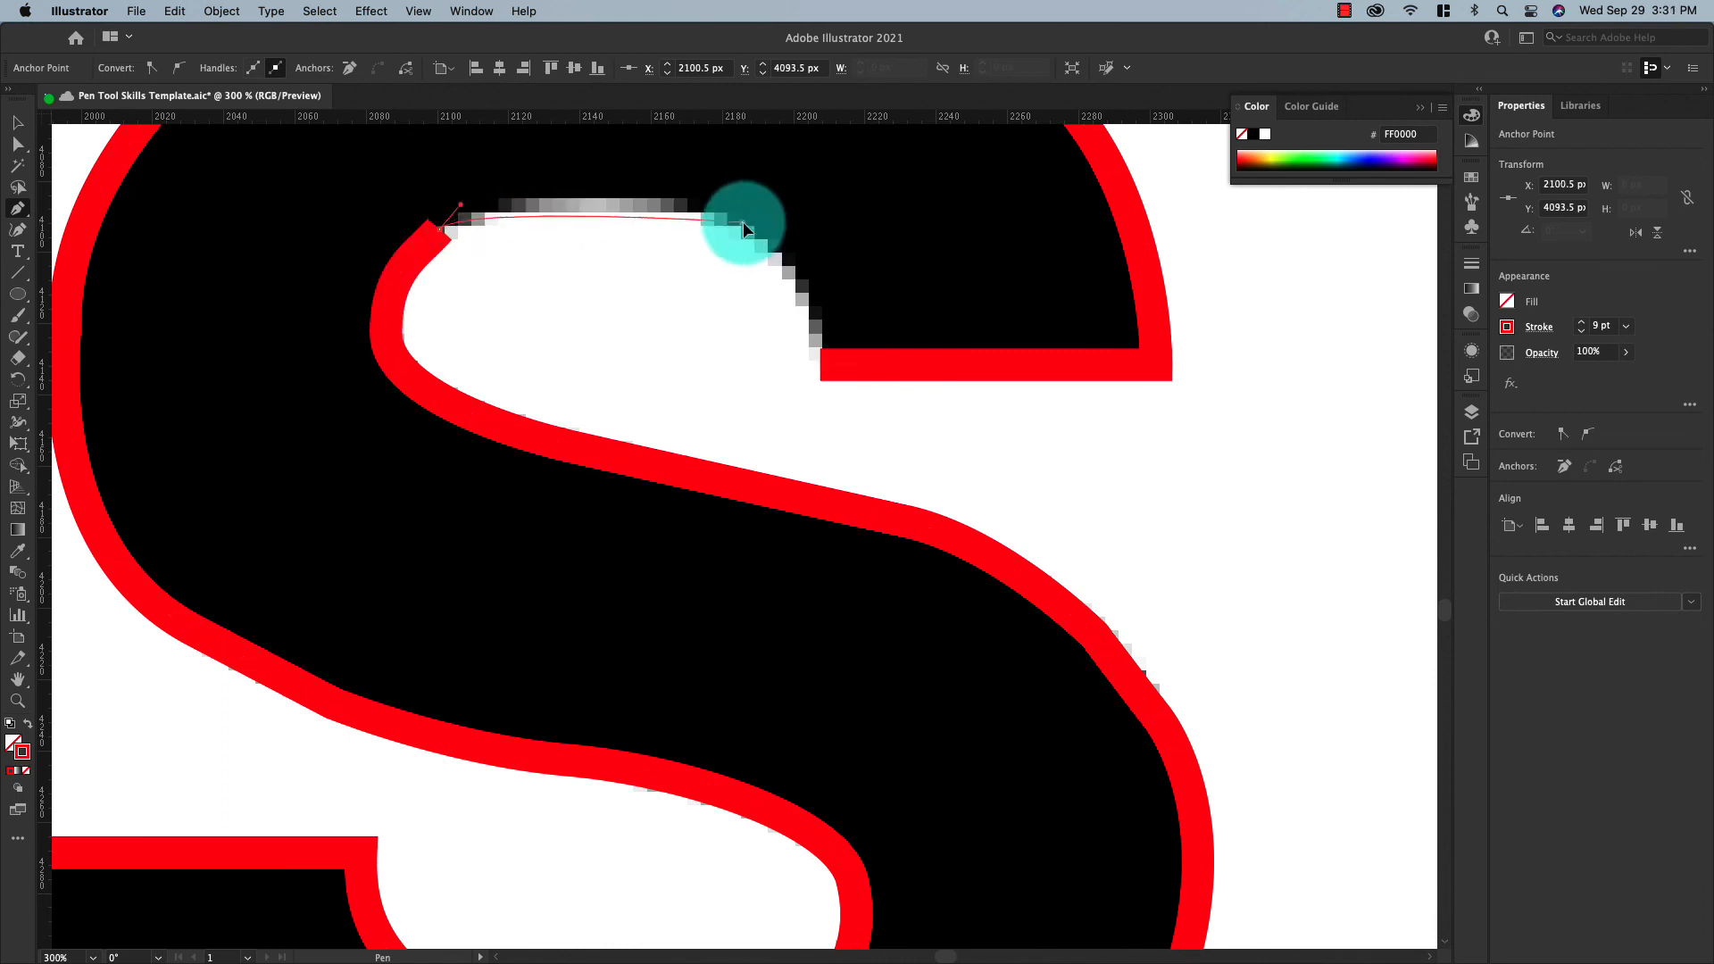
pyautogui.moveTo(742, 222); pyautogui.dragTo(816, 269)
pyautogui.moveTo(820, 365); pyautogui.dragTo(833, 464)
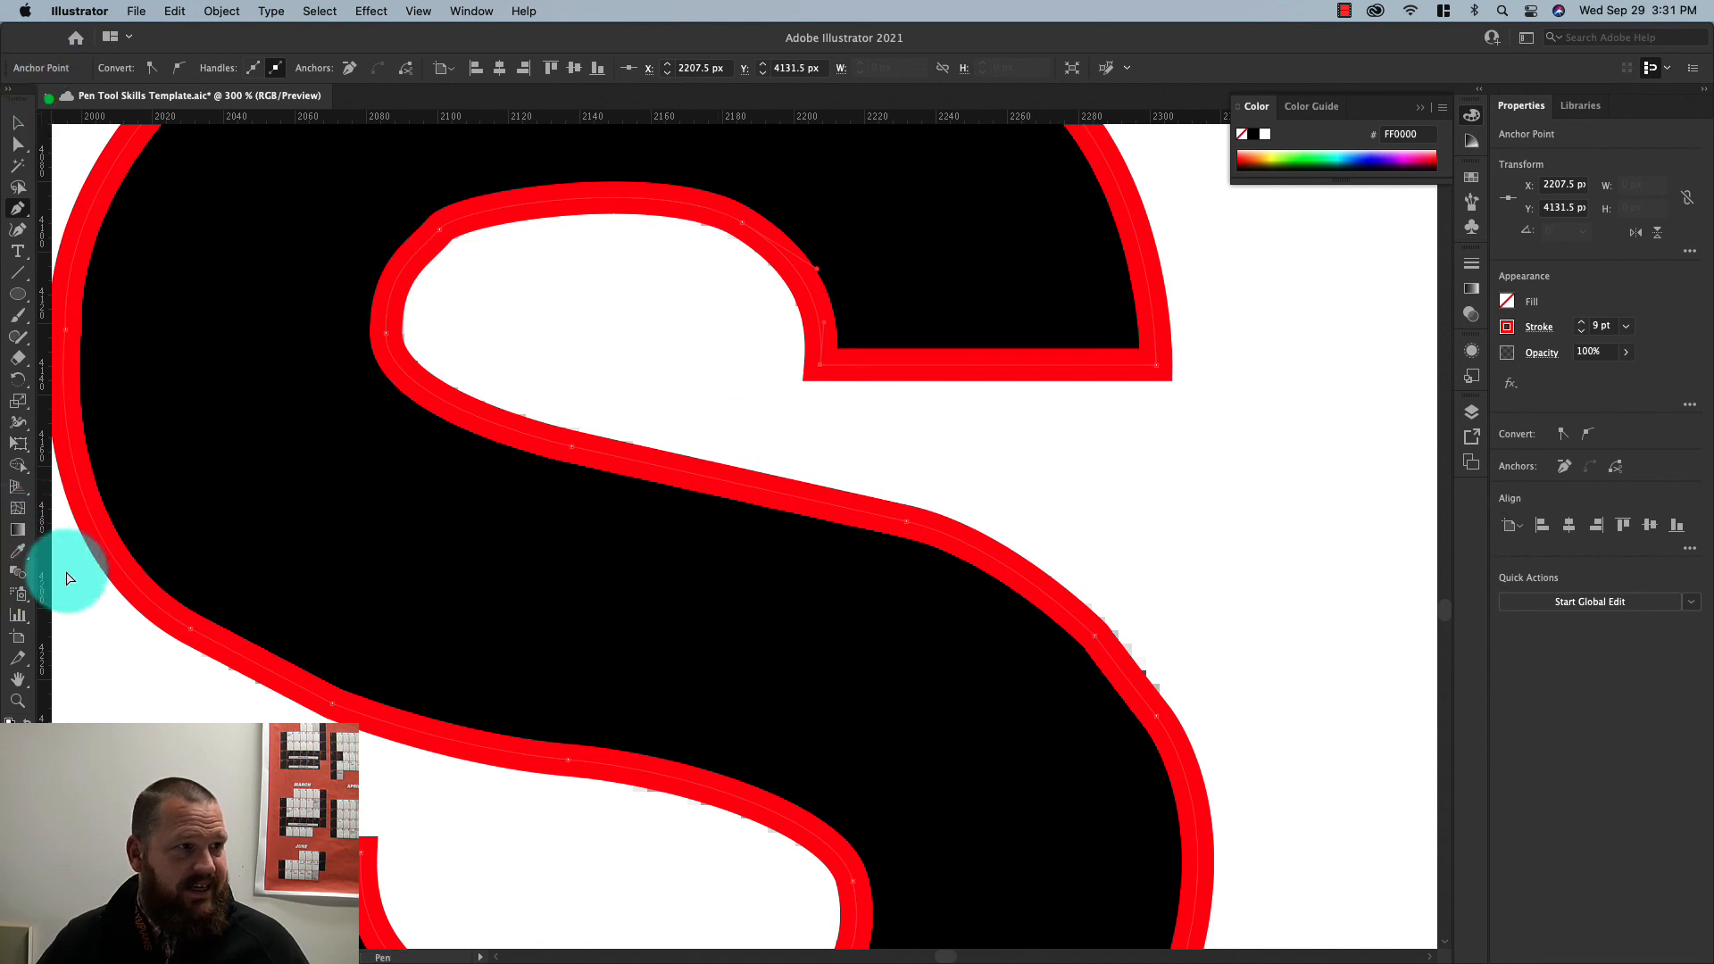
# Swap the fill and stroke of the closed "s" path to give it a solid red fill with no stroke
pyautogui.click(26, 714)
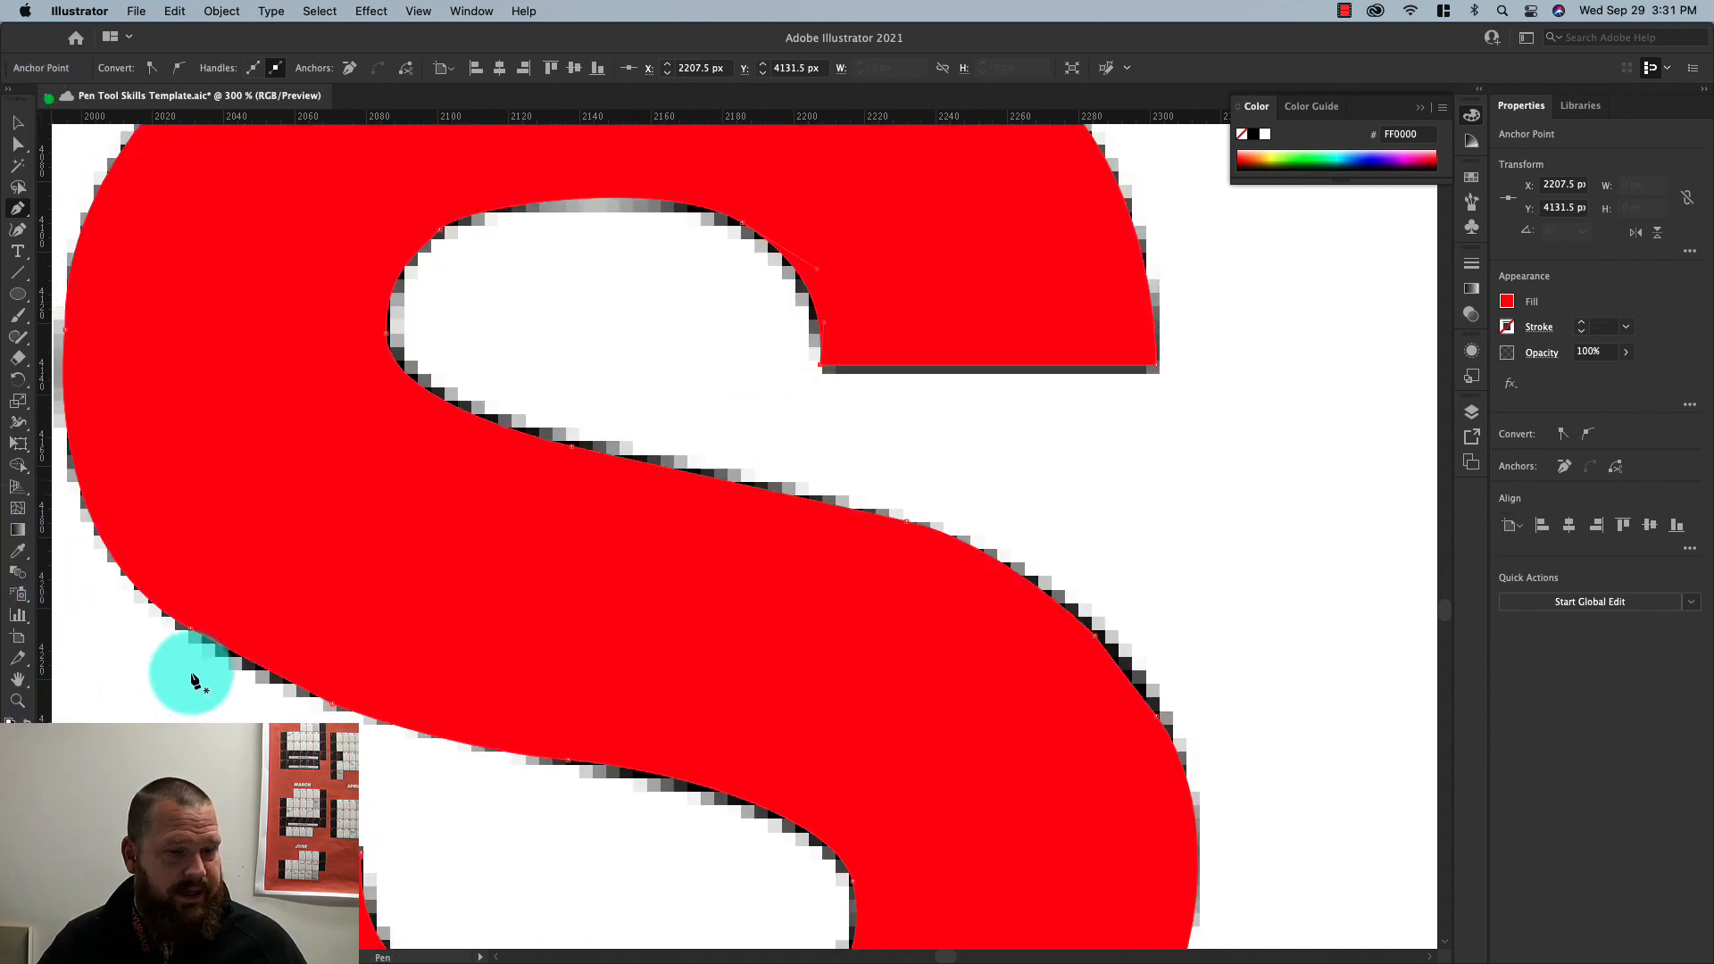
pyautogui.scroll(-3, 251, 675)
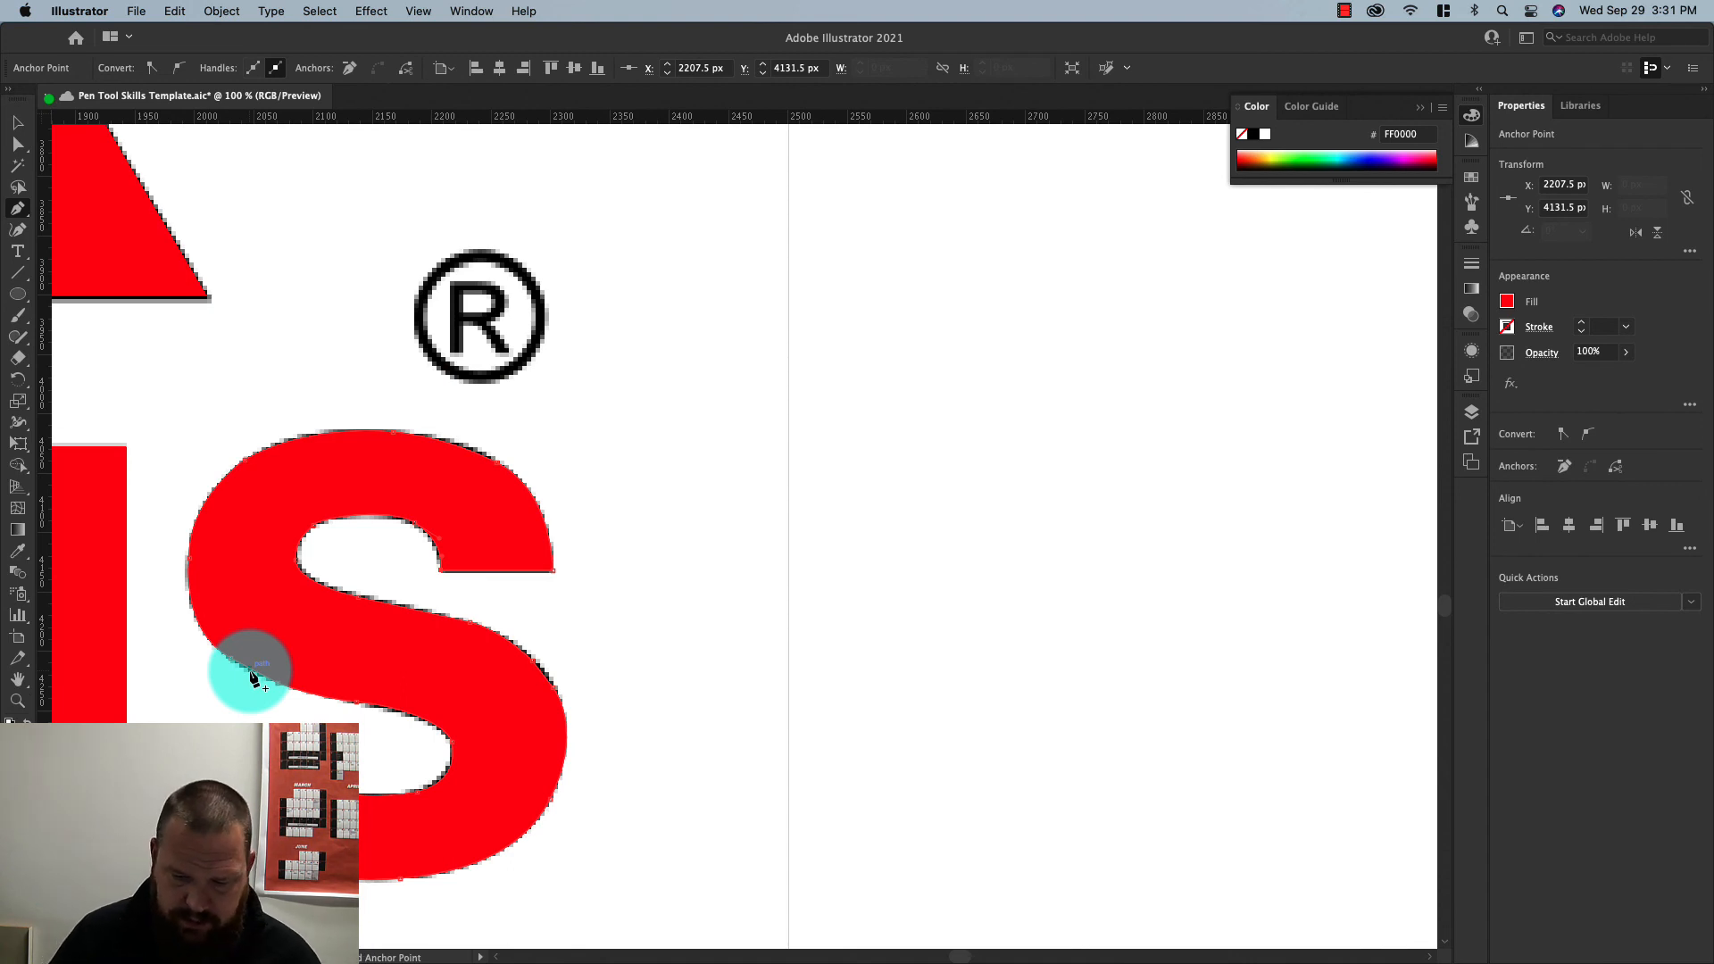
pyautogui.press('super+0')
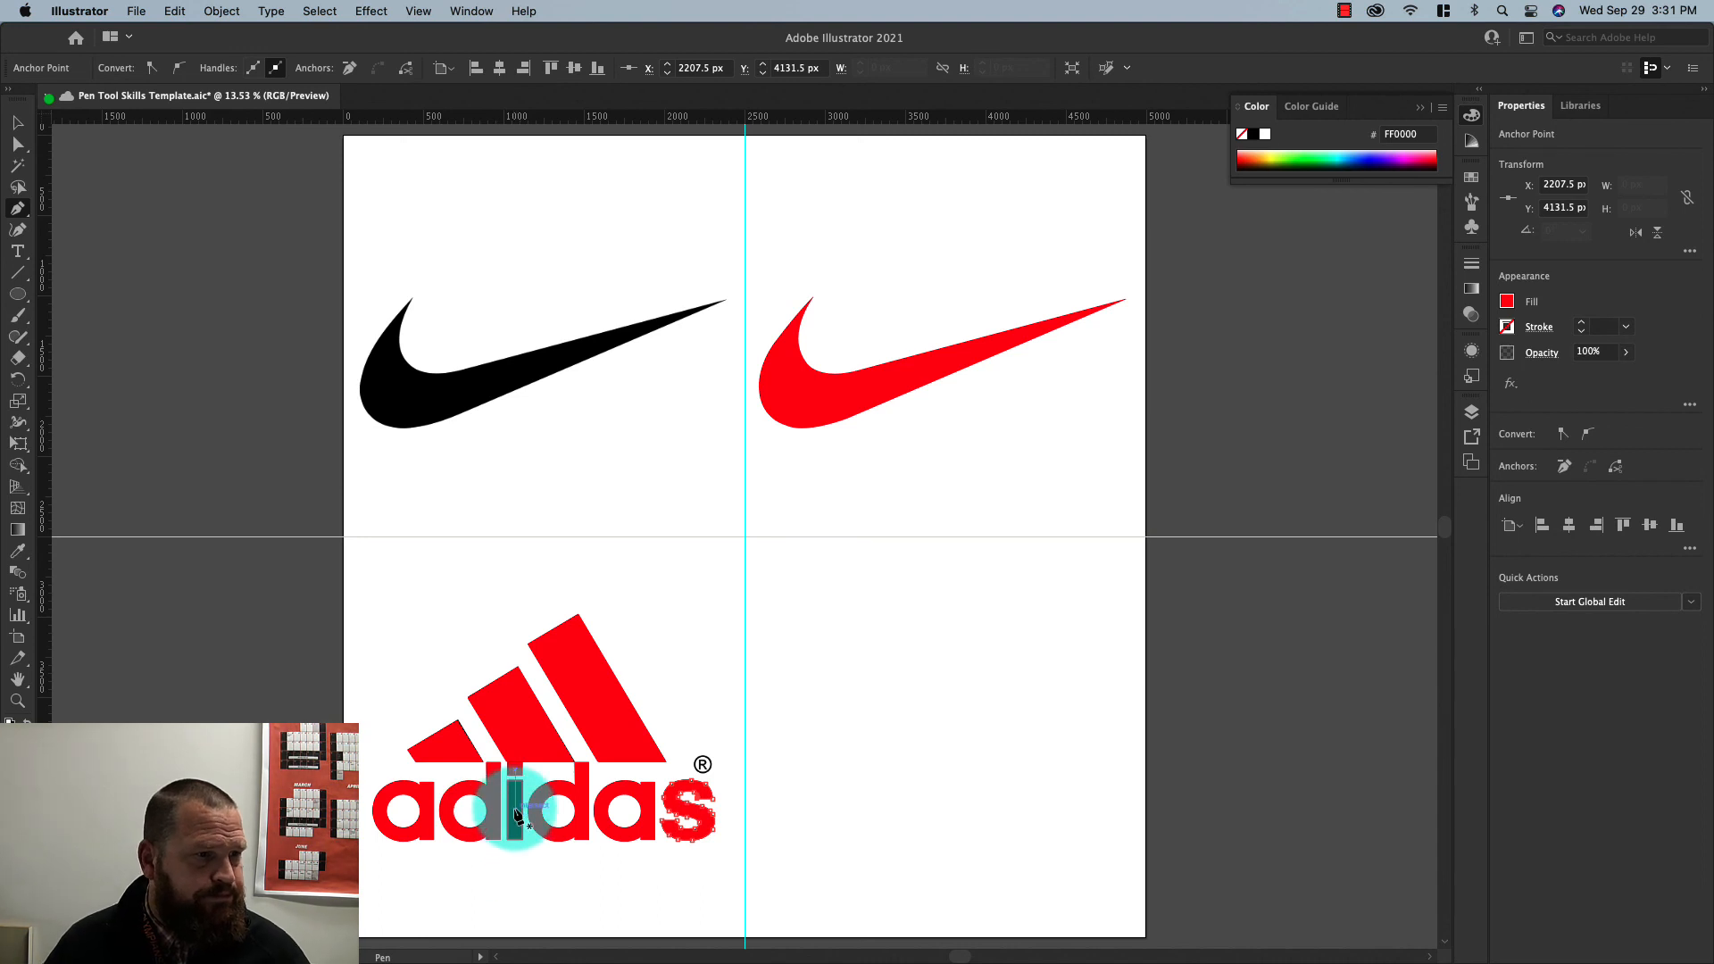
# Swap the fill and stroke of the outlined stem of the "i" to give it a solid red fill, and deselect it
pyautogui.click(18, 122)
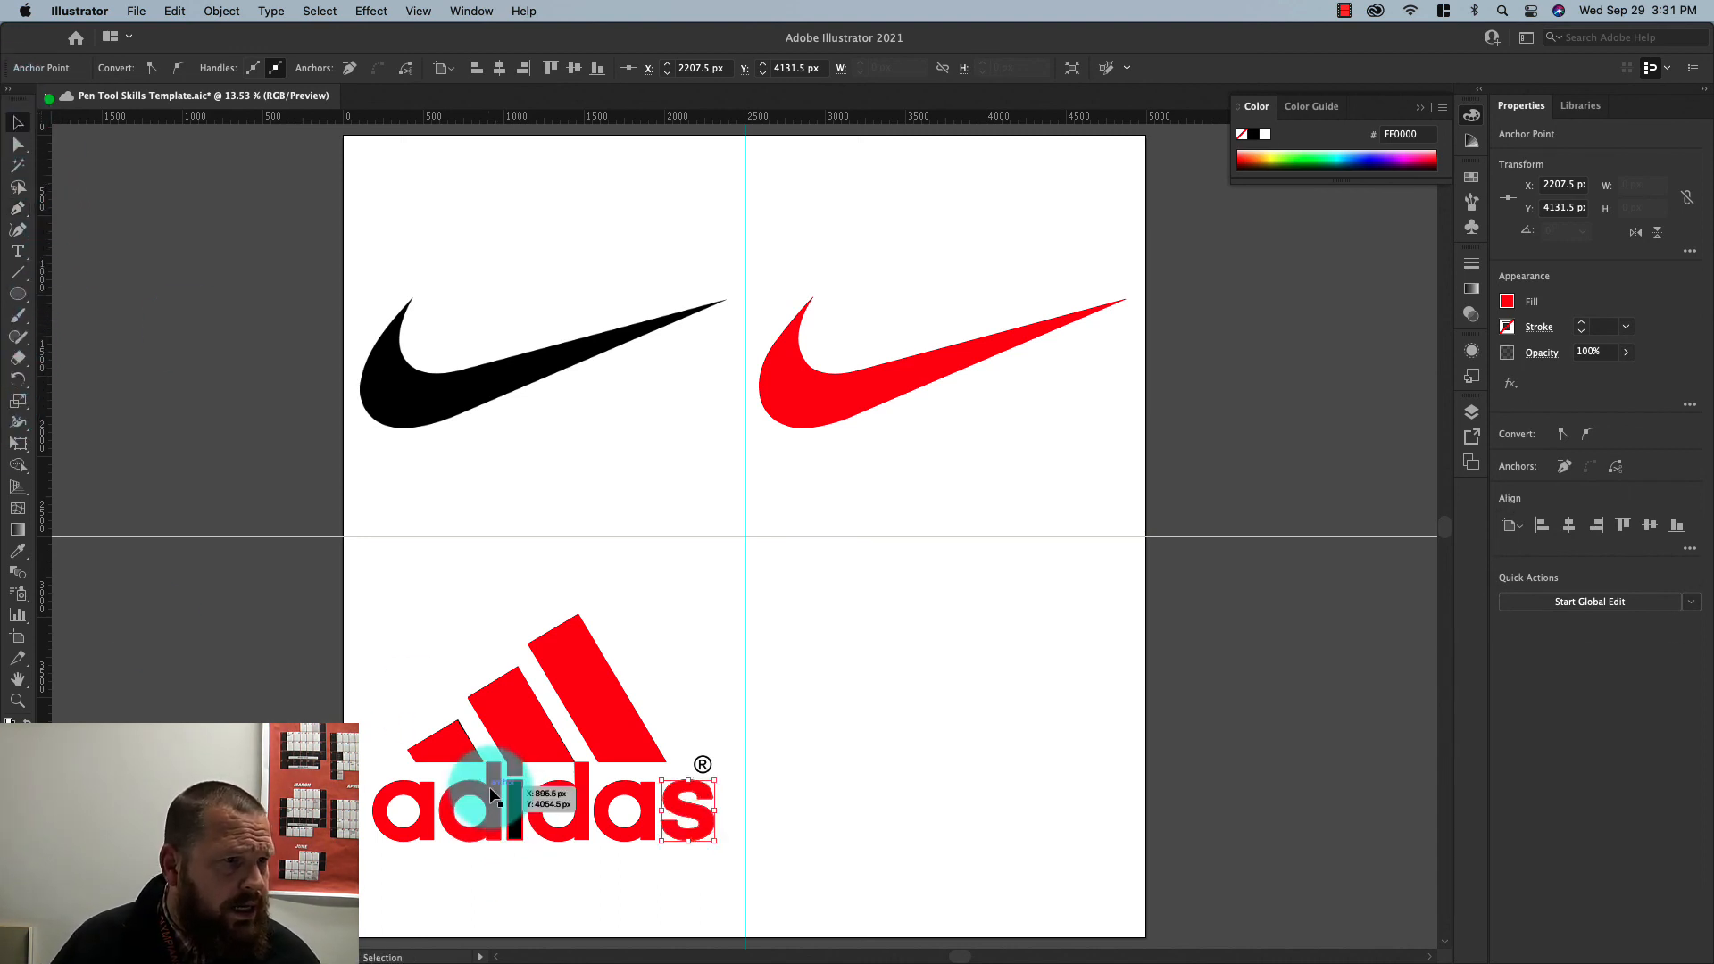
pyautogui.click(513, 826)
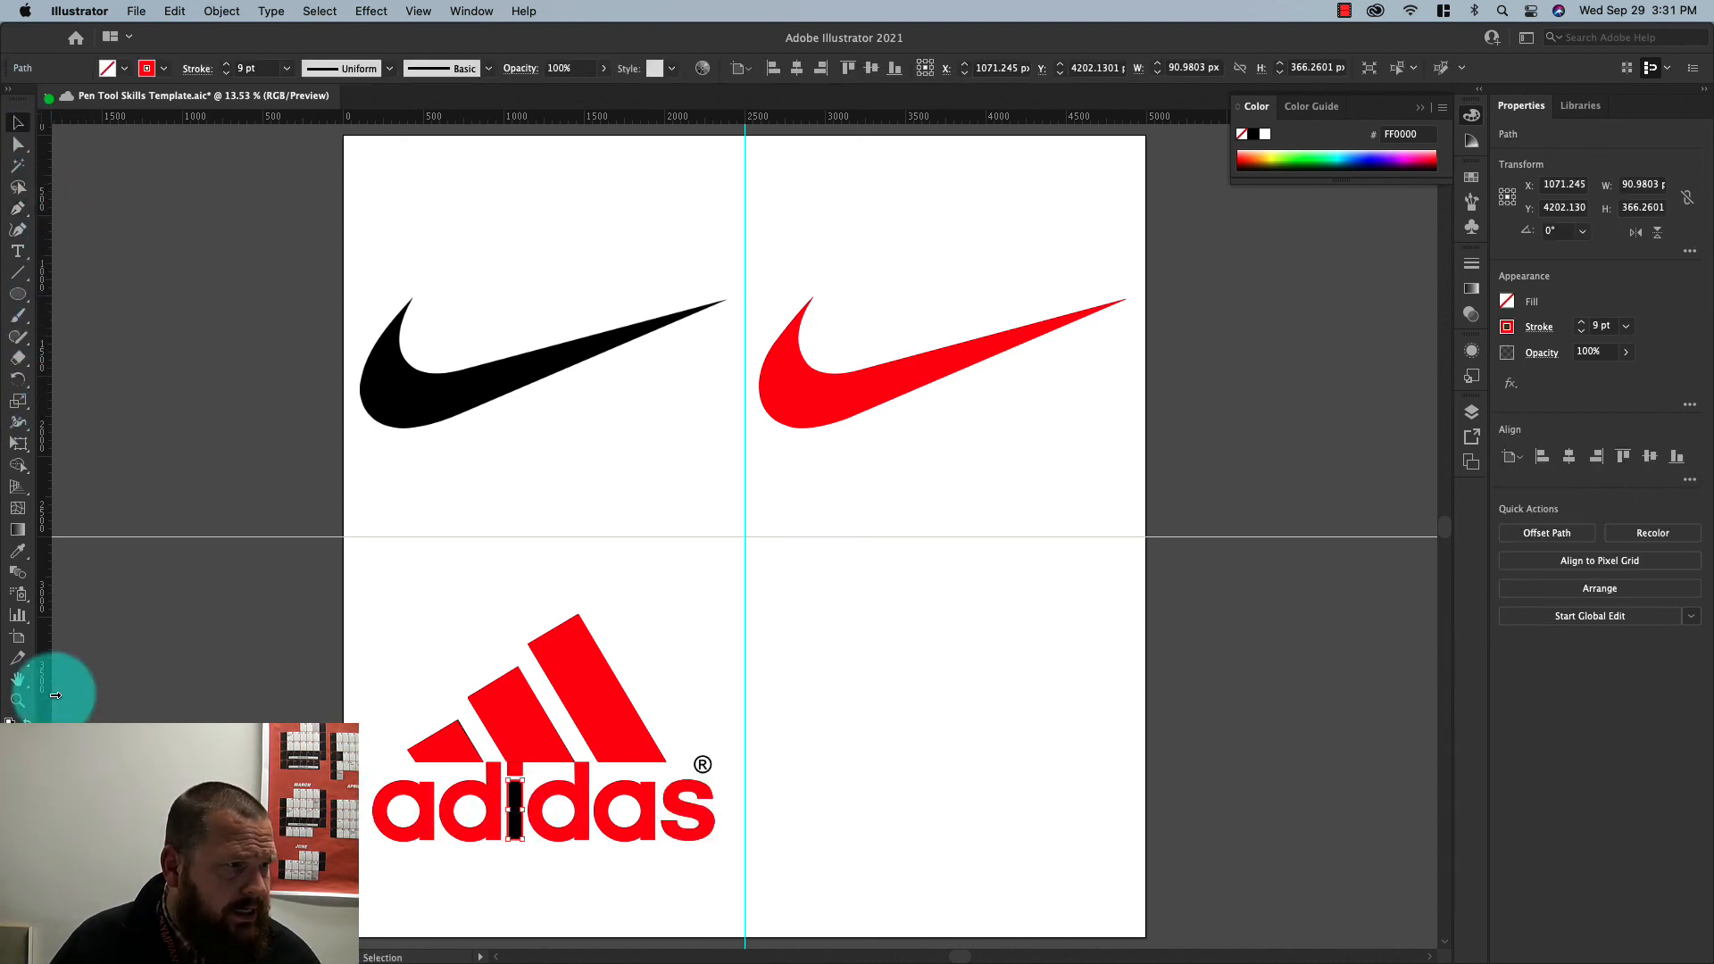
pyautogui.hotkey('shift', 'x')
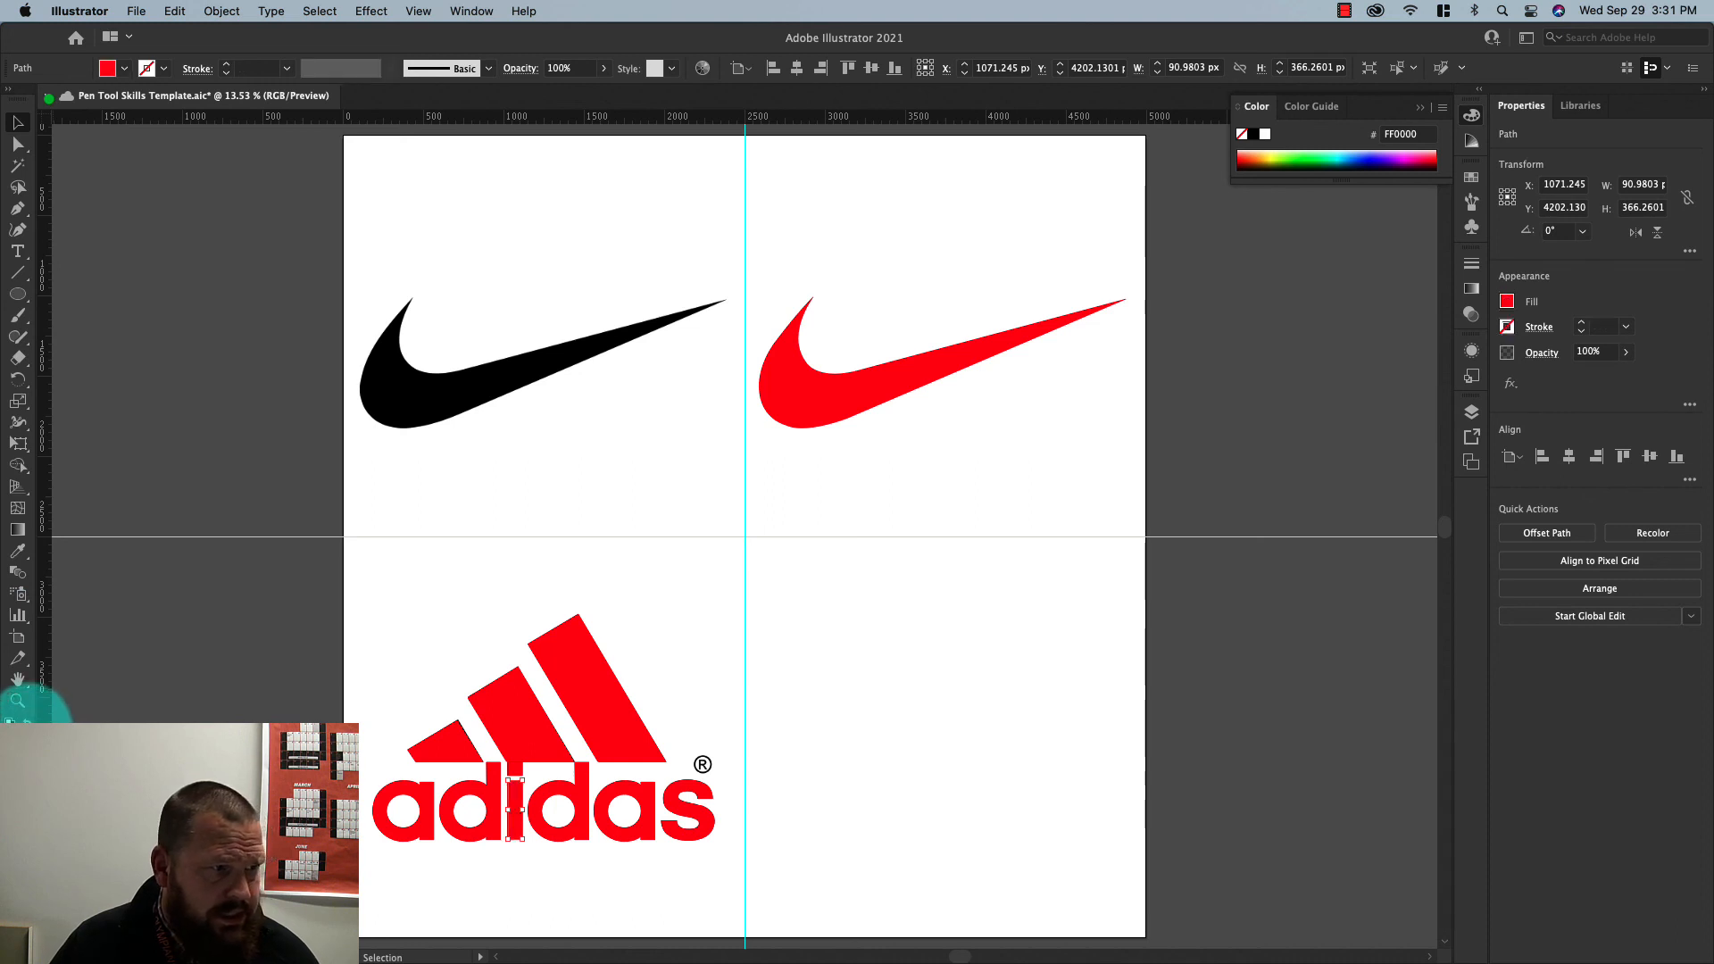
pyautogui.click(268, 595)
# Move all the traced red adidas shapes straight across to the empty lower-right quadrant of the artboard, at about X 3733 px, and deselect them
pyautogui.moveTo(319, 606); pyautogui.dragTo(716, 881)
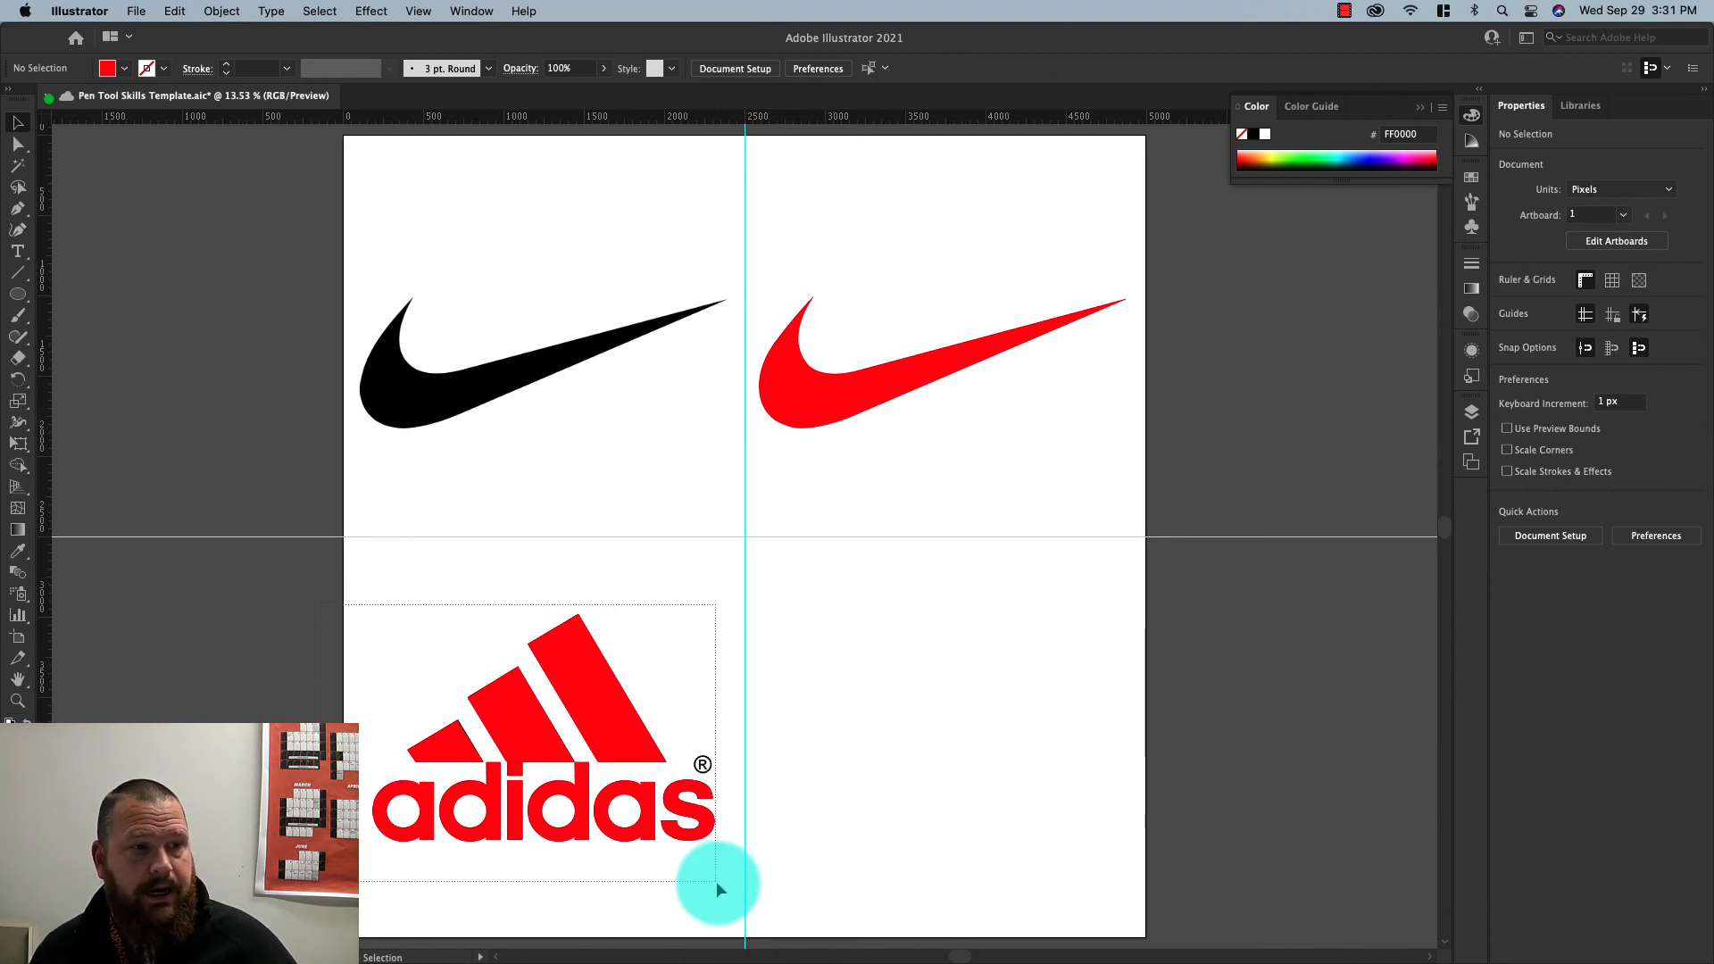
pyautogui.moveTo(716, 882); pyautogui.dragTo(716, 881)
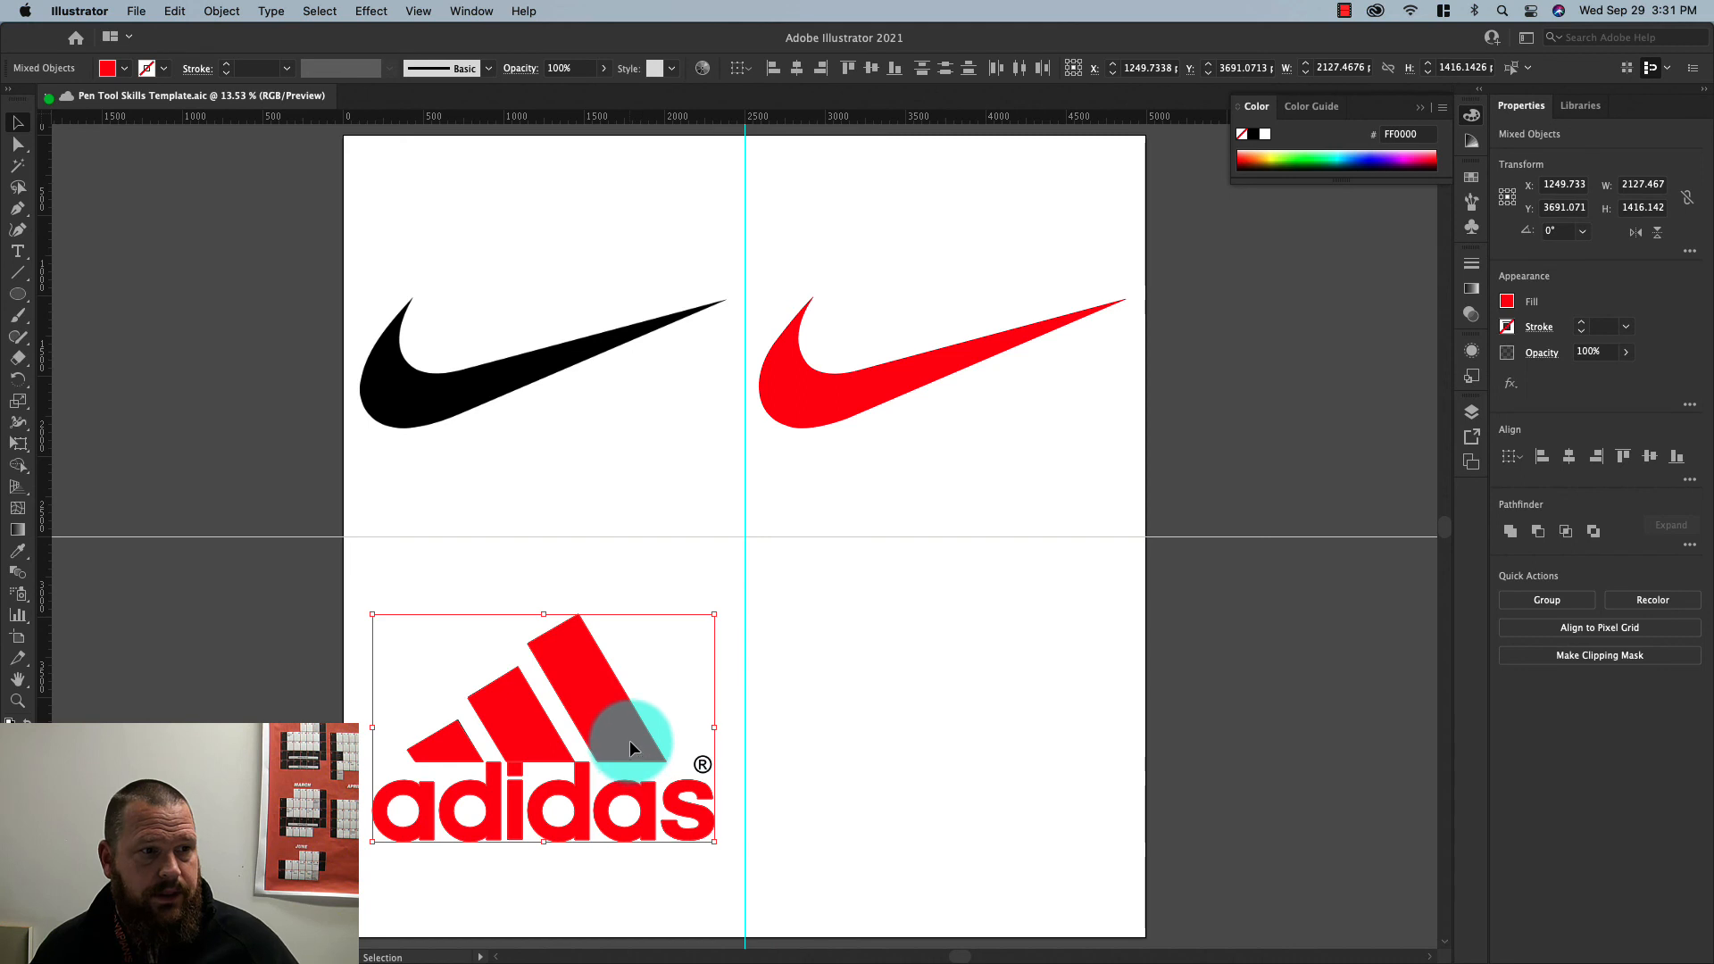
pyautogui.moveTo(630, 741); pyautogui.dragTo(1027, 739)
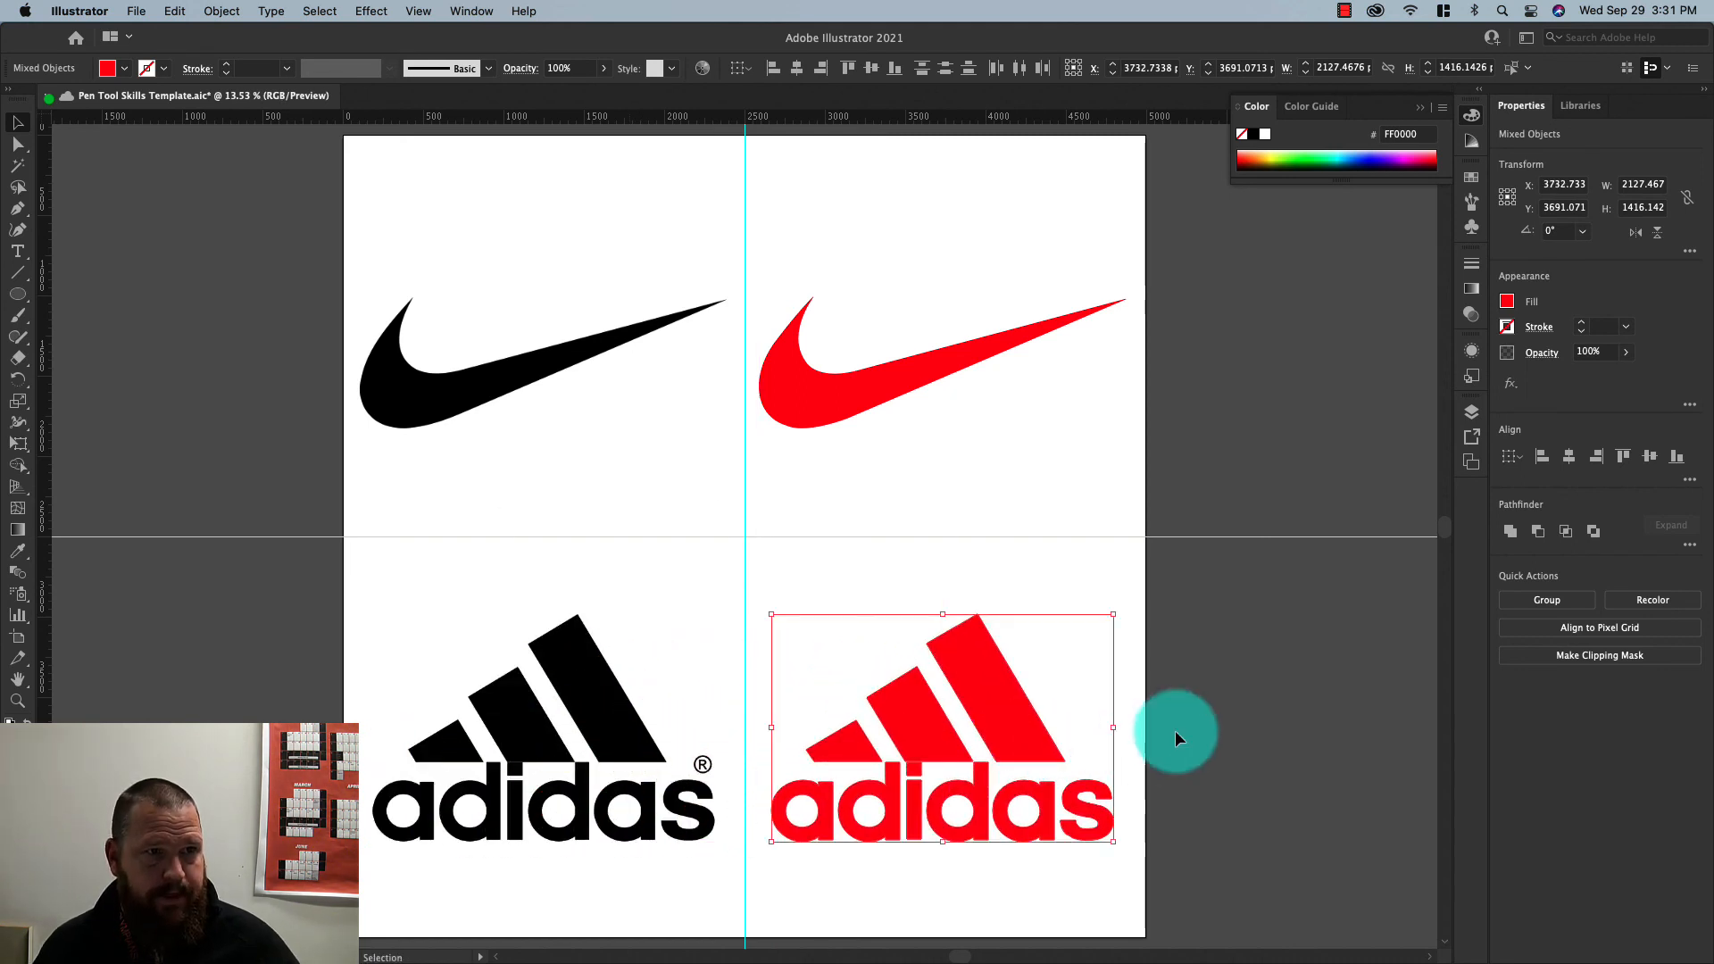
pyautogui.click(1262, 780)
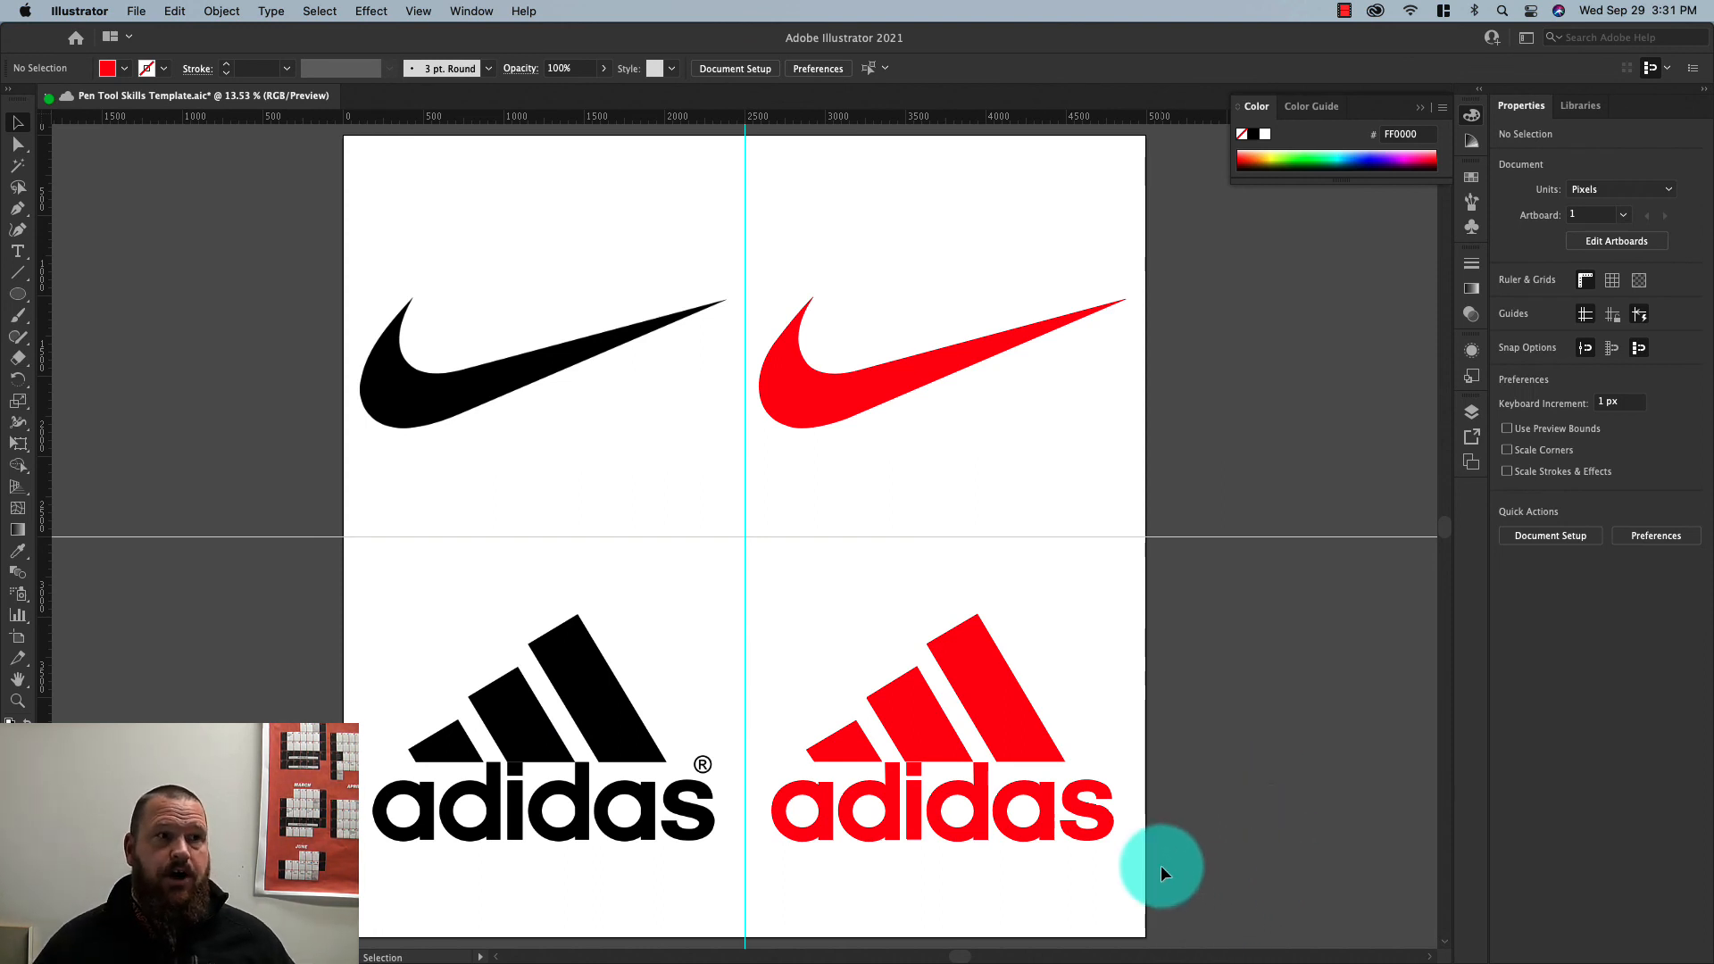